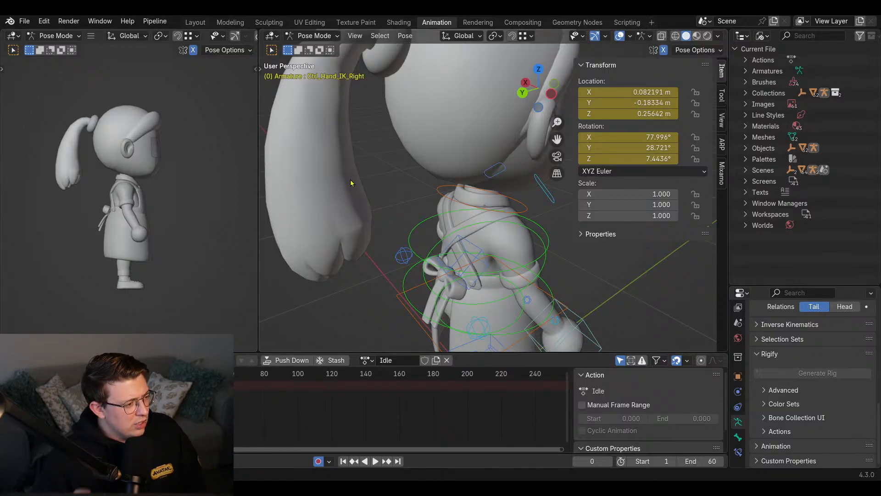
# - Examine the character's control rig from the back, front and side, with its transform values collapsed
pyautogui.hotkey('alt', 'Tab')
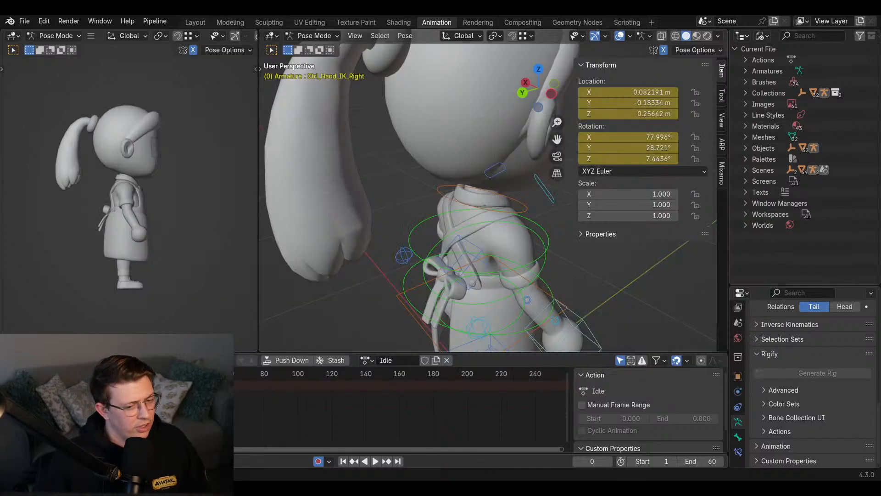
pyautogui.scroll(-6, 474, 210)
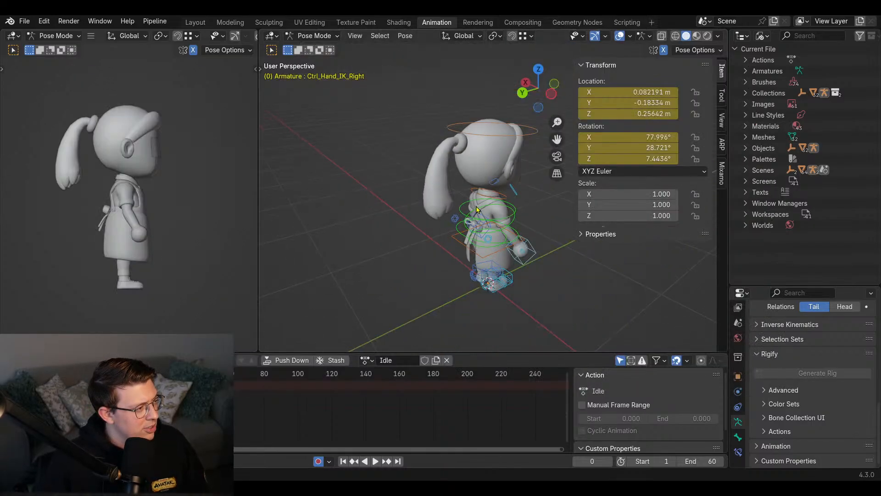
pyautogui.moveTo(537, 183); pyautogui.dragTo(424, 161, button='middle')
pyautogui.scroll(4, 436, 192)
pyautogui.moveTo(437, 194); pyautogui.dragTo(505, 171, button='middle')
pyautogui.click(693, 67)
pyautogui.scroll(2, 478, 212)
pyautogui.scroll(-1, 504, 171)
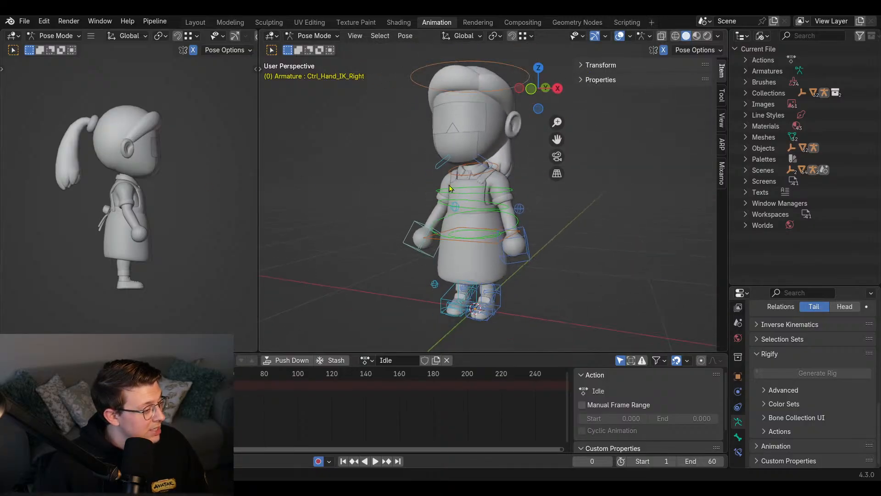
pyautogui.moveTo(461, 201); pyautogui.dragTo(570, 205, button='middle')
pyautogui.scroll(2, 569, 205)
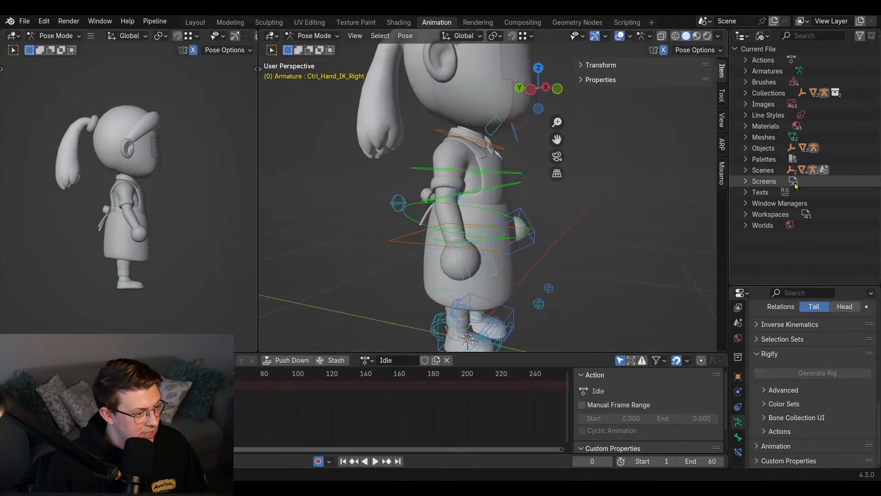
# - Set the Outliner display mode to Scenes and expand the Scene entry and its Objects list
pyautogui.click(759, 42)
pyautogui.click(776, 61)
pyautogui.click(745, 49)
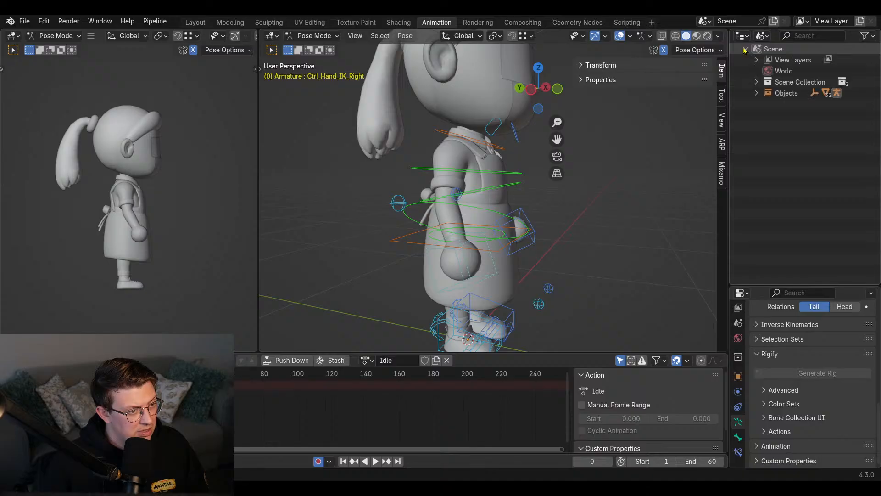
pyautogui.click(757, 92)
# - Inspect the armature's bone structure in Edit Mode from several angles, and return to Pose Mode
pyautogui.moveTo(616, 160); pyautogui.dragTo(450, 184, button='middle')
pyautogui.press('Tab')
pyautogui.scroll(-1, 401, 219)
pyautogui.moveTo(401, 219); pyautogui.dragTo(497, 209, button='middle')
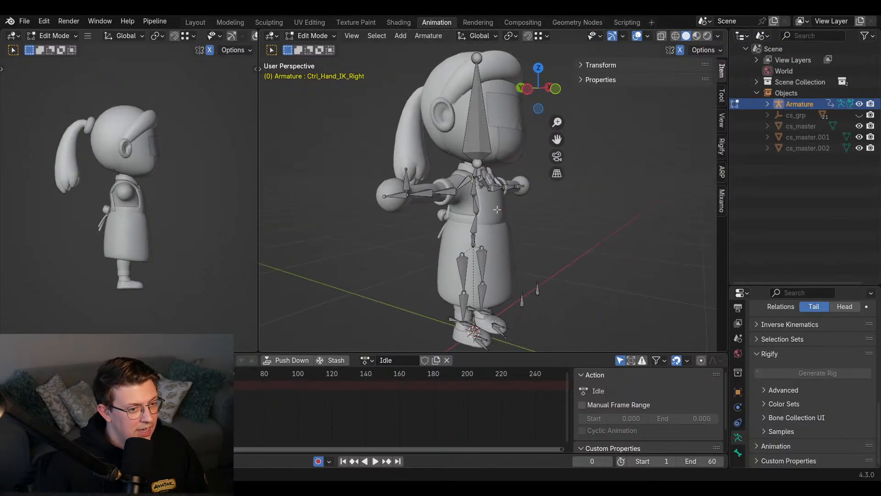
pyautogui.scroll(2, 497, 210)
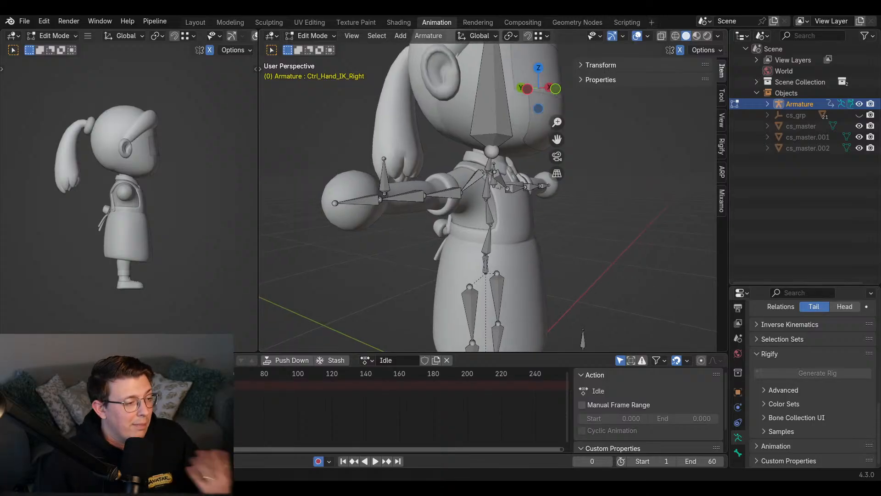
pyautogui.moveTo(602, 218); pyautogui.dragTo(486, 222, button='middle')
pyautogui.scroll(-2, 468, 215)
pyautogui.moveTo(433, 204); pyautogui.dragTo(552, 180, button='middle')
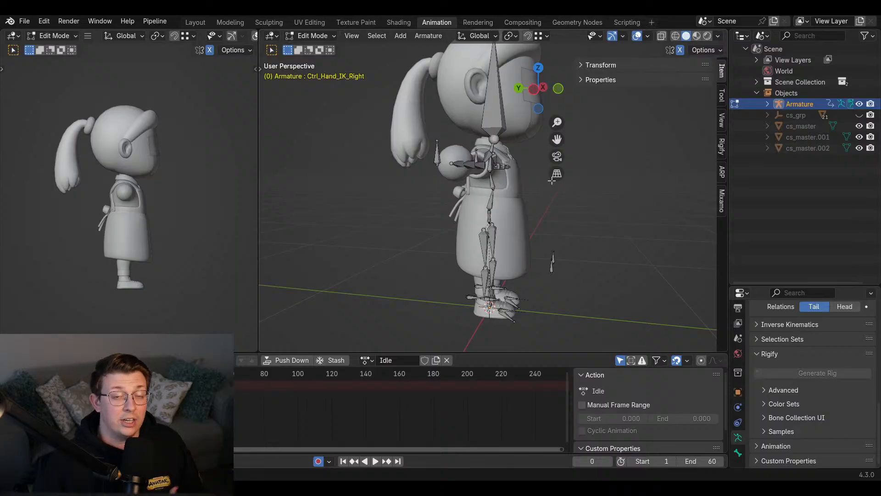
pyautogui.hotkey('ctrl', 'Tab')
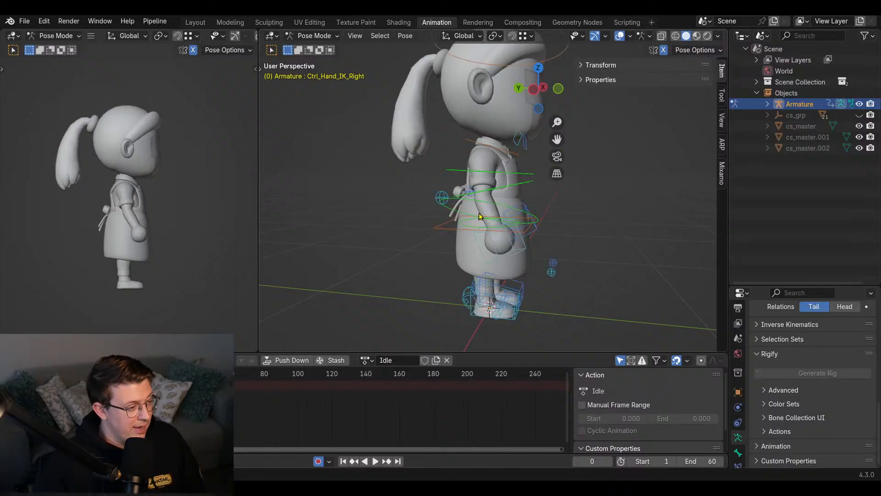
# - Try moving the right hand's IK control up and outward to test the arm
pyautogui.moveTo(552, 180); pyautogui.dragTo(330, 210, button='middle')
pyautogui.click(425, 224)
pyautogui.moveTo(424, 224); pyautogui.dragTo(503, 189, button='middle')
pyautogui.press('g')
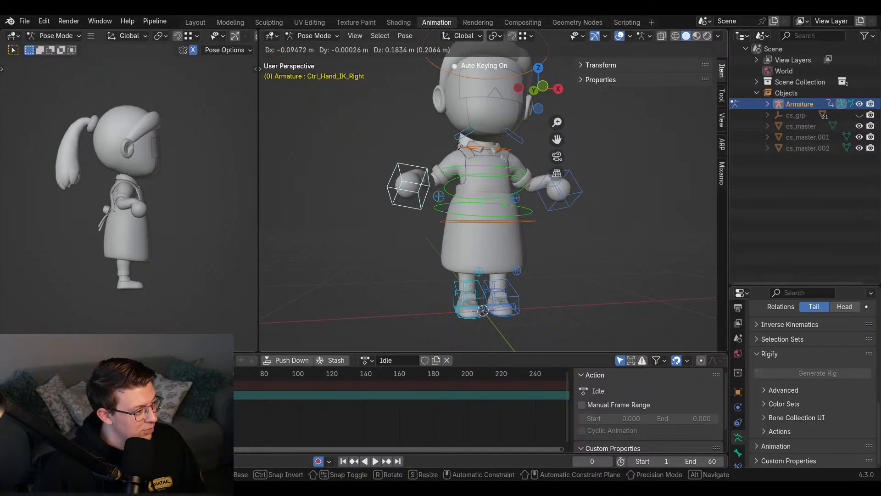
pyautogui.rightClick(373, 181)
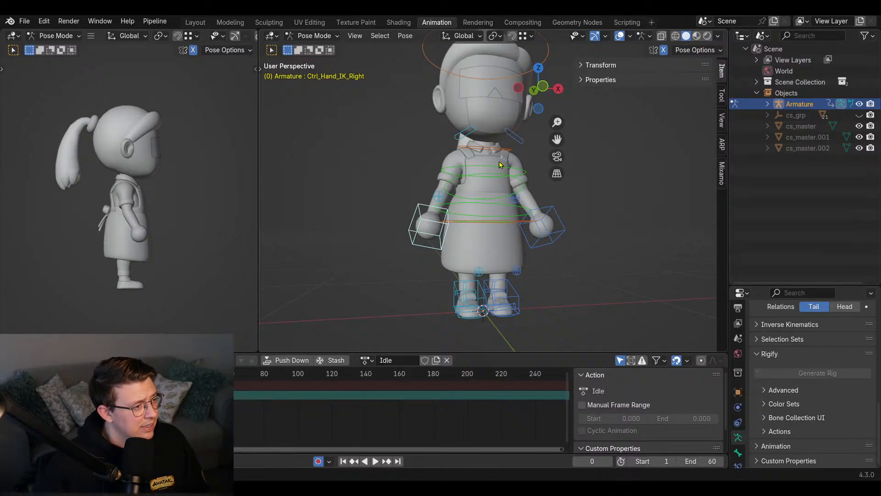
# - Show the Mixamo rig tools and review the control rig, animation and export options alongside the character
pyautogui.moveTo(500, 164); pyautogui.dragTo(398, 203, button='middle')
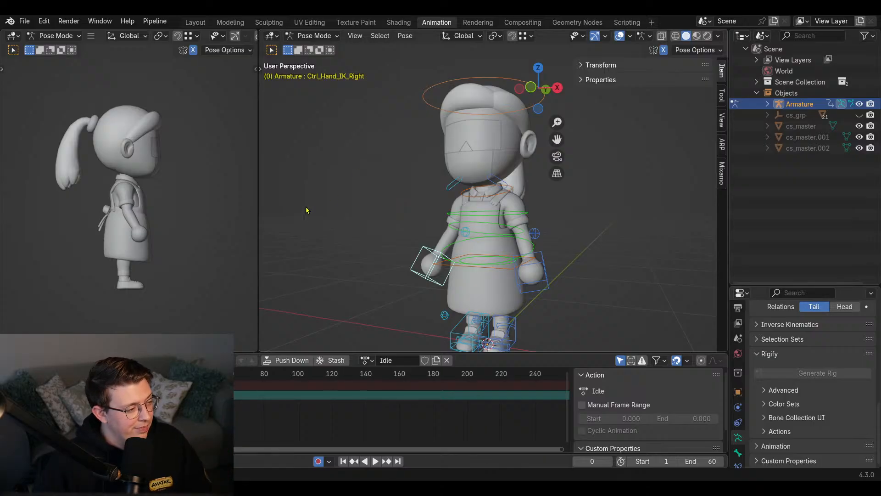
pyautogui.moveTo(307, 210); pyautogui.dragTo(490, 200, button='middle')
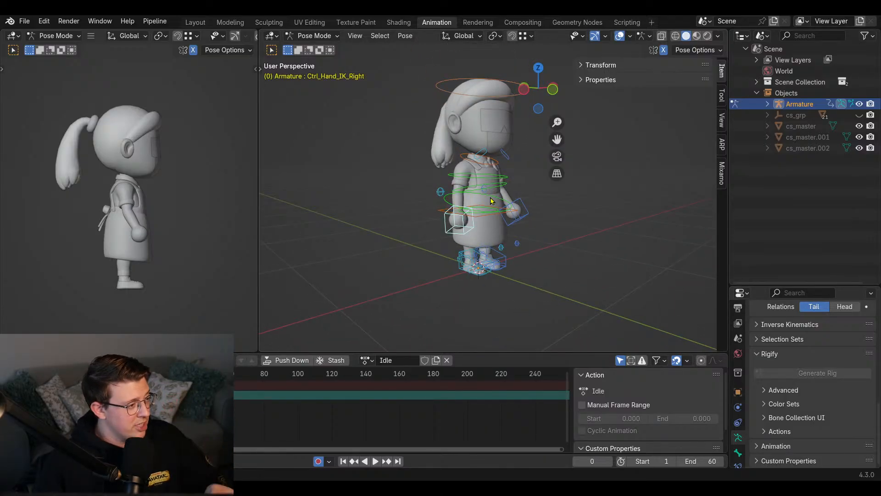
pyautogui.click(722, 175)
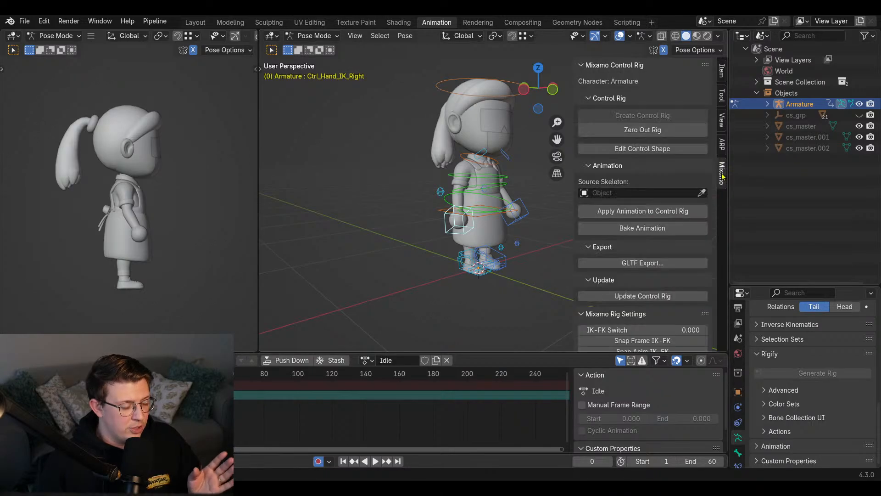
pyautogui.scroll(-1, 657, 175)
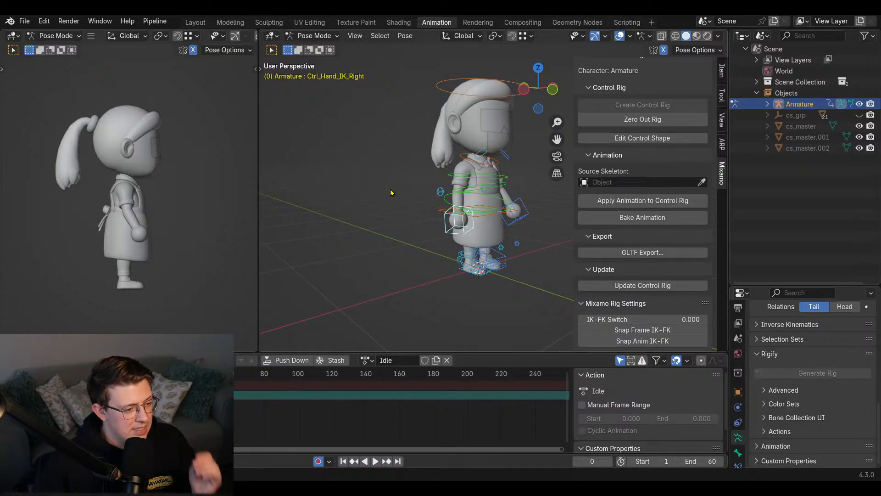
pyautogui.moveTo(510, 204); pyautogui.dragTo(492, 188, button='middle')
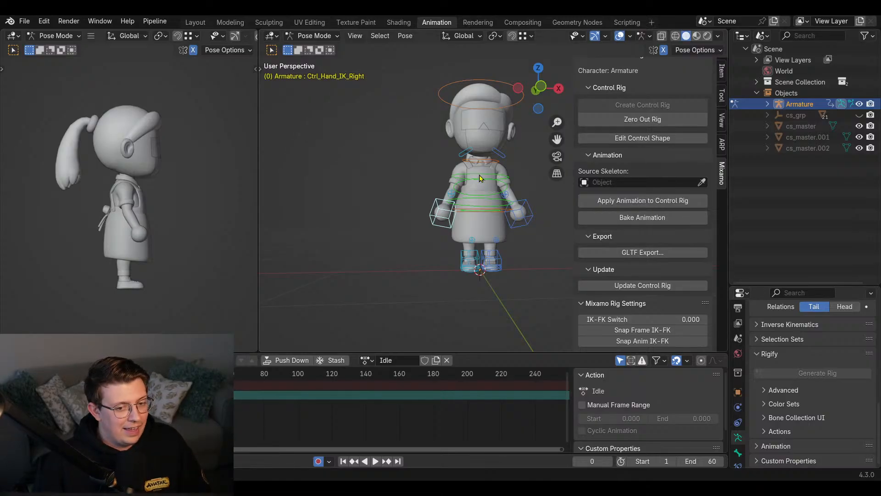
pyautogui.scroll(5, 448, 216)
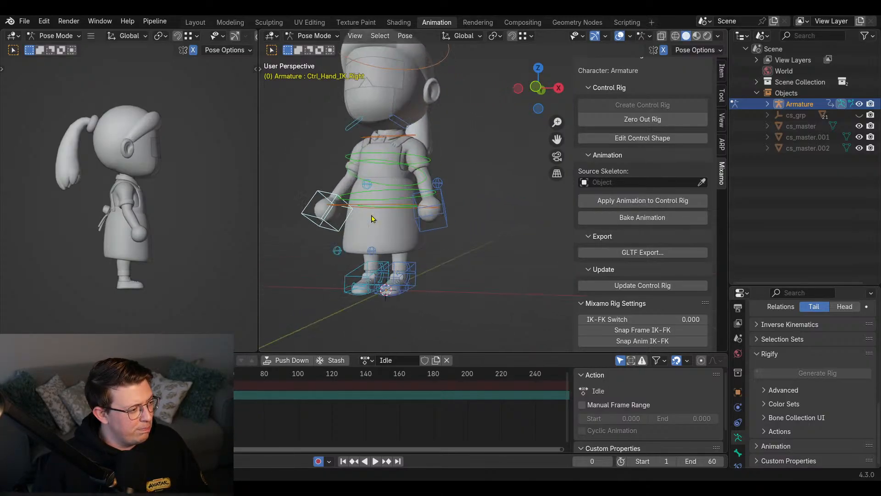
pyautogui.moveTo(447, 220); pyautogui.dragTo(455, 240, button='middle')
pyautogui.scroll(-2, 444, 235)
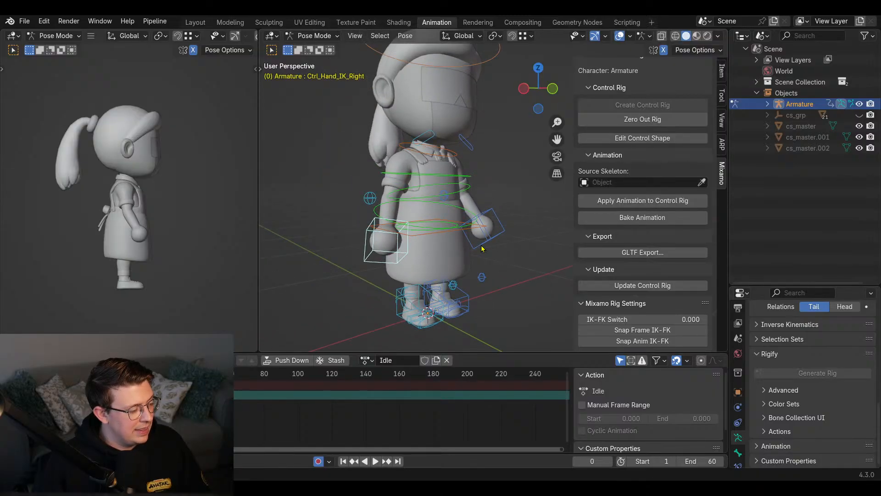
pyautogui.scroll(-1, 481, 248)
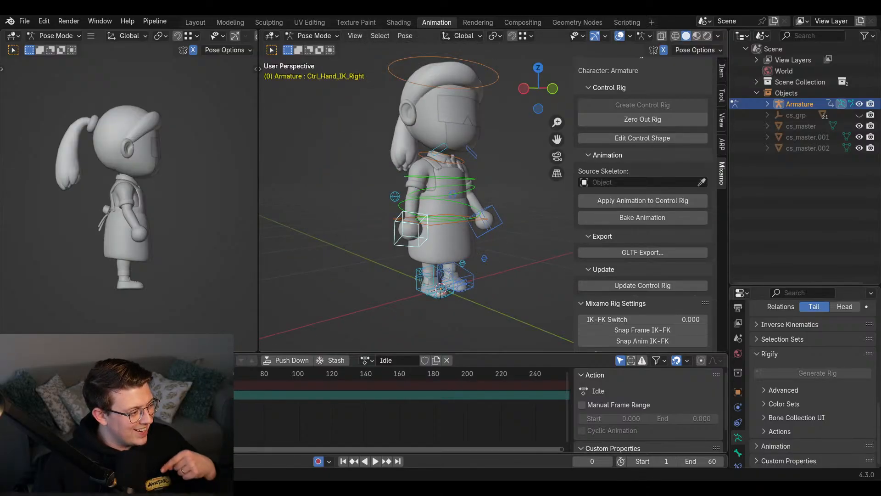
# - Clear the bone selection and select the left hand's IK control
pyautogui.moveTo(375, 225); pyautogui.dragTo(354, 226, button='middle')
pyautogui.scroll(-1, 353, 226)
pyautogui.click(354, 226)
pyautogui.scroll(2, 413, 220)
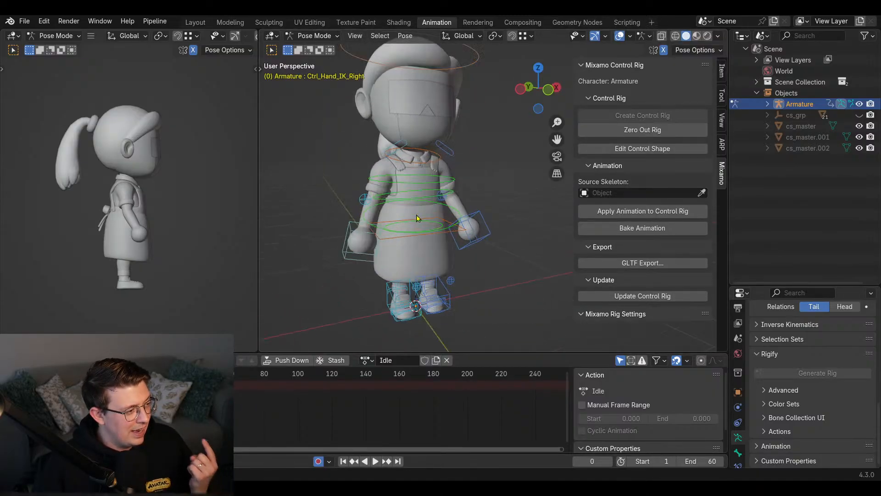
pyautogui.click(486, 243)
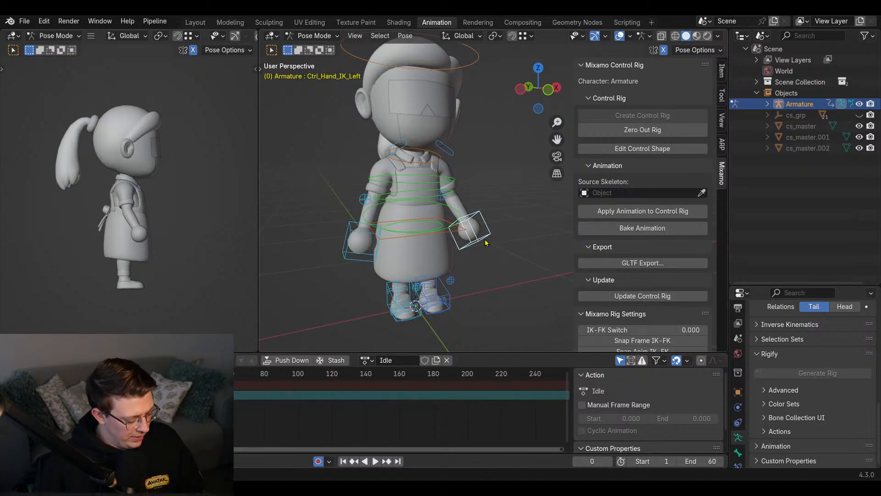
# - Launch a second Blender instance and open the recent file Zoey_Barista_02.blend
pyautogui.press('super')
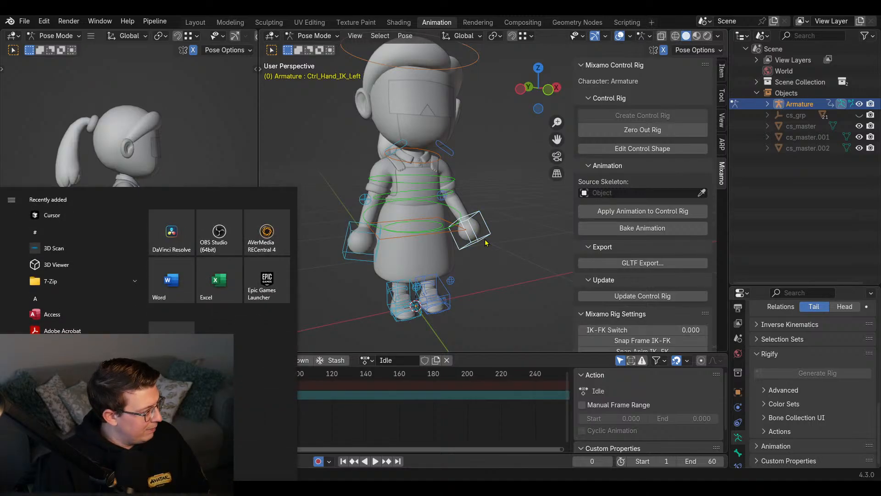
pyautogui.write('blender')
pyautogui.press('Return')
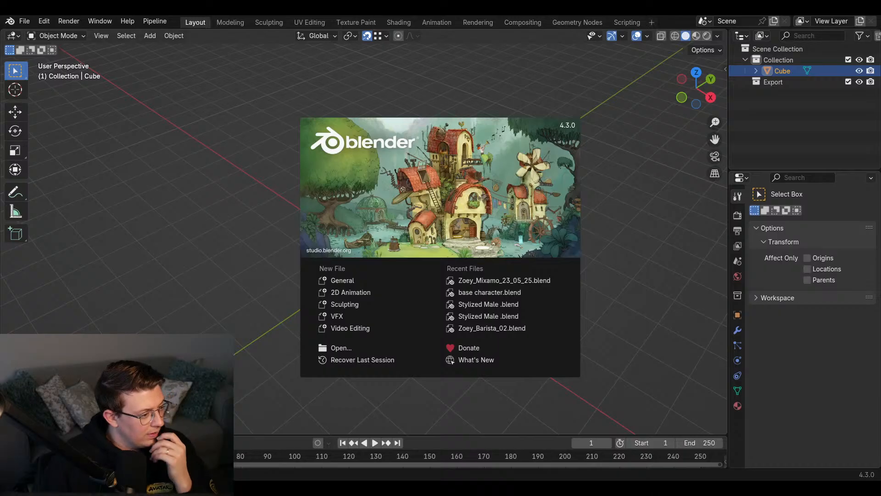
pyautogui.click(518, 331)
# - Select the character's armature in the viewport
pyautogui.moveTo(386, 312); pyautogui.dragTo(388, 231, button='middle')
pyautogui.scroll(3, 308, 256)
pyautogui.scroll(1, 302, 281)
pyautogui.scroll(-3, 302, 282)
pyautogui.click(388, 231)
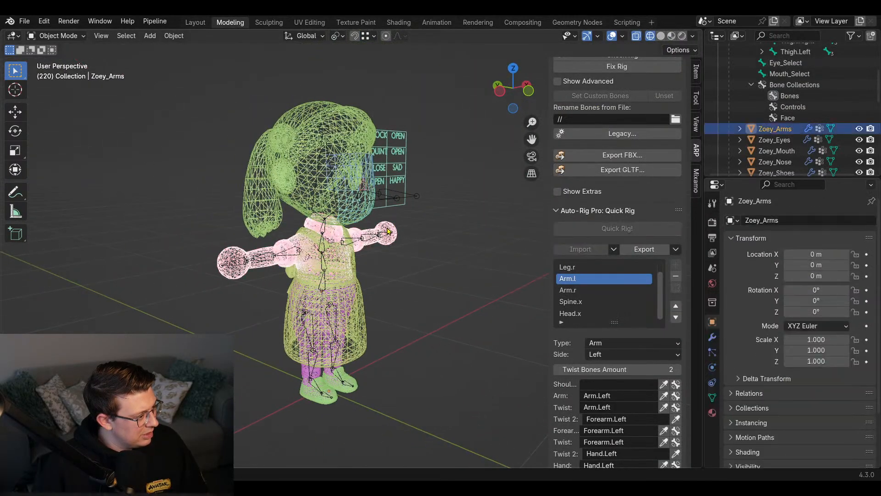
pyautogui.click(392, 236)
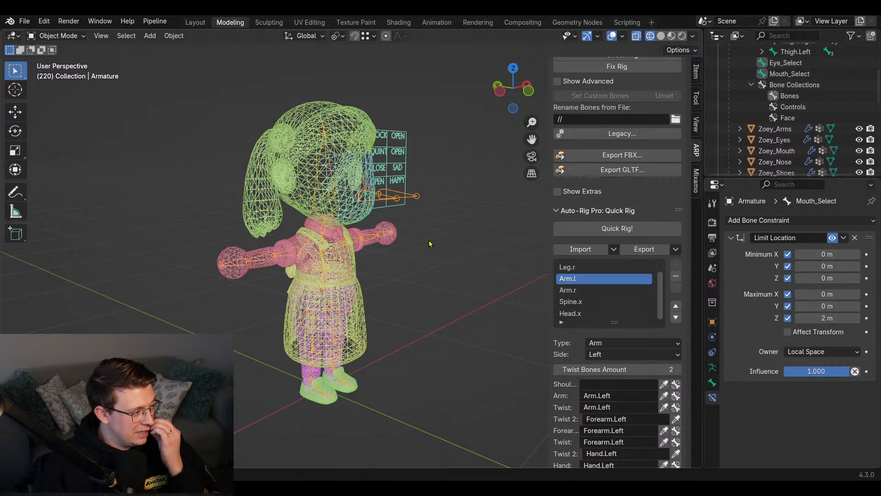
# - Change the viewport shading from wireframe to Solid and then to Material Preview
pyautogui.moveTo(430, 244); pyautogui.dragTo(443, 218, button='middle')
pyautogui.keyDown('shift'); pyautogui.moveTo(383, 209); pyautogui.dragTo(383, 237, button='middle'); pyautogui.keyUp('shift')
pyautogui.press('z')
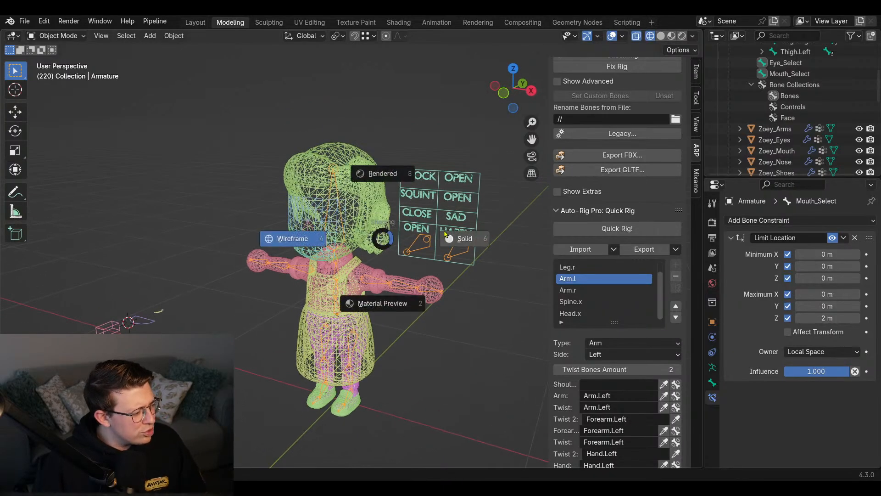
pyautogui.click(461, 245)
pyautogui.moveTo(461, 244); pyautogui.dragTo(443, 235, button='middle')
pyautogui.press('z')
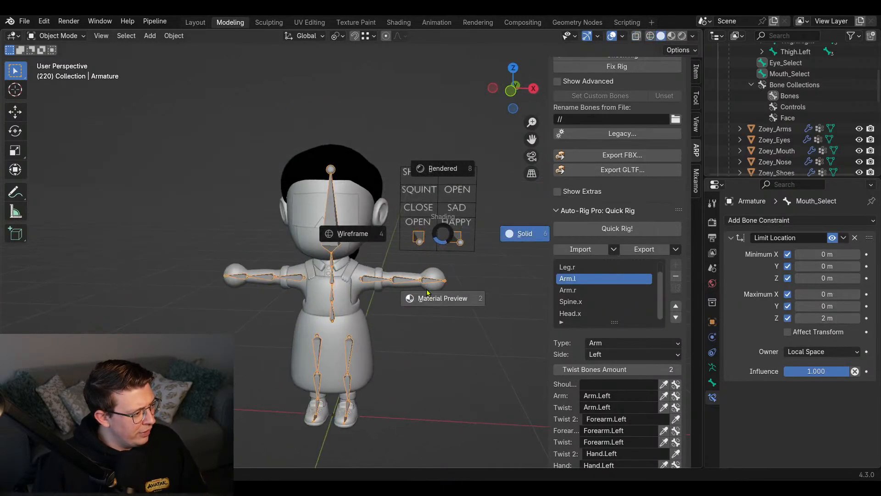
pyautogui.click(415, 281)
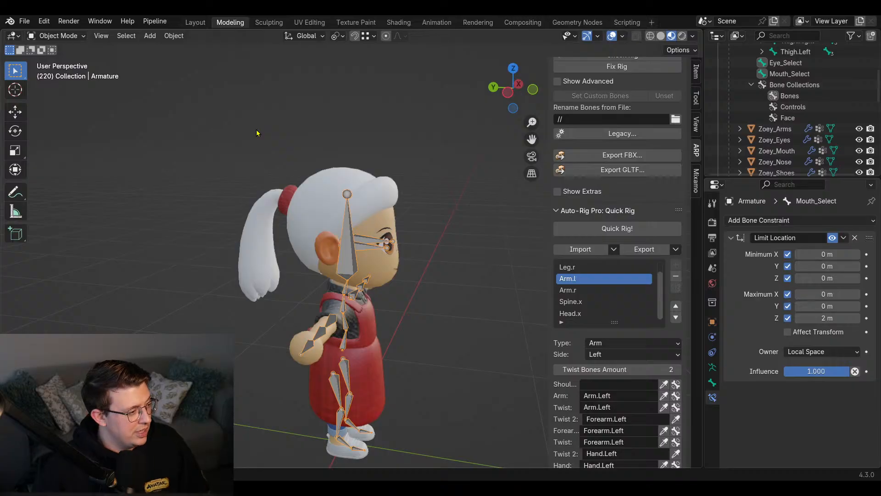
# - Put the armature into Pose Mode, with the face and its expression board in close view
pyautogui.keyDown('shift'); pyautogui.moveTo(434, 200); pyautogui.dragTo(312, 183, button='middle'); pyautogui.keyUp('shift')
pyautogui.scroll(2, 372, 185)
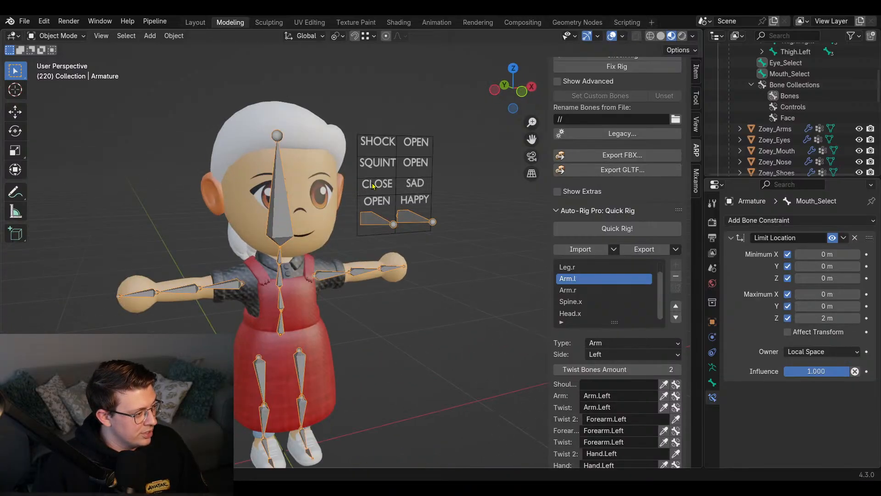
pyautogui.hotkey('ctrl', 'Tab')
pyautogui.keyDown('shift'); pyautogui.moveTo(439, 232); pyautogui.dragTo(475, 209, button='middle'); pyautogui.keyUp('shift')
pyautogui.scroll(2, 448, 261)
# - Try moving the Eye_Select bone up the expression board to the CLOSE row
pyautogui.click(452, 246)
pyautogui.press('g')
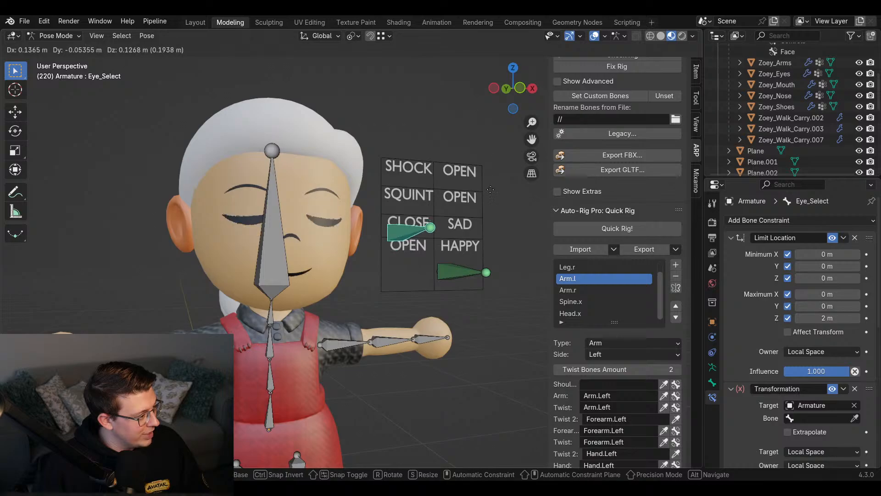
pyautogui.rightClick(491, 183)
# - Move the Mouth_Select bone up to the SAD cell of the expression board
pyautogui.moveTo(501, 224); pyautogui.dragTo(458, 269, button='middle')
pyautogui.click(461, 270)
pyautogui.press('g')
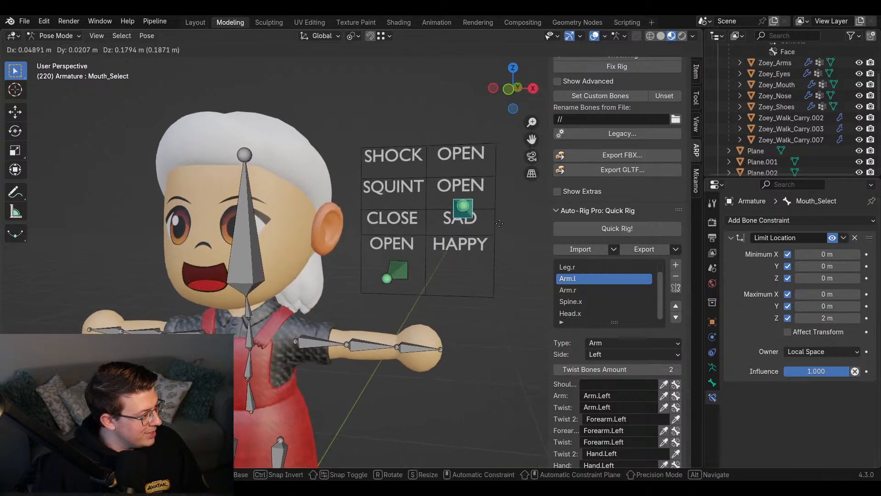
pyautogui.click(498, 234)
# - Move the Eye_Select bone up to the SQUINT cell of the expression board and check the face
pyautogui.click(396, 271)
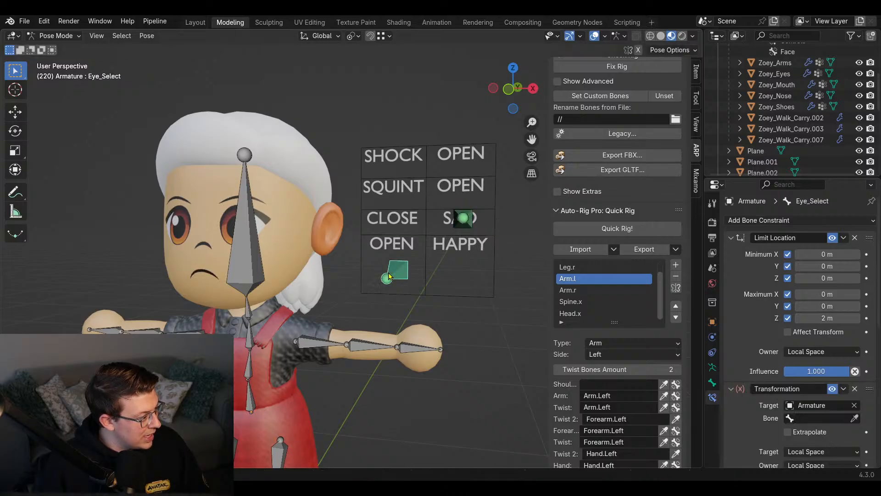
pyautogui.press('g')
pyautogui.click(409, 185)
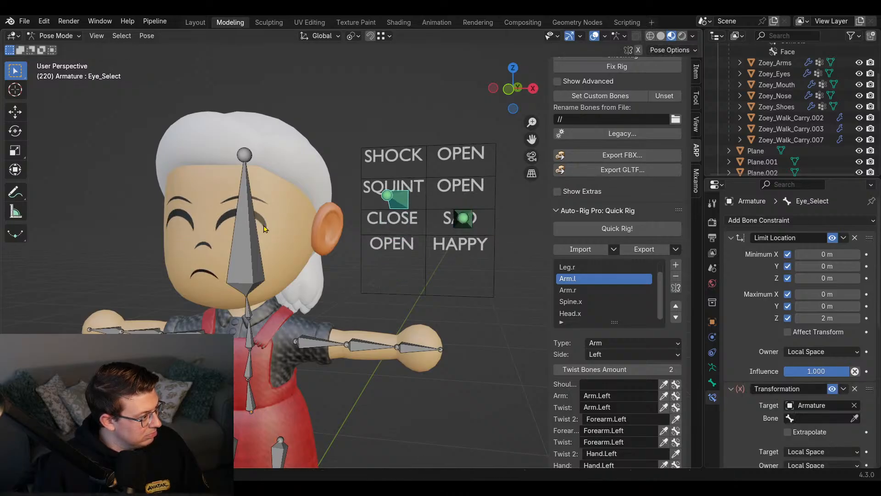
pyautogui.moveTo(317, 223); pyautogui.dragTo(367, 227, button='middle')
pyautogui.moveTo(302, 265); pyautogui.dragTo(341, 227, button='middle')
pyautogui.scroll(-3, 386, 244)
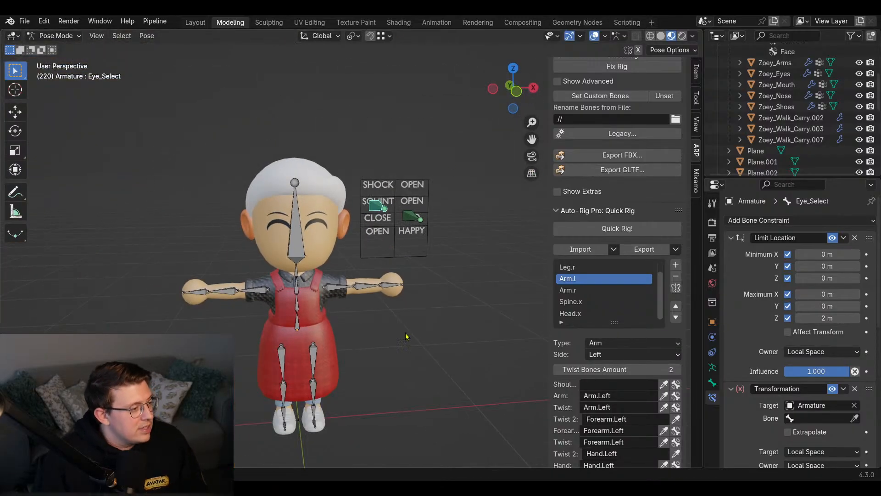
pyautogui.scroll(4, 392, 183)
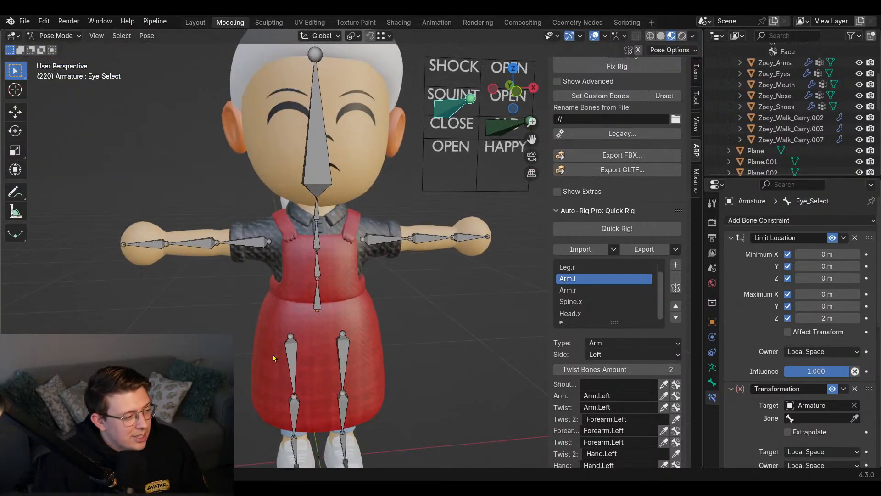
# - Try moving the left hand IK control on the pigtailed character's Mixamo rig
pyautogui.scroll(-4, 434, 205)
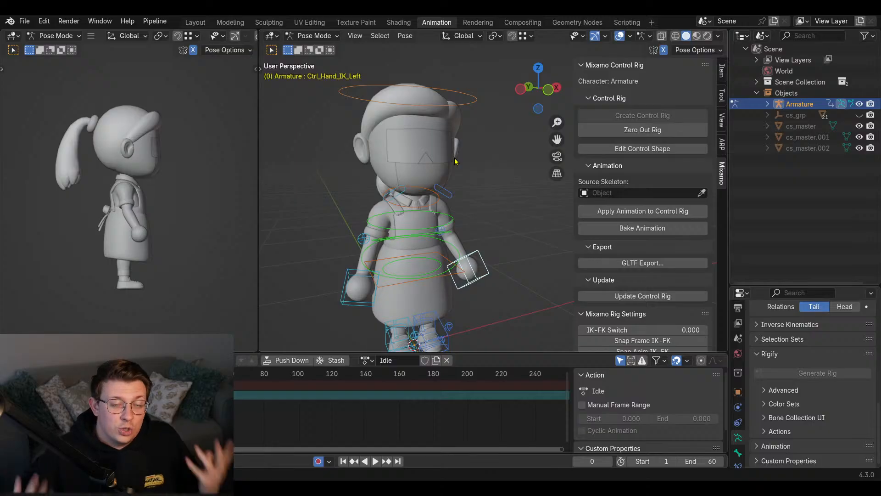
pyautogui.moveTo(522, 275); pyautogui.dragTo(447, 275, button='middle')
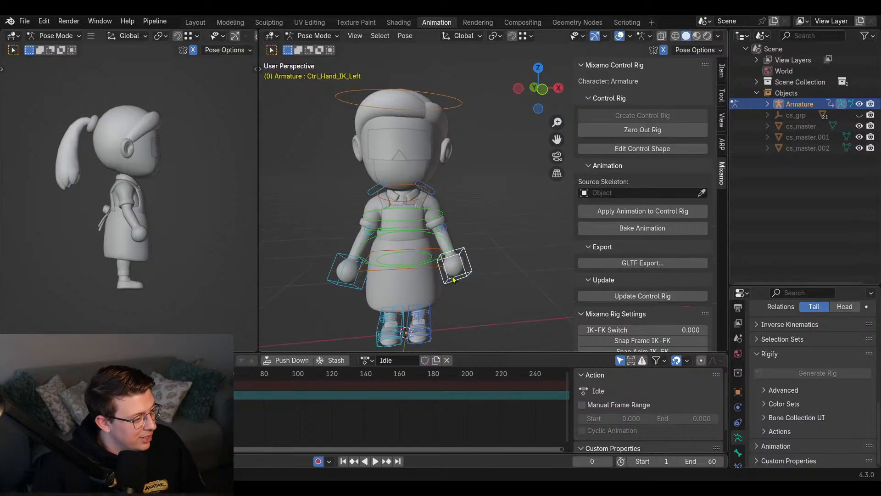
pyautogui.press('g')
pyautogui.rightClick(517, 255)
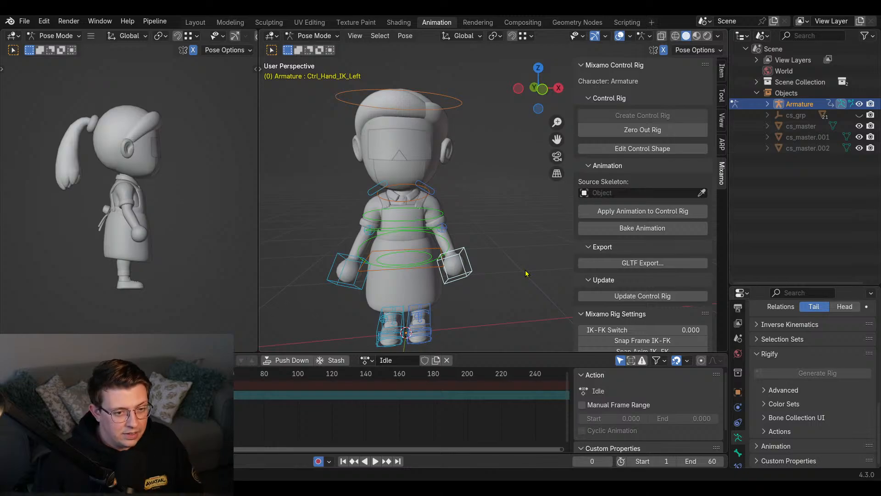
# - Close the Zoey_Barista_02 file without saving its changes
pyautogui.hotkey('alt', 'Tab')
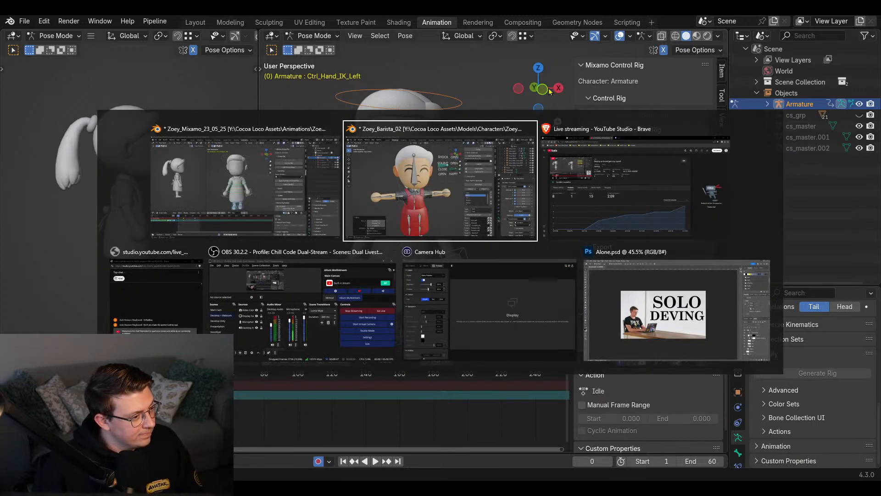
pyautogui.click(137, 314)
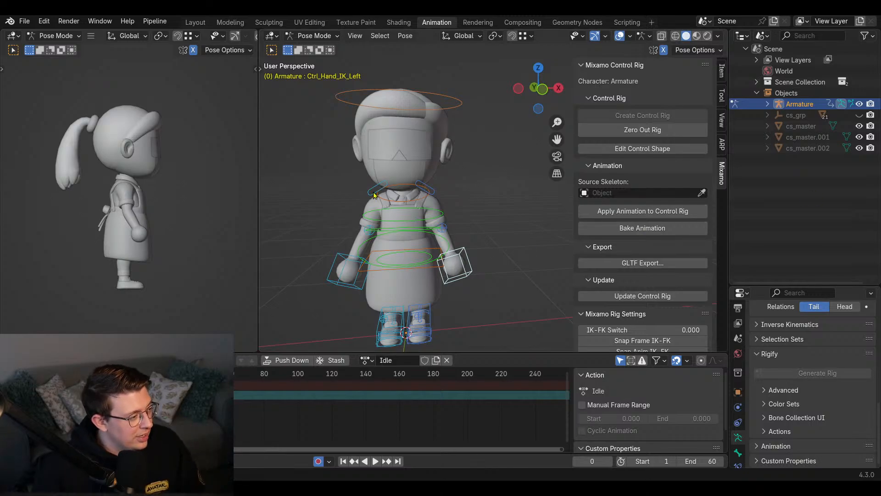
pyautogui.moveTo(374, 195); pyautogui.dragTo(476, 213, button='middle')
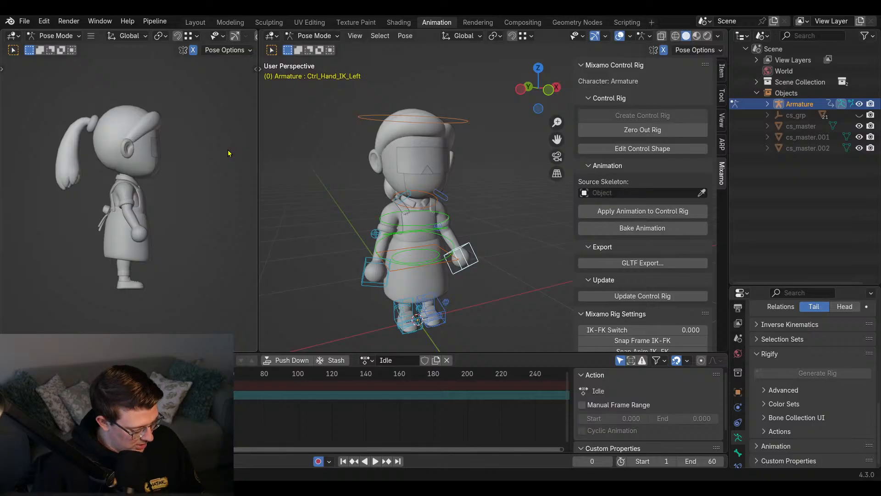
pyautogui.press('super')
pyautogui.hotkey('alt', 'Tab')
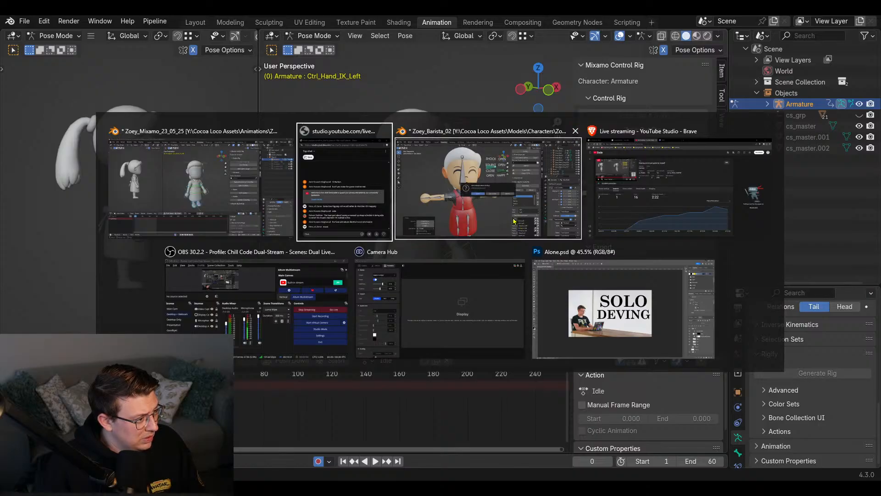
pyautogui.hotkey('alt', 'Tab')
pyautogui.hotkey('alt', 'Tab')
pyautogui.hotkey('alt', 'Tab')
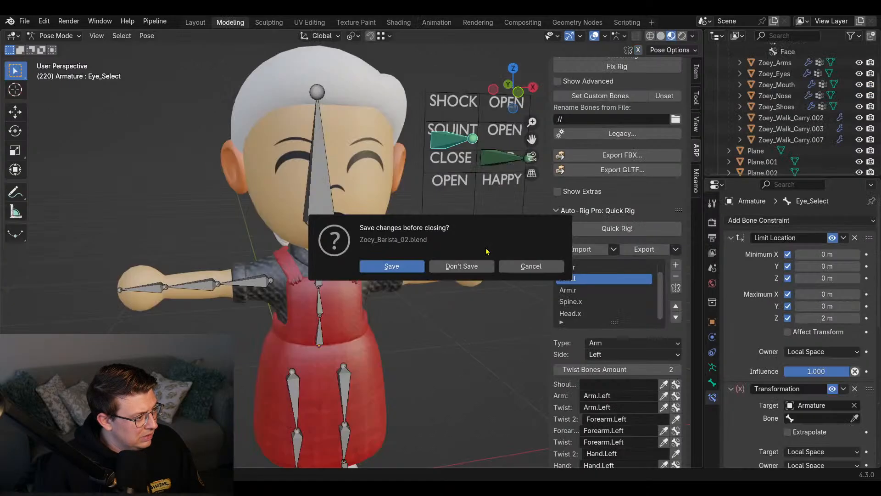
pyautogui.click(455, 266)
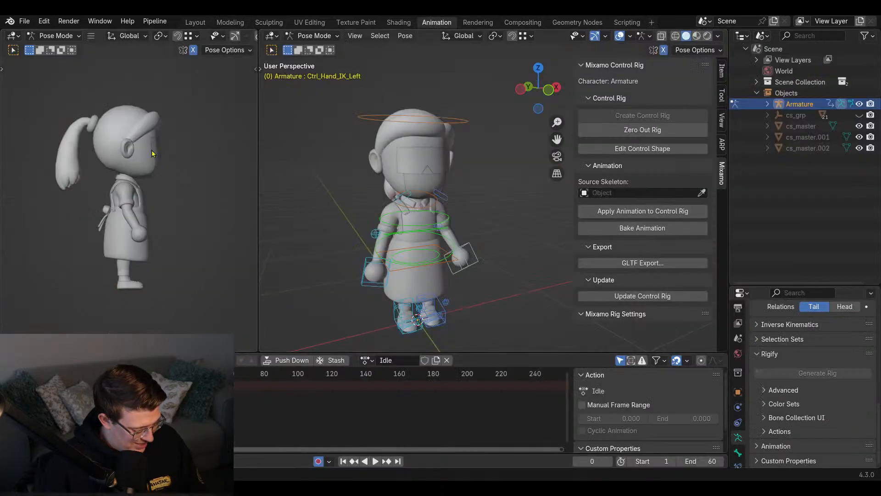
# - Start a separate Blender session and play the armature's animation, viewing it from several sides
pyautogui.press('super')
pyautogui.write('ble')
pyautogui.press('Return')
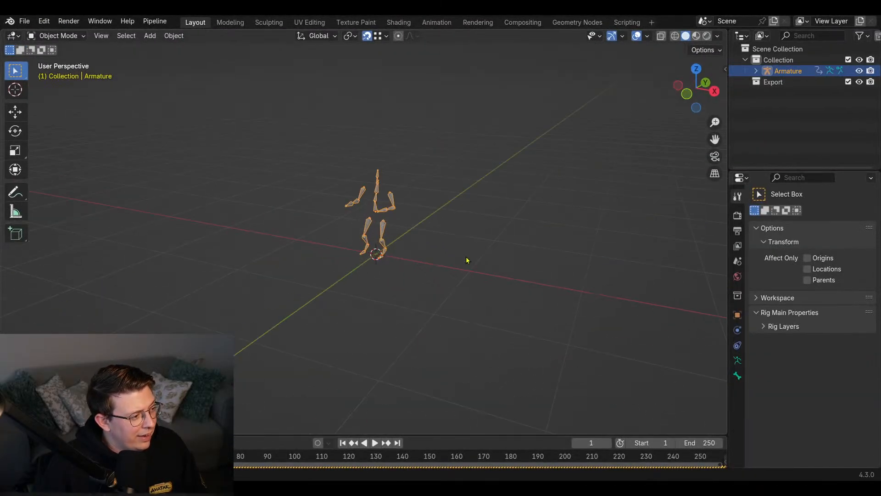
pyautogui.scroll(3, 415, 231)
pyautogui.moveTo(415, 232); pyautogui.dragTo(450, 264, button='middle')
pyautogui.press('space')
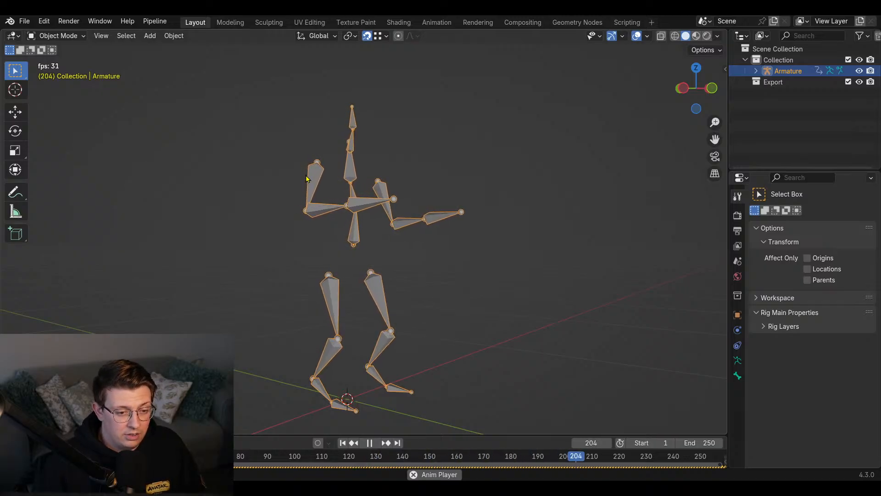
pyautogui.moveTo(338, 185); pyautogui.dragTo(321, 230, button='middle')
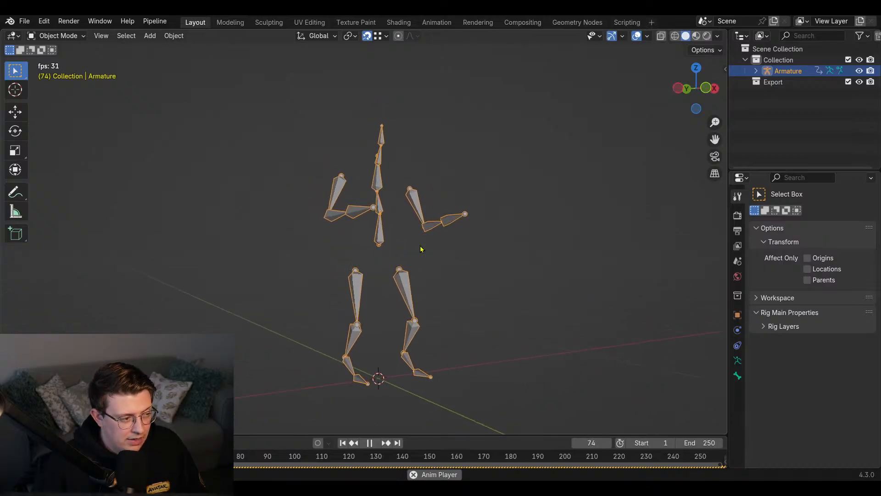
# - Inspect the armature's rest pose in Edit Mode with the Forearm.Right bone selected, ending in Object Mode
pyautogui.scroll(2, 403, 246)
pyautogui.press('Tab')
pyautogui.moveTo(452, 250); pyautogui.dragTo(342, 247, button='middle')
pyautogui.click(339, 217)
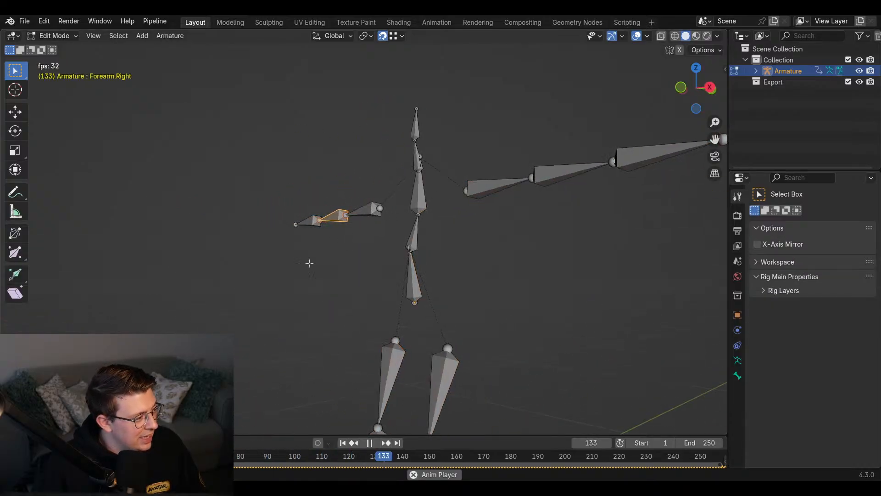
pyautogui.press('Tab')
pyautogui.scroll(-2, 428, 276)
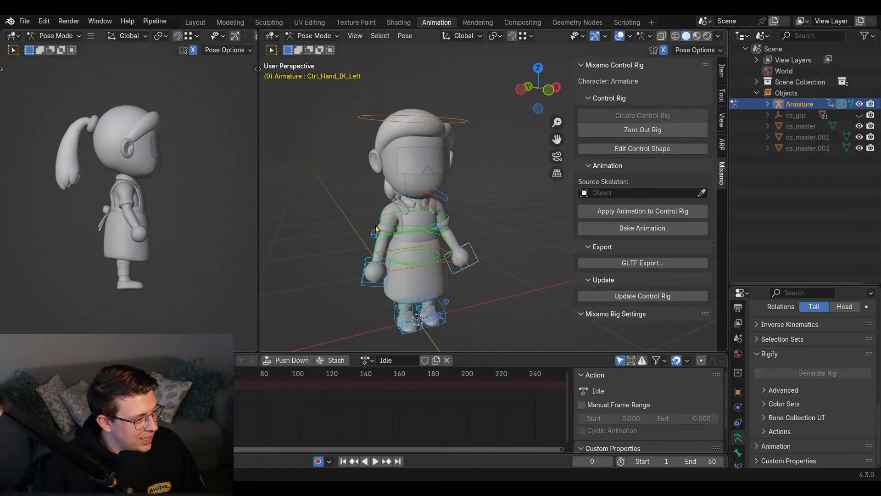
# - Return to the Zoey_Mixamo file and play the character's Idle animation, stopping at frame 53
pyautogui.moveTo(413, 215); pyautogui.dragTo(393, 219, button='middle')
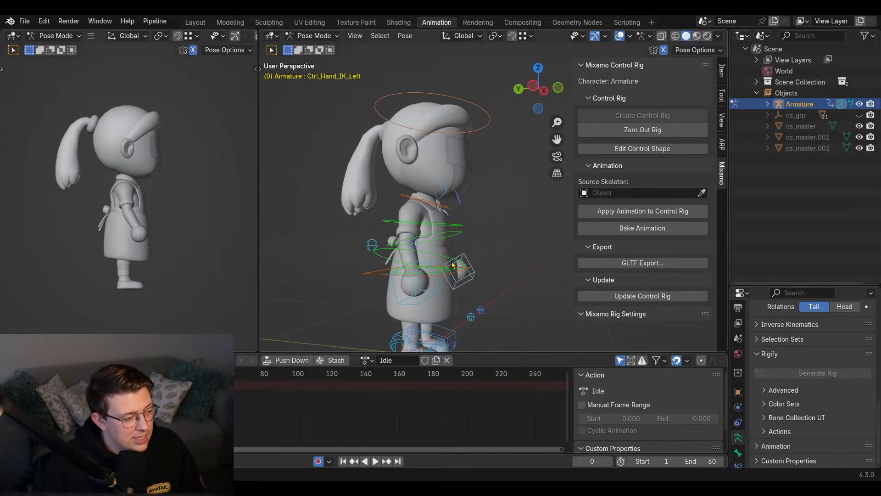
pyautogui.moveTo(477, 253); pyautogui.dragTo(434, 266, button='middle')
pyautogui.moveTo(166, 374); pyautogui.dragTo(278, 390)
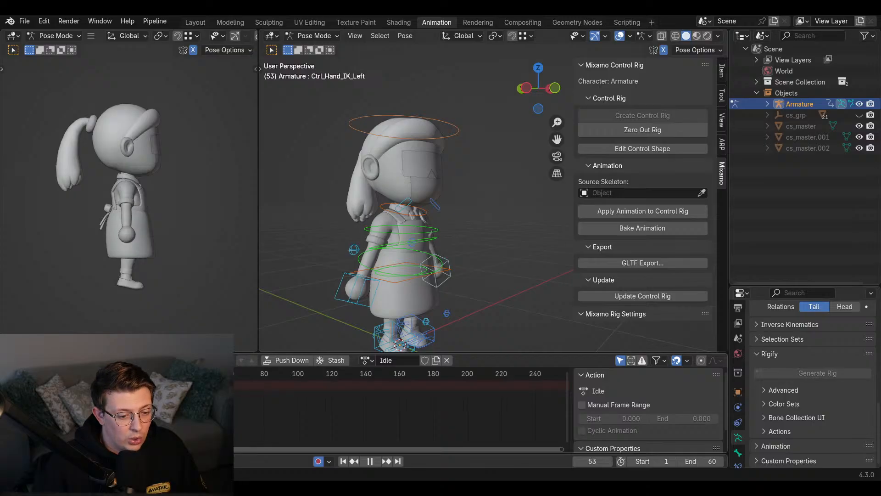
pyautogui.press('space')
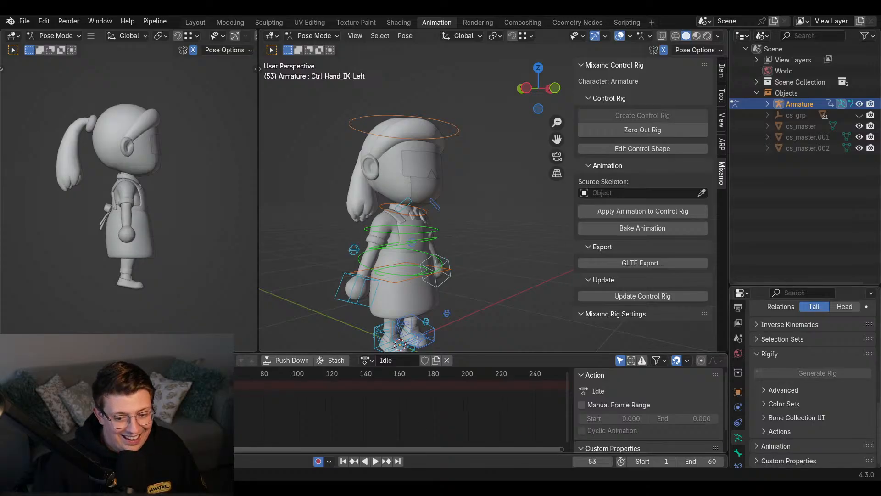
# - Close the extra Blender session with the untitled file without saving
pyautogui.moveTo(394, 221); pyautogui.dragTo(413, 208, button='middle')
pyautogui.scroll(1, 415, 201)
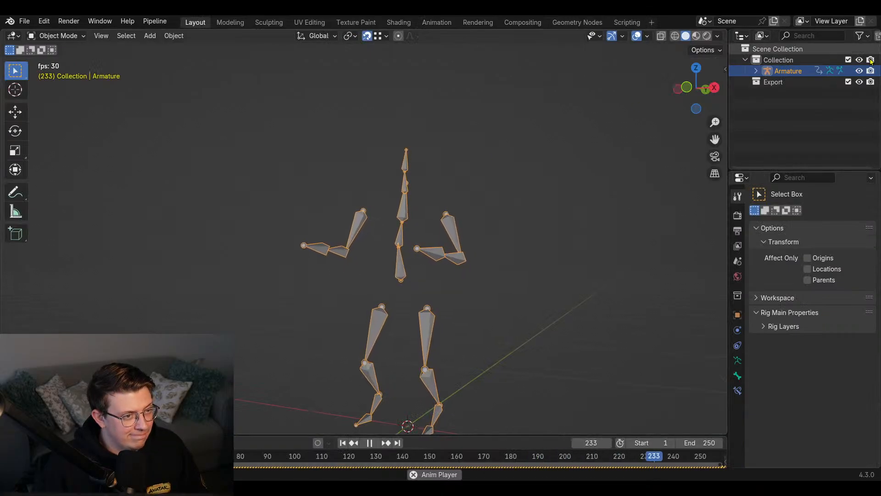
pyautogui.click(872, 8)
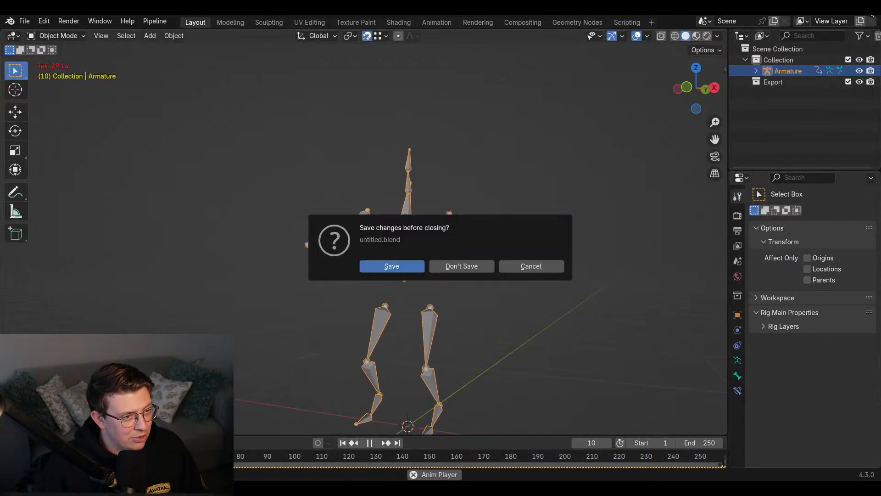
pyautogui.click(454, 275)
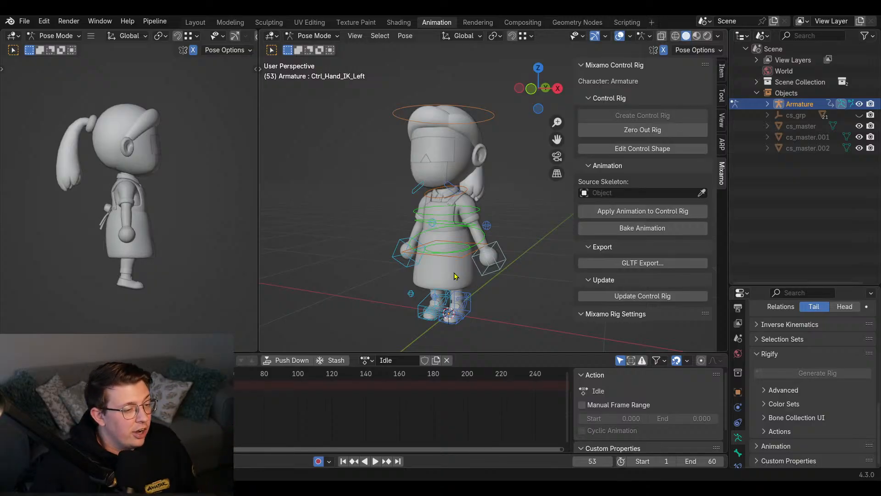
# - Select the left hand IK control and zero out the character's Mixamo control rig
pyautogui.moveTo(405, 195); pyautogui.dragTo(488, 173, button='middle')
pyautogui.scroll(-1, 460, 208)
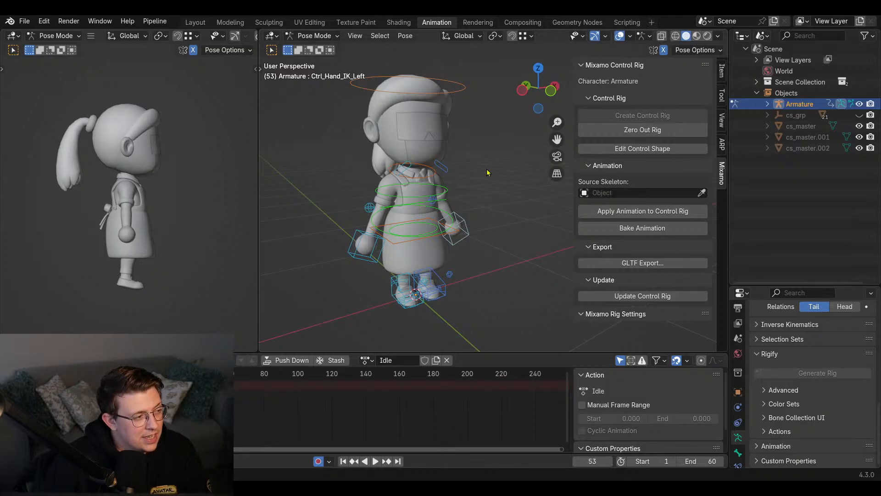
pyautogui.click(466, 225)
pyautogui.scroll(2, 467, 214)
pyautogui.moveTo(466, 214); pyautogui.dragTo(363, 148, button='middle')
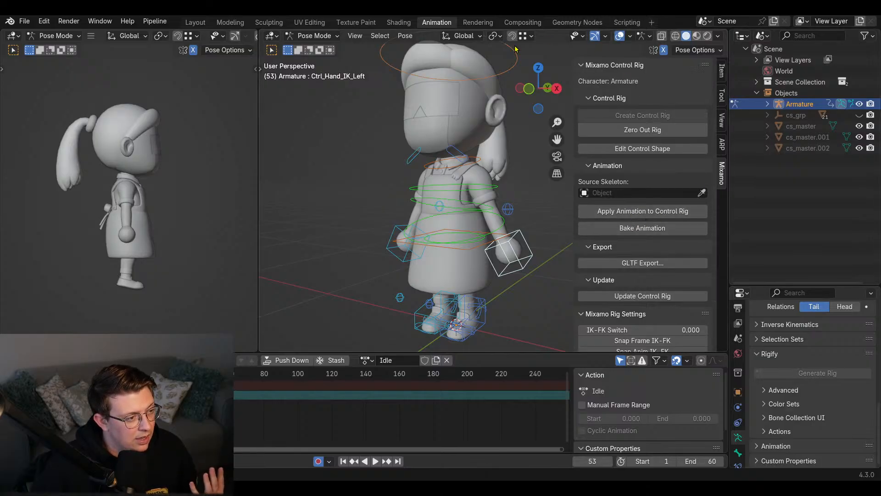
pyautogui.click(642, 129)
pyautogui.moveTo(275, 163); pyautogui.dragTo(414, 166, button='middle')
pyautogui.scroll(-3, 369, 175)
pyautogui.scroll(1, 414, 166)
pyautogui.scroll(1, 413, 166)
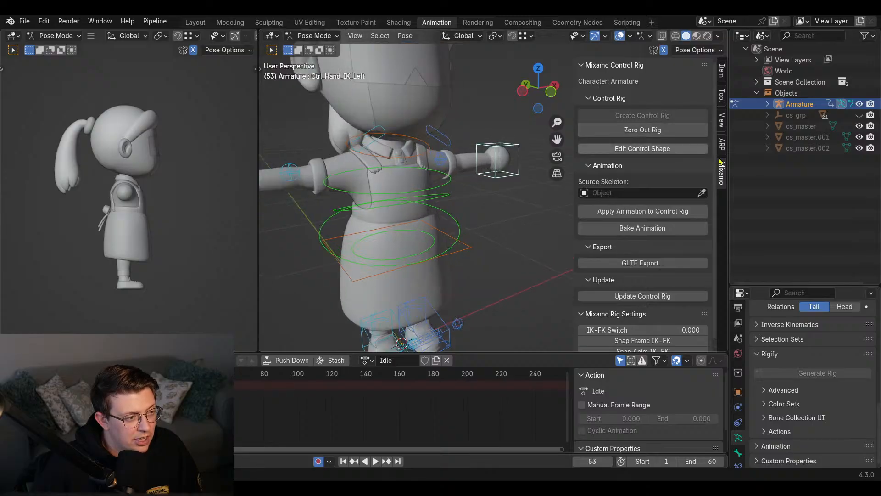
# - Check the hand control's bone properties and the armature's bone collections, and select the cs_master.002 object
pyautogui.moveTo(840, 285); pyautogui.dragTo(840, 167)
pyautogui.click(737, 370)
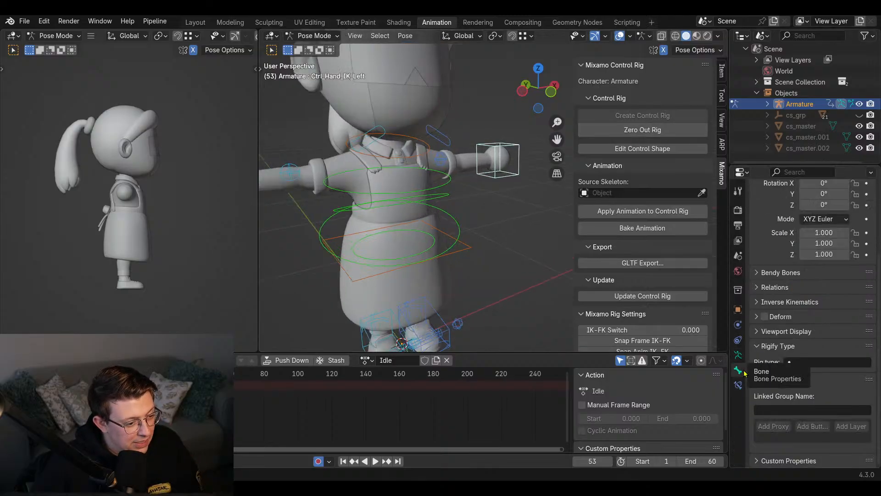
pyautogui.click(737, 354)
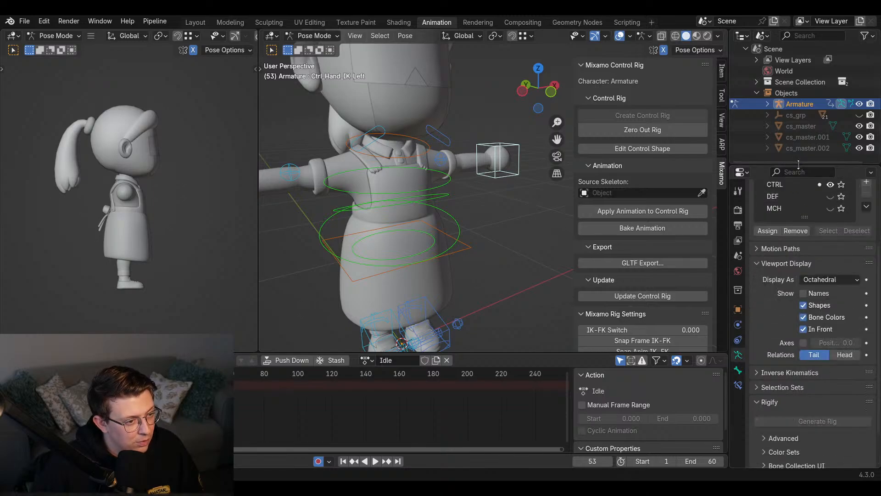
pyautogui.moveTo(807, 162); pyautogui.dragTo(806, 350)
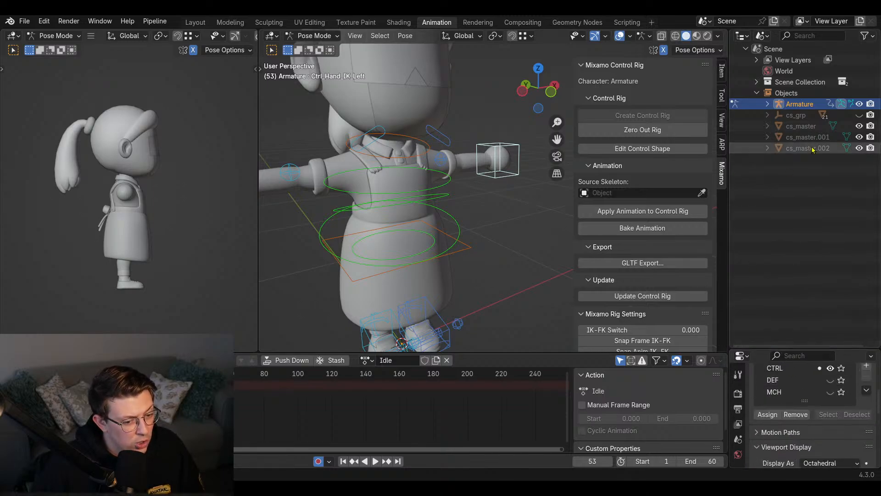
pyautogui.click(813, 149)
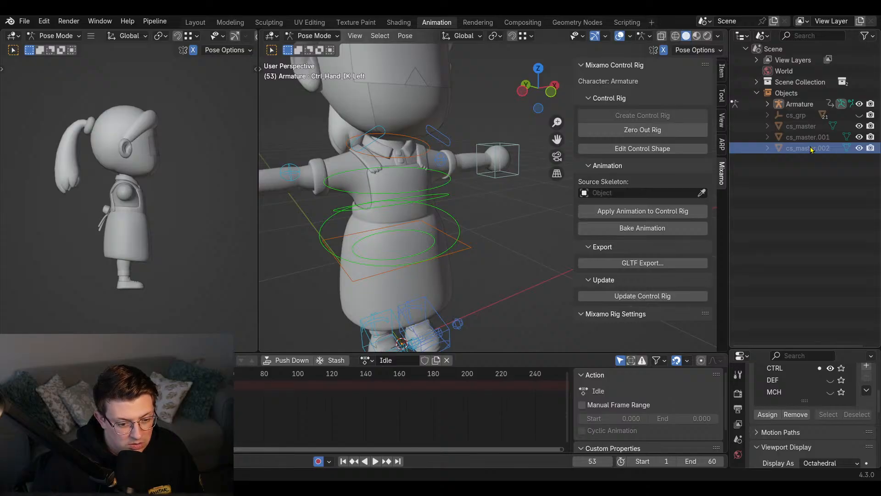
# - Select the Ctrl_Spine control and inspect the armature's bones in Edit Mode, ending in Object Mode
pyautogui.scroll(-1, 403, 232)
pyautogui.click(464, 248)
pyautogui.scroll(-1, 459, 230)
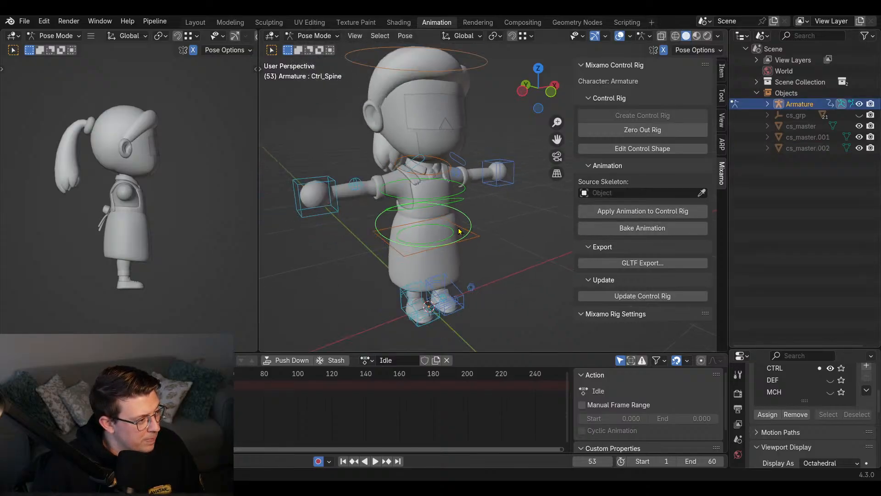
pyautogui.scroll(-1, 459, 231)
pyautogui.hotkey('ctrl', 'Tab')
pyautogui.click(467, 231)
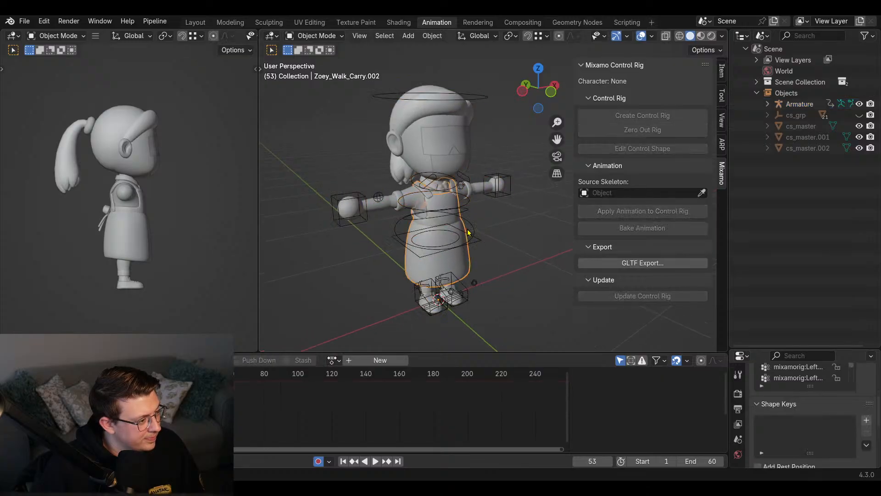
pyautogui.click(468, 232)
pyautogui.press('Tab')
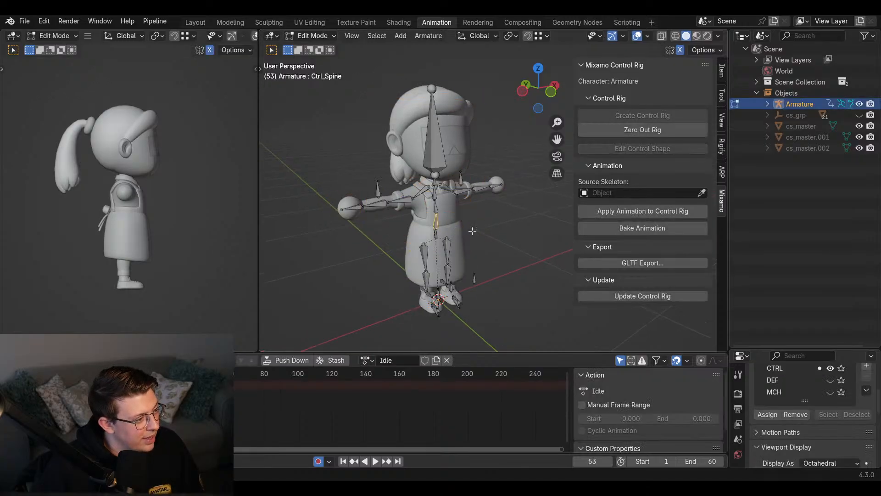
pyautogui.scroll(3, 472, 231)
pyautogui.scroll(-3, 459, 243)
pyautogui.press('Tab')
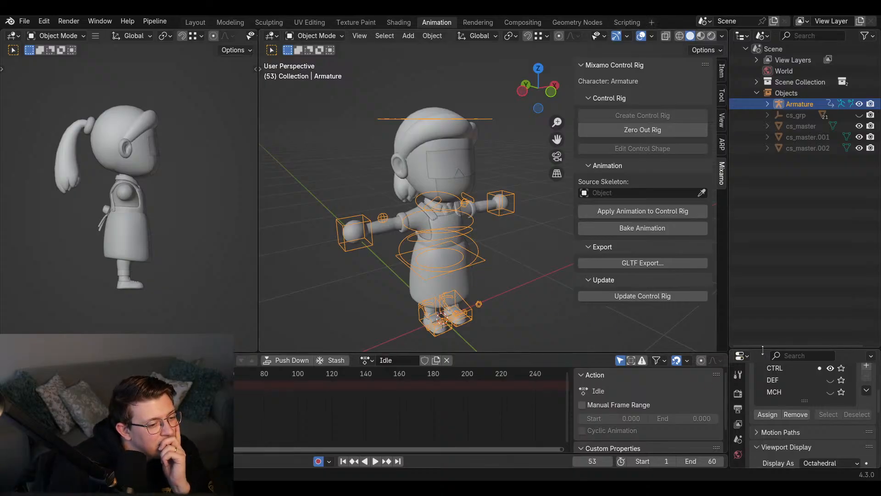
# - Put the armature in Pose Mode and remove the selected Ctrl_Spine bone from the CTRL bone collection
pyautogui.moveTo(763, 350); pyautogui.dragTo(763, 240)
pyautogui.click(780, 258)
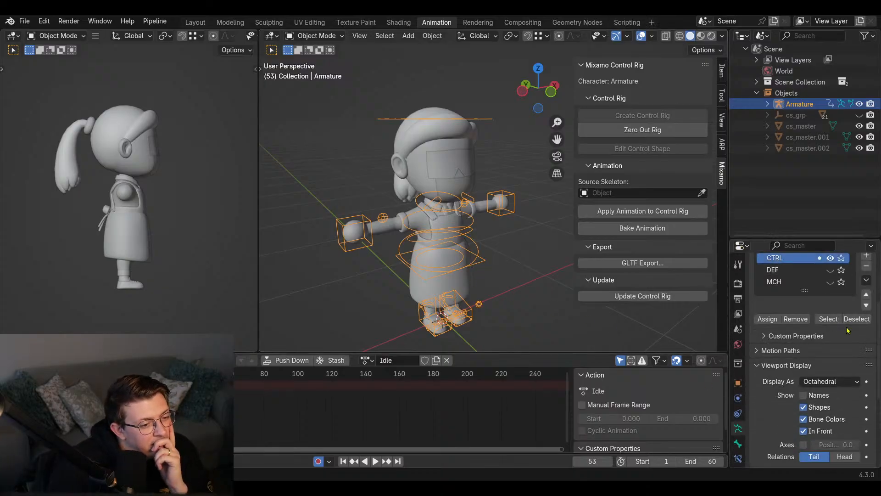
pyautogui.click(802, 320)
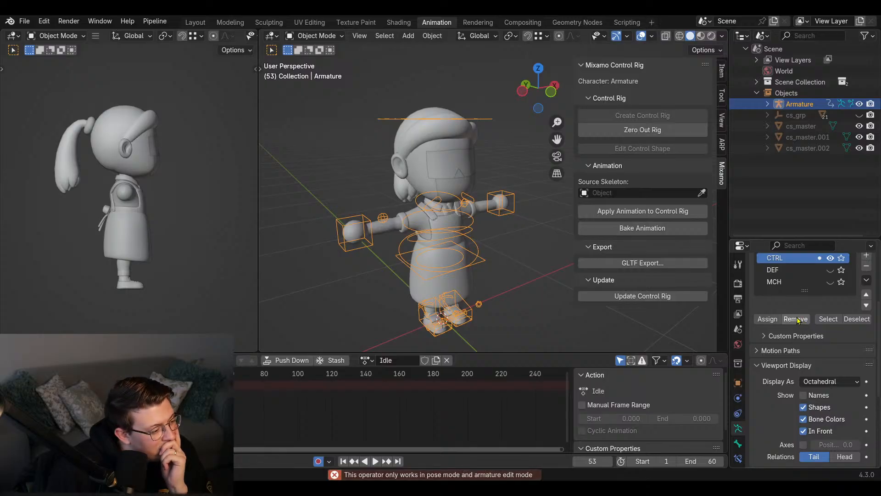
pyautogui.hotkey('ctrl', 'Tab')
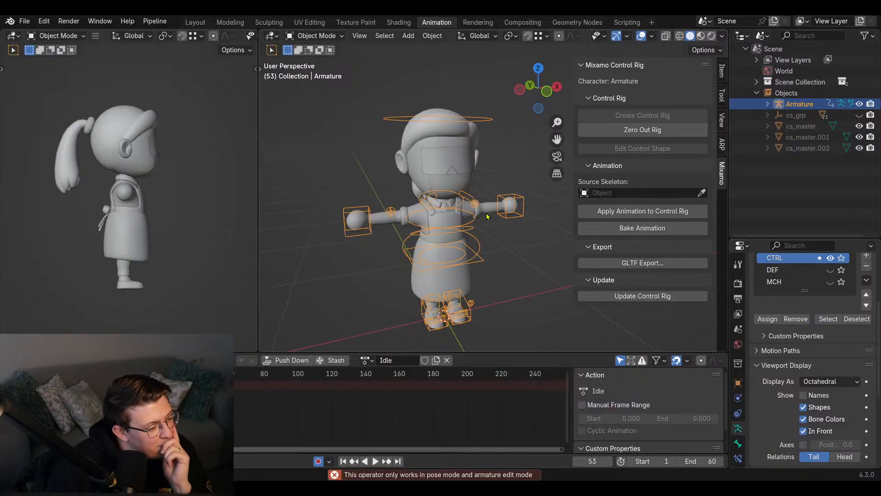
pyautogui.click(796, 319)
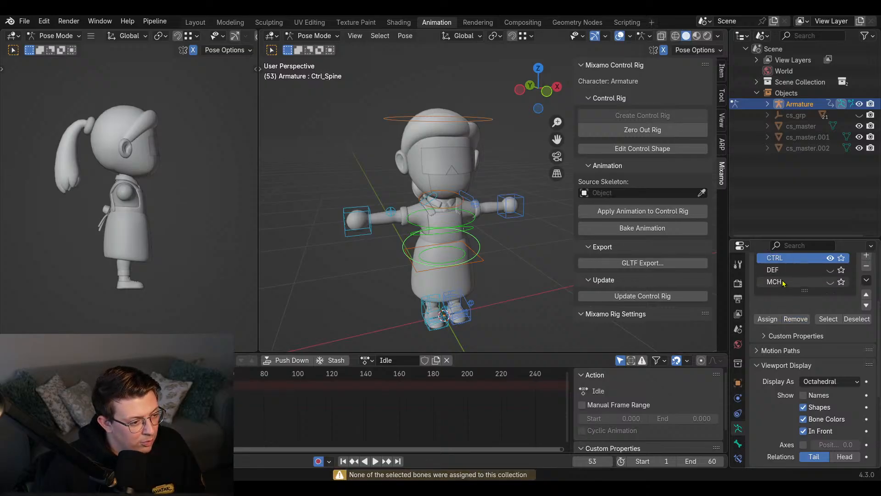
# - Select all of the rig's control bones and remove them from the DEF and CTRL bone collections
pyautogui.click(783, 271)
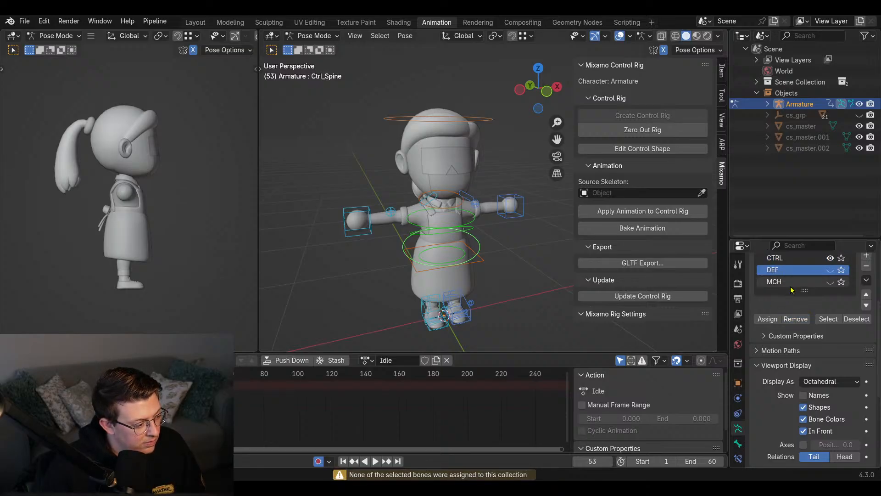
pyautogui.press('a')
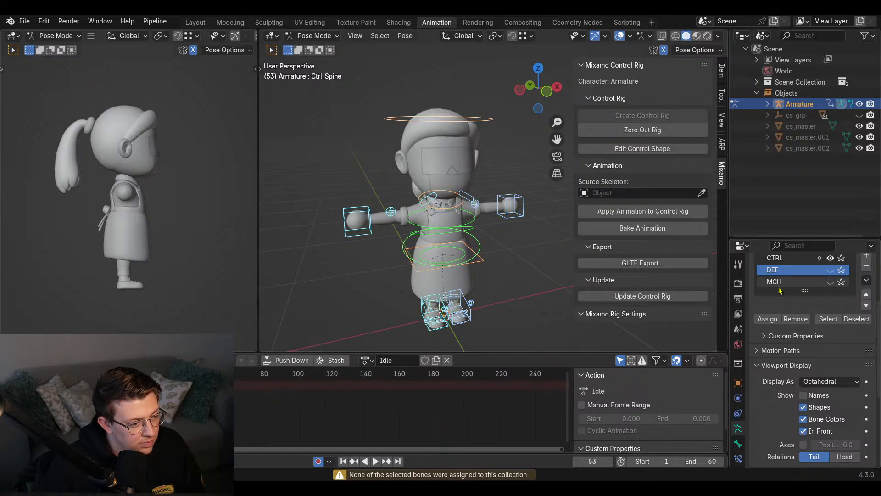
pyautogui.click(795, 322)
pyautogui.click(790, 259)
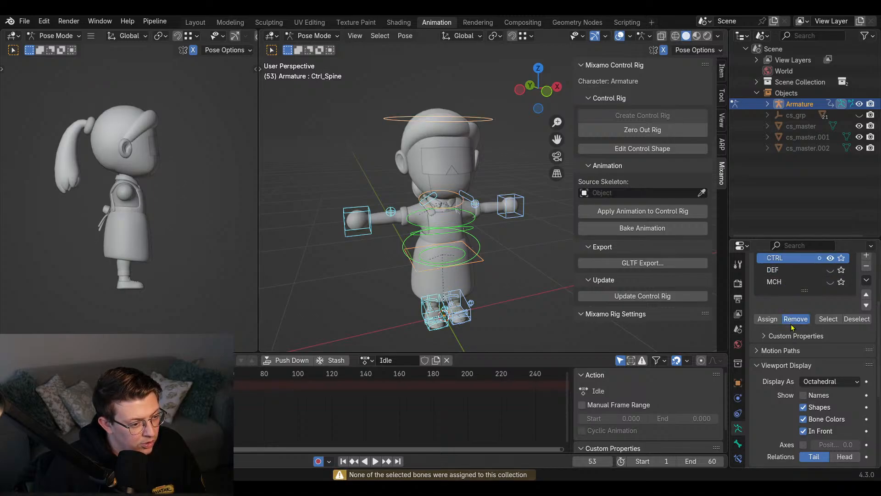
# - Select the Ctrl_Hand_IK_Right control and check its bone in Edit Mode, ending in Pose Mode
pyautogui.scroll(5, 377, 245)
pyautogui.click(432, 236)
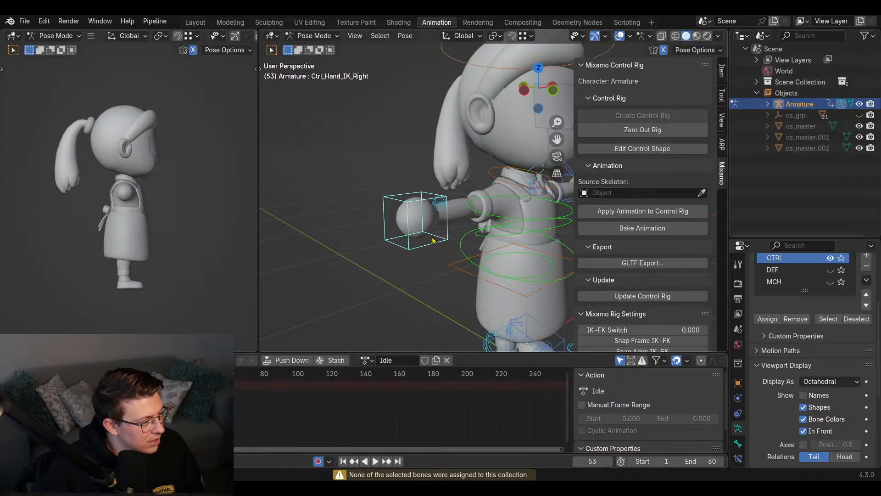
pyautogui.press('Tab')
pyautogui.press('Tab')
pyautogui.press('Tab')
pyautogui.press('Tab')
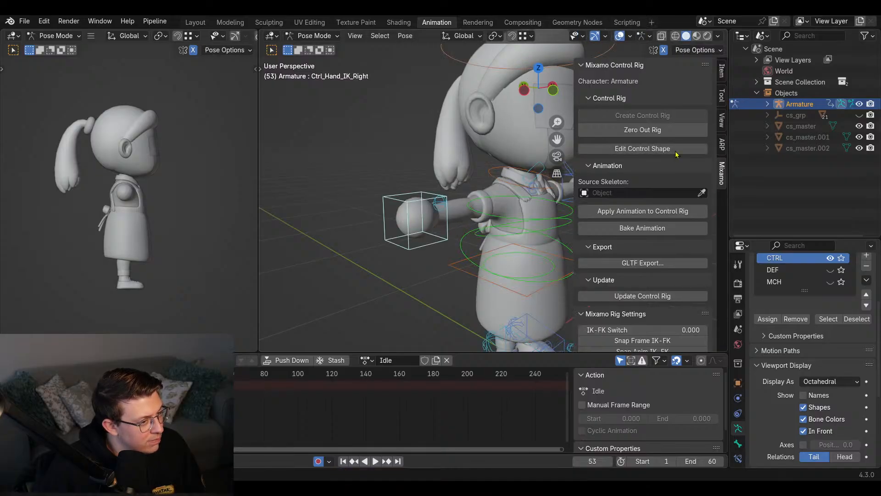
# - Delete the cs_grp object and the cs_arm_fk and cs_calf_fk control shapes
pyautogui.click(796, 118)
pyautogui.moveTo(455, 188); pyautogui.dragTo(423, 186, button='middle')
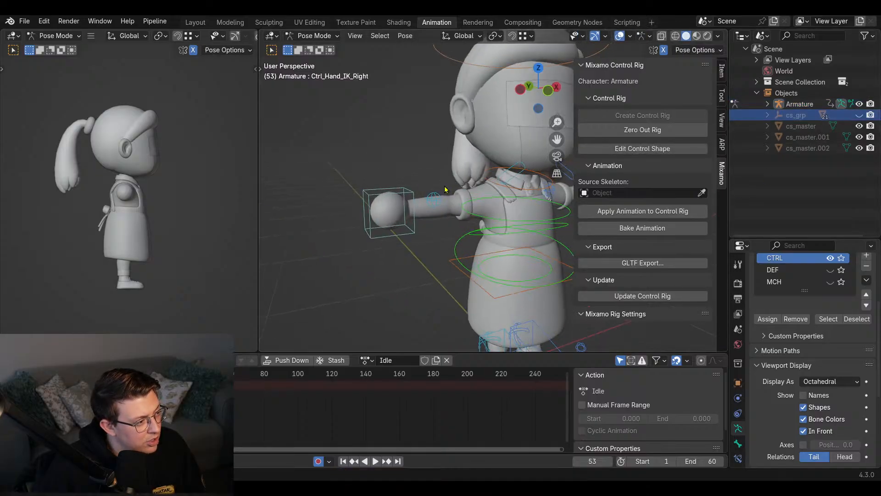
pyautogui.rightClick(794, 115)
pyautogui.click(792, 138)
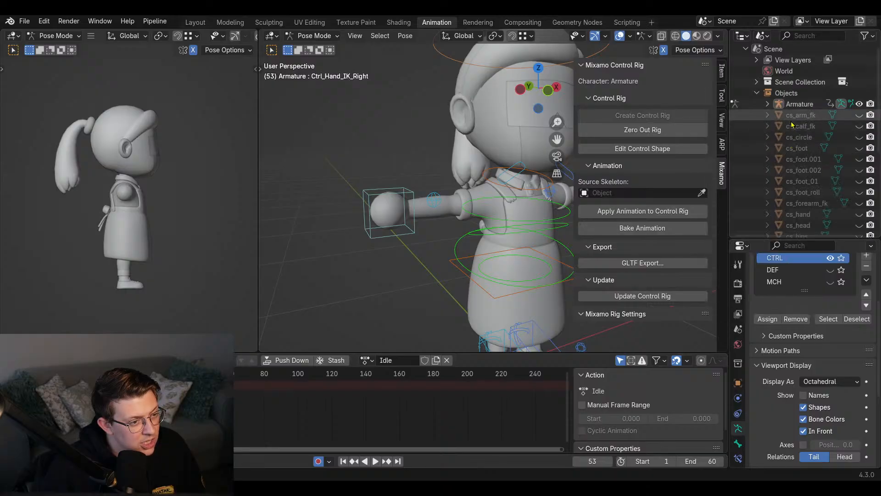
pyautogui.rightClick(791, 123)
pyautogui.click(791, 122)
pyautogui.rightClick(791, 123)
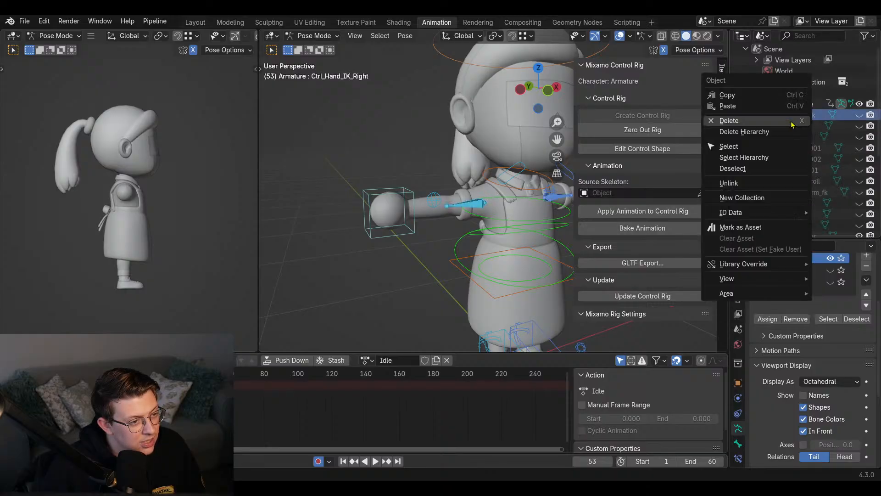
pyautogui.click(791, 121)
# - Delete the cs_circle, cs_foot and cs_foot.001 control shapes, and rename cs_foot.002 to xx
pyautogui.click(793, 119)
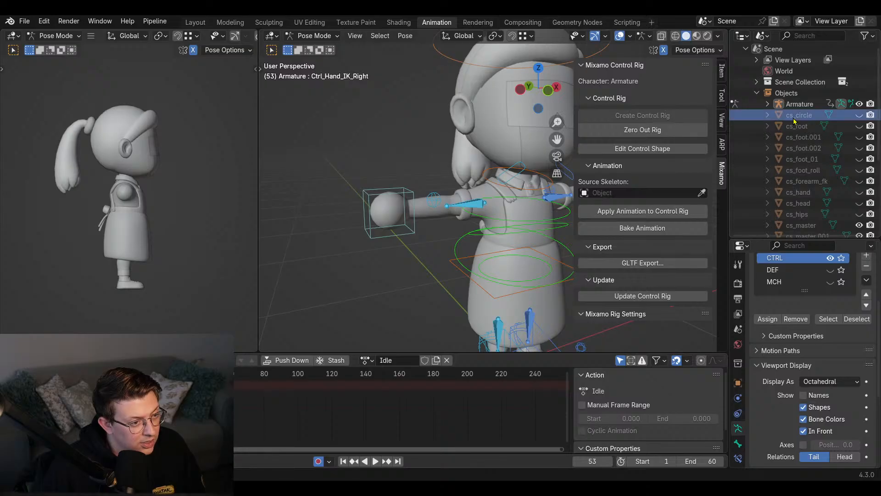
pyautogui.press('x')
pyautogui.click(793, 119)
pyautogui.press('x')
pyautogui.click(793, 119)
pyautogui.press('x')
pyautogui.doubleClick(794, 119)
pyautogui.write('xx')
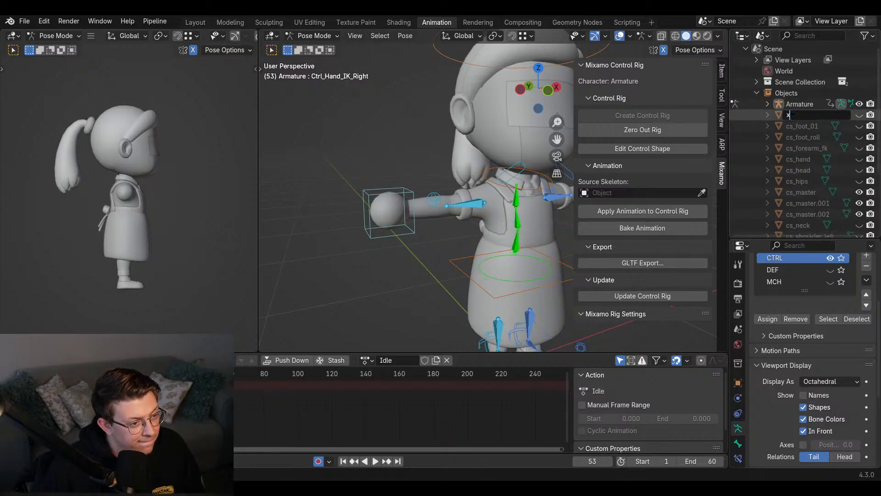
pyautogui.click(794, 126)
# - Delete the cs_foot_01, cs_foot_roll, cs_forearm_fk, cs_hand, cs_head and cs_hips control shapes
pyautogui.click(794, 129)
pyautogui.press('x')
pyautogui.click(799, 120)
pyautogui.press('x')
pyautogui.click(799, 120)
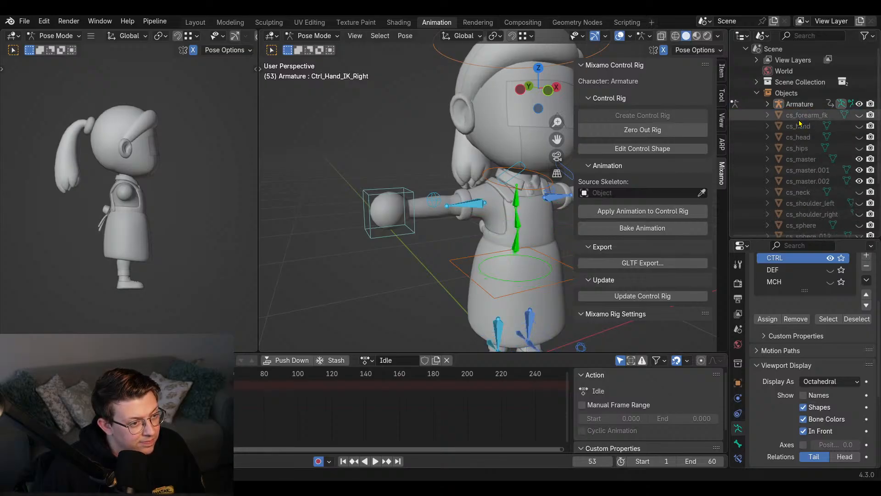
pyautogui.press('x')
pyautogui.click(799, 120)
pyautogui.press('x')
pyautogui.click(799, 120)
pyautogui.press('x')
pyautogui.click(799, 121)
pyautogui.press('x')
# - Delete the cs_master, cs_master.001, cs_master.002, cs_neck and cs_shoulder_left control shapes
pyautogui.click(799, 120)
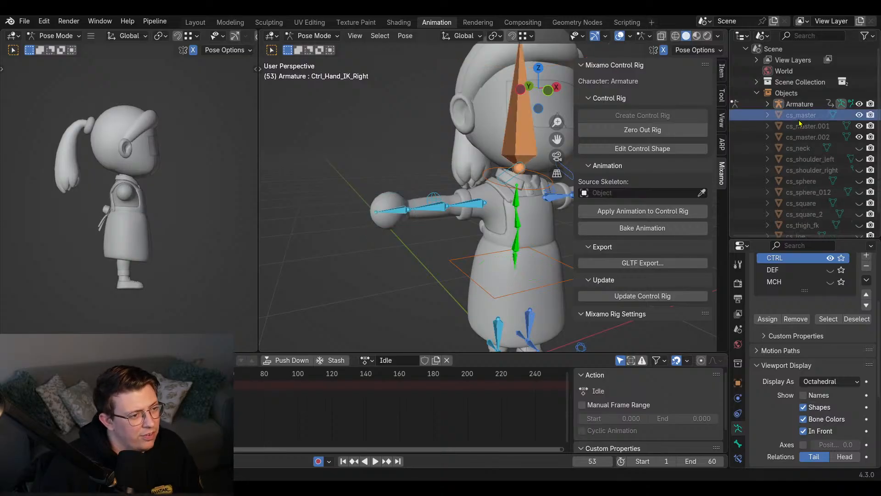
pyautogui.press('x')
pyautogui.click(799, 120)
pyautogui.press('x')
pyautogui.click(799, 120)
pyautogui.press('x')
pyautogui.click(799, 120)
pyautogui.click(799, 121)
pyautogui.press('x')
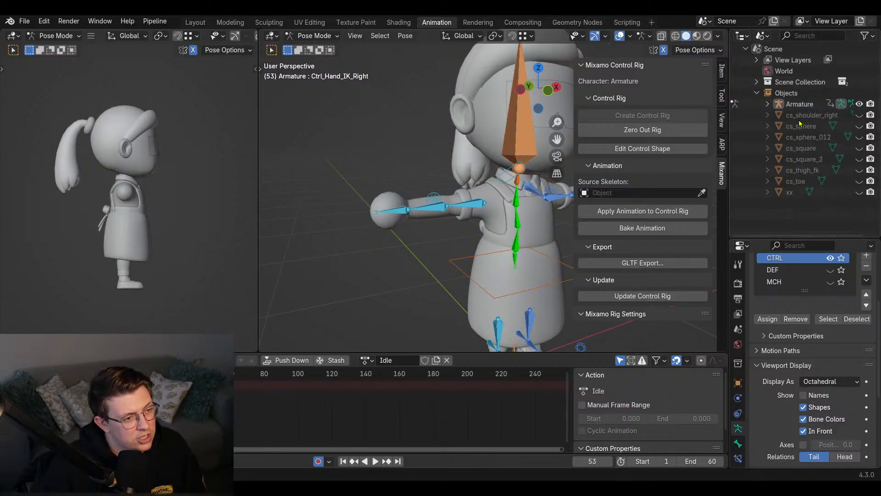
# - Delete the remaining control shapes, from cs_shoulder_right and the sphere and square shapes to cs_thigh_fk, cs_toe and xx
pyautogui.click(799, 120)
pyautogui.press('x')
pyautogui.click(799, 120)
pyautogui.press('x')
pyautogui.click(799, 121)
pyautogui.press('x')
pyautogui.click(800, 126)
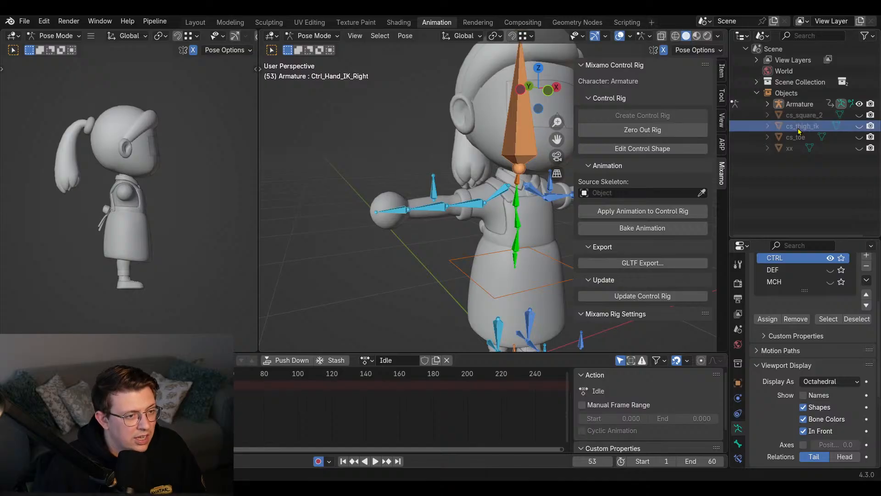
pyautogui.press('x')
pyautogui.click(801, 126)
pyautogui.press('x')
pyautogui.click(803, 124)
pyautogui.press('x')
pyautogui.click(808, 117)
pyautogui.press('x')
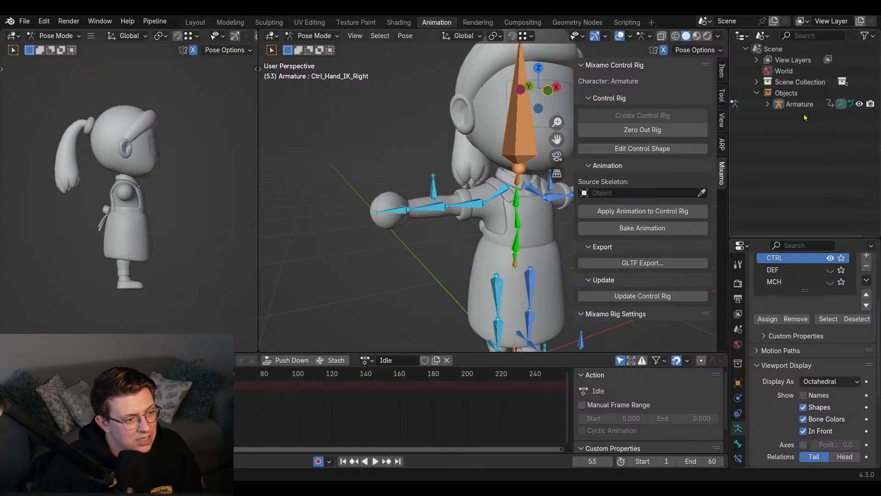
# - Switch the armature to Edit Mode and delete the pole bone at the character's right elbow
pyautogui.click(789, 324)
pyautogui.moveTo(440, 188)
pyautogui.mouseDown(button='middle')
pyautogui.moveTo(406, 189)
pyautogui.moveTo(449, 189)
pyautogui.mouseUp(button='middle')
pyautogui.scroll(3, 413, 197)
pyautogui.press('Tab')
pyautogui.click(362, 214)
pyautogui.press('x')
pyautogui.click(363, 215)
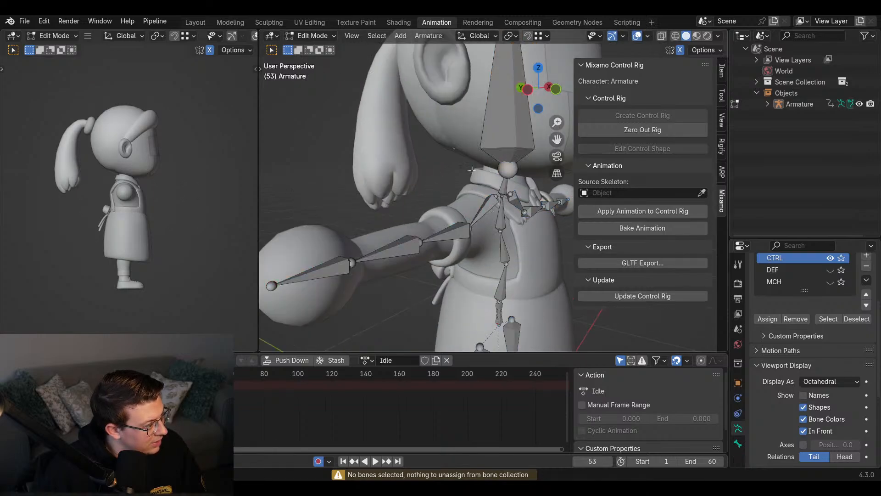
# - Delete the foot control bones around the ankles, including Ctrl_Foot_FK_Left and Ctrl_FootRoll_Cursor_Left
pyautogui.scroll(-4, 413, 198)
pyautogui.moveTo(534, 158); pyautogui.dragTo(477, 35, button='middle')
pyautogui.scroll(3, 353, 184)
pyautogui.moveTo(353, 184); pyautogui.dragTo(469, 250, button='middle')
pyautogui.click(461, 238)
pyautogui.scroll(3, 469, 250)
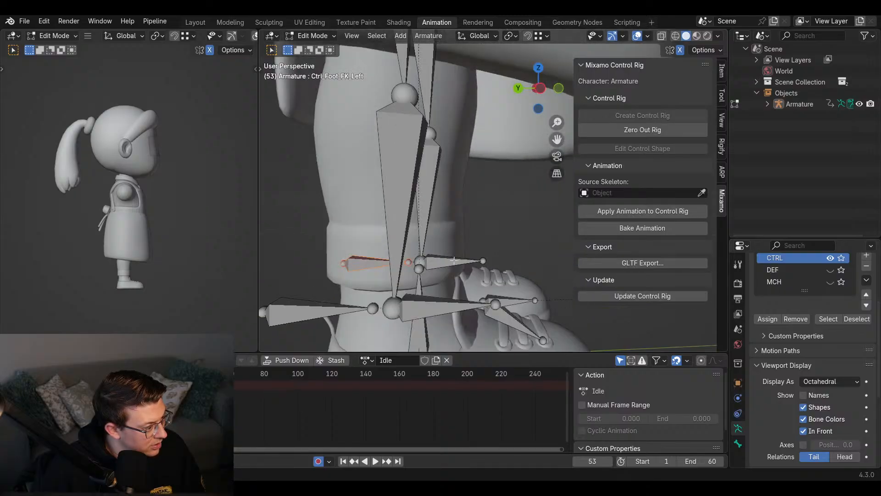
pyautogui.click(454, 260)
pyautogui.press('x')
pyautogui.click(454, 261)
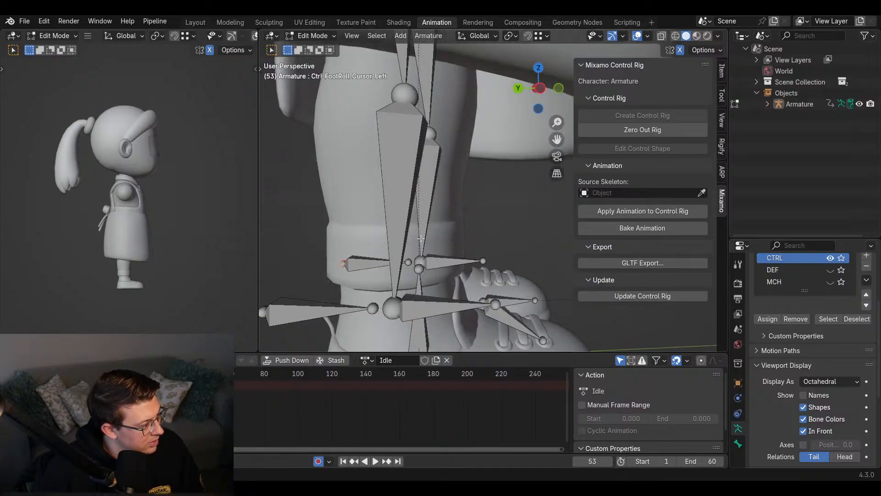
pyautogui.press('x')
pyautogui.click(371, 260)
pyautogui.click(462, 259)
pyautogui.press('x')
pyautogui.click(462, 260)
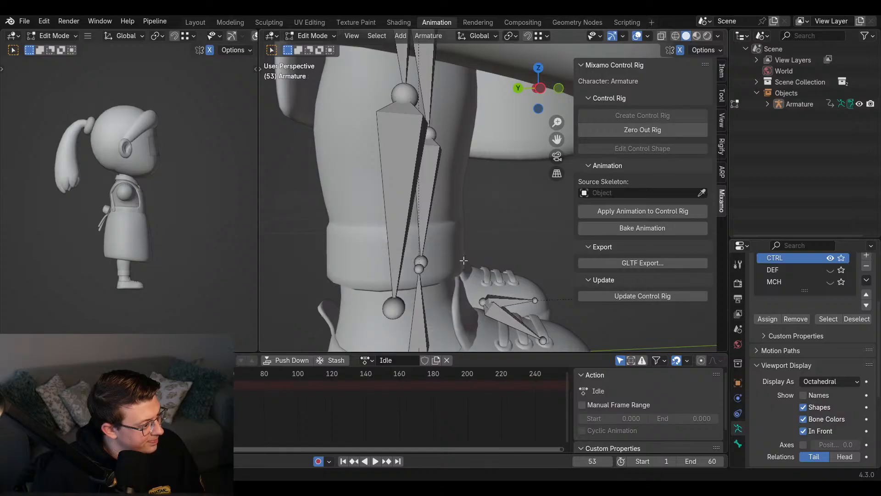
# - Undo the foot bone deletions and try to delete a bone between the feet
pyautogui.scroll(-2, 505, 283)
pyautogui.click(505, 283)
pyautogui.moveTo(530, 264); pyautogui.dragTo(619, 277, button='middle')
pyautogui.hotkey('ctrl', 'z')
pyautogui.hotkey('ctrl', 'z')
pyautogui.hotkey('ctrl', 'z')
pyautogui.scroll(-5, 620, 278)
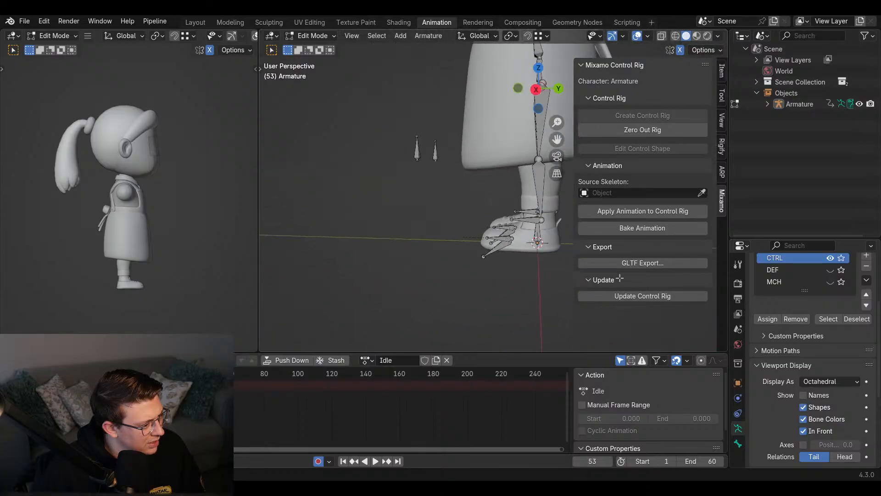
pyautogui.keyDown('shift'); pyautogui.moveTo(489, 257); pyautogui.dragTo(454, 265, button='middle'); pyautogui.keyUp('shift')
pyautogui.hotkey('ctrl', 'z')
pyautogui.scroll(2, 440, 271)
pyautogui.scroll(1, 412, 281)
pyautogui.keyDown('shift'); pyautogui.moveTo(398, 267); pyautogui.dragTo(442, 215, button='middle'); pyautogui.keyUp('shift')
pyautogui.hotkey('ctrl', 'z')
pyautogui.scroll(-1, 441, 264)
pyautogui.click(442, 215)
pyautogui.press('x')
pyautogui.click(399, 214)
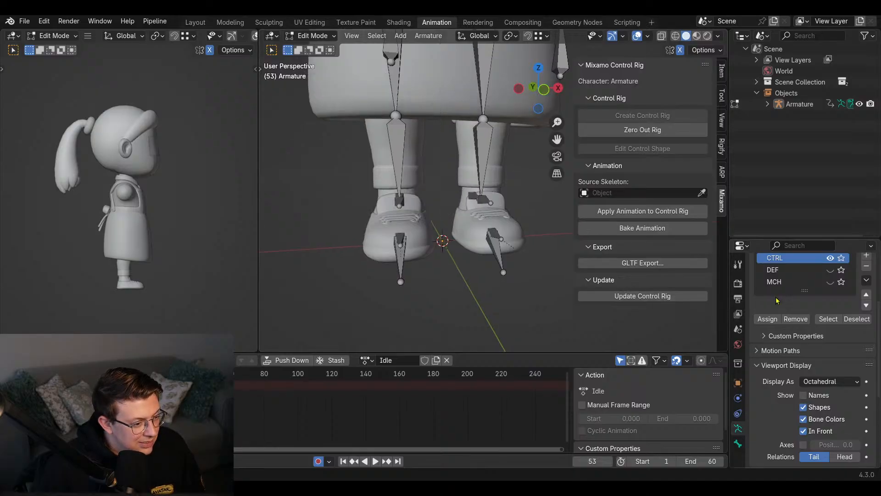
# - Select all visible bones in Edit Mode and try to remove them from the CTRL bone collection
pyautogui.click(797, 319)
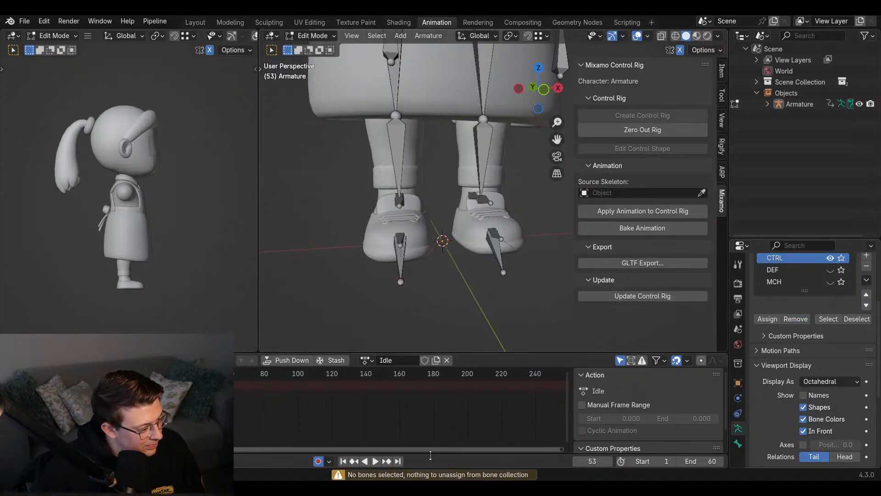
pyautogui.press('a')
pyautogui.keyDown('shift'); pyautogui.moveTo(440, 152); pyautogui.dragTo(420, 204, button='middle'); pyautogui.keyUp('shift')
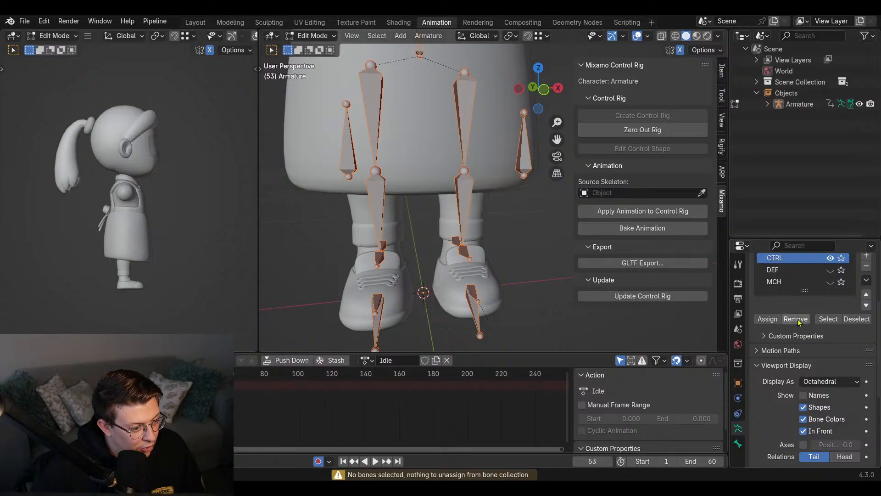
pyautogui.click(796, 319)
# - Make MCH the active bone collection, show it and hide CTRL, toggling MCH's visibility to identify its bones
pyautogui.click(789, 282)
pyautogui.click(830, 282)
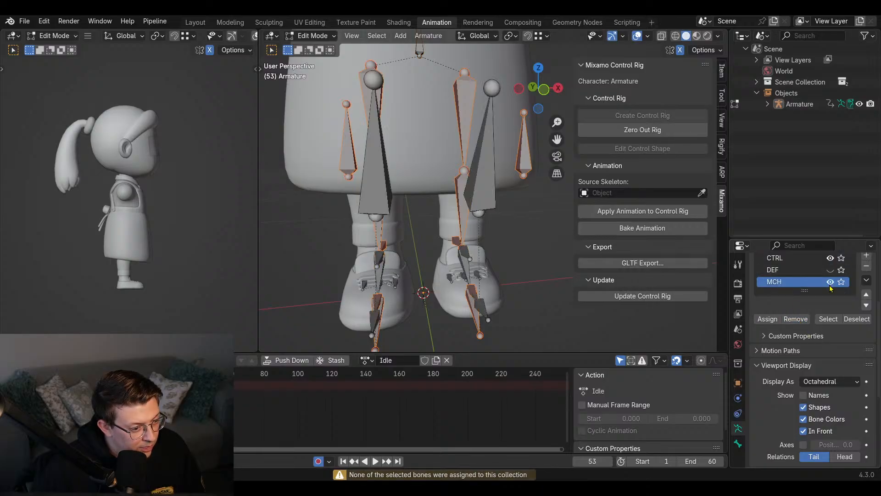
pyautogui.scroll(-2, 515, 225)
pyautogui.keyDown('shift'); pyautogui.moveTo(477, 222); pyautogui.dragTo(477, 262, button='middle'); pyautogui.keyUp('shift')
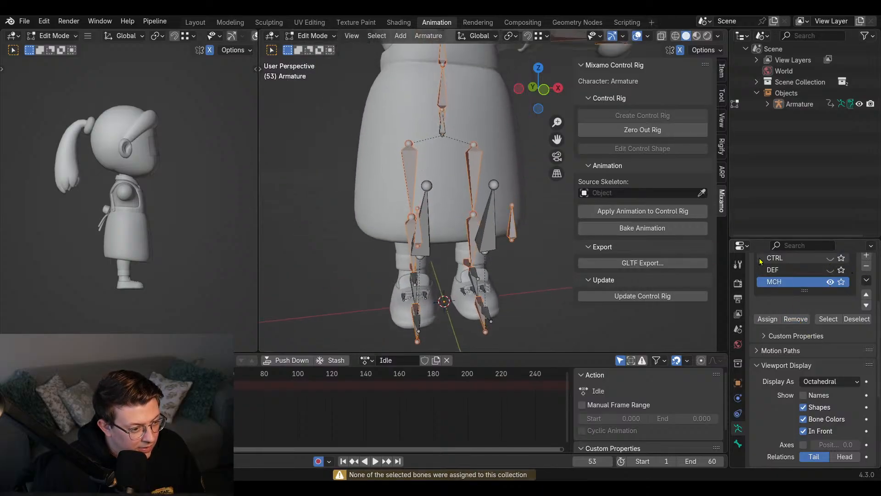
pyautogui.click(831, 281)
pyautogui.click(830, 282)
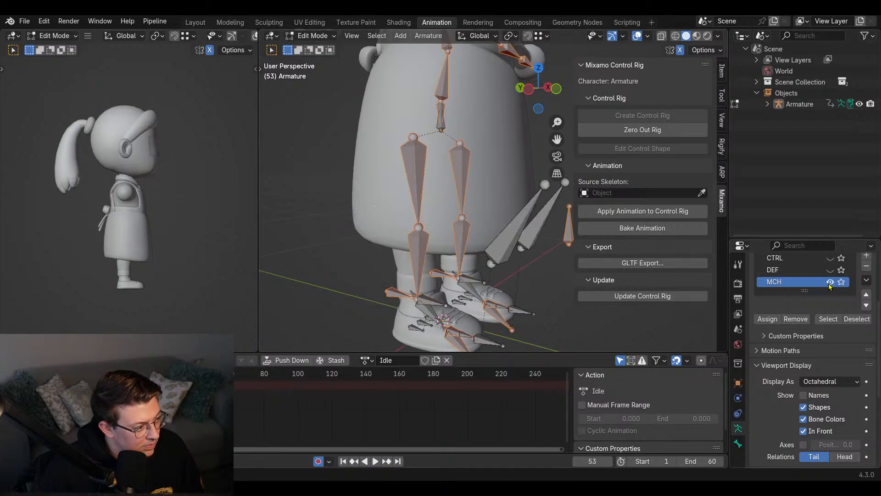
pyautogui.click(830, 282)
pyautogui.click(830, 282)
pyautogui.click(830, 281)
pyautogui.click(830, 282)
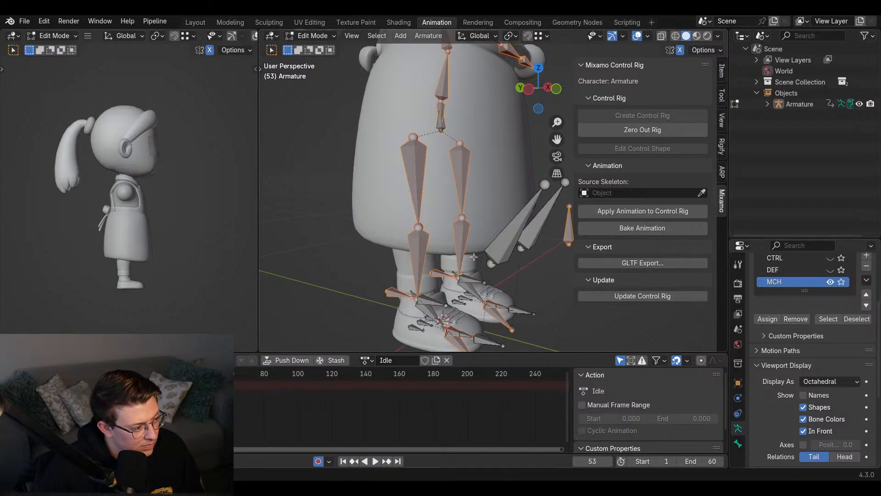
# - Select the MCH collection's bones, remove them from the collection and delete them from the armature
pyautogui.moveTo(473, 257); pyautogui.dragTo(487, 240, button='middle')
pyautogui.click(527, 242)
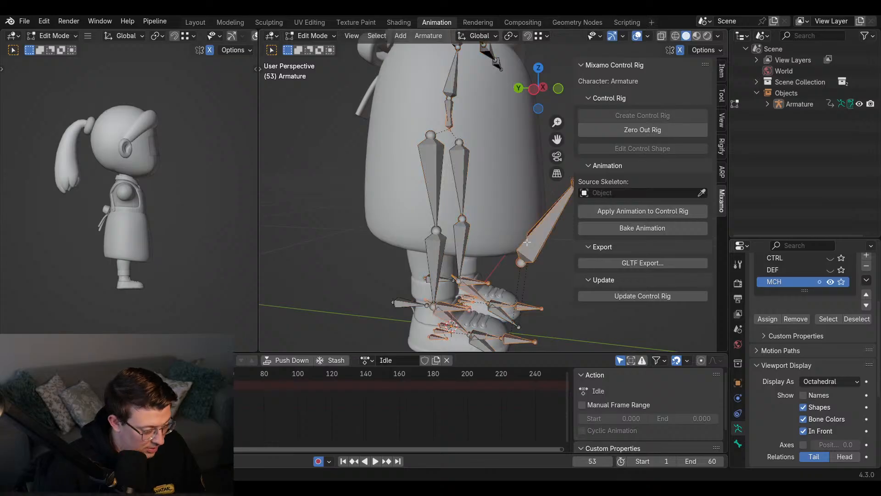
pyautogui.press('x')
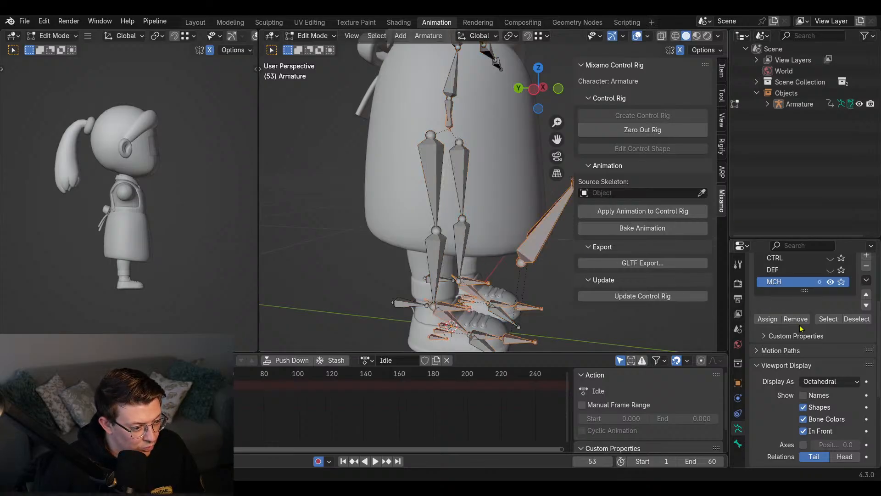
pyautogui.click(797, 322)
pyautogui.press('x')
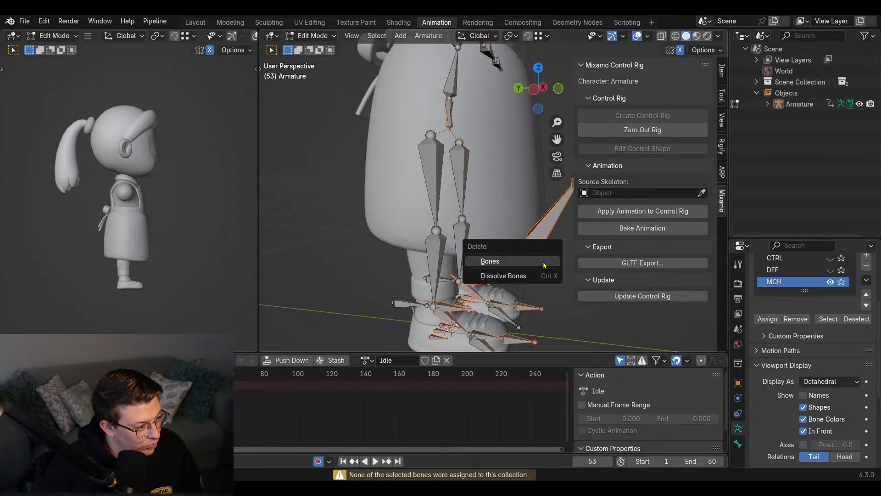
pyautogui.click(528, 258)
pyautogui.press('x')
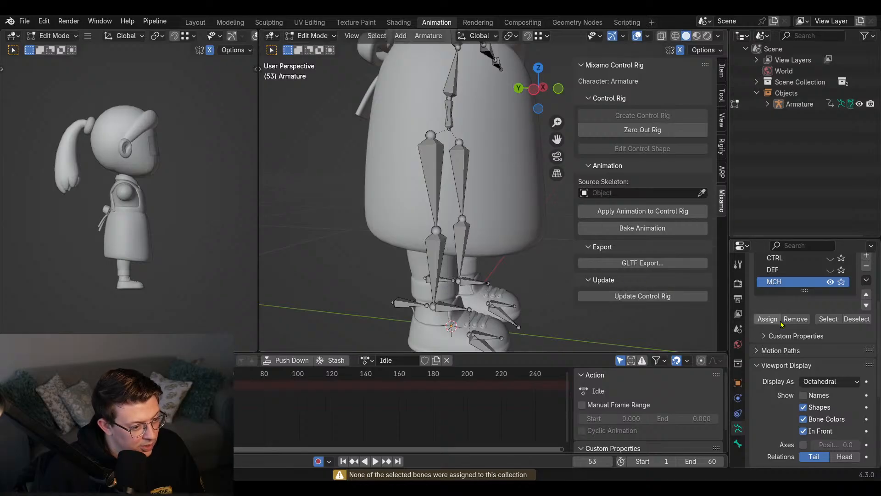
pyautogui.click(796, 319)
pyautogui.rightClick(802, 285)
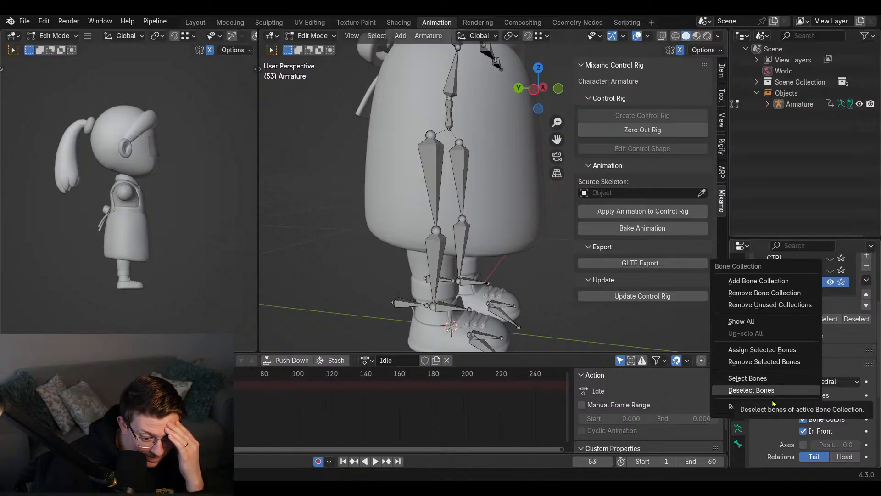
# - Delete the knee pole bones floating in front of the character's skirt
pyautogui.moveTo(486, 193); pyautogui.dragTo(447, 321, button='middle')
pyautogui.scroll(-3, 434, 202)
pyautogui.keyDown('shift'); pyautogui.moveTo(434, 202); pyautogui.dragTo(427, 133, button='middle'); pyautogui.keyUp('shift')
pyautogui.moveTo(505, 193)
pyautogui.mouseDown(button='middle')
pyautogui.moveTo(427, 188)
pyautogui.moveTo(509, 193)
pyautogui.mouseUp(button='middle')
pyautogui.scroll(1, 510, 193)
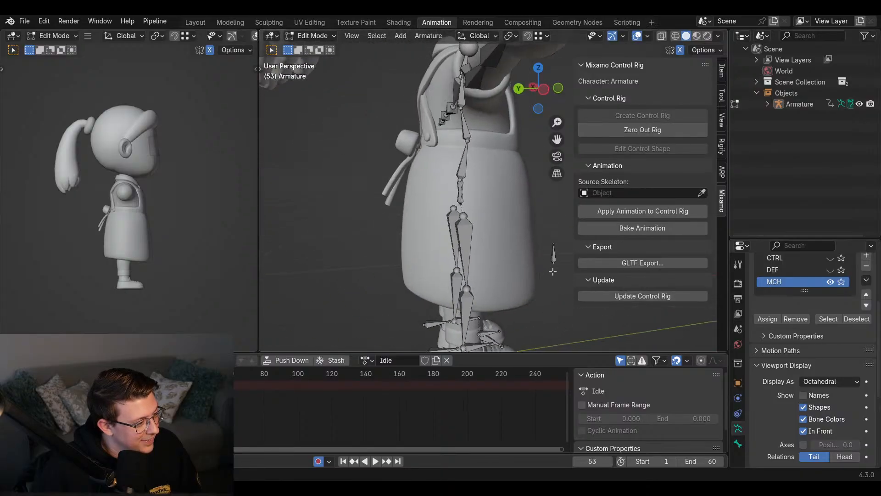
pyautogui.keyDown('shift'); pyautogui.moveTo(552, 221); pyautogui.dragTo(500, 198, button='middle'); pyautogui.keyUp('shift')
pyautogui.moveTo(564, 197); pyautogui.dragTo(500, 267)
pyautogui.press('x')
pyautogui.click(501, 271)
# - Select the Ctrl_FootRoll_Cursor_Right bone behind the right foot and inspect its bone properties
pyautogui.keyDown('shift'); pyautogui.moveTo(500, 272); pyautogui.dragTo(367, 216, button='middle'); pyautogui.keyUp('shift')
pyautogui.scroll(2, 507, 230)
pyautogui.click(359, 208)
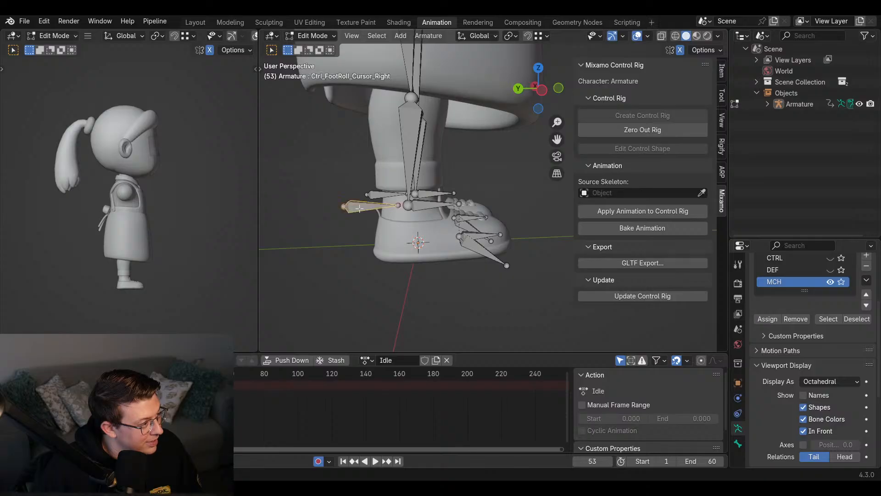
pyautogui.click(738, 443)
pyautogui.scroll(2, 778, 352)
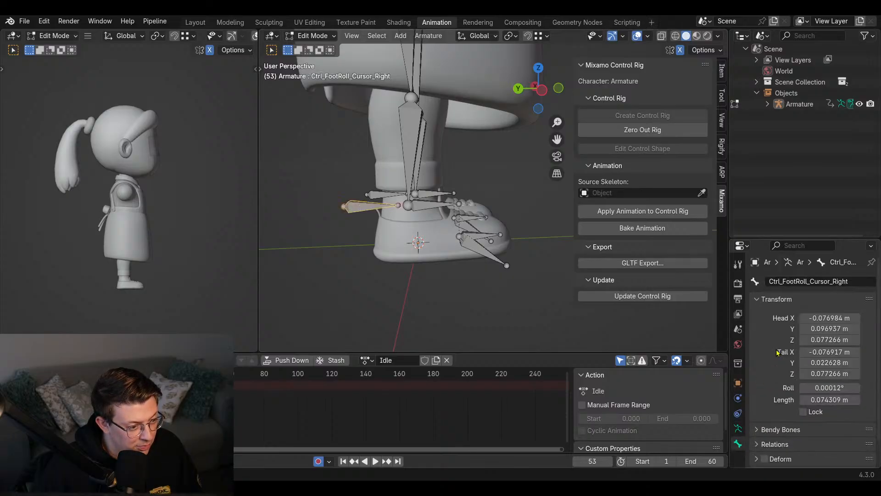
# - Delete the right foot's control bones around the heel and ankle, including Ctrl_FootRoll_Cursor_Right and Ctrl_Foot_FK_Right
pyautogui.press('Delete')
pyautogui.click(439, 208)
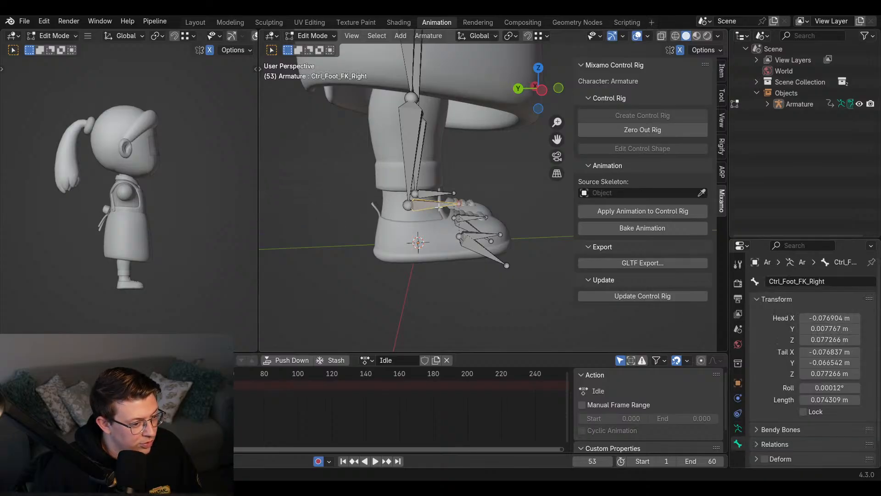
pyautogui.press('x')
pyautogui.click(386, 207)
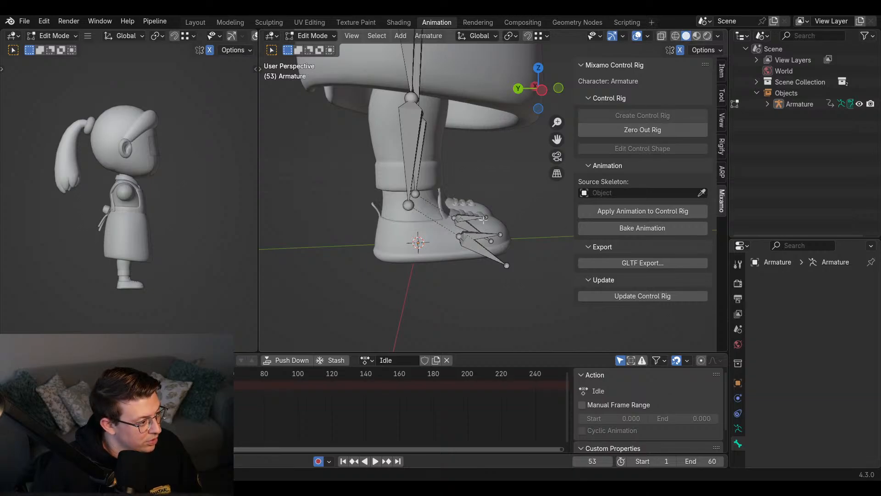
# - Check the toe control bones on both shoes, then select them all and delete them from the armature
pyautogui.moveTo(512, 223); pyautogui.dragTo(467, 224, button='middle')
pyautogui.scroll(3, 466, 224)
pyautogui.click(433, 232)
pyautogui.click(435, 225)
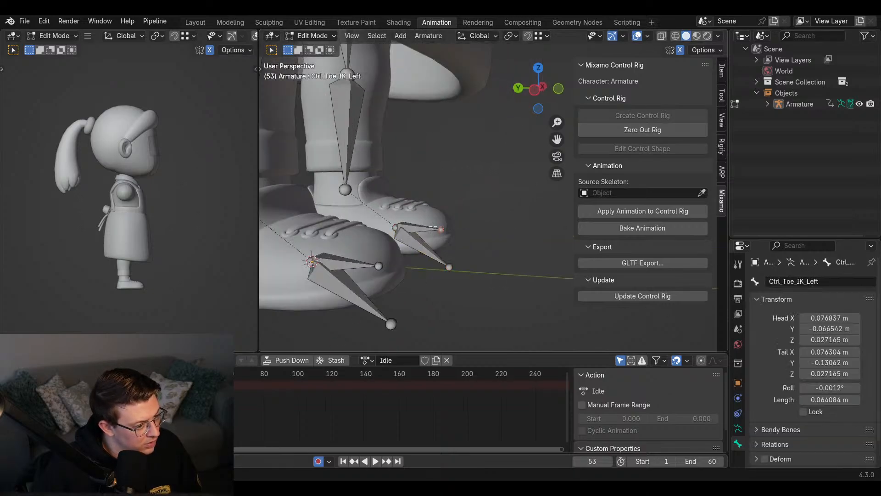
pyautogui.click(426, 246)
pyautogui.click(415, 231)
pyautogui.keyDown('shift'); pyautogui.moveTo(415, 232); pyautogui.dragTo(496, 191, button='middle'); pyautogui.keyUp('shift')
pyautogui.click(454, 232)
pyautogui.click(457, 201)
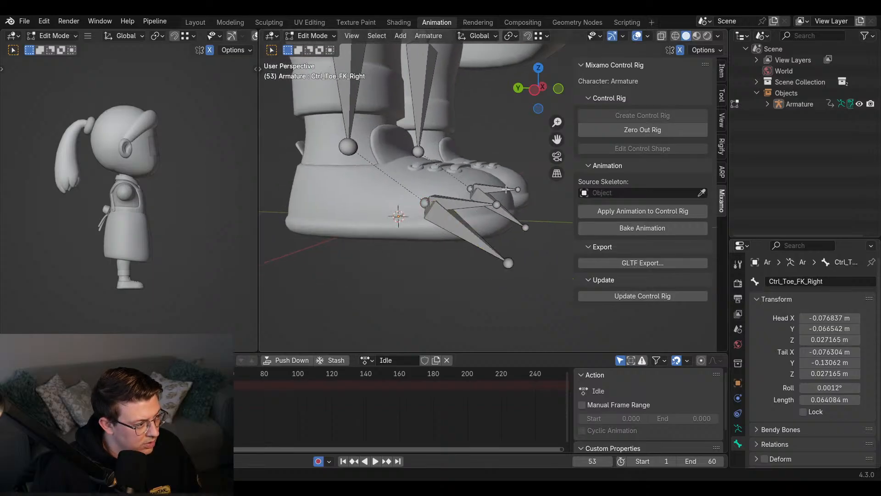
pyautogui.moveTo(546, 164); pyautogui.dragTo(418, 297)
pyautogui.press('x')
pyautogui.click(418, 297)
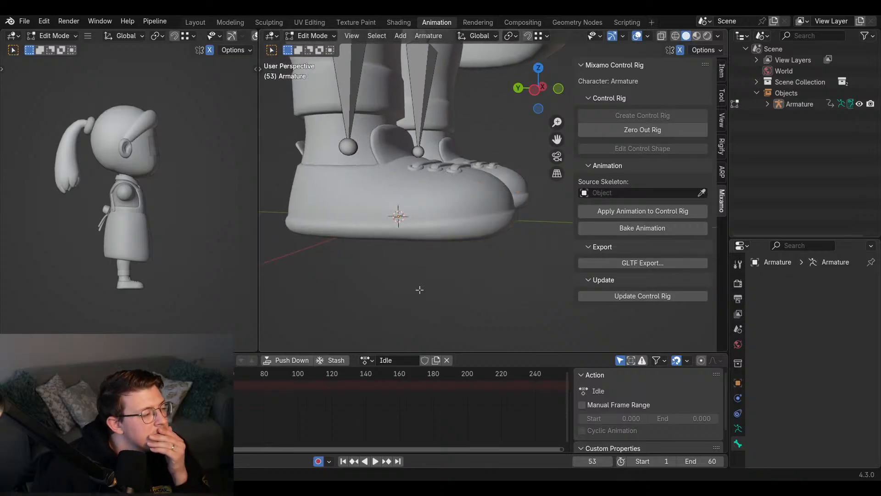
# - Examine the spine bones above the hips and inspect the properties of the Ctrl_Spine bone
pyautogui.scroll(-3, 420, 290)
pyautogui.moveTo(450, 132); pyautogui.dragTo(470, 153, button='middle')
pyautogui.keyDown('shift'); pyautogui.moveTo(463, 105); pyautogui.dragTo(449, 304, button='middle'); pyautogui.keyUp('shift')
pyautogui.scroll(-3, 461, 230)
pyautogui.keyDown('shift'); pyautogui.moveTo(465, 202); pyautogui.dragTo(395, 234, button='middle'); pyautogui.keyUp('shift')
pyautogui.scroll(-3, 466, 223)
pyautogui.keyDown('shift'); pyautogui.moveTo(404, 236); pyautogui.dragTo(454, 243, button='middle'); pyautogui.keyUp('shift')
pyautogui.scroll(6, 452, 220)
pyautogui.moveTo(411, 160); pyautogui.dragTo(460, 194, button='middle')
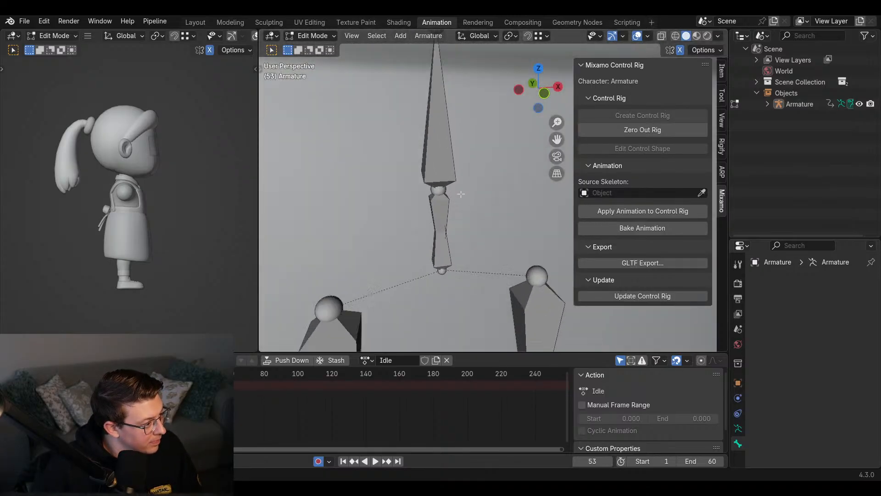
pyautogui.click(434, 195)
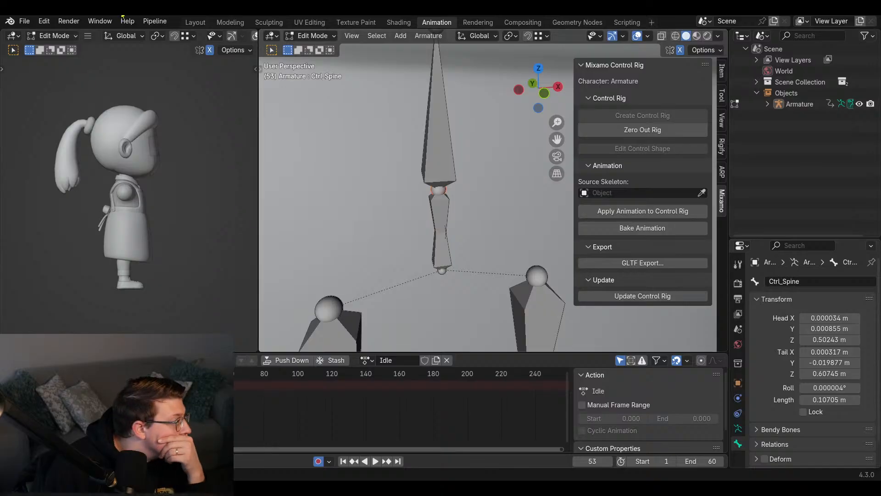
# - Bring up the autosave recovery file list and look through it for an earlier version of the character
pyautogui.click(24, 20)
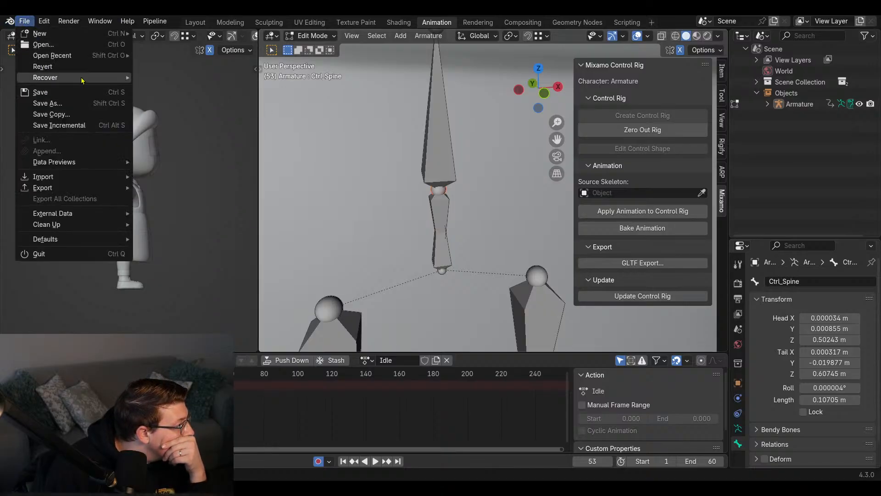
pyautogui.moveTo(83, 81)
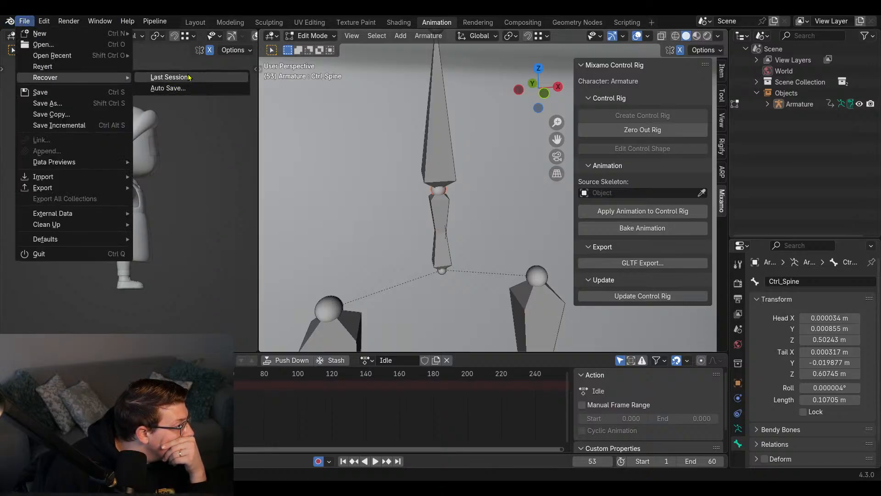
pyautogui.click(168, 89)
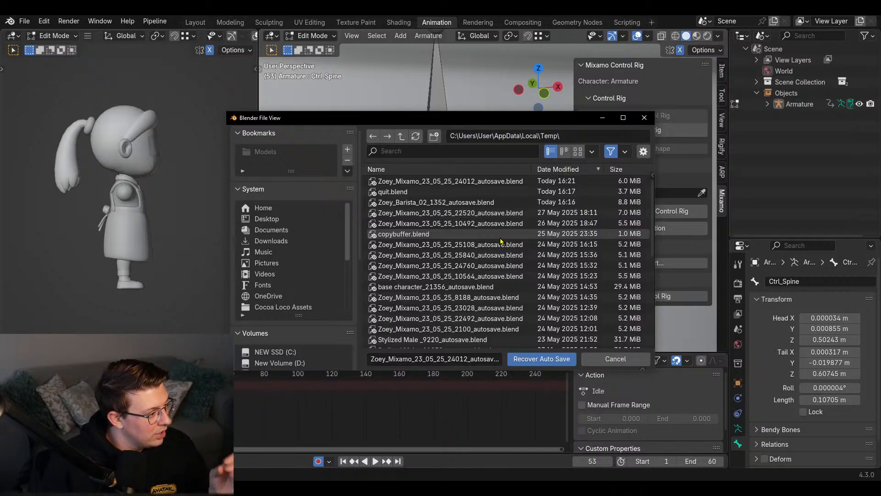
pyautogui.scroll(-3, 501, 240)
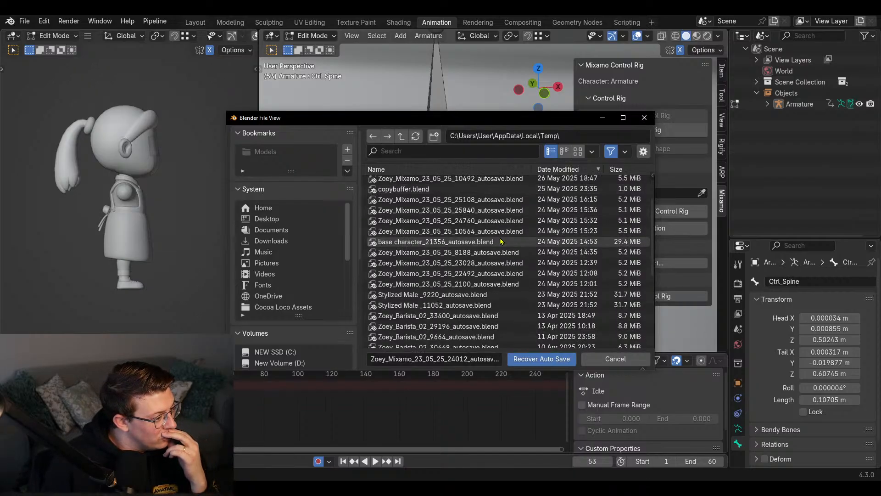
pyautogui.scroll(-2, 509, 248)
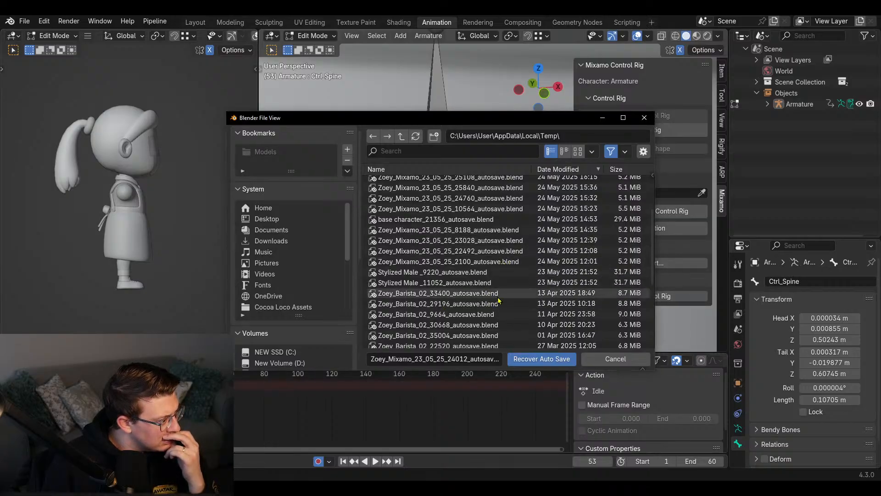
pyautogui.scroll(5, 499, 300)
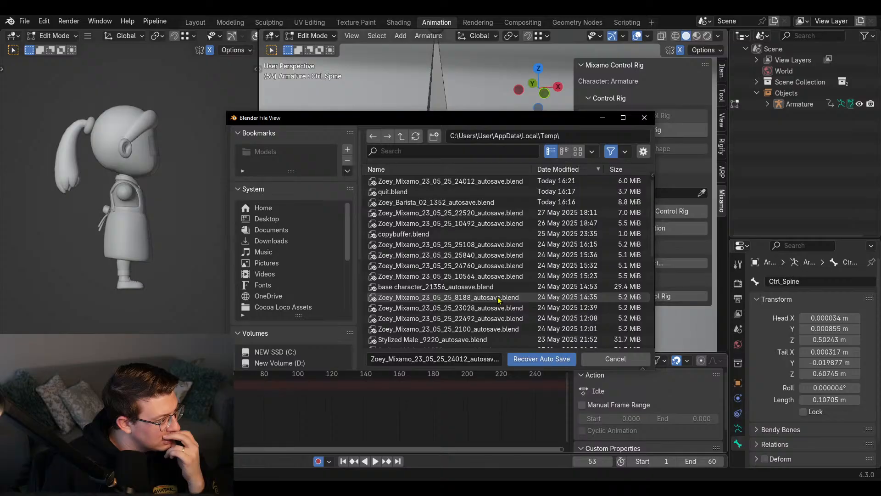
pyautogui.scroll(-2, 420, 195)
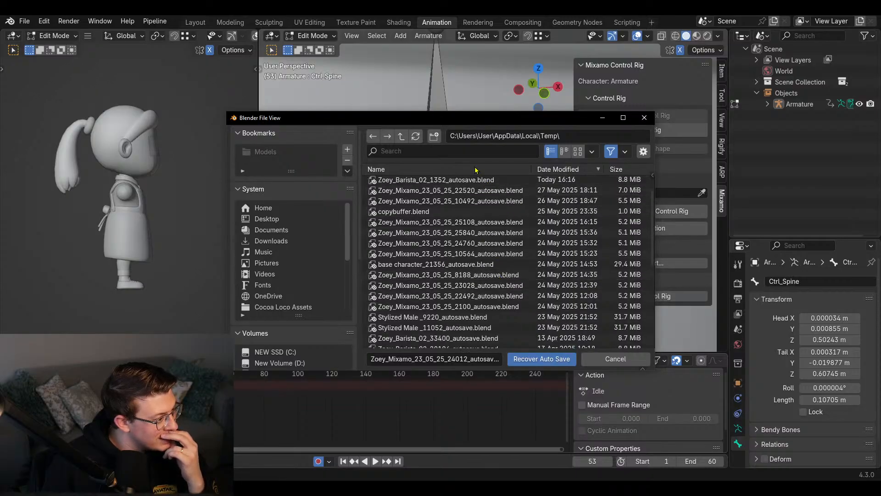
pyautogui.scroll(-8, 503, 250)
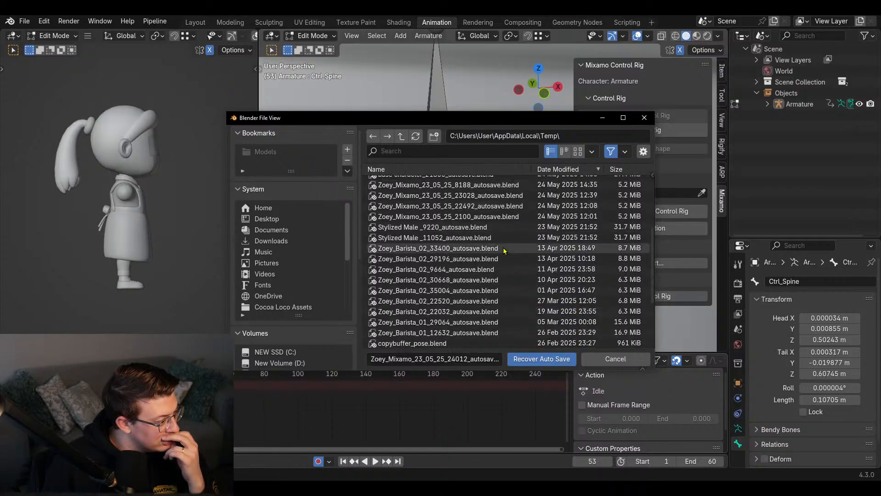
pyautogui.scroll(10, 504, 250)
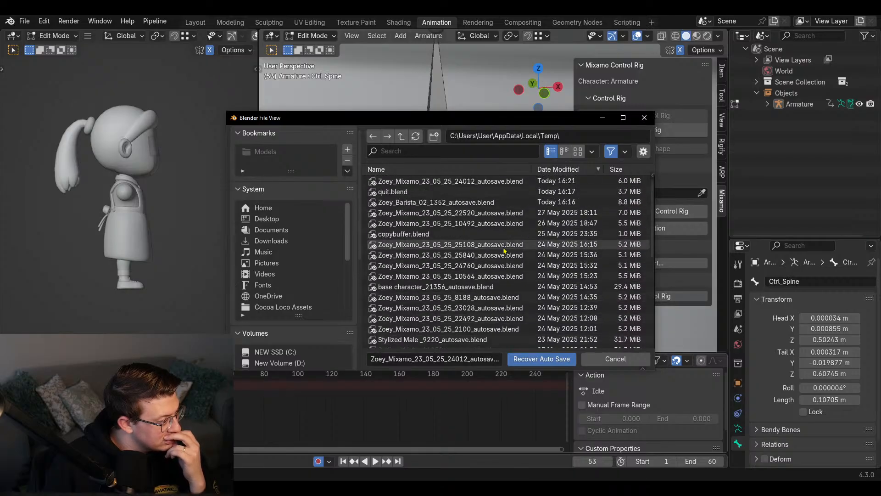
# - Switch to File Explorer and look through Cocoa Loco Assets' Models\Characters folder and its Archived subfolder for an earlier character file
pyautogui.press('super+e')
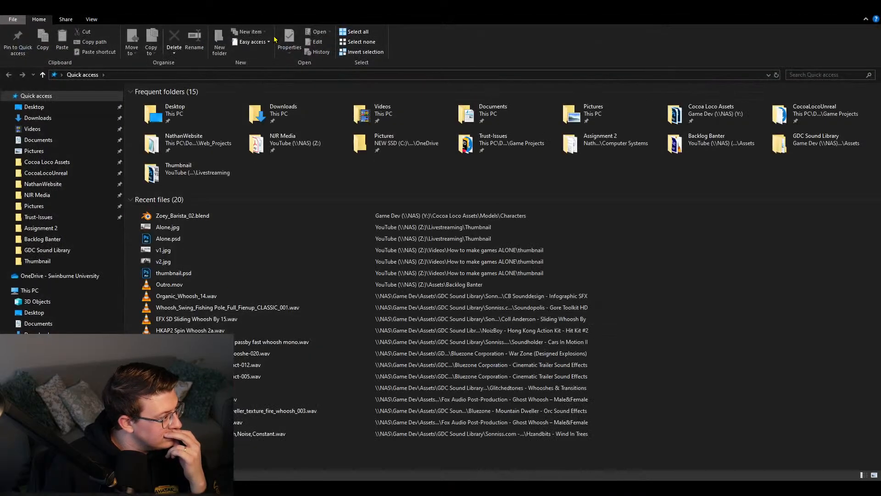
pyautogui.moveTo(443, 21); pyautogui.dragTo(429, 110)
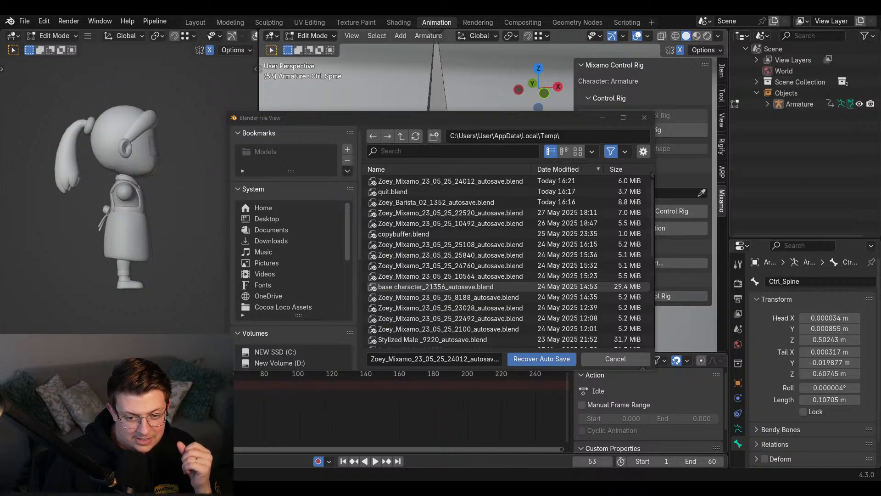
pyautogui.moveTo(880, 156); pyautogui.dragTo(401, 122)
pyautogui.doubleClick(402, 122)
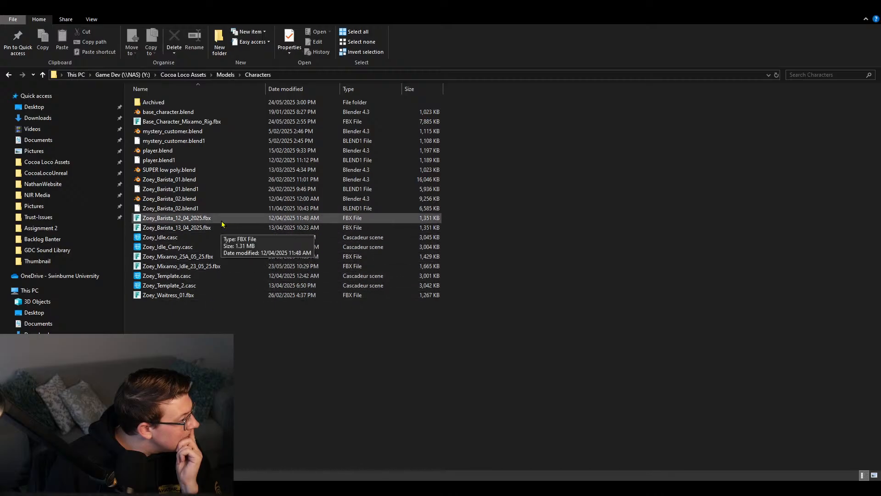
pyautogui.click(201, 102)
pyautogui.doubleClick(201, 102)
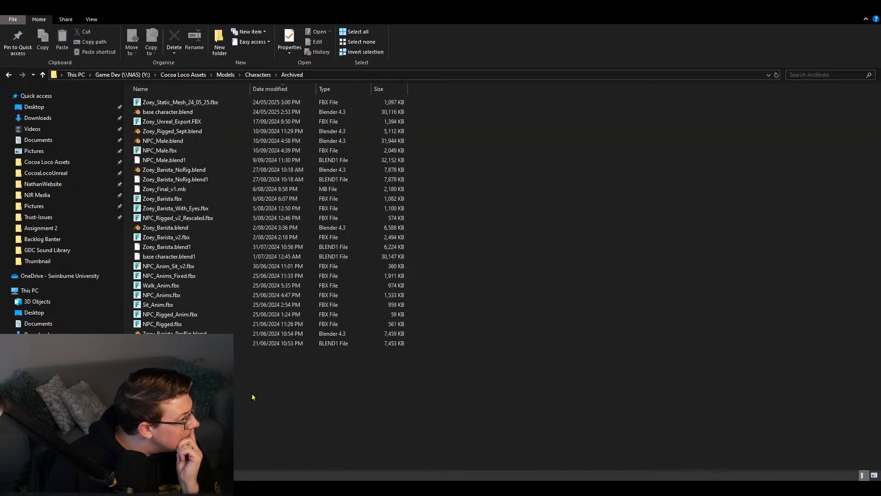
pyautogui.hotkey('alt', 'Left')
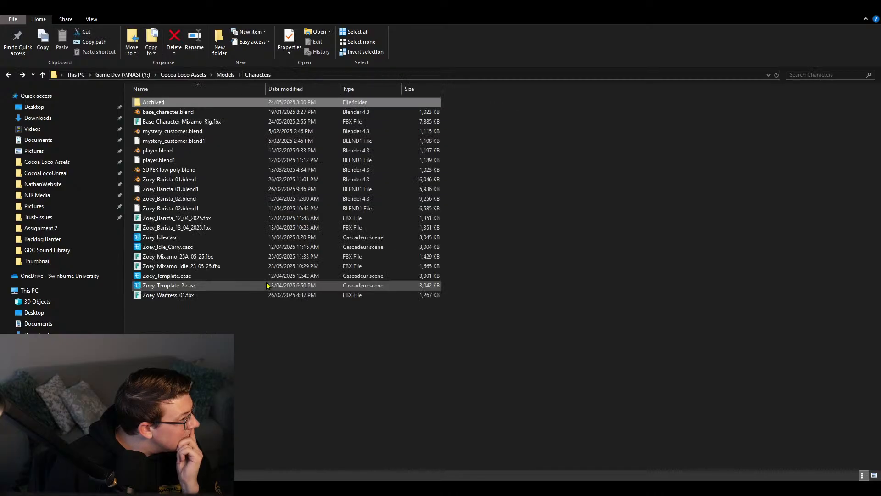
pyautogui.doubleClick(241, 101)
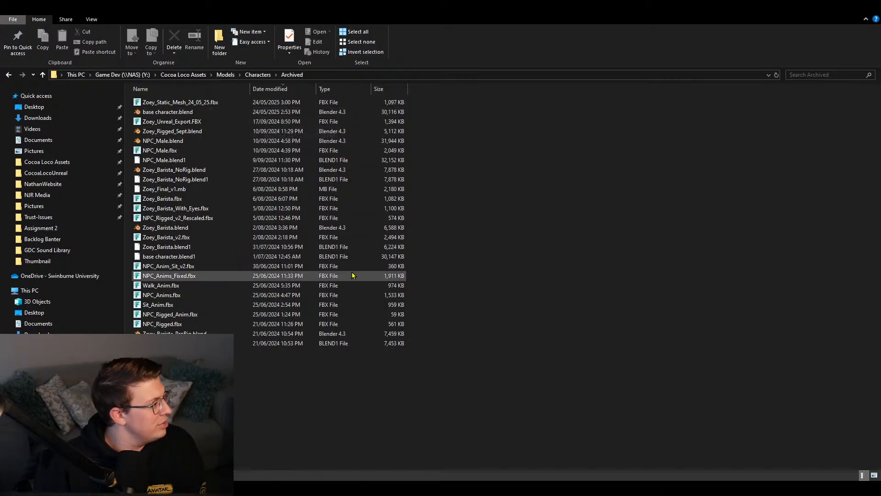
pyautogui.hotkey('alt', 'Left')
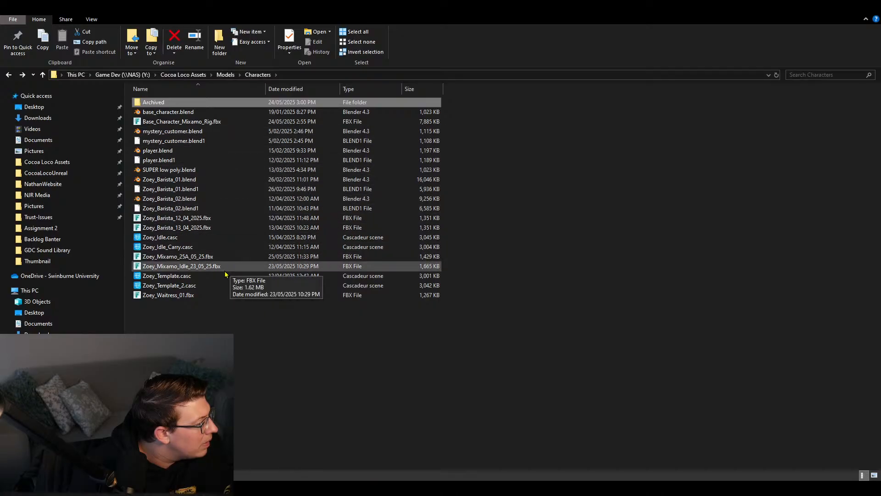
pyautogui.click(203, 324)
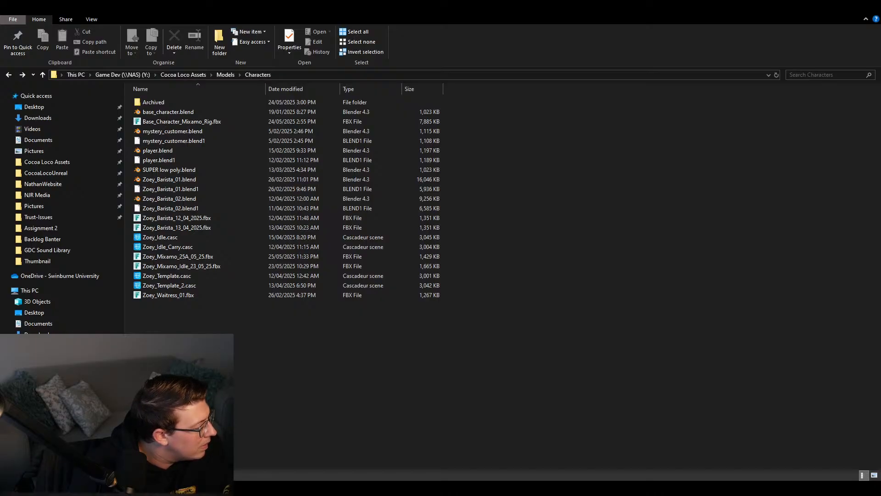
# - Return to Blender's recovery dialog and recover the autosave Zoey_Mixamo_23_05_25_25108_autosave.blend
pyautogui.moveTo(177, 488)
pyautogui.moveTo(220, 450)
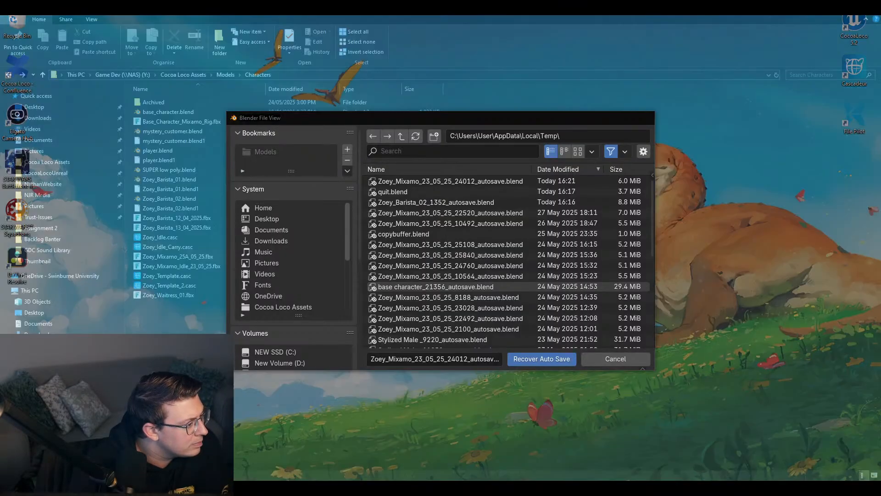
pyautogui.click(248, 452)
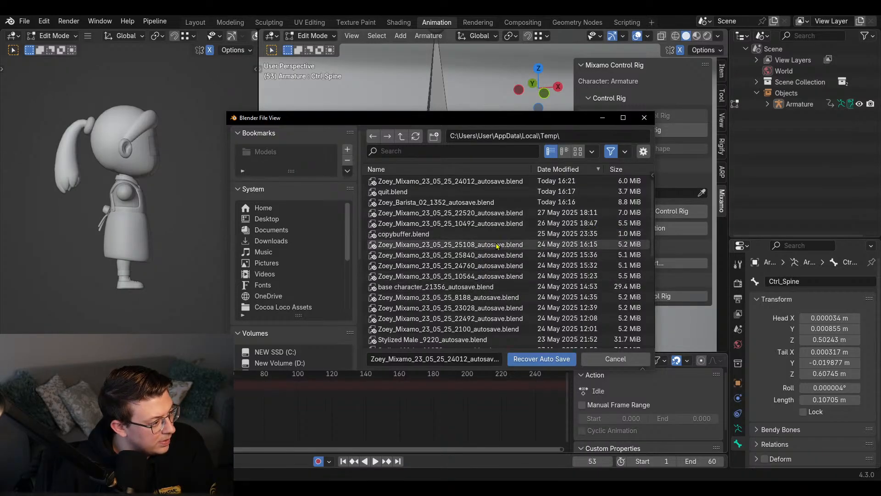
pyautogui.click(556, 244)
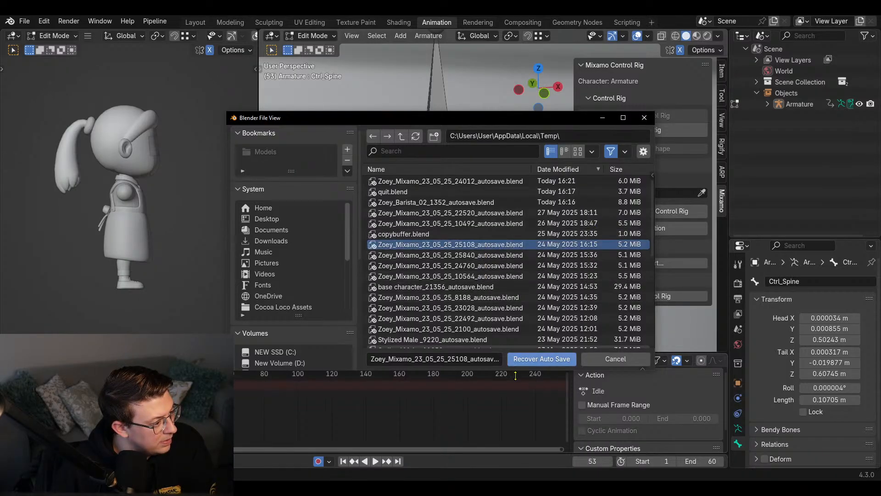
pyautogui.click(546, 361)
# - Examine the recovered file's armature and the weight-painted apron
pyautogui.scroll(-5, 289, 257)
pyautogui.moveTo(288, 257)
pyautogui.mouseDown(button='middle')
pyautogui.moveTo(413, 248)
pyautogui.moveTo(290, 256)
pyautogui.mouseUp(button='middle')
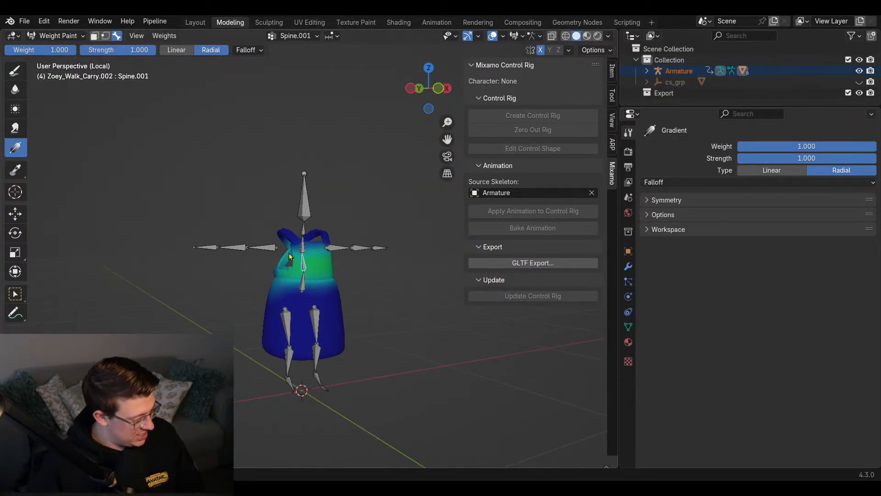
pyautogui.hotkey('ctrl', 'Tab')
pyautogui.scroll(4, 307, 244)
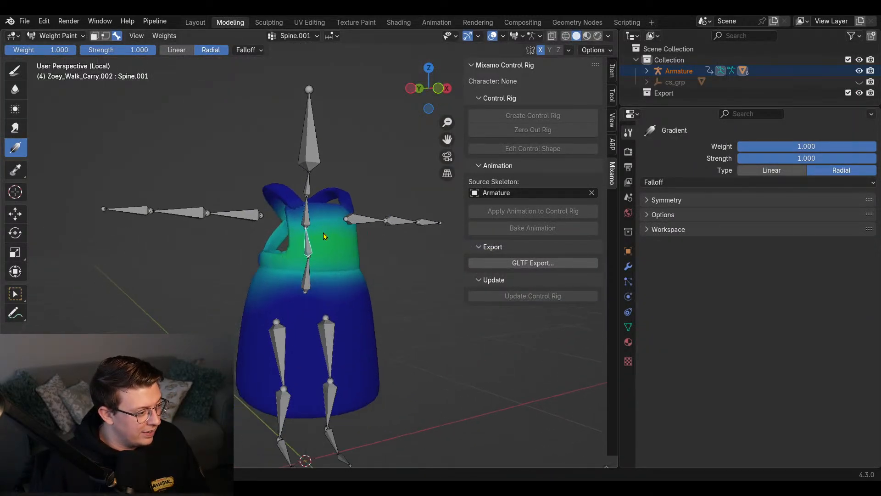
pyautogui.scroll(-2, 330, 238)
pyautogui.moveTo(352, 241); pyautogui.dragTo(342, 240, button='middle')
pyautogui.keyDown('shift'); pyautogui.moveTo(313, 224); pyautogui.dragTo(312, 240, button='middle'); pyautogui.keyUp('shift')
pyautogui.scroll(1, 311, 240)
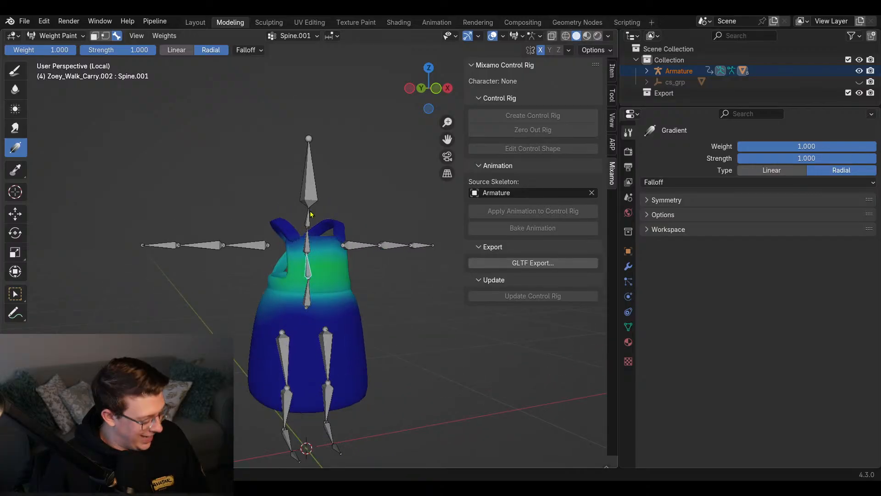
# - Recover the last Blender session
pyautogui.click(25, 21)
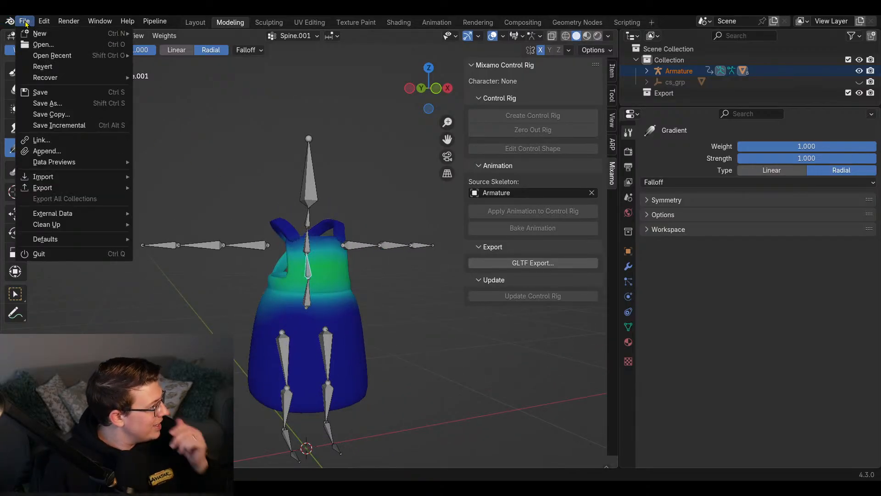
pyautogui.moveTo(101, 77)
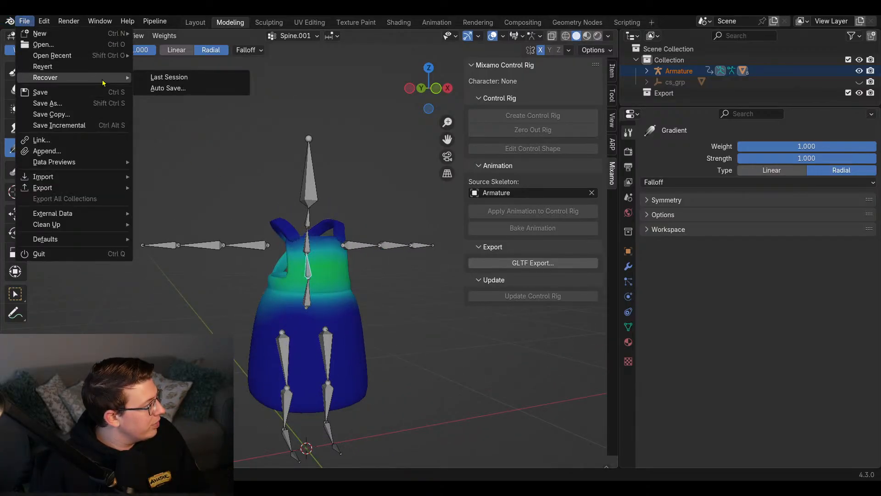
pyautogui.click(197, 79)
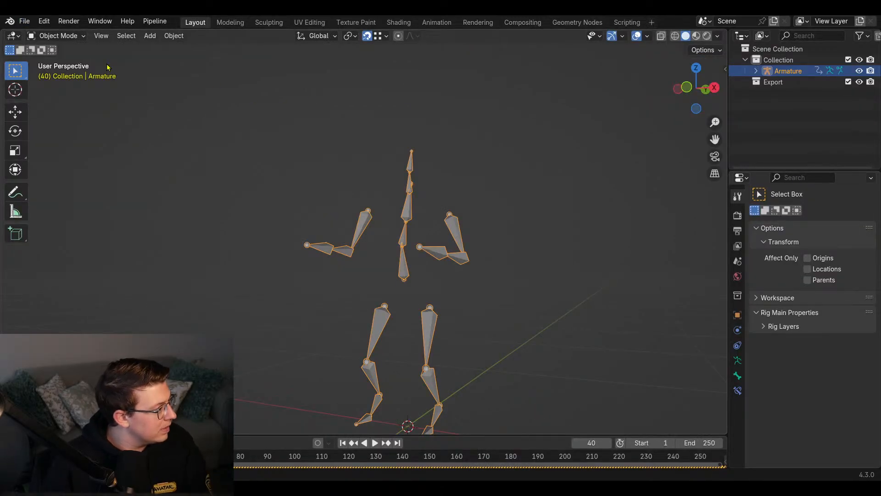
# - Recover the autosave Zoey_Mixamo_23_05_25_22520_autosave.blend
pyautogui.click(24, 21)
pyautogui.moveTo(106, 77)
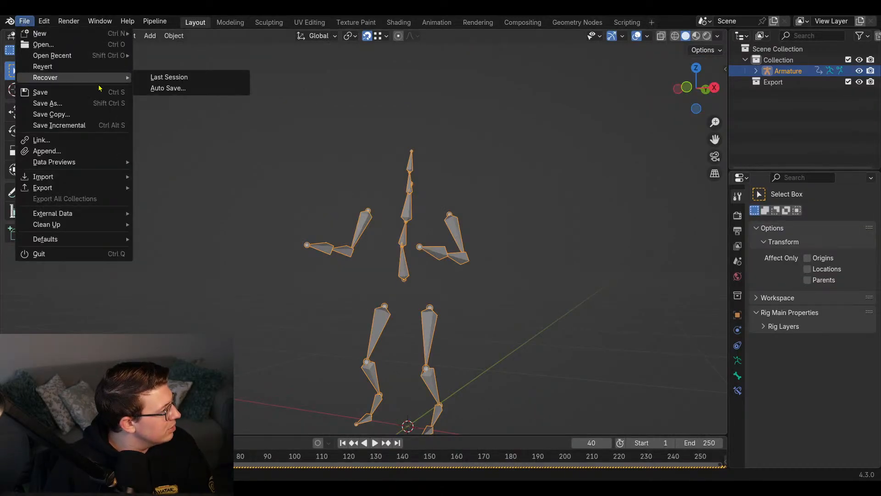
pyautogui.click(183, 88)
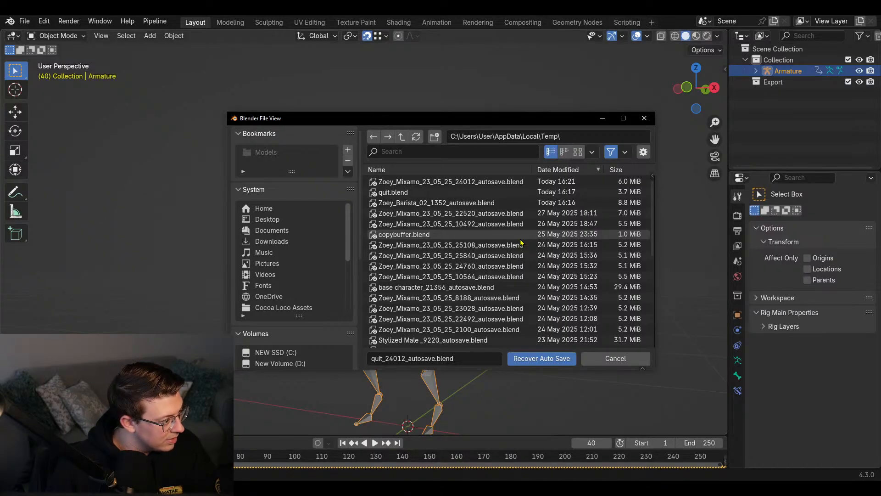
pyautogui.click(513, 213)
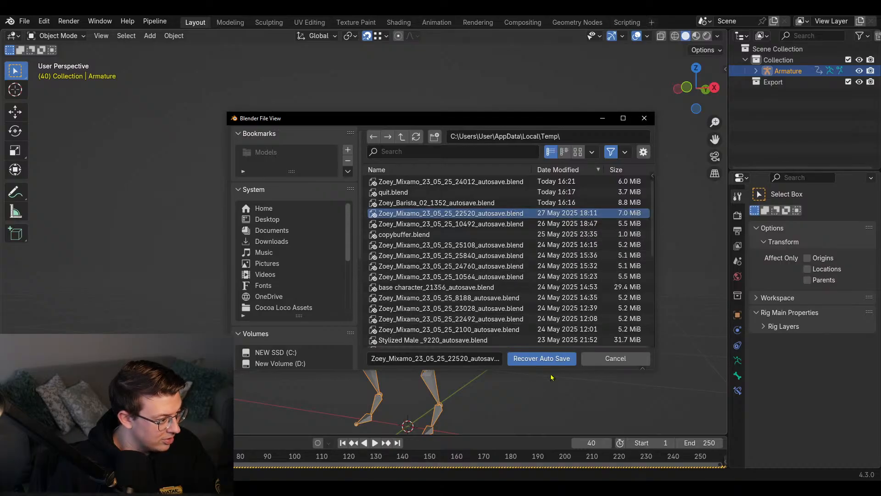
pyautogui.click(542, 359)
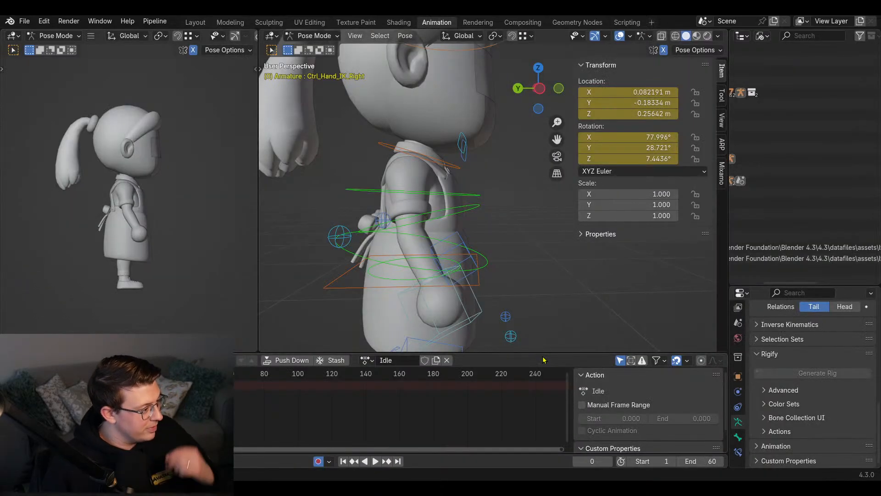
# - Recover the autosave Zoey_Mixamo_23_05_25_10492_autosave.blend
pyautogui.click(25, 21)
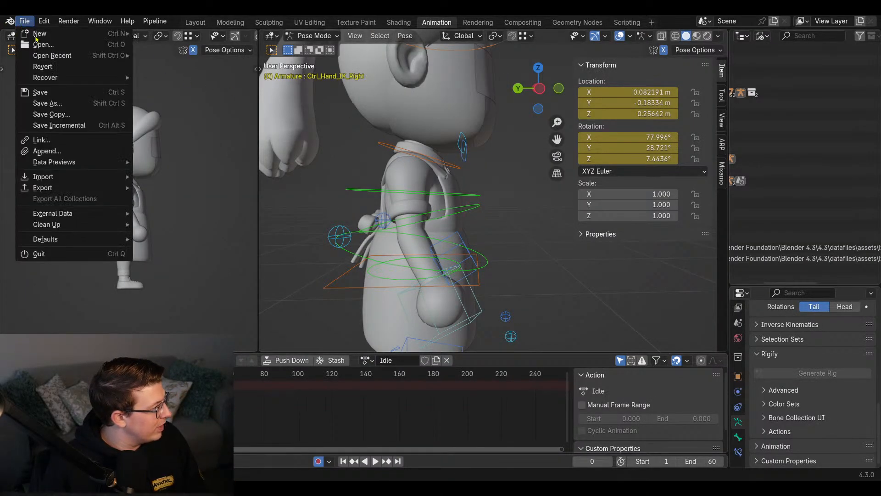
pyautogui.moveTo(96, 78)
pyautogui.click(181, 89)
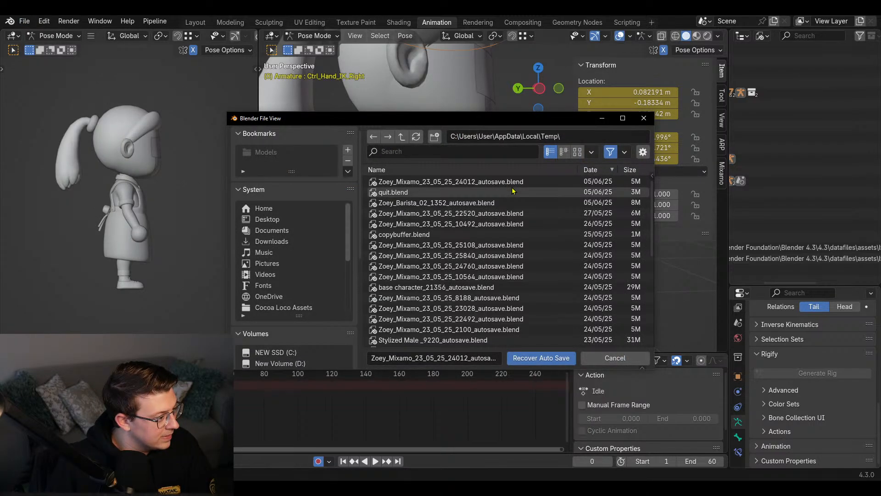
pyautogui.click(482, 224)
pyautogui.click(551, 363)
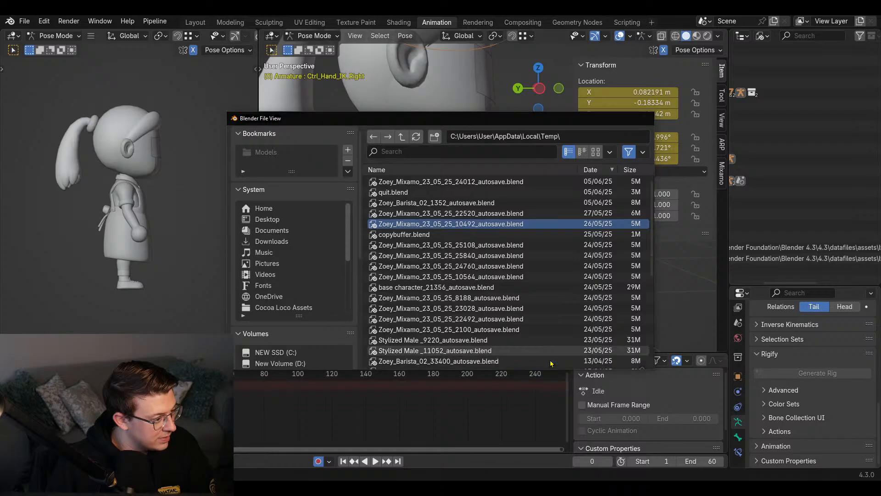
# - Select the character's armature and change the viewport from wireframe to solid shading
pyautogui.scroll(5, 338, 220)
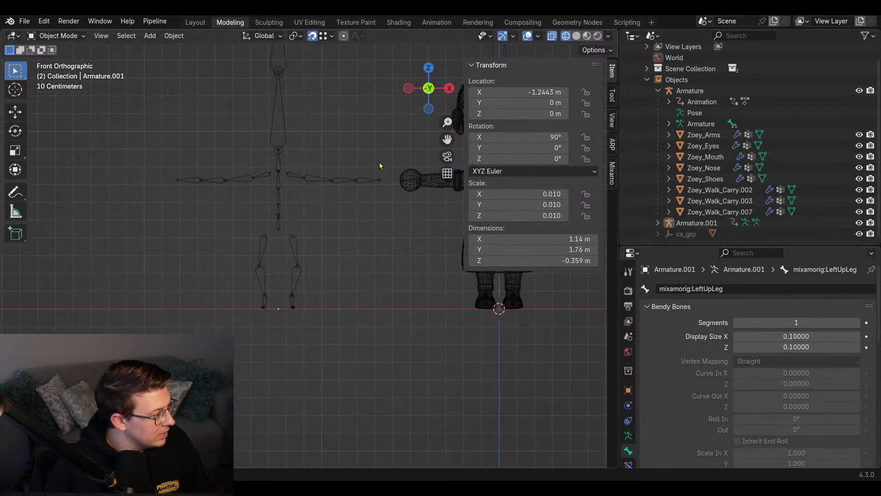
pyautogui.keyDown('shift'); pyautogui.moveTo(395, 161); pyautogui.dragTo(249, 218, button='middle'); pyautogui.keyUp('shift')
pyautogui.scroll(3, 338, 209)
pyautogui.click(279, 230)
pyautogui.press('z')
pyautogui.click(372, 236)
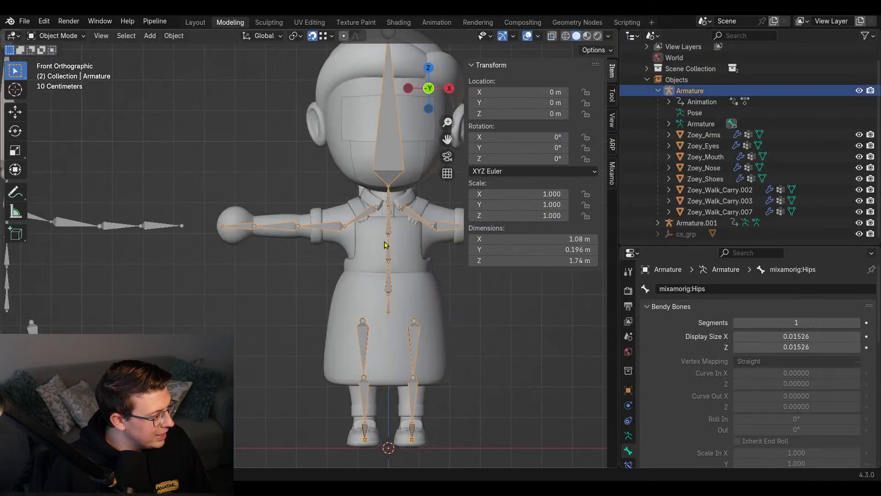
pyautogui.keyDown('shift'); pyautogui.moveTo(385, 245); pyautogui.dragTo(374, 170, button='middle'); pyautogui.keyUp('shift')
# - Enlarge the properties editor and display the Mixamo Control Rig options for the character's armature
pyautogui.scroll(-10, 736, 383)
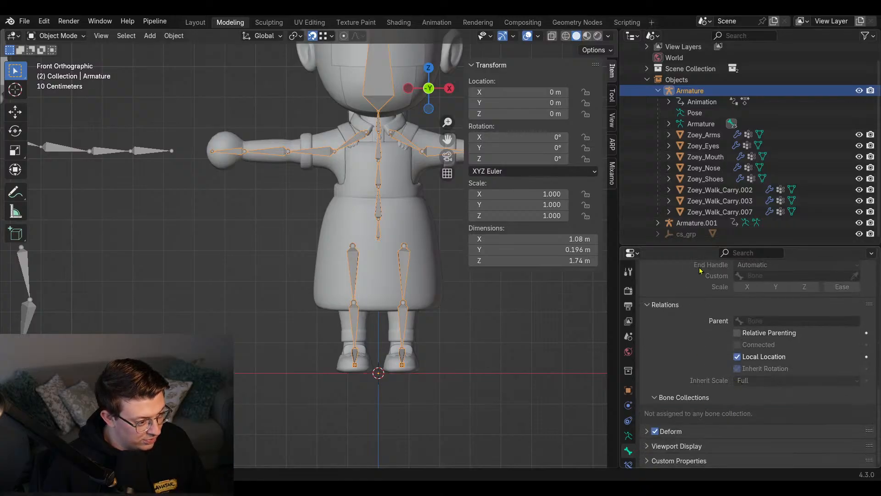
pyautogui.moveTo(700, 246); pyautogui.dragTo(700, 157)
pyautogui.click(613, 173)
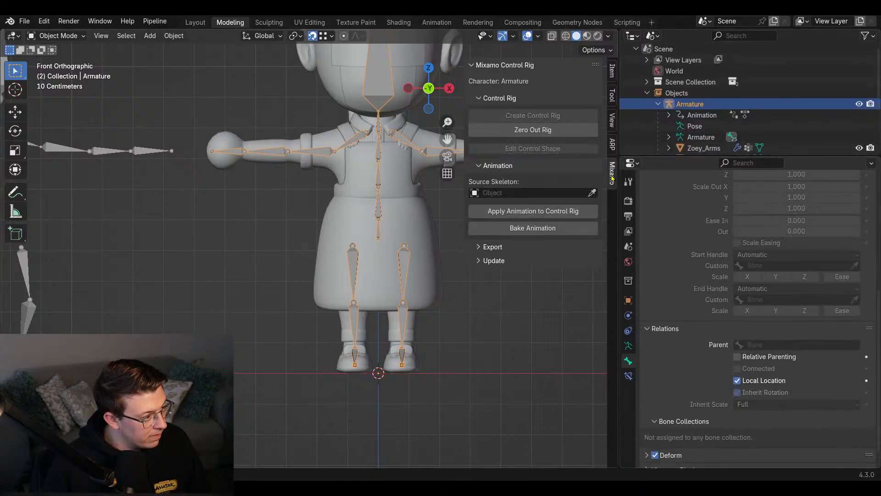
pyautogui.moveTo(325, 172); pyautogui.dragTo(340, 169, button='middle')
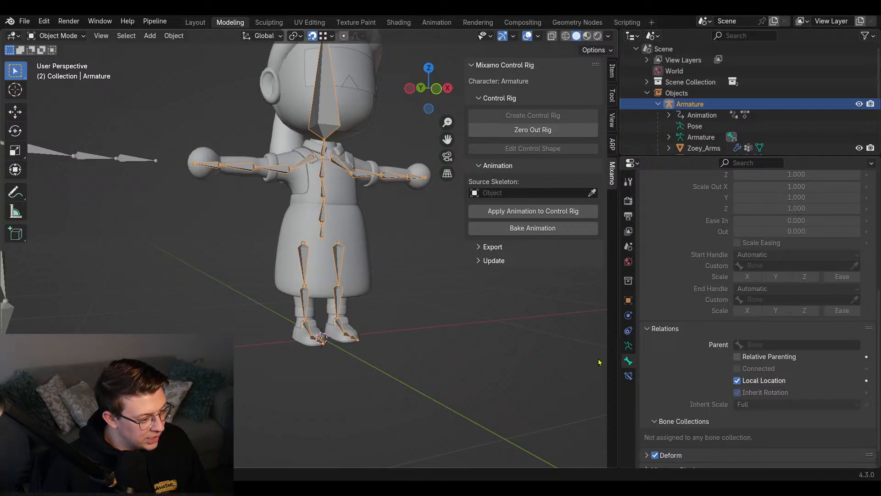
# - Delete the mixamo_prefix and mr_control_rig custom properties from the character's armature data
pyautogui.click(628, 345)
pyautogui.scroll(-12, 708, 370)
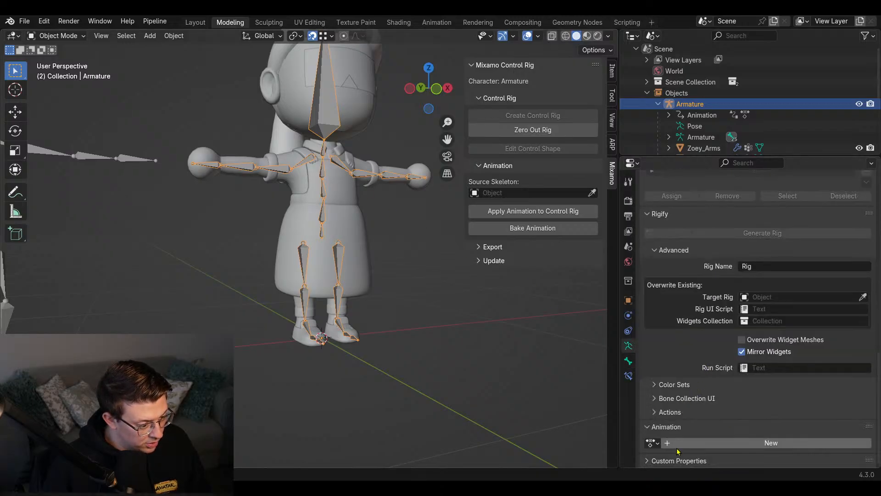
pyautogui.scroll(-3, 709, 433)
pyautogui.click(721, 411)
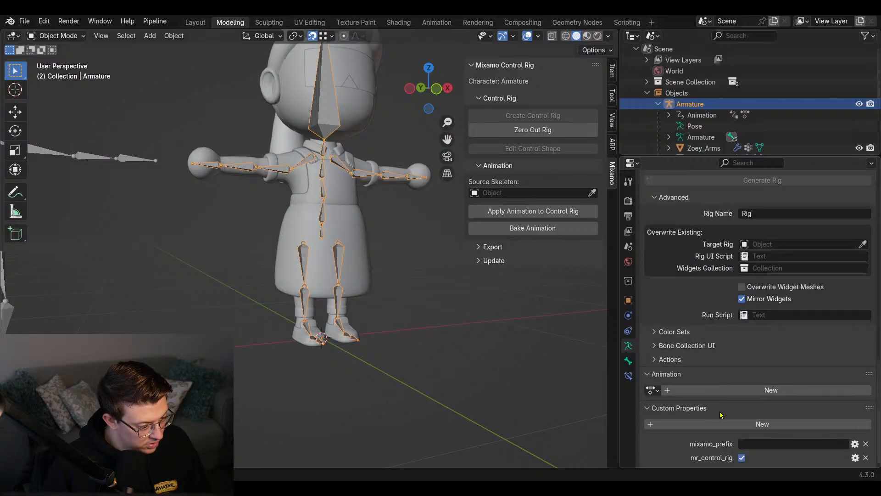
pyautogui.click(866, 443)
pyautogui.click(866, 457)
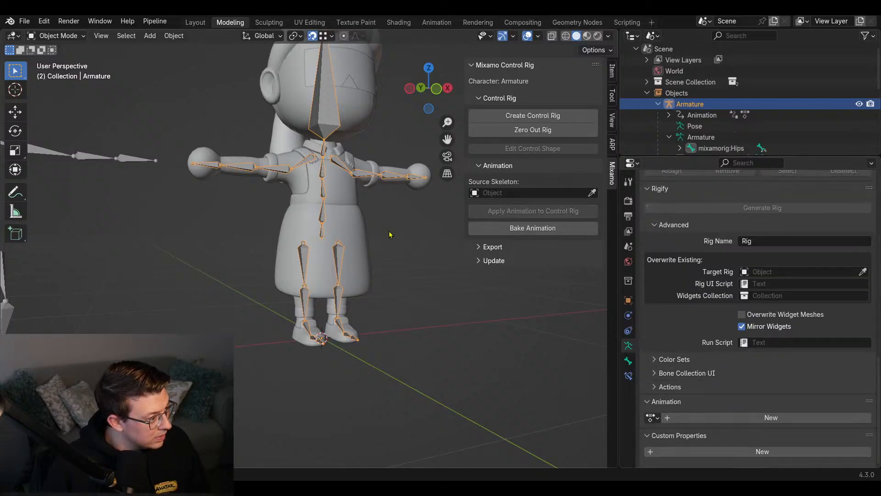
# - Delete the spare armature standing beside the character
pyautogui.keyDown('shift'); pyautogui.moveTo(242, 168); pyautogui.dragTo(269, 202, button='middle'); pyautogui.keyUp('shift')
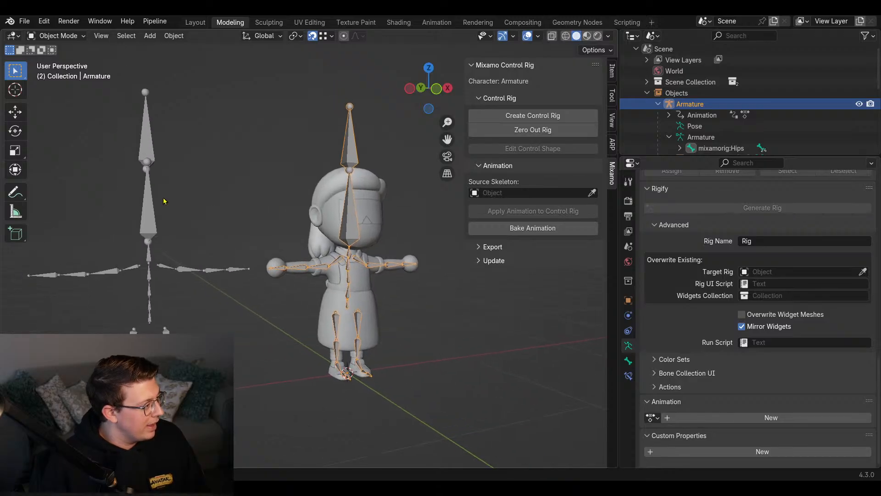
pyautogui.click(156, 196)
pyautogui.click(148, 193)
pyautogui.press('x')
pyautogui.click(148, 193)
# - Enter Edit Mode on the character's armature and select the HeadTop_End bone above the head
pyautogui.moveTo(177, 188); pyautogui.dragTo(288, 204, button='middle')
pyautogui.click(251, 134)
pyautogui.press('Tab')
pyautogui.click(260, 164)
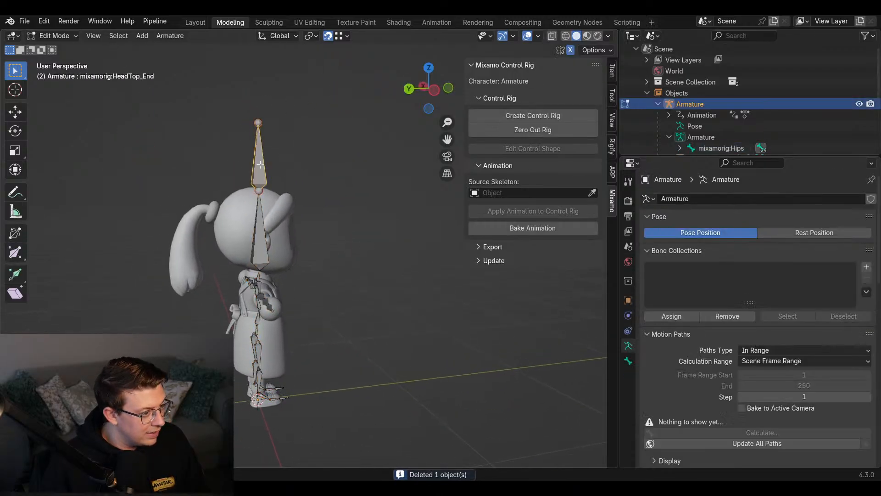
pyautogui.moveTo(300, 150); pyautogui.dragTo(228, 139, button='middle')
# - Undo the deletion of the spare armature, back to editing it with its HeadTop_End bone selected
pyautogui.hotkey('ctrl', 'z')
pyautogui.hotkey('ctrl', 'z')
pyautogui.scroll(-2, 298, 181)
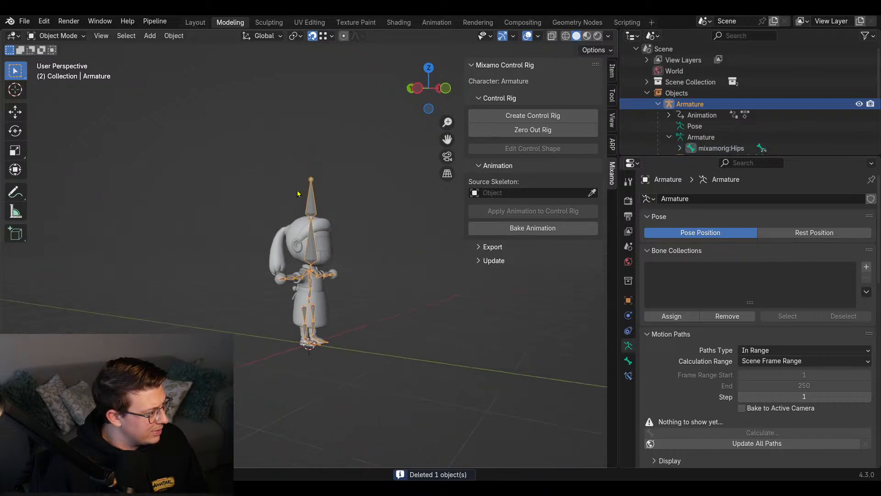
pyautogui.hotkey('ctrl', 'z')
pyautogui.keyDown('shift'); pyautogui.moveTo(296, 188); pyautogui.dragTo(355, 170, button='middle'); pyautogui.keyUp('shift')
pyautogui.hotkey('ctrl', 'z')
pyautogui.hotkey('ctrl', 'shift', 'z')
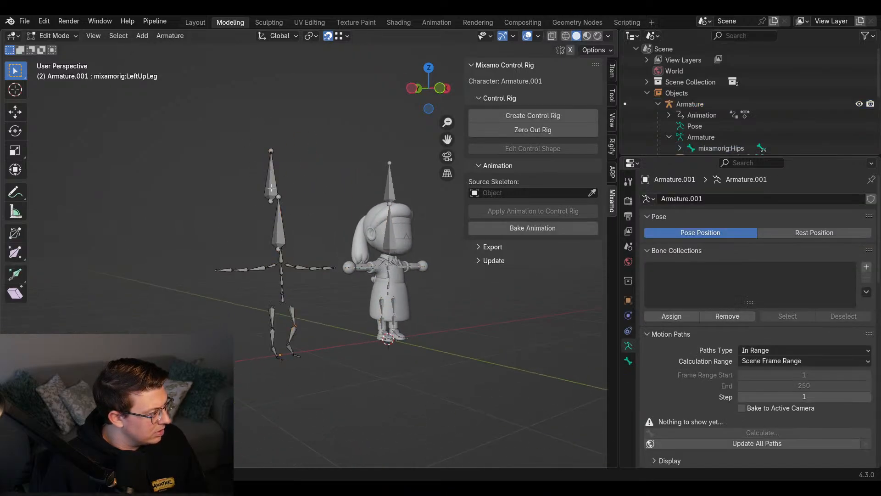
pyautogui.hotkey('ctrl', 'shift', 'z')
# - Compare the bone properties of HeadTop_End on the spare armature and on the character's armature
pyautogui.click(628, 362)
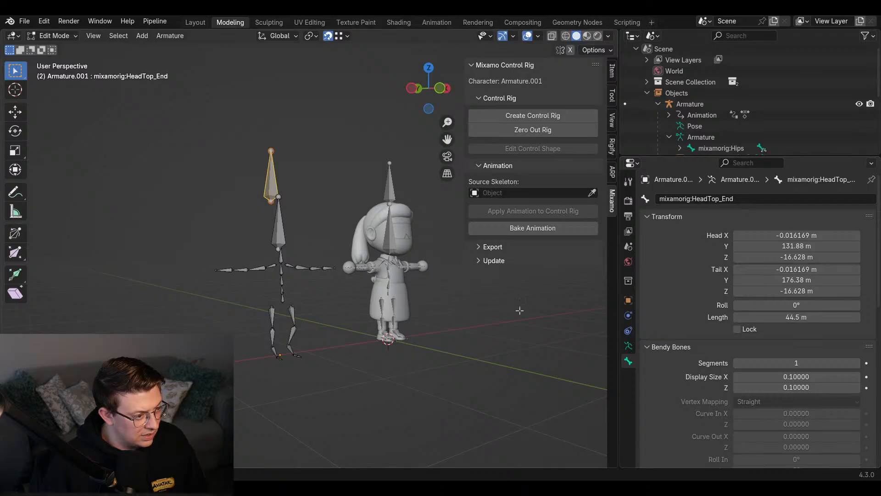
pyautogui.keyDown('shift'); pyautogui.moveTo(358, 237); pyautogui.dragTo(349, 278, button='middle'); pyautogui.keyUp('shift')
pyautogui.moveTo(350, 279); pyautogui.dragTo(379, 279, button='middle')
pyautogui.press('Tab')
pyautogui.click(366, 241)
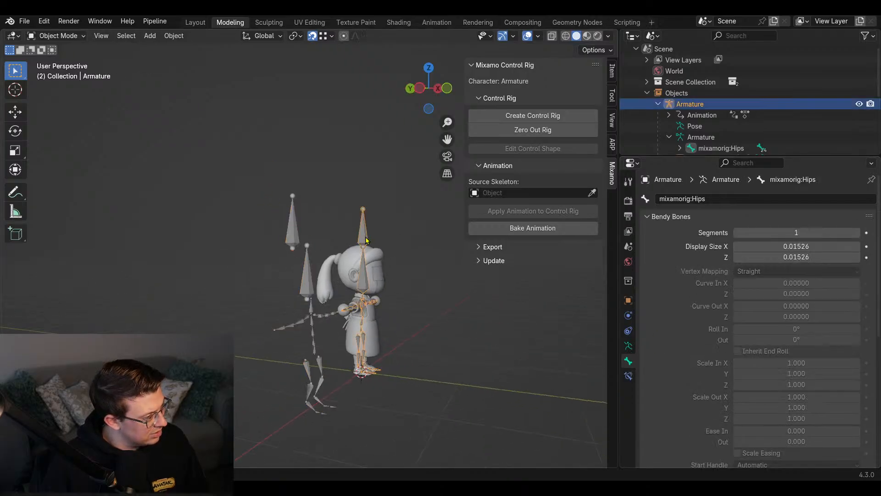
pyautogui.press('Tab')
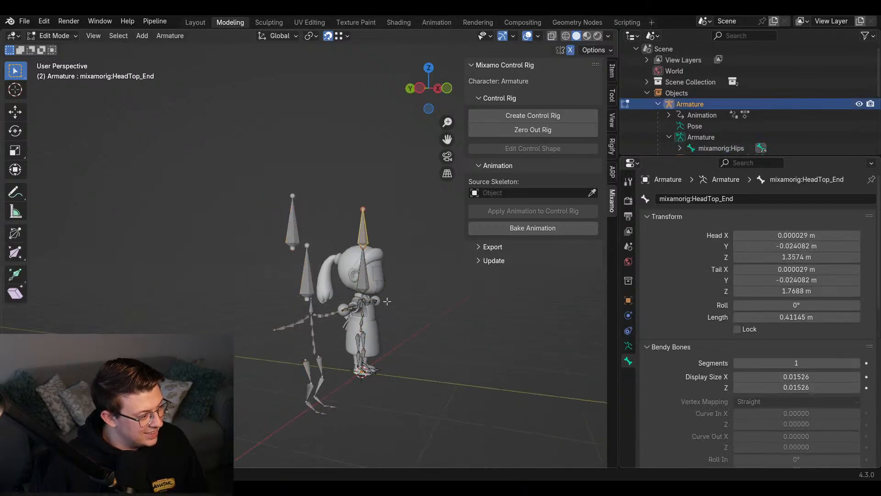
# - Inspect the properties of the RightToe_End bone on the character's armature
pyautogui.keyDown('shift'); pyautogui.moveTo(378, 381); pyautogui.dragTo(369, 312, button='middle'); pyautogui.keyUp('shift')
pyautogui.scroll(5, 394, 294)
pyautogui.moveTo(417, 281); pyautogui.dragTo(338, 276, button='middle')
pyautogui.click(376, 234)
pyautogui.scroll(-8, 376, 234)
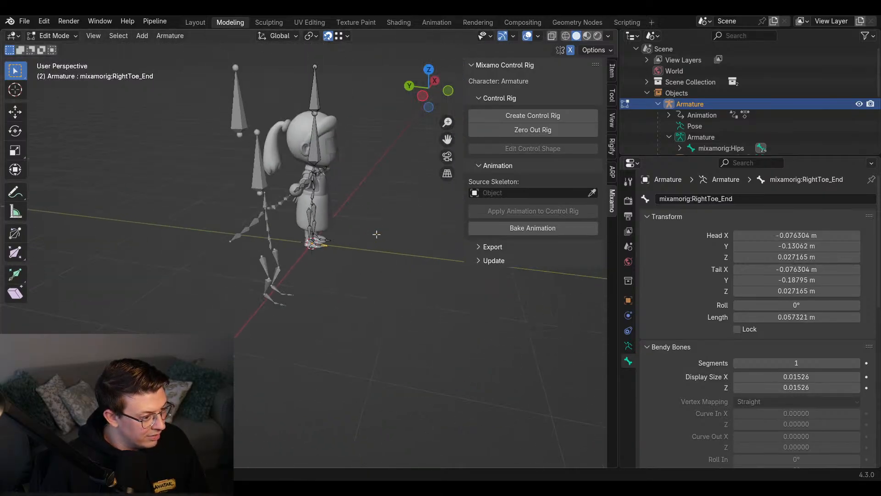
# - Return to Object Mode and select the spare armature beside the character
pyautogui.keyDown('shift'); pyautogui.moveTo(376, 234); pyautogui.dragTo(333, 277, button='middle'); pyautogui.keyUp('shift')
pyautogui.press('Tab')
pyautogui.click(229, 247)
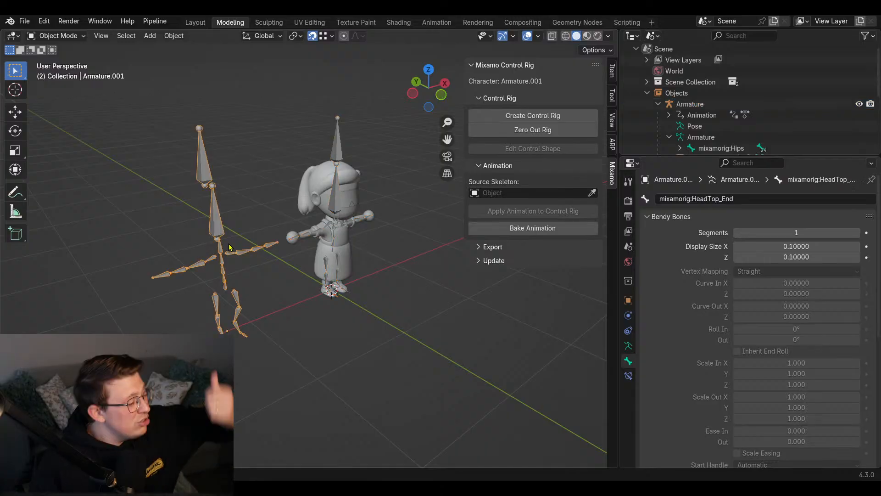
# - Import Idle.fbx from the Downloads folder as FBX with Ignore Leaf Bones enabled
pyautogui.click(18, 19)
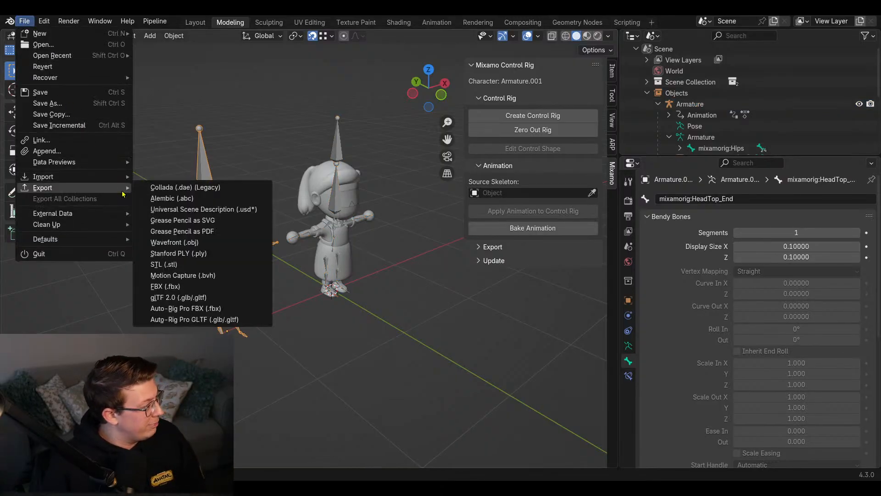
pyautogui.moveTo(106, 180)
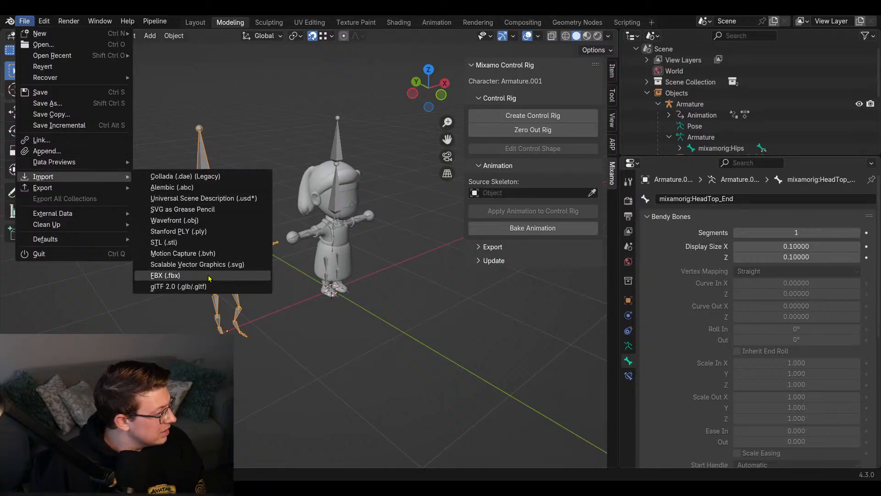
pyautogui.click(166, 275)
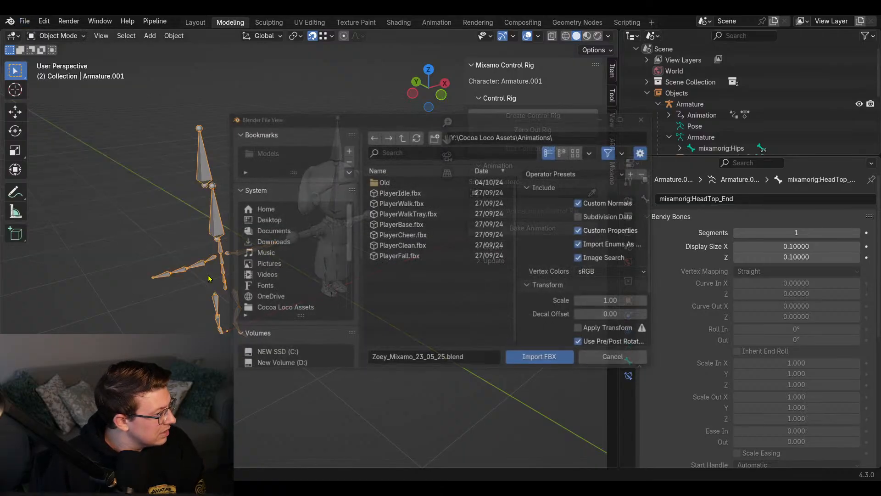
pyautogui.click(289, 241)
pyautogui.click(426, 271)
pyautogui.scroll(-4, 573, 285)
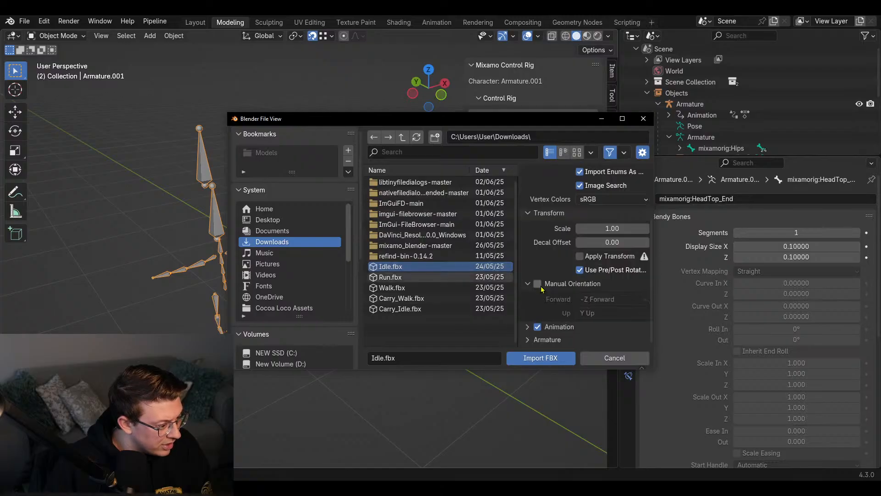
pyautogui.scroll(-4, 589, 295)
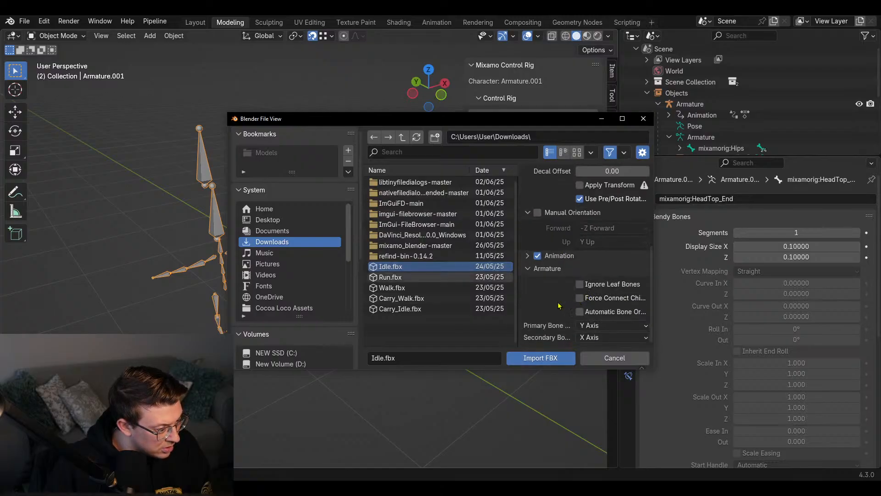
pyautogui.click(618, 286)
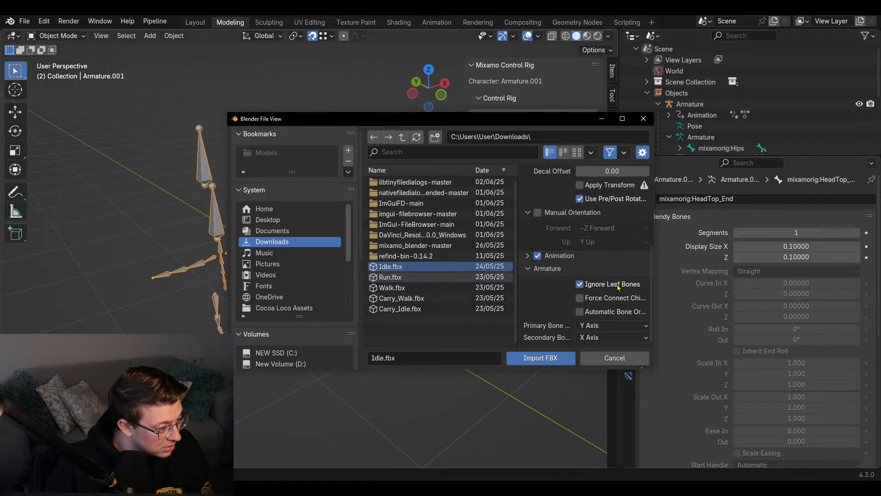
pyautogui.click(530, 359)
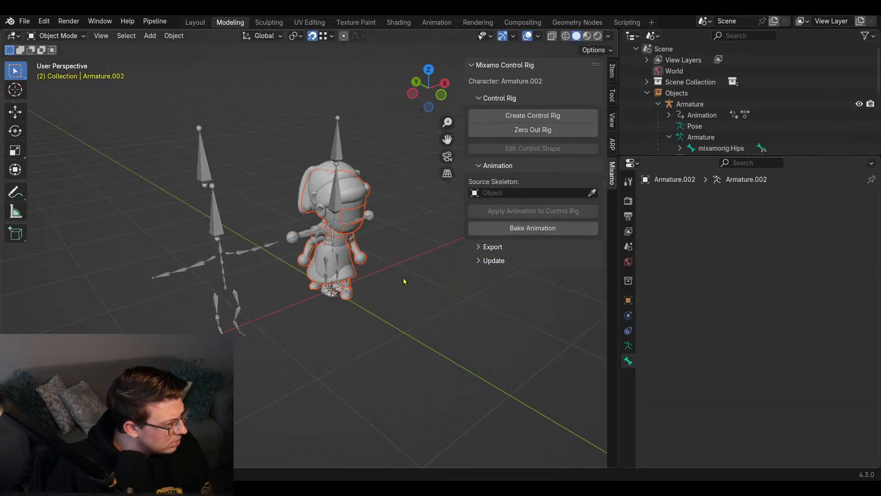
# - Move the imported character away from the original and examine its bones in wireframe shading
pyautogui.moveTo(423, 265)
pyautogui.mouseDown(button='middle')
pyautogui.moveTo(352, 267)
pyautogui.moveTo(172, 244)
pyautogui.moveTo(275, 257)
pyautogui.moveTo(337, 230)
pyautogui.mouseUp(button='middle')
pyautogui.press('g')
pyautogui.click(163, 243)
pyautogui.scroll(3, 316, 223)
pyautogui.hotkey('shift', 'z')
pyautogui.scroll(2, 328, 223)
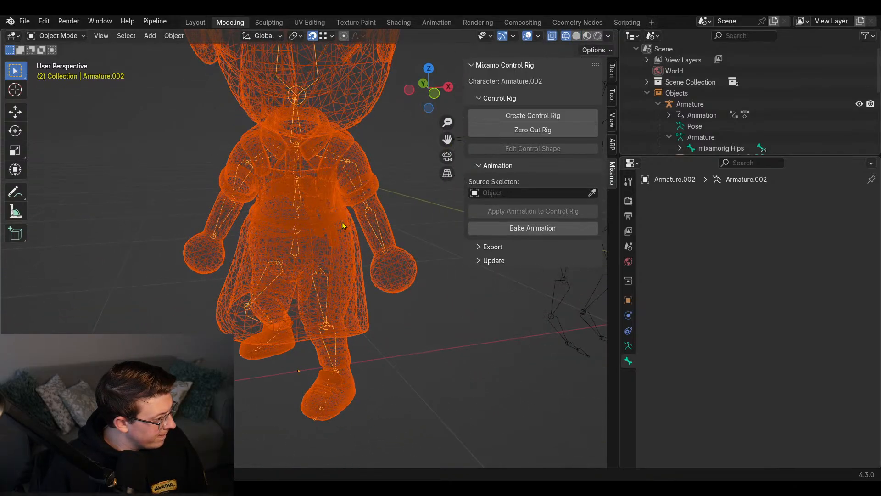
pyautogui.moveTo(394, 271); pyautogui.dragTo(240, 267, button='middle')
pyautogui.keyDown('shift'); pyautogui.moveTo(362, 190); pyautogui.dragTo(290, 356, button='middle'); pyautogui.keyUp('shift')
pyautogui.scroll(-4, 298, 357)
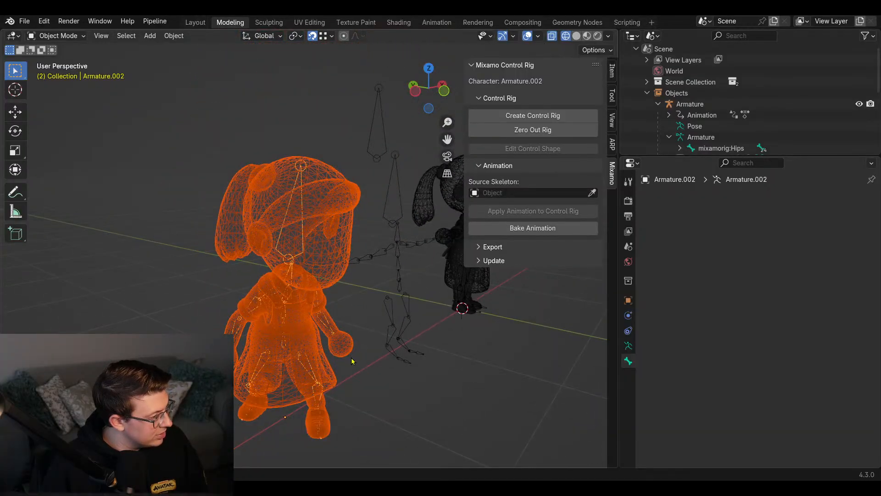
pyautogui.keyDown('shift'); pyautogui.moveTo(352, 359); pyautogui.dragTo(354, 246, button='middle'); pyautogui.keyUp('shift')
pyautogui.moveTo(353, 246); pyautogui.dragTo(309, 238, button='middle')
# - Delete the imported character together with the spare armature, and return the viewport to solid shading
pyautogui.keyDown('shift'); pyautogui.moveTo(441, 233); pyautogui.dragTo(200, 222, button='middle'); pyautogui.keyUp('shift')
pyautogui.scroll(-2, 201, 223)
pyautogui.moveTo(138, 199); pyautogui.dragTo(243, 216, button='middle')
pyautogui.scroll(-2, 283, 227)
pyautogui.moveTo(120, 130); pyautogui.dragTo(321, 360)
pyautogui.press('Delete')
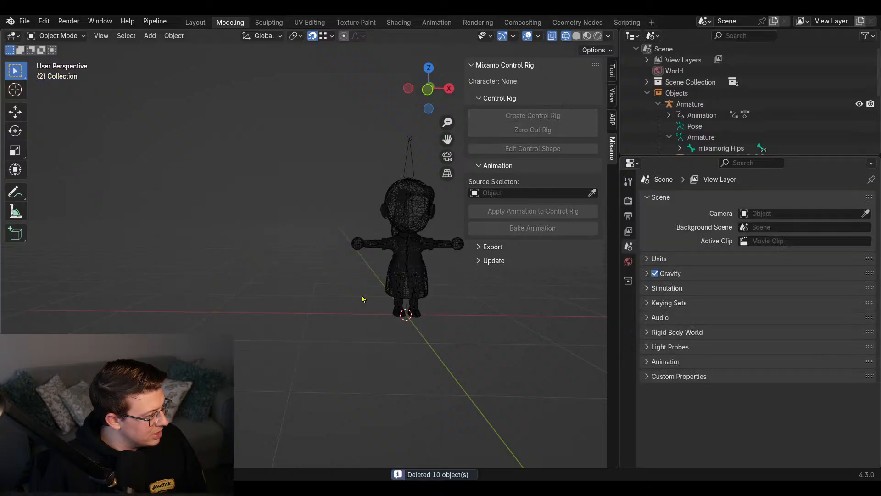
pyautogui.hotkey('shift', 'z')
pyautogui.keyDown('shift'); pyautogui.moveTo(444, 287); pyautogui.dragTo(354, 310, button='middle'); pyautogui.keyUp('shift')
pyautogui.scroll(4, 331, 293)
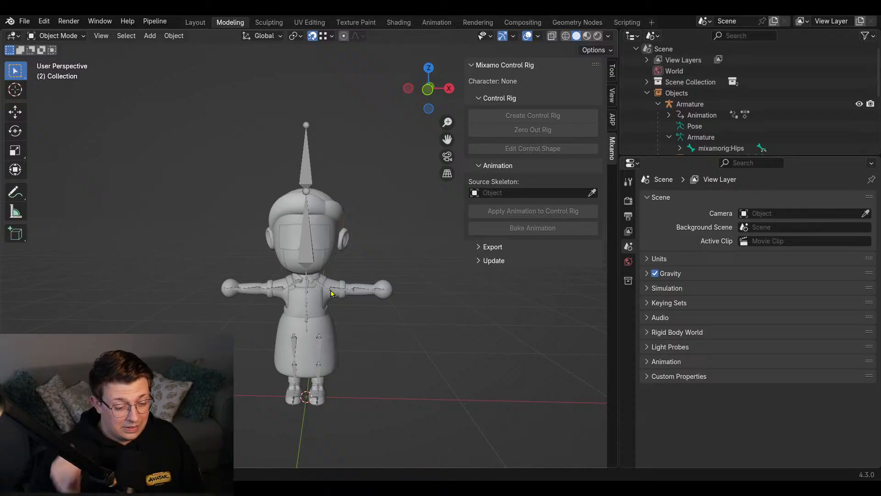
# - Select the character's armature and switch it to Pose Mode
pyautogui.moveTo(345, 290); pyautogui.dragTo(322, 274, button='middle')
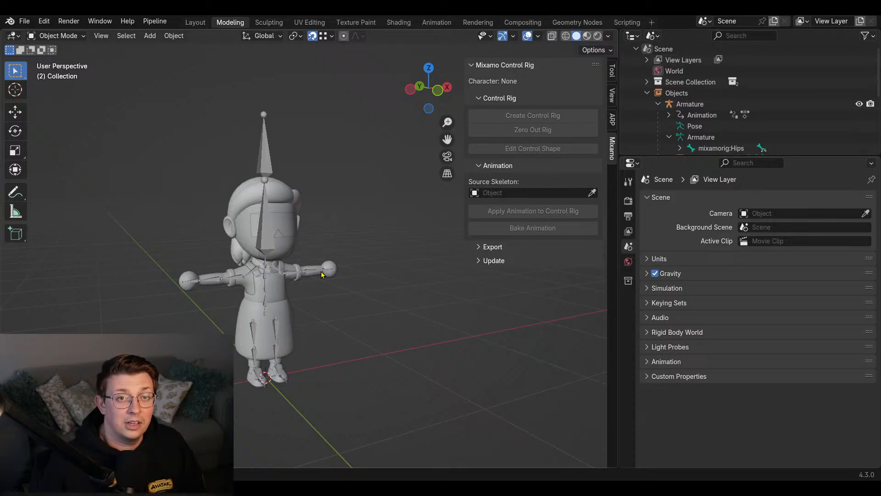
pyautogui.keyDown('shift'); pyautogui.moveTo(250, 289); pyautogui.dragTo(293, 292, button='middle'); pyautogui.keyUp('shift')
pyautogui.scroll(2, 304, 243)
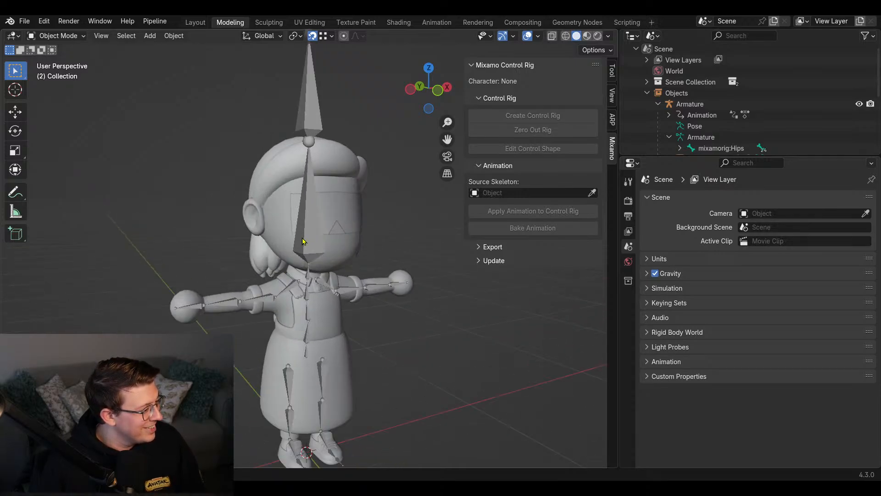
pyautogui.scroll(-4, 371, 225)
pyautogui.click(330, 225)
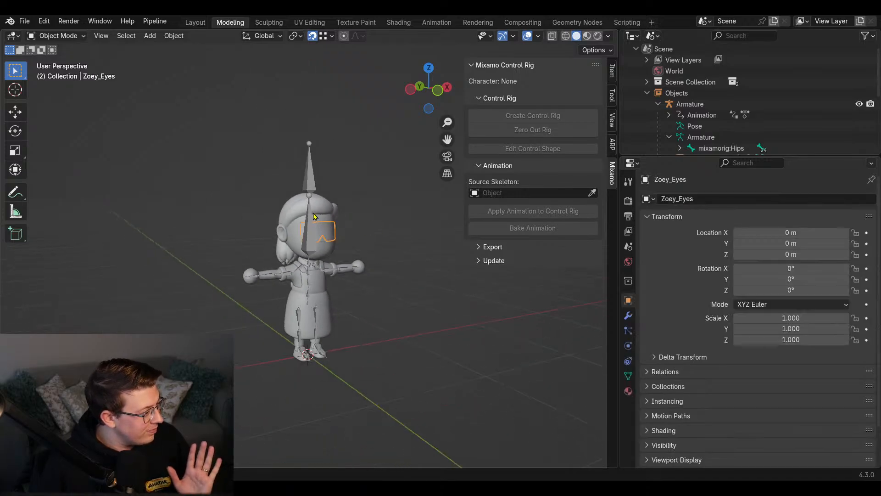
pyautogui.click(311, 185)
pyautogui.hotkey('ctrl', 'Tab')
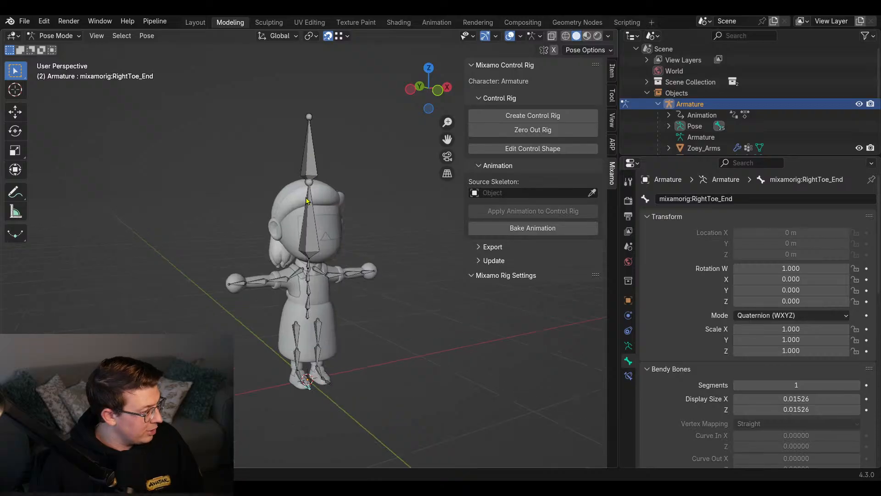
# - Try rotating the head bone from the front view to test how the head follows, cancelling each rotation
pyautogui.click(307, 174)
pyautogui.press('r')
pyautogui.rightClick(309, 161)
pyautogui.scroll(5, 301, 202)
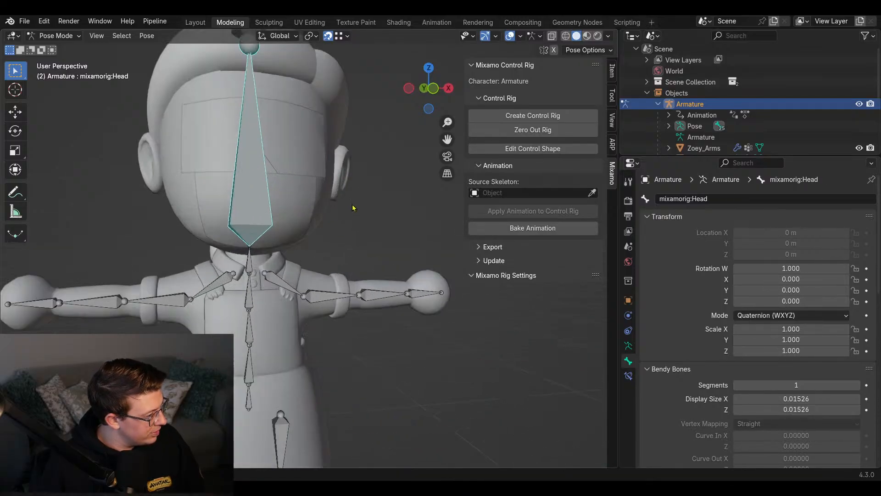
pyautogui.keyDown('alt'); pyautogui.moveTo(352, 207); pyautogui.dragTo(399, 189, button='middle'); pyautogui.keyUp('alt')
pyautogui.scroll(-1, 250, 201)
pyautogui.scroll(1, 359, 176)
pyautogui.press('r')
pyautogui.rightClick(345, 170)
pyautogui.scroll(2, 287, 179)
pyautogui.scroll(2, 398, 188)
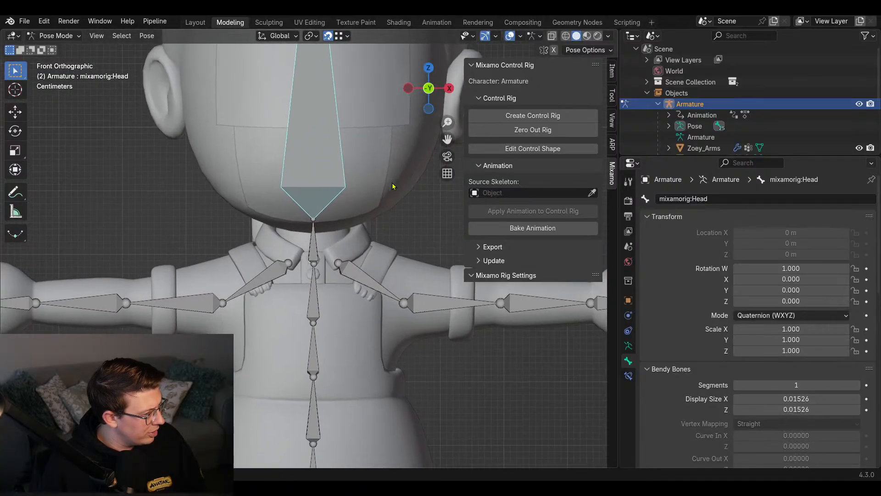
pyautogui.press('r')
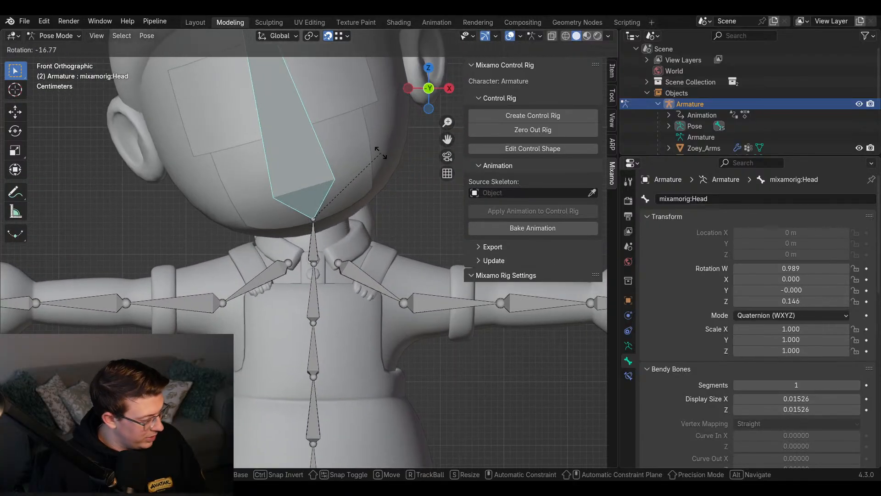
pyautogui.press('Escape')
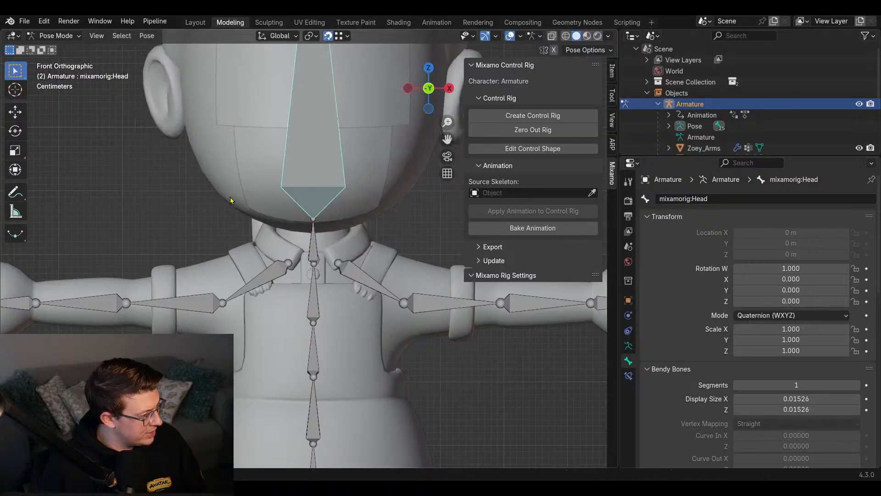
# - Tilt the head bone forward in the left side view to test its deformation
pyautogui.press('ctrl+KP_3')
pyautogui.scroll(-2, 389, 196)
pyautogui.press('r')
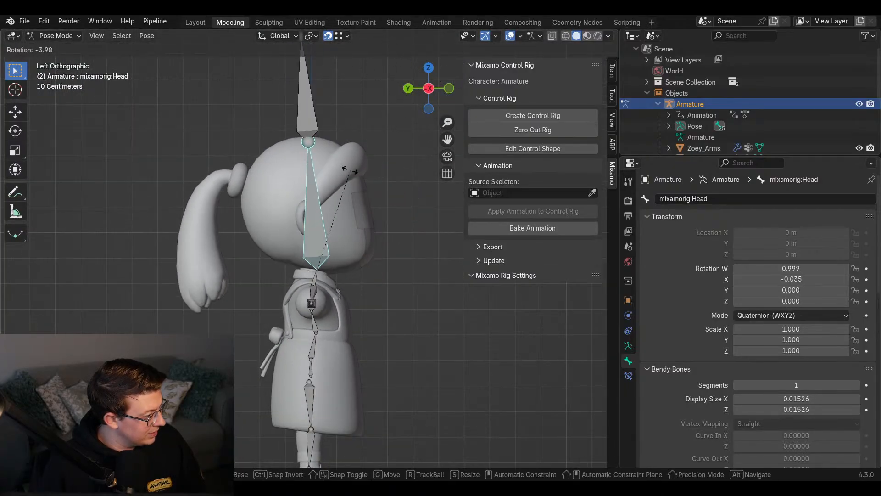
pyautogui.click(388, 262)
pyautogui.keyDown('shift'); pyautogui.moveTo(313, 341); pyautogui.dragTo(352, 207, button='middle'); pyautogui.keyUp('shift')
pyautogui.scroll(3, 352, 207)
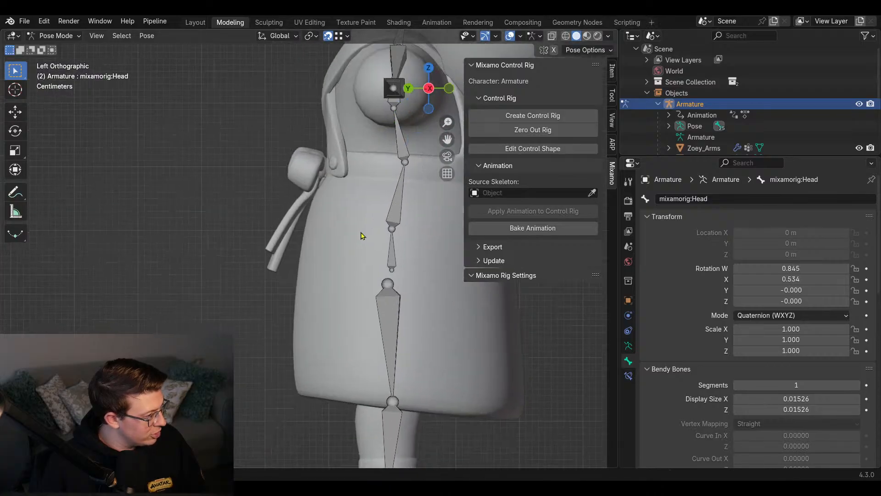
# - Rotate the Spine2 bone sideways in front view to test the upper body's deformation
pyautogui.press('KP_1')
pyautogui.scroll(3, 350, 202)
pyautogui.click(324, 158)
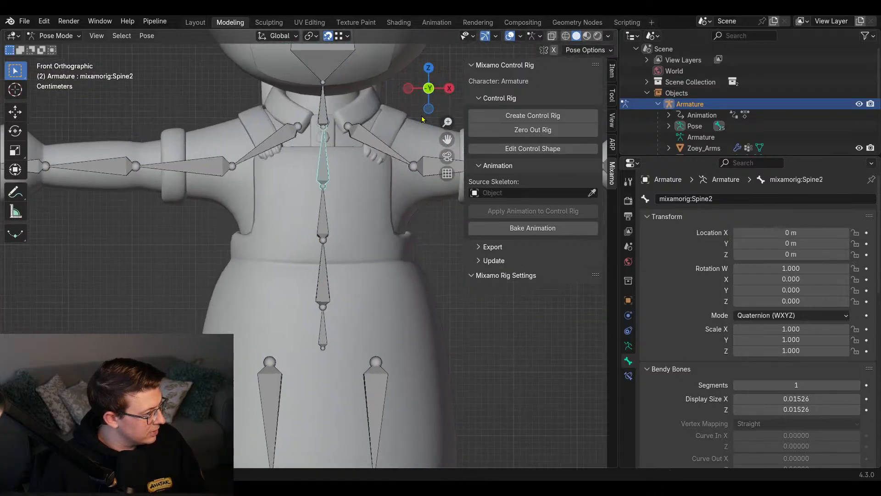
pyautogui.press('r')
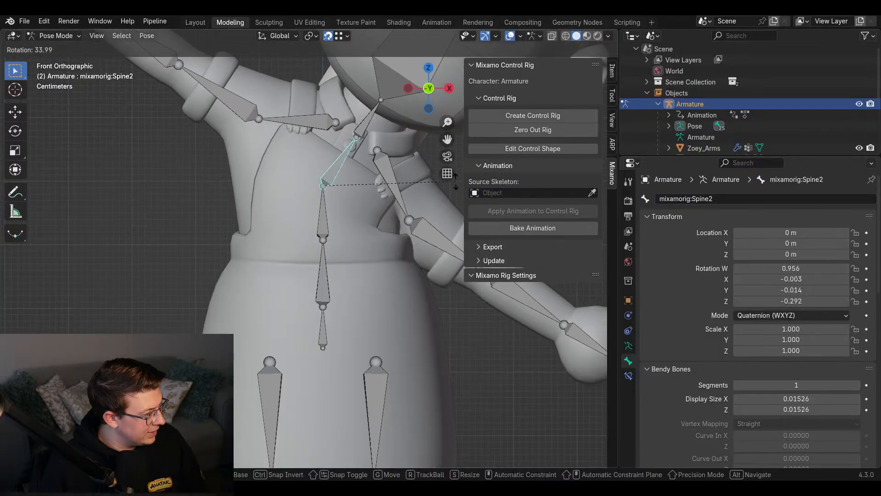
pyautogui.click(447, 150)
pyautogui.keyDown('shift'); pyautogui.moveTo(449, 175); pyautogui.dragTo(389, 208, button='middle'); pyautogui.keyUp('shift')
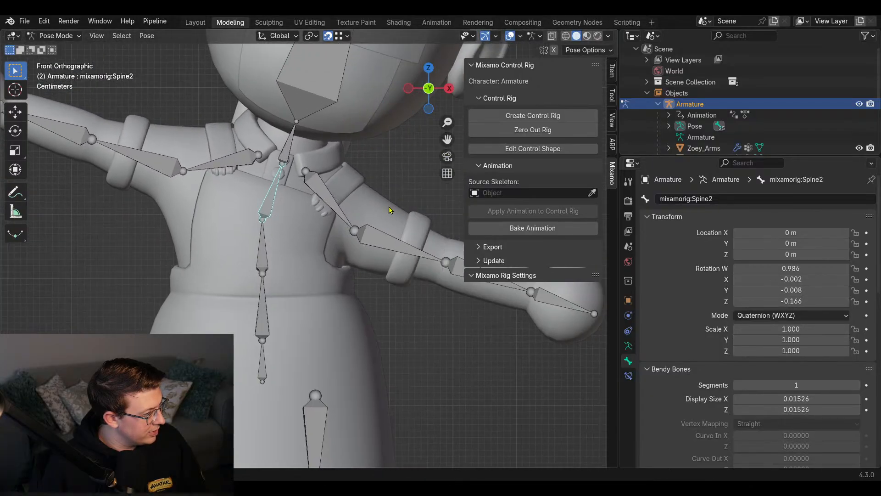
# - Test-rotate the left shoulder, tilt Spine2 further sideways, and try rotating the left upper arm
pyautogui.click(342, 202)
pyautogui.press('r')
pyautogui.click(403, 153)
pyautogui.click(276, 191)
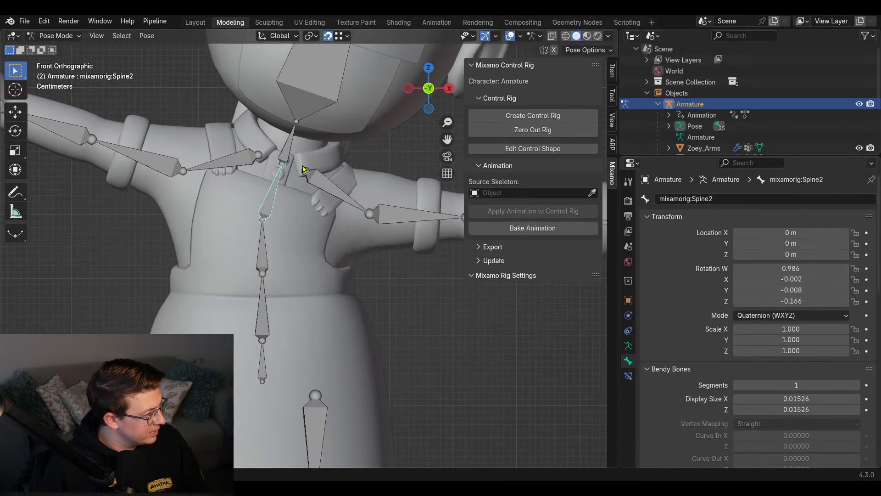
pyautogui.press('r')
pyautogui.click(341, 182)
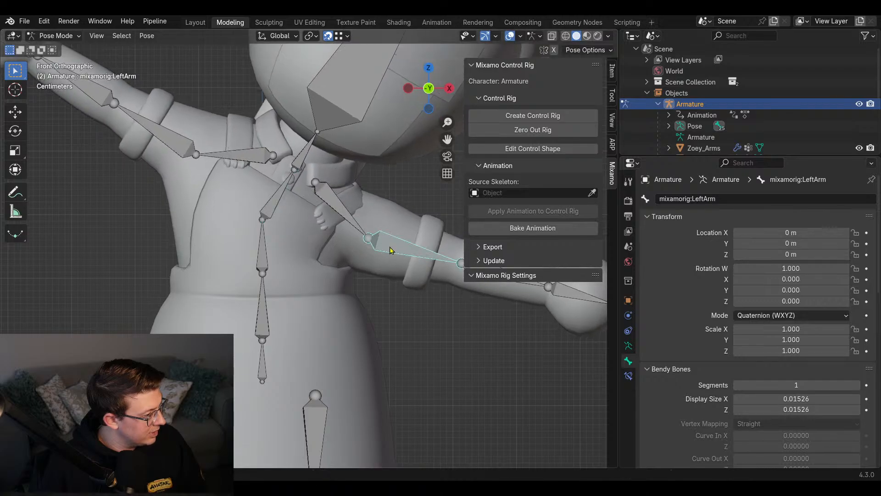
pyautogui.press('r')
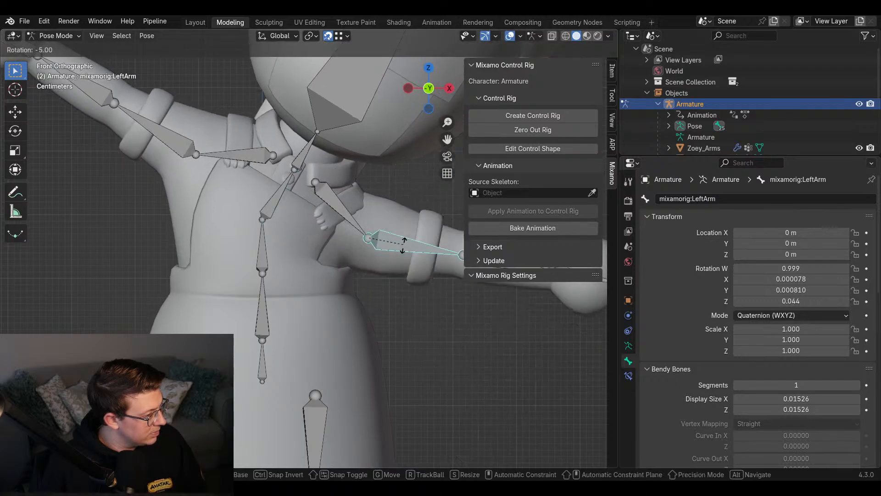
pyautogui.rightClick(401, 245)
# - Clear the rotation of all bones and keep the viewport in solid shading
pyautogui.press('a')
pyautogui.hotkey('alt', 'r')
pyautogui.scroll(-3, 395, 242)
pyautogui.moveTo(385, 244)
pyautogui.keyDown('shift'); pyautogui.mouseDown(button='middle')
pyautogui.moveTo(351, 191)
pyautogui.moveTo(333, 266)
pyautogui.mouseUp(button='middle'); pyautogui.keyUp('shift')
pyautogui.scroll(-2, 350, 190)
pyautogui.press('z')
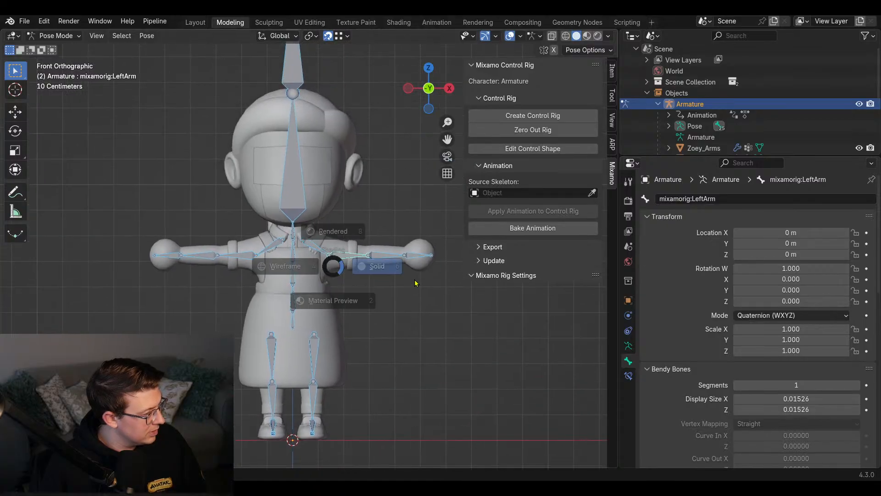
pyautogui.click(415, 284)
# - Swing the right upper leg bone forward and up in the left side view to test the skirt's deformation
pyautogui.keyDown('alt'); pyautogui.moveTo(295, 319); pyautogui.dragTo(407, 317, button='middle'); pyautogui.keyUp('alt')
pyautogui.keyDown('shift'); pyautogui.moveTo(319, 376); pyautogui.dragTo(309, 257, button='middle'); pyautogui.keyUp('shift')
pyautogui.scroll(4, 309, 258)
pyautogui.click(327, 239)
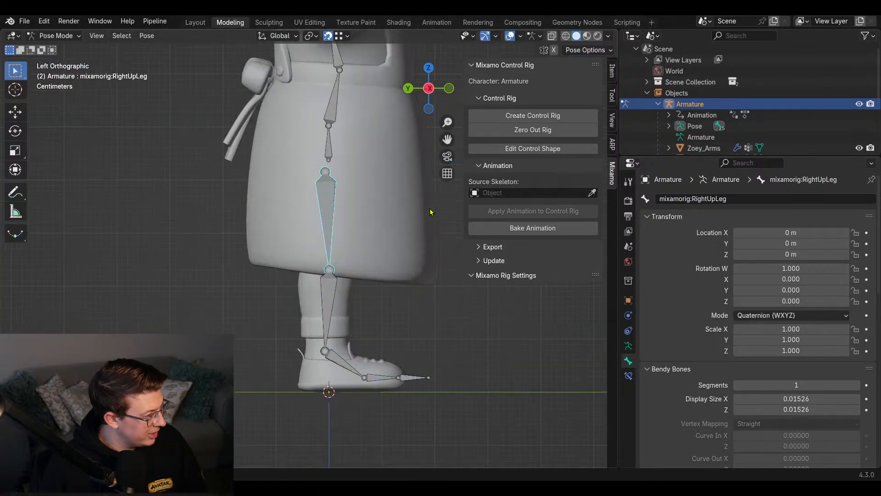
pyautogui.press('r')
pyautogui.click(385, 150)
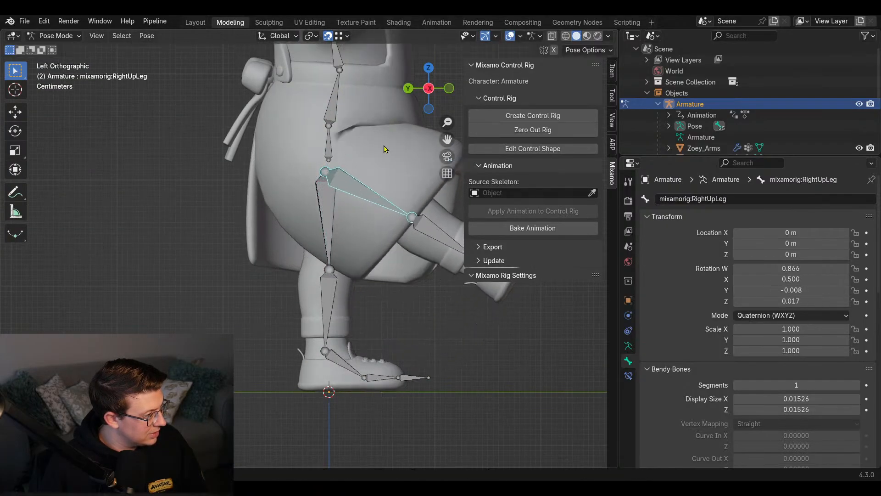
# - Examine how the skirt and body deform around the raised right leg from several angles
pyautogui.keyDown('alt'); pyautogui.moveTo(384, 149); pyautogui.dragTo(262, 184, button='middle'); pyautogui.keyUp('alt')
pyautogui.keyDown('shift'); pyautogui.moveTo(262, 185); pyautogui.dragTo(293, 233, button='middle'); pyautogui.keyUp('shift')
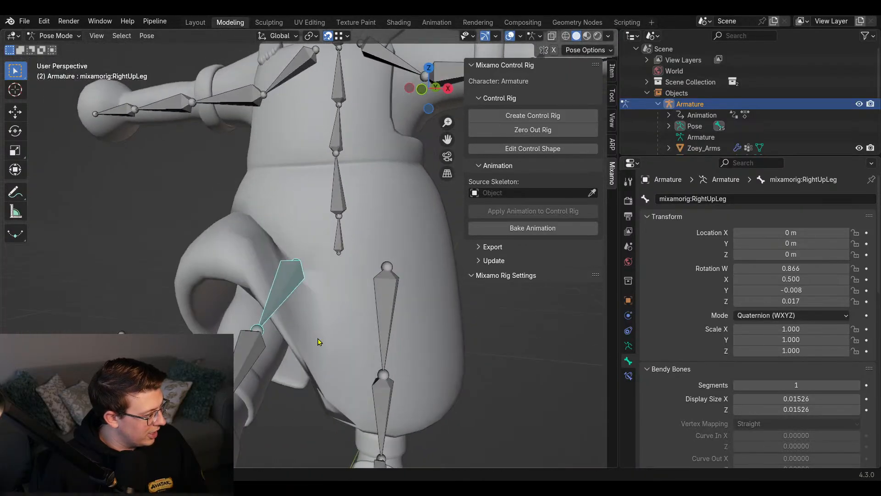
pyautogui.keyDown('shift'); pyautogui.moveTo(340, 384); pyautogui.dragTo(380, 207, button='middle'); pyautogui.keyUp('shift')
pyautogui.moveTo(356, 153); pyautogui.dragTo(424, 242, button='middle')
pyautogui.scroll(-5, 406, 212)
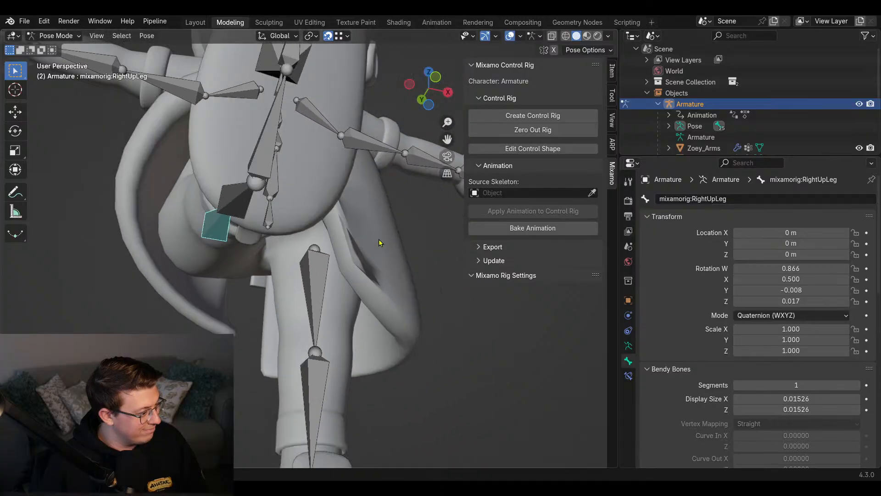
pyautogui.moveTo(366, 240); pyautogui.dragTo(234, 271, button='middle')
pyautogui.scroll(-6, 221, 215)
pyautogui.moveTo(221, 214); pyautogui.dragTo(271, 250, button='middle')
pyautogui.scroll(-3, 269, 250)
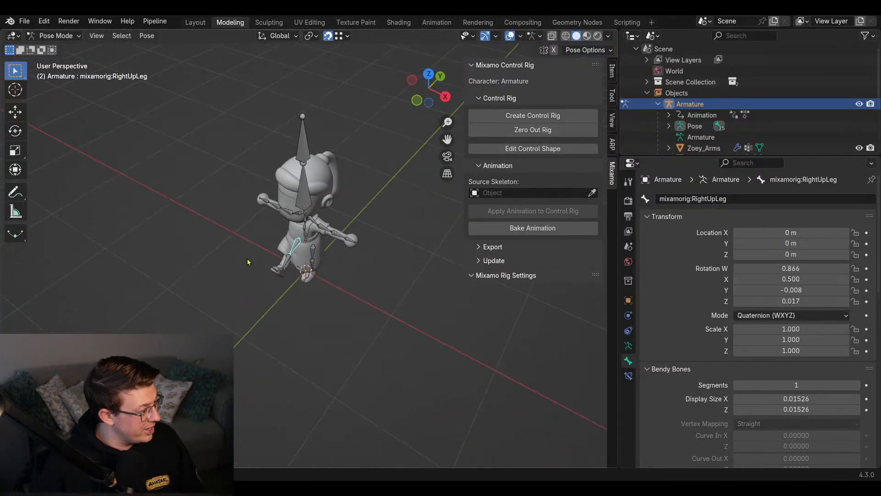
pyautogui.moveTo(189, 299); pyautogui.dragTo(320, 293, button='middle')
pyautogui.scroll(8, 320, 293)
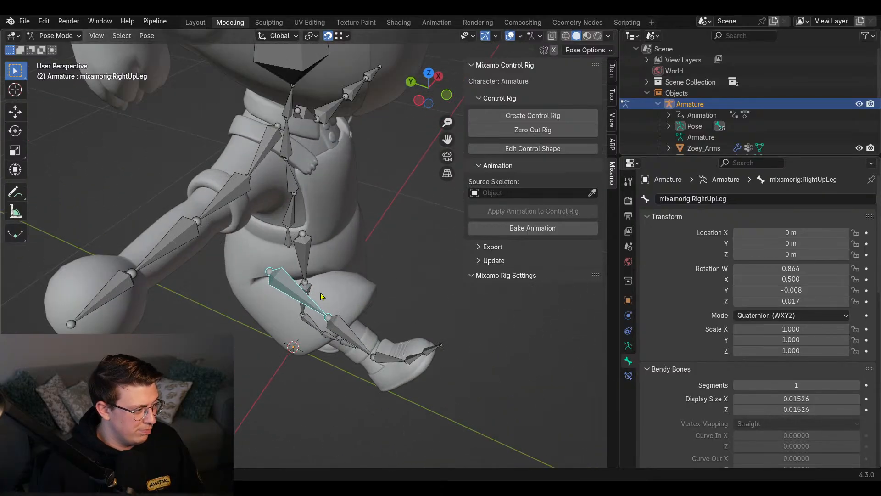
# - Try bending the right lower leg bone at the knee in the left side view, cancelling the rotation
pyautogui.press('ctrl+KP_1')
pyautogui.press('ctrl+KP_3')
pyautogui.scroll(2, 404, 264)
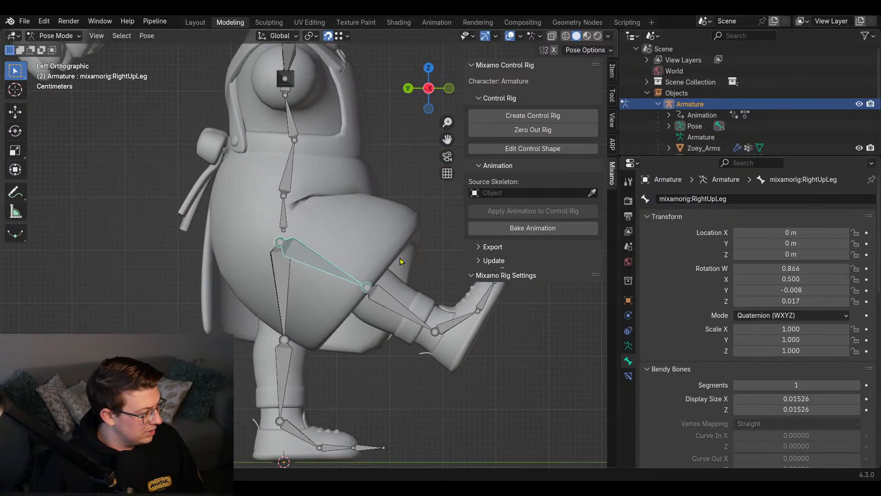
pyautogui.click(400, 302)
pyautogui.press('r')
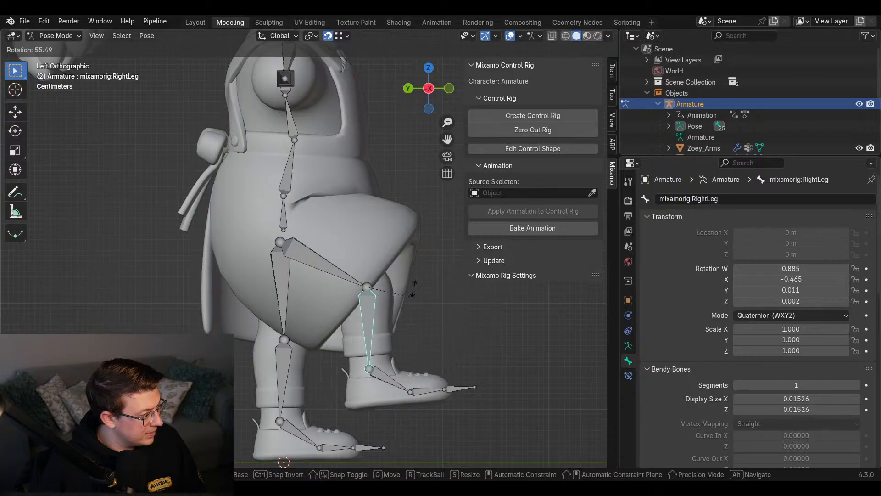
pyautogui.rightClick(418, 263)
# - Try rotating the right foot bone at the ankle, cancelling each rotation
pyautogui.keyDown('shift'); pyautogui.moveTo(380, 256); pyautogui.dragTo(294, 223, button='middle'); pyautogui.keyUp('shift')
pyautogui.scroll(2, 293, 222)
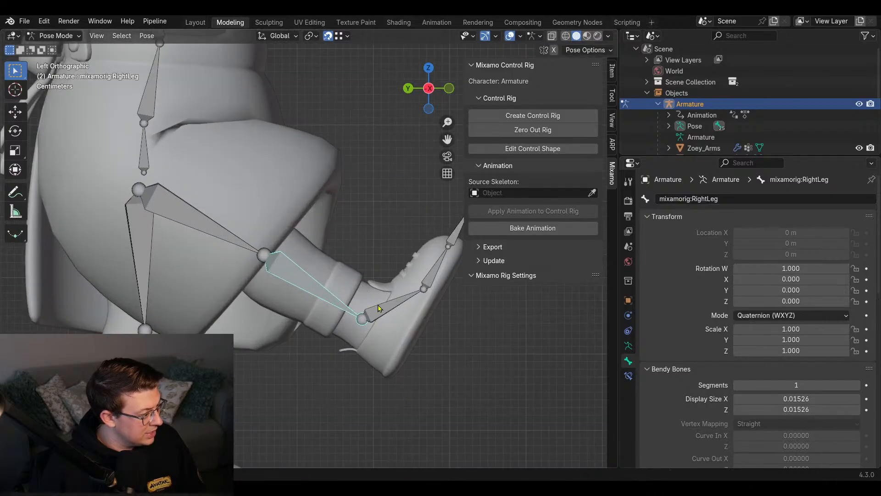
pyautogui.click(380, 310)
pyautogui.press('r')
pyautogui.rightClick(408, 290)
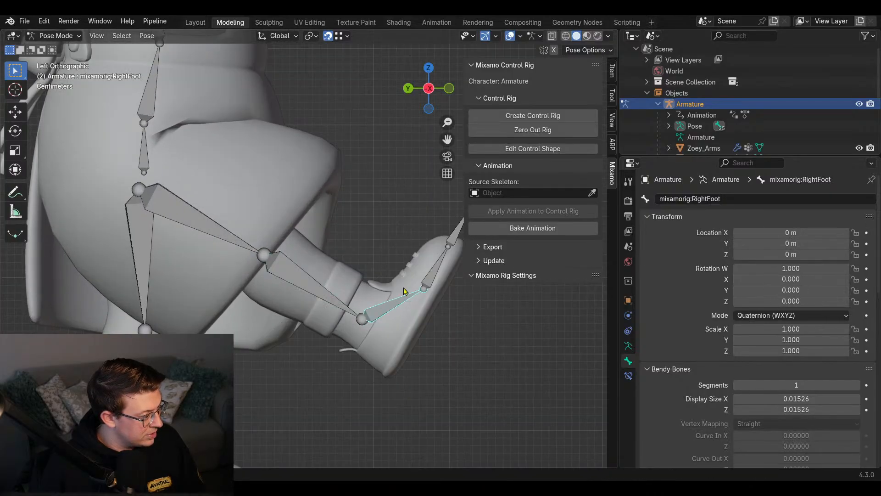
pyautogui.keyDown('shift'); pyautogui.moveTo(455, 273); pyautogui.dragTo(395, 297, button='middle'); pyautogui.keyUp('shift')
pyautogui.press('r')
pyautogui.rightClick(406, 305)
# - Test-rotate the right toe base bone and try rotating the toe end bone
pyautogui.click(380, 297)
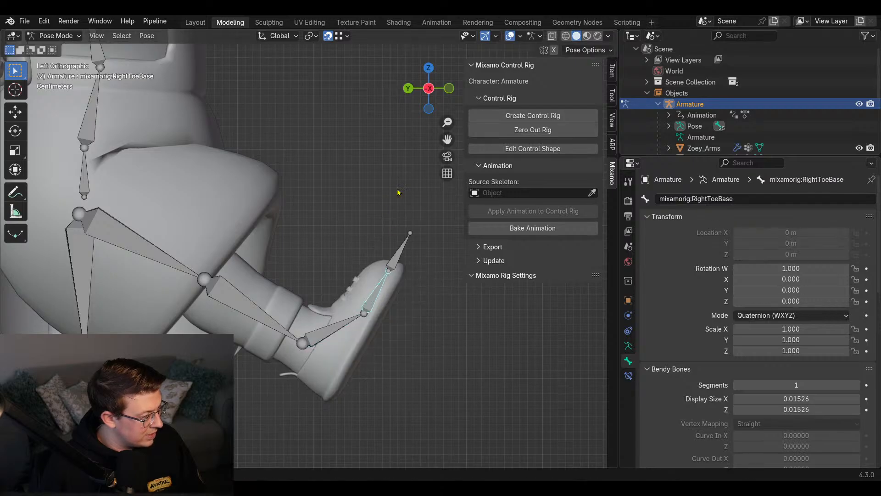
pyautogui.press('r')
pyautogui.click(386, 220)
pyautogui.click(399, 253)
pyautogui.press('r')
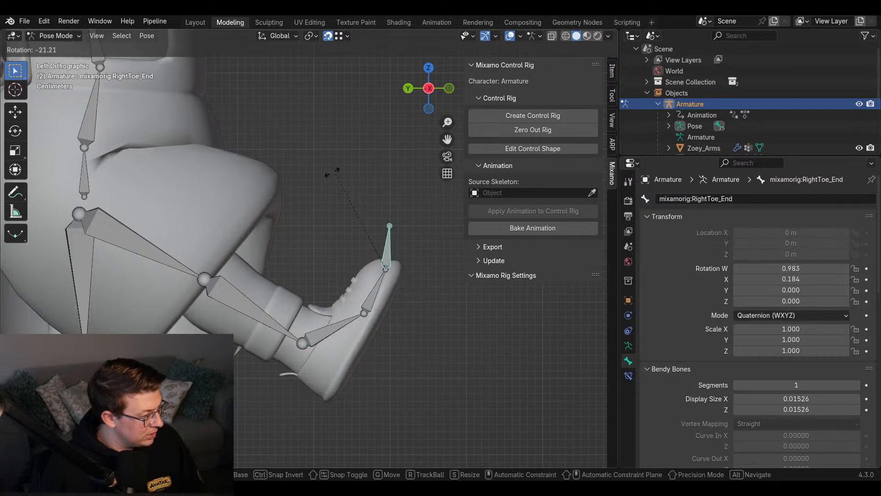
pyautogui.rightClick(358, 193)
# - Bend the right toe base bone upward to test the shoe tip's deformation
pyautogui.click(376, 285)
pyautogui.press('r')
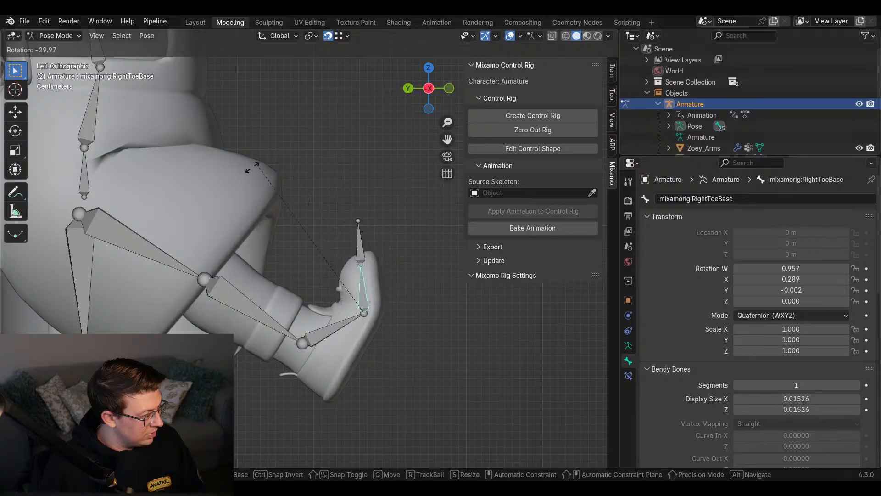
pyautogui.rightClick(273, 225)
pyautogui.press('r')
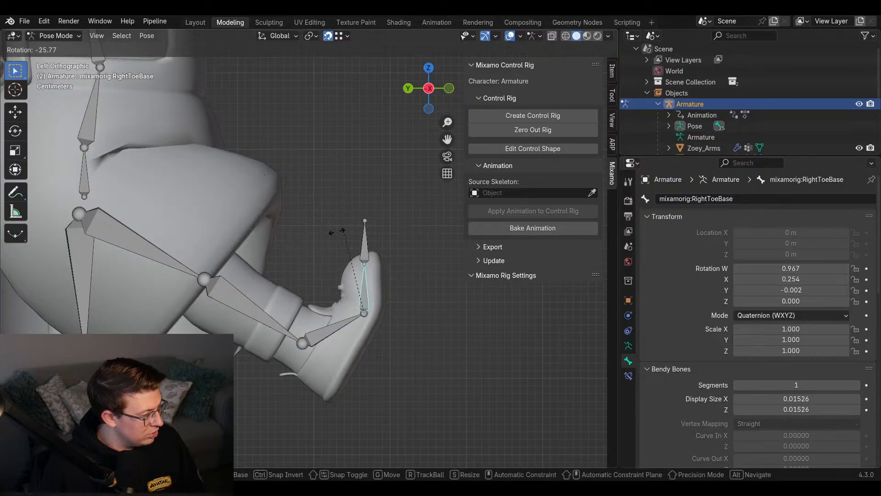
pyautogui.click(294, 229)
# - Check the bent toe from the other side, then clear the rotation of every bone in the armature
pyautogui.moveTo(386, 244); pyautogui.dragTo(189, 321, button='middle')
pyautogui.keyDown('shift'); pyautogui.moveTo(188, 321); pyautogui.dragTo(308, 237, button='middle'); pyautogui.keyUp('shift')
pyautogui.scroll(4, 361, 333)
pyautogui.scroll(-7, 334, 290)
pyautogui.press('a')
pyautogui.hotkey('alt', 'r')
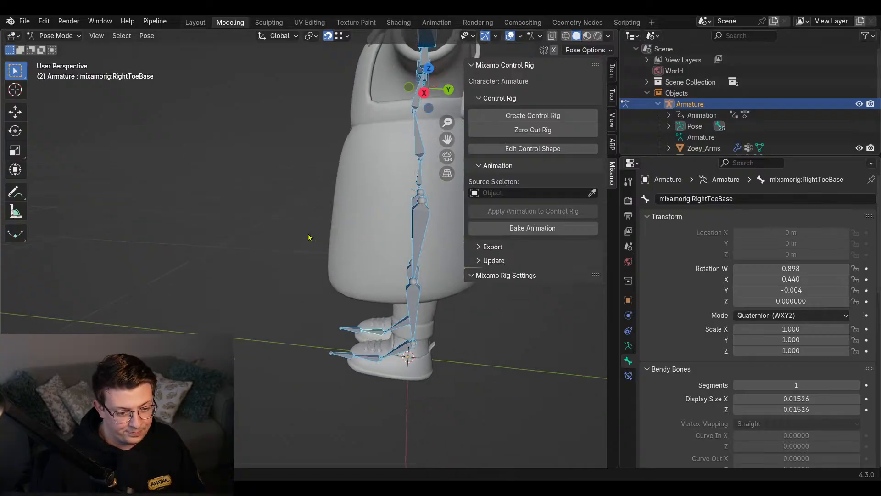
# - View the whole character from the front, return to Object Mode, and deselect the armature
pyautogui.scroll(-6, 320, 233)
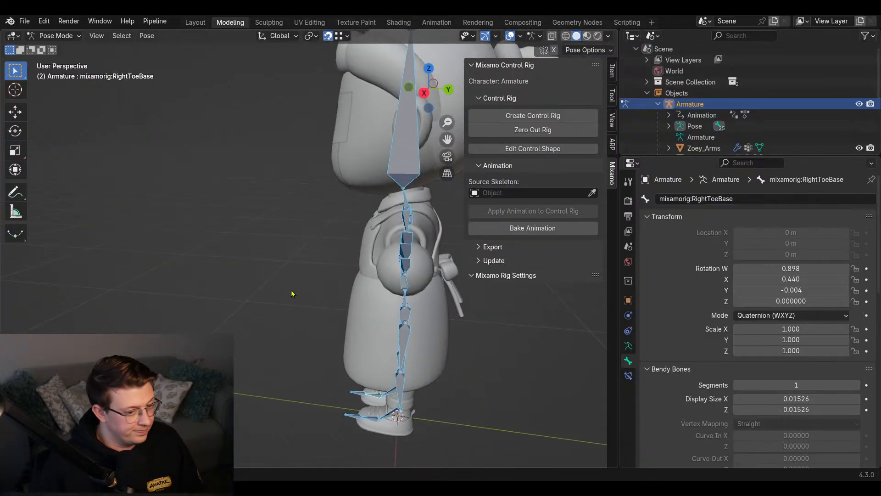
pyautogui.moveTo(291, 238); pyautogui.dragTo(401, 278, button='middle')
pyautogui.press('KP_1')
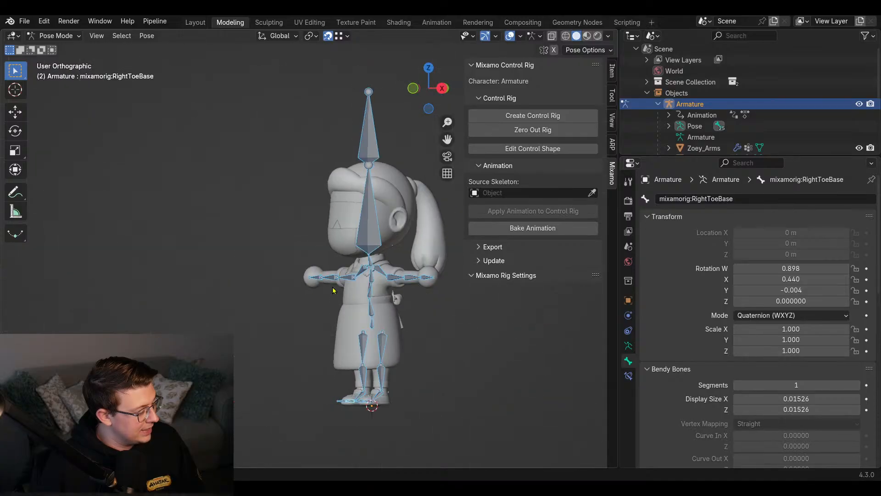
pyautogui.hotkey('ctrl', 'Tab')
pyautogui.click(251, 243)
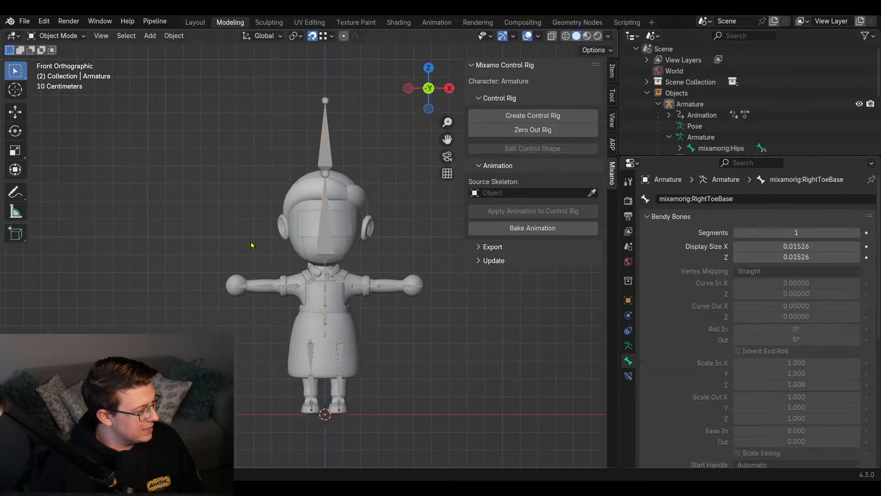
# - Select the character's armature, switch to the Animation workspace, and shrink the animation editor below the viewports
pyautogui.moveTo(250, 241)
pyautogui.keyDown('shift'); pyautogui.mouseDown(button='middle')
pyautogui.moveTo(236, 224)
pyautogui.moveTo(236, 238)
pyautogui.mouseUp(button='middle'); pyautogui.keyUp('shift')
pyautogui.scroll(-1, 236, 223)
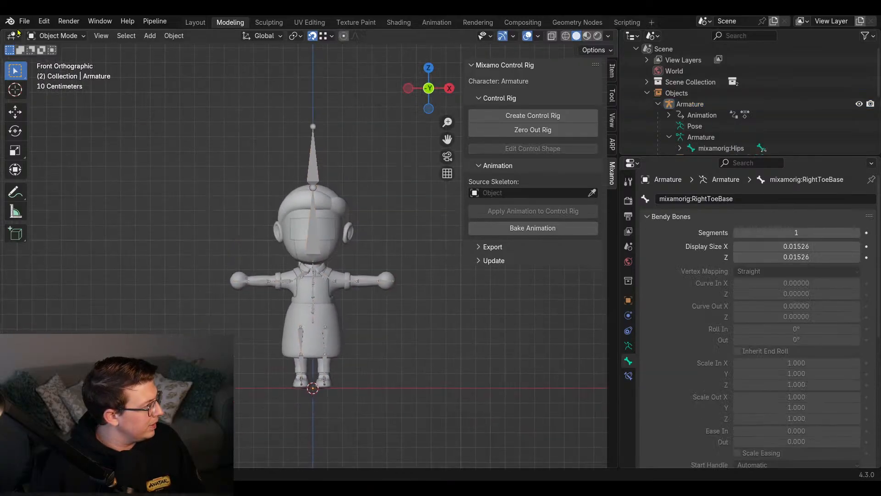
pyautogui.keyDown('shift'); pyautogui.moveTo(314, 166); pyautogui.dragTo(303, 123, button='middle'); pyautogui.keyUp('shift')
pyautogui.scroll(1, 303, 123)
pyautogui.click(303, 122)
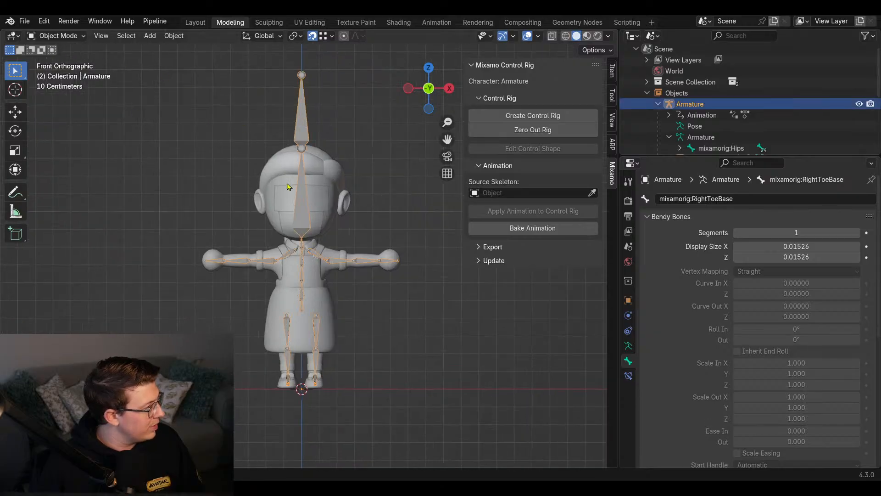
pyautogui.click(436, 22)
pyautogui.moveTo(329, 262); pyautogui.dragTo(328, 354)
# - Set the Dope Sheet to the Action Editor and assign the Armature.002|mixamo.com|Layer0 action to the armature
pyautogui.click(14, 362)
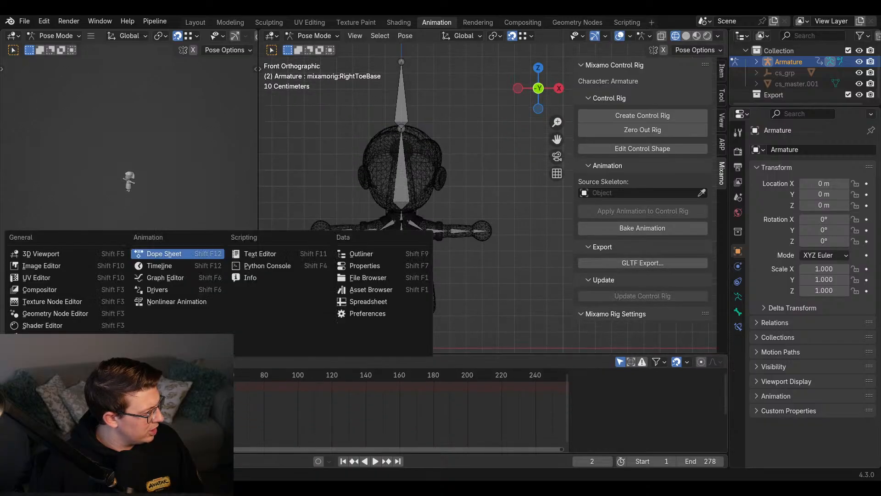
pyautogui.click(13, 362)
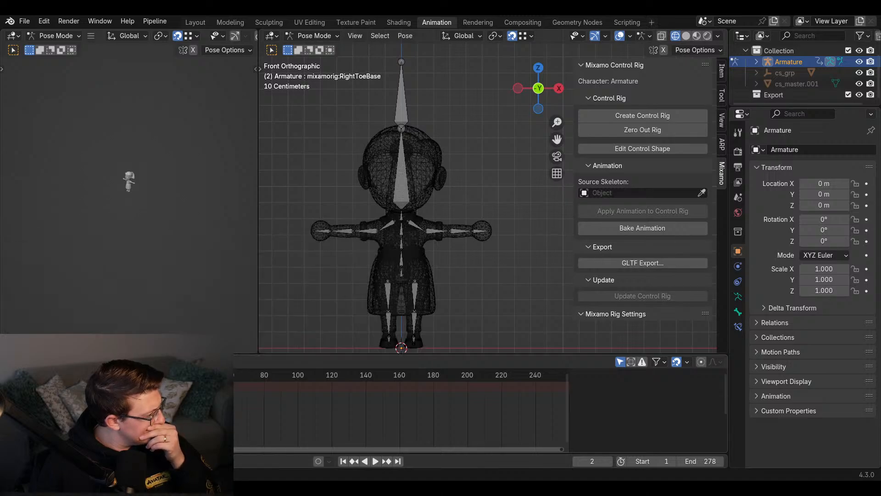
pyautogui.click(55, 386)
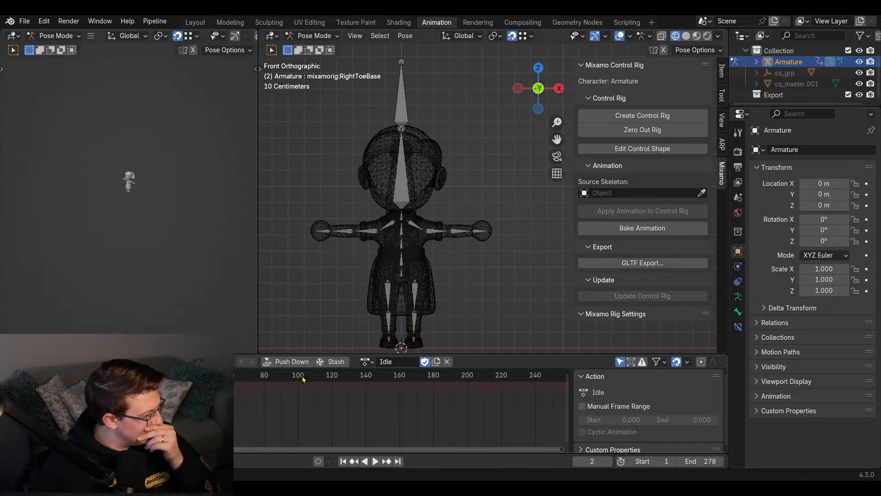
pyautogui.click(367, 362)
pyautogui.click(463, 244)
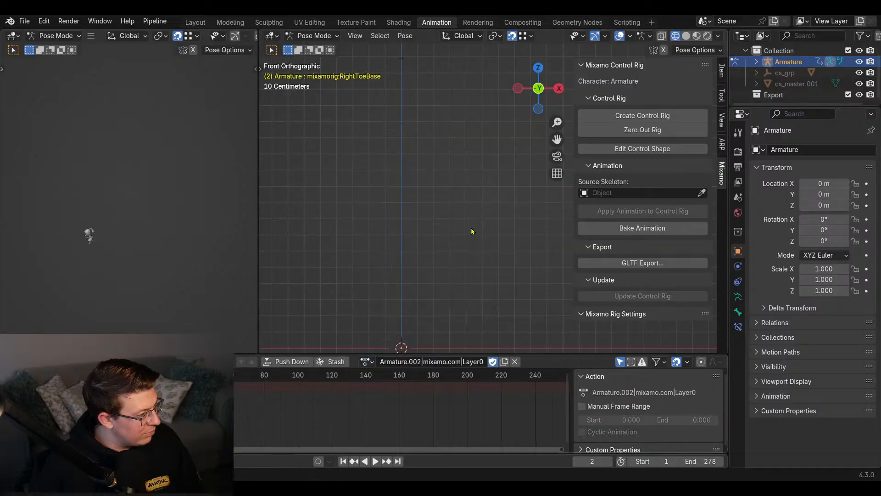
# - Select all of the armature's bones, center the view on them, and preview the assigned action
pyautogui.moveTo(379, 246); pyautogui.dragTo(444, 186, button='middle')
pyautogui.scroll(1, 444, 186)
pyautogui.scroll(-2, 444, 185)
pyautogui.press('a')
pyautogui.press('KP_Decimal')
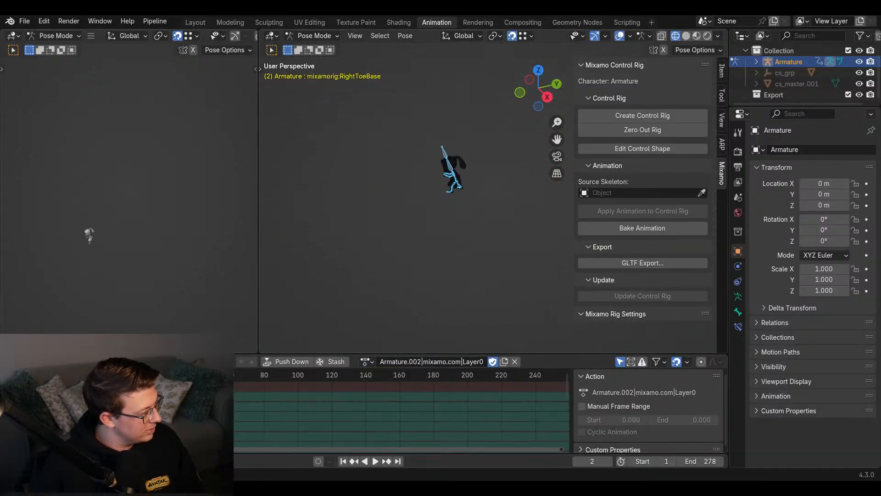
pyautogui.press('space')
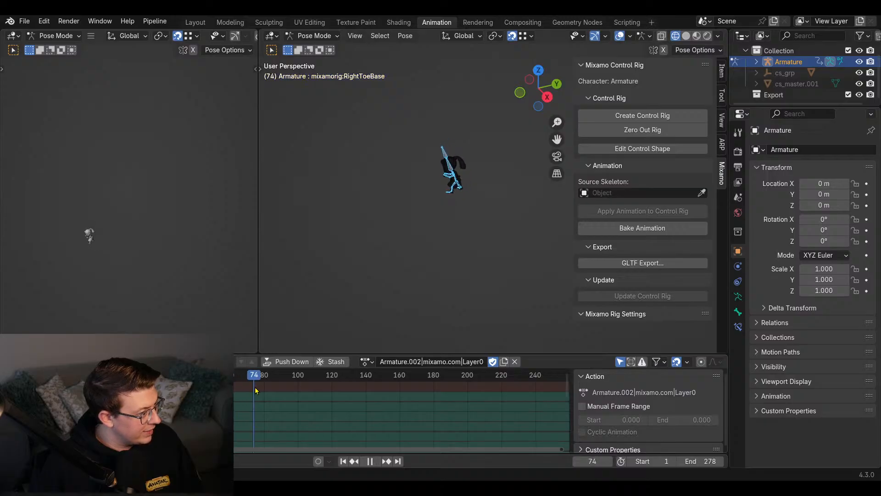
pyautogui.press('Escape')
# - Look at the posed character up close and play the assigned action once more
pyautogui.moveTo(351, 281); pyautogui.dragTo(446, 247, button='middle')
pyautogui.scroll(-4, 380, 195)
pyautogui.keyDown('shift'); pyautogui.moveTo(468, 98); pyautogui.dragTo(458, 190, button='middle'); pyautogui.keyUp('shift')
pyautogui.scroll(3, 463, 187)
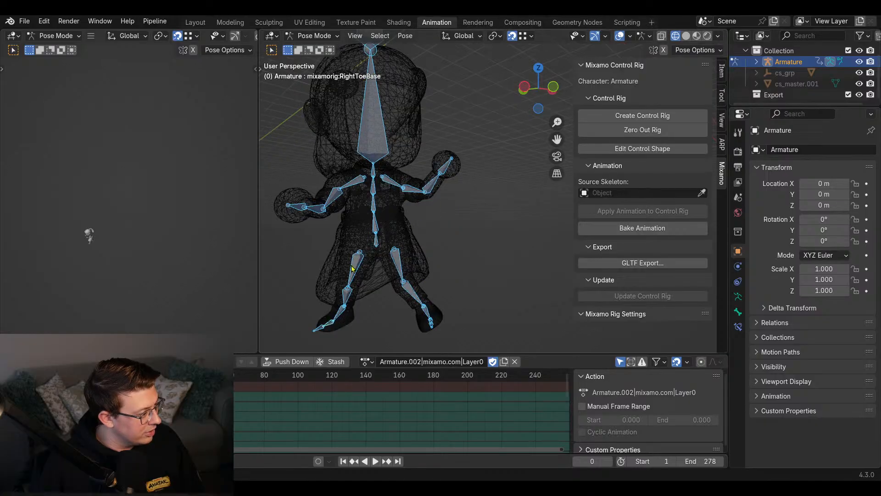
pyautogui.press('space')
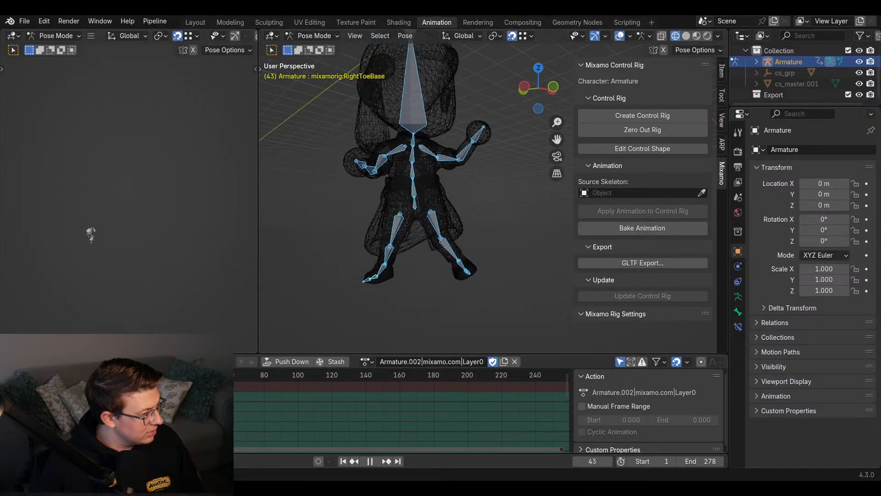
pyautogui.press('space')
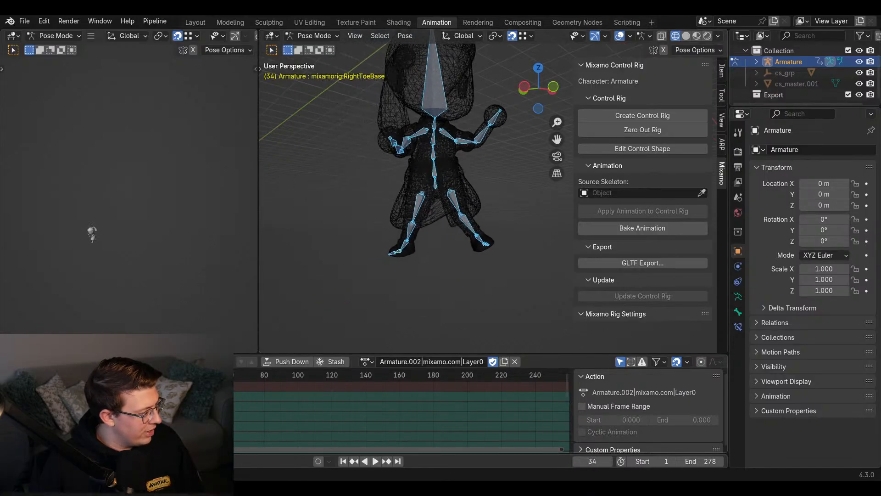
# - Replace the armature's current action with Armature|mixamo.com|Layer0 and scrub the timeline to frame 118
pyautogui.click(515, 361)
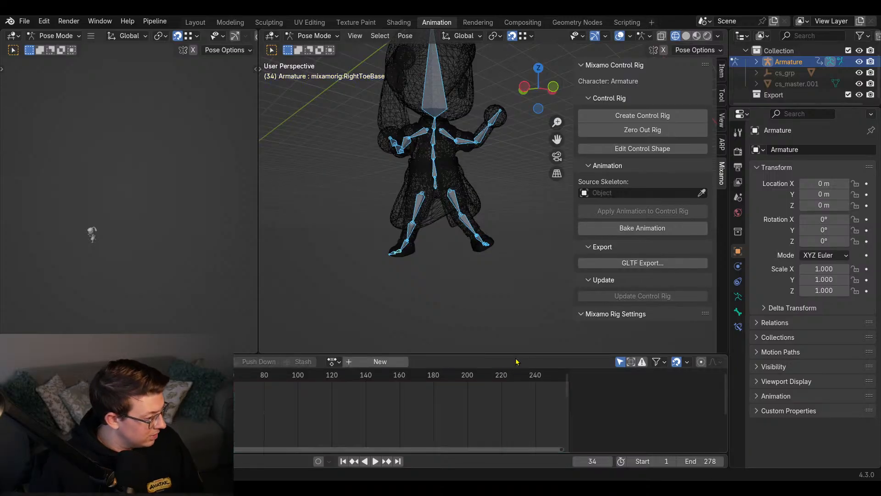
pyautogui.click(332, 362)
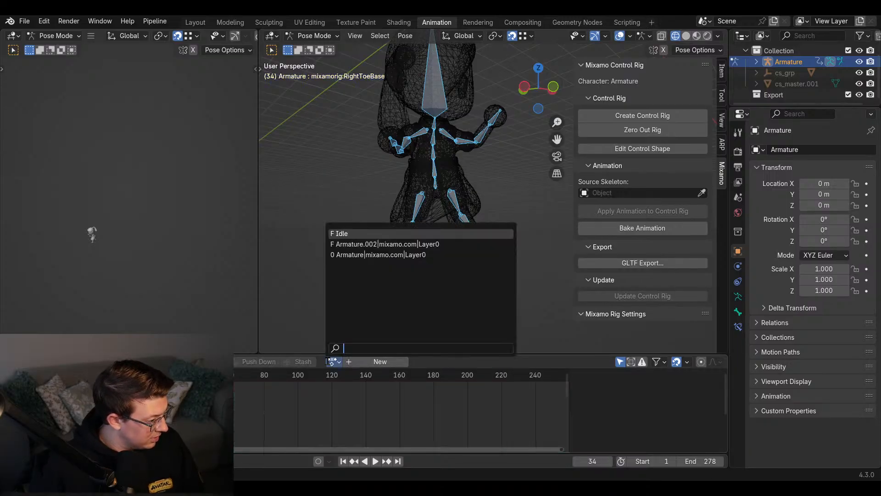
pyautogui.click(426, 256)
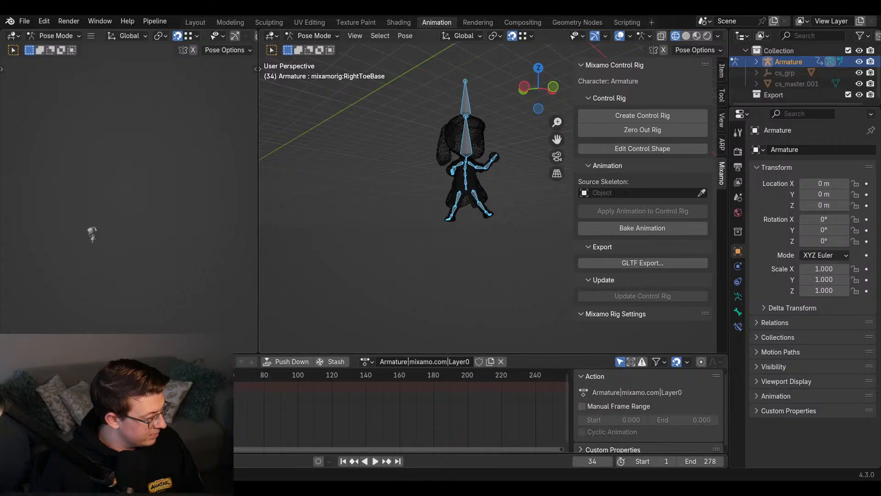
pyautogui.moveTo(294, 400); pyautogui.dragTo(330, 400)
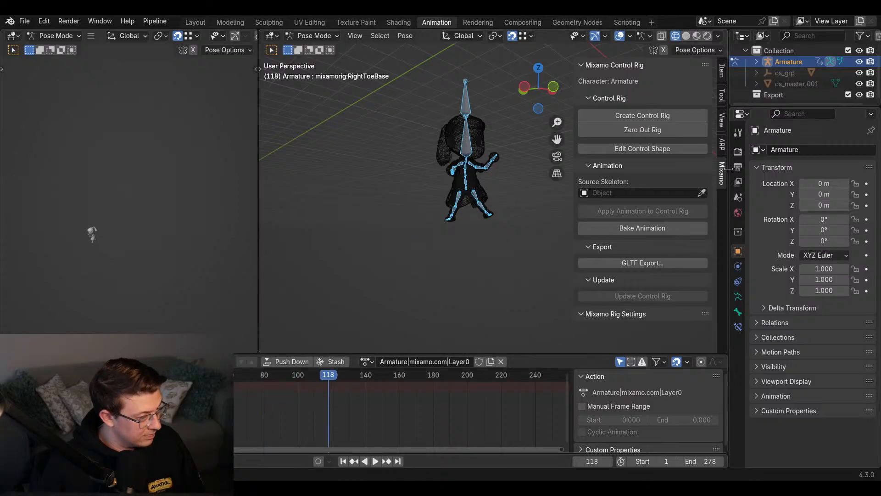
# - Switch the Outliner's display mode to Blender File and enlarge the Outliner to show all data categories
pyautogui.click(762, 36)
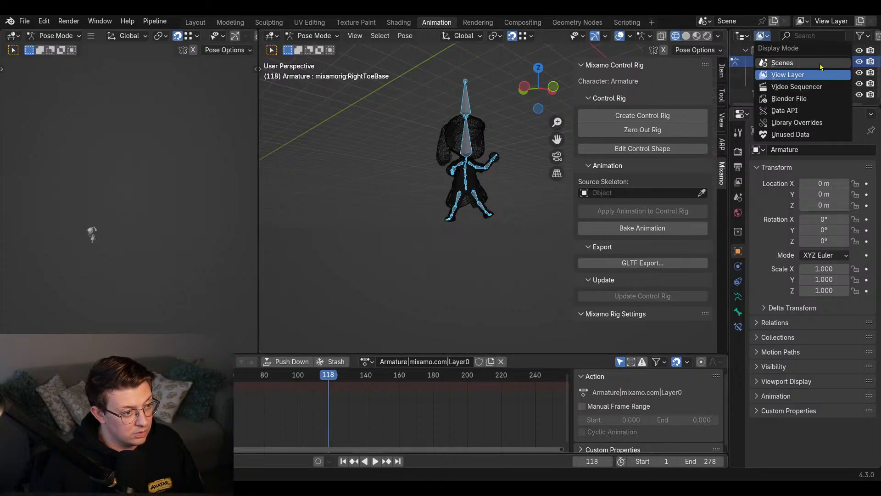
pyautogui.click(810, 98)
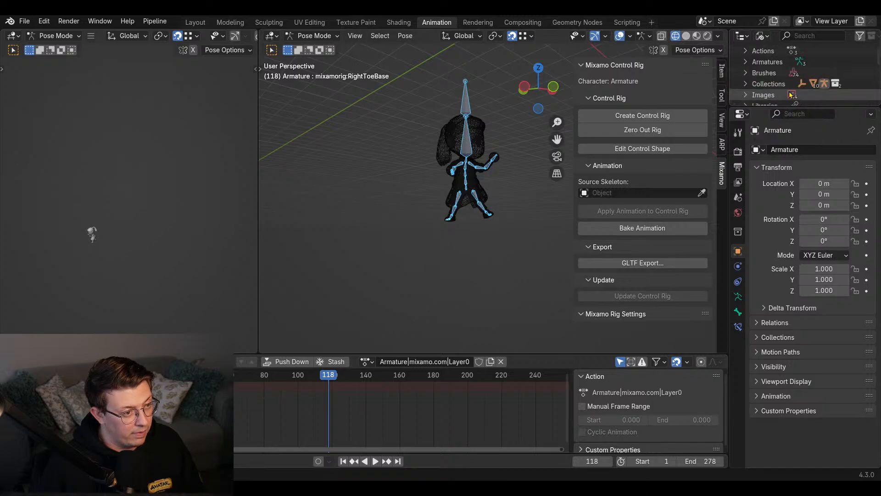
pyautogui.moveTo(767, 107); pyautogui.dragTo(767, 317)
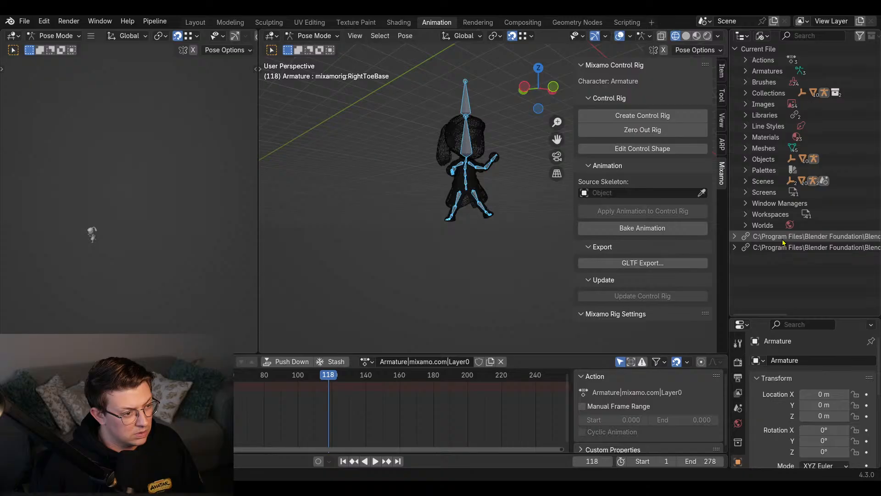
# - Delete all actions from the file: Armature.002|mixamo.com|Layer0, Armature|mixamo.com|Layer0 and Idle
pyautogui.click(745, 60)
pyautogui.click(799, 71)
pyautogui.rightClick(799, 71)
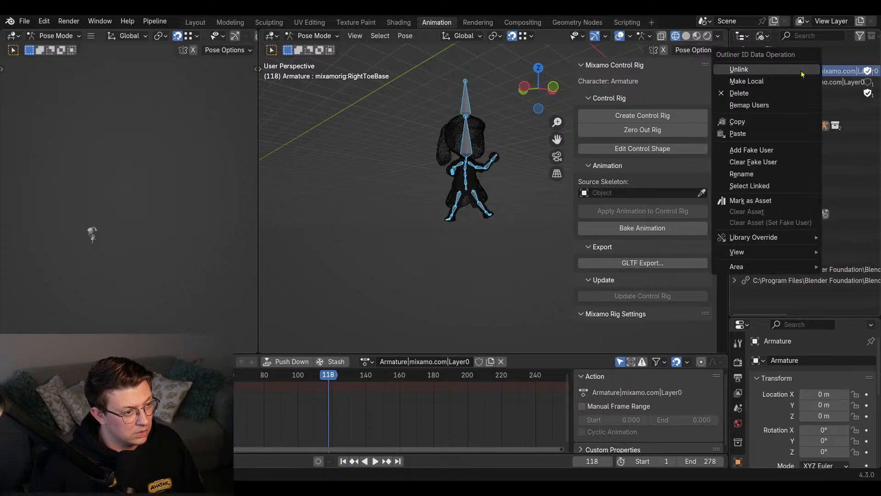
pyautogui.click(799, 91)
pyautogui.rightClick(798, 74)
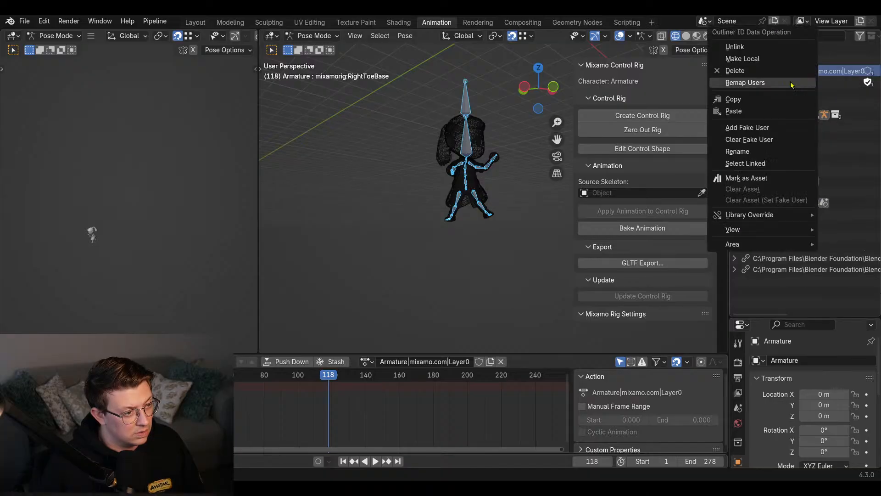
pyautogui.click(793, 69)
pyautogui.rightClick(793, 73)
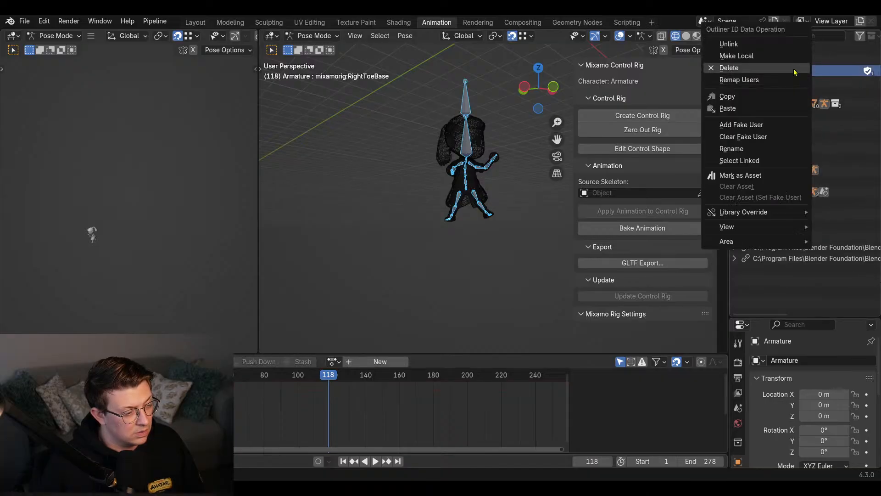
pyautogui.click(795, 69)
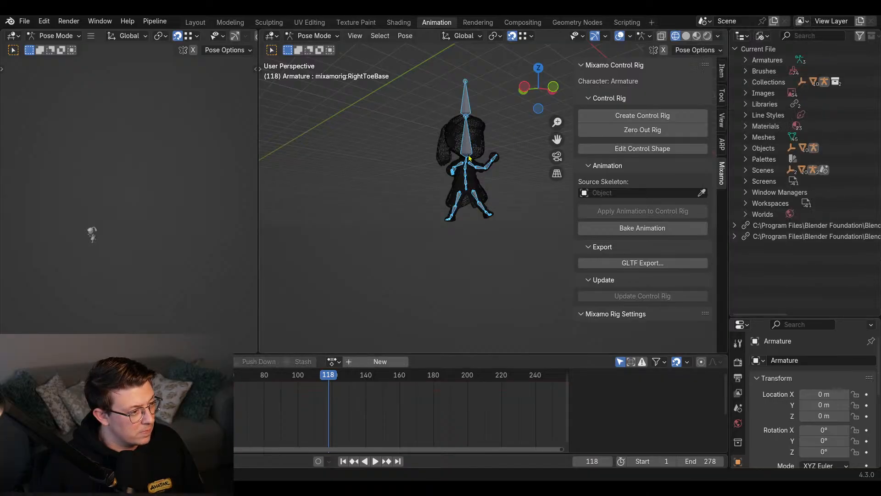
# - Zero out the Mixamo rig and inspect the character from the front in solid shading and in the secondary viewport
pyautogui.click(664, 130)
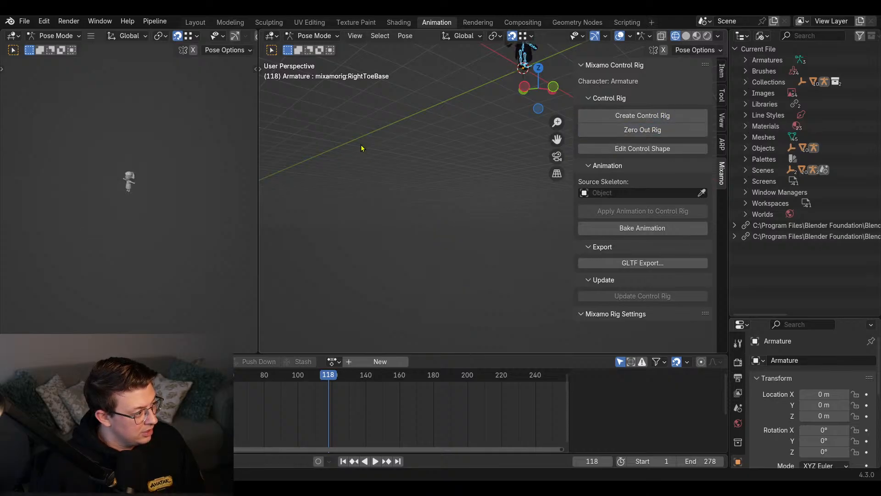
pyautogui.moveTo(361, 148); pyautogui.dragTo(410, 216, button='middle')
pyautogui.press('KP_1')
pyautogui.keyDown('shift'); pyautogui.moveTo(565, 192); pyautogui.dragTo(500, 251, button='middle'); pyautogui.keyUp('shift')
pyautogui.scroll(3, 499, 251)
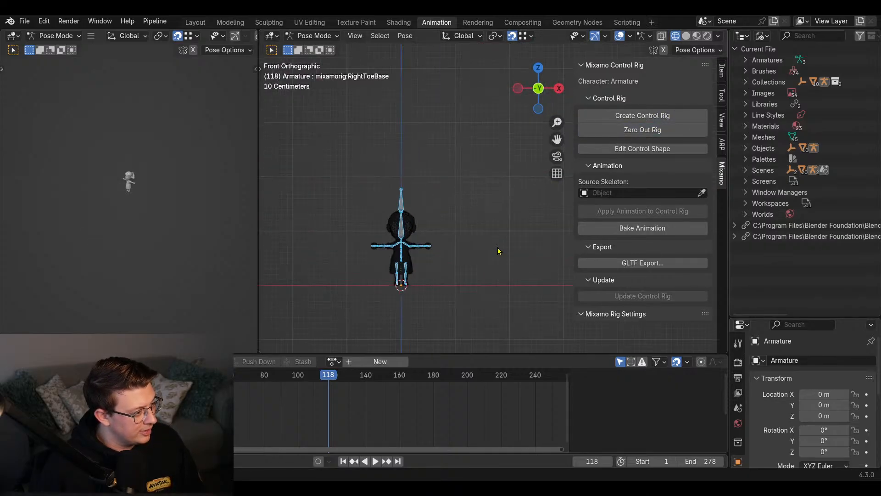
pyautogui.scroll(5, 505, 202)
pyautogui.hotkey('shift', 'z')
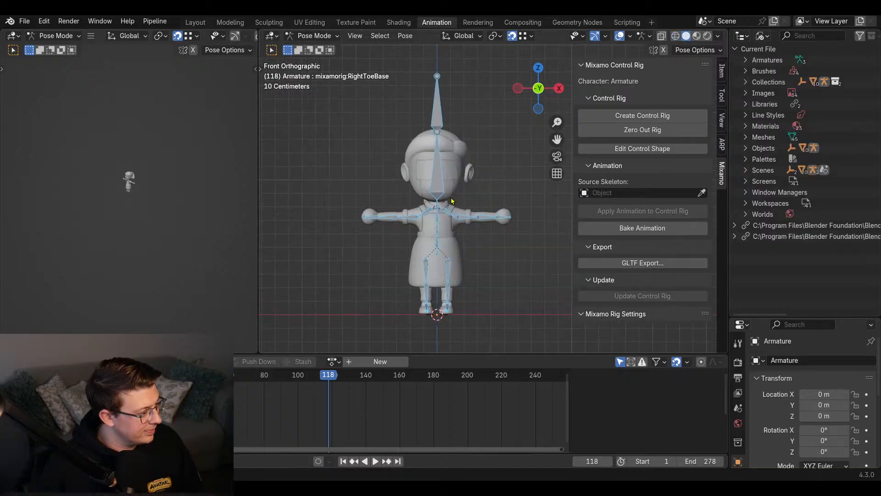
pyautogui.moveTo(129, 173); pyautogui.dragTo(140, 200, button='middle')
pyautogui.scroll(4, 146, 220)
pyautogui.scroll(3, 140, 202)
# - Start an FBX import and select Idle.fbx in the Downloads folder
pyautogui.click(24, 21)
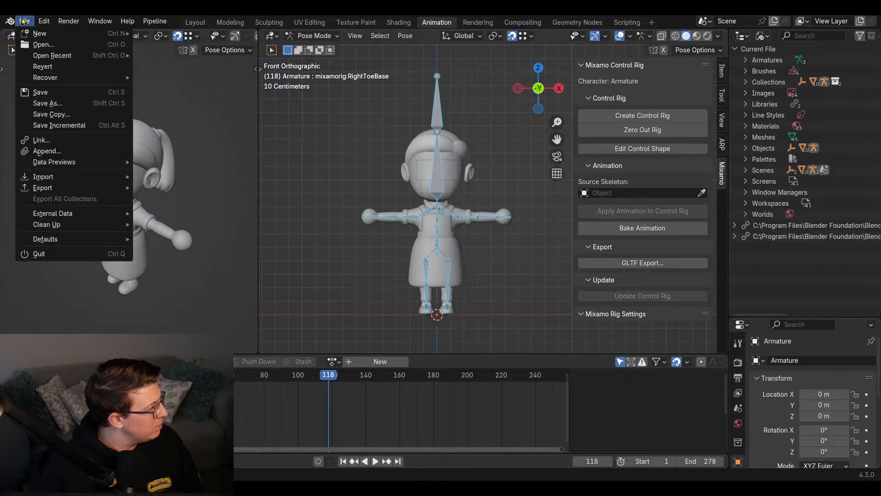
pyautogui.moveTo(81, 176)
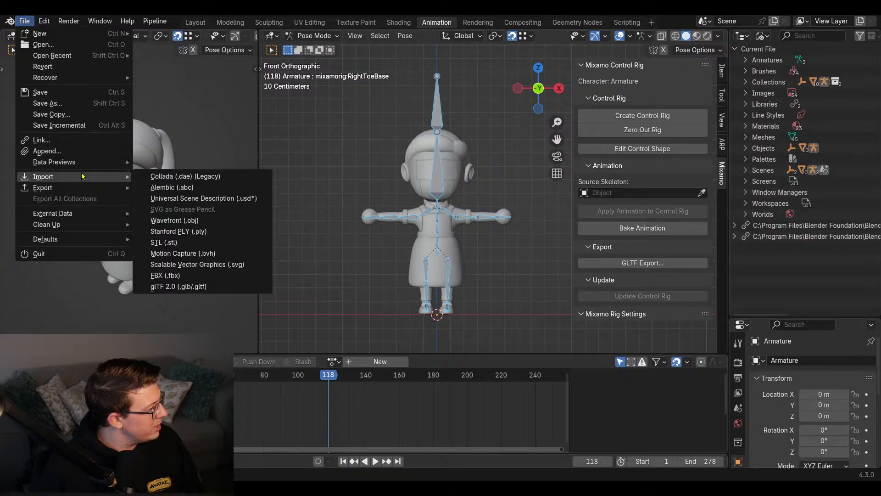
pyautogui.click(197, 275)
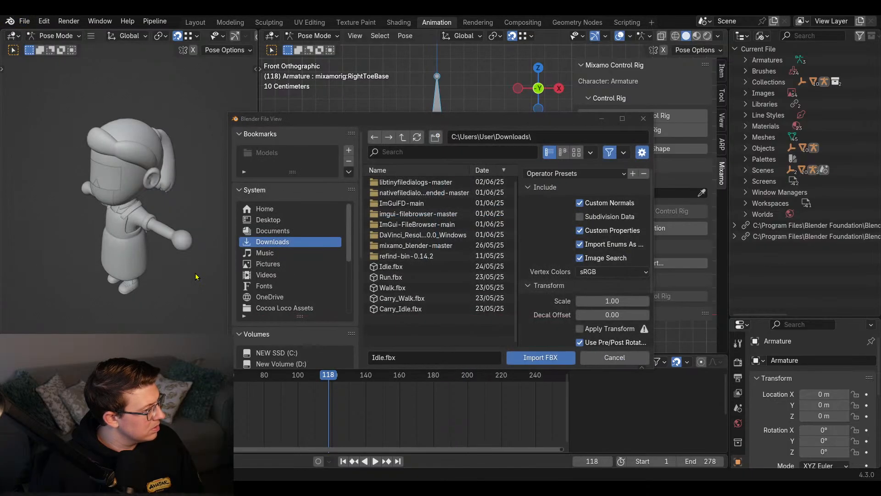
pyautogui.click(419, 267)
# - Expand the Animation import options, widen the file dialog and its settings area, and review the FBX import settings
pyautogui.scroll(-4, 562, 262)
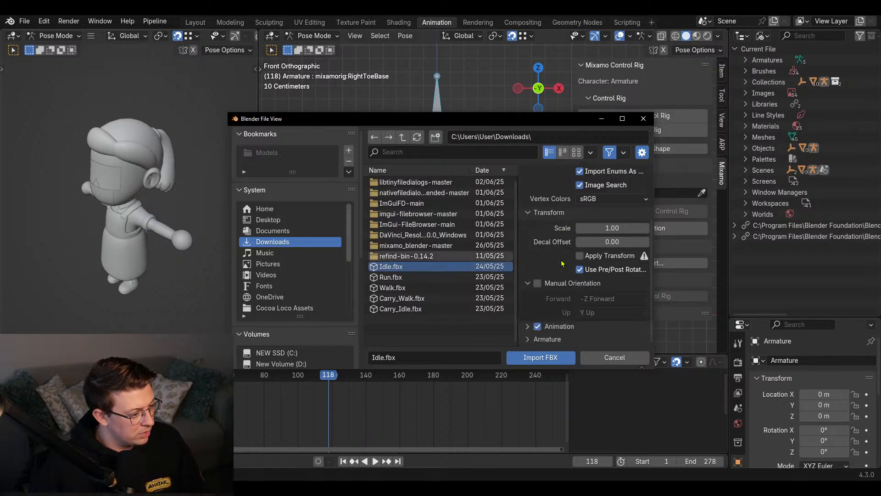
pyautogui.click(564, 326)
pyautogui.scroll(-1, 565, 276)
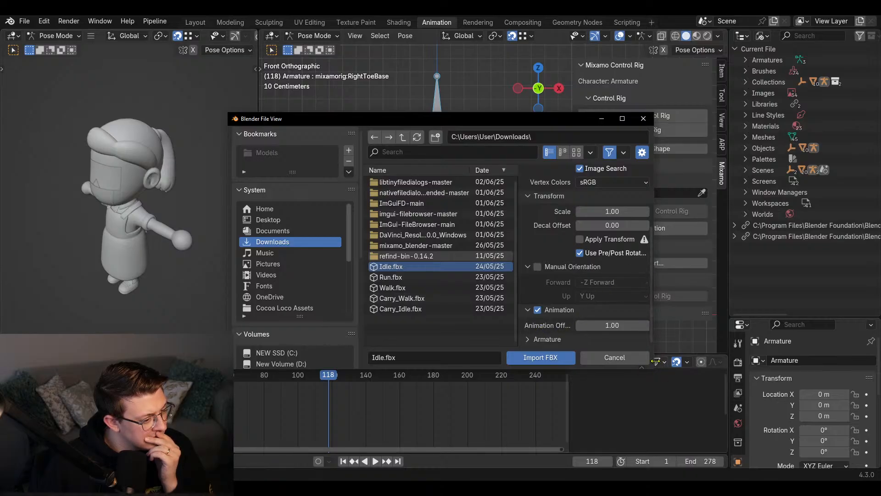
pyautogui.moveTo(653, 361); pyautogui.dragTo(706, 360)
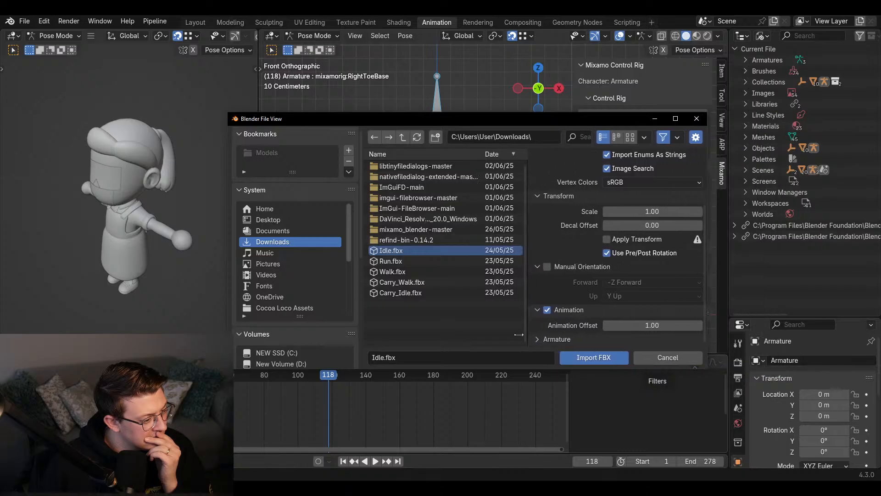
pyautogui.moveTo(518, 334); pyautogui.dragTo(501, 335)
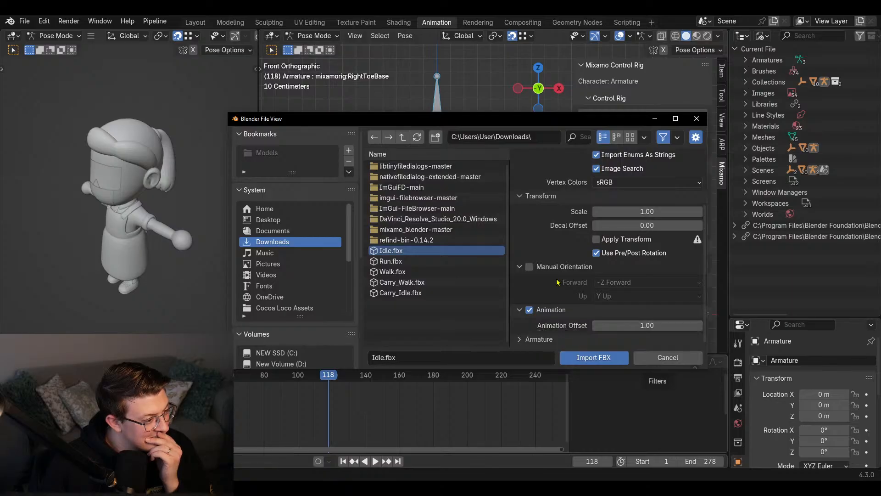
pyautogui.scroll(5, 555, 280)
pyautogui.scroll(-5, 551, 279)
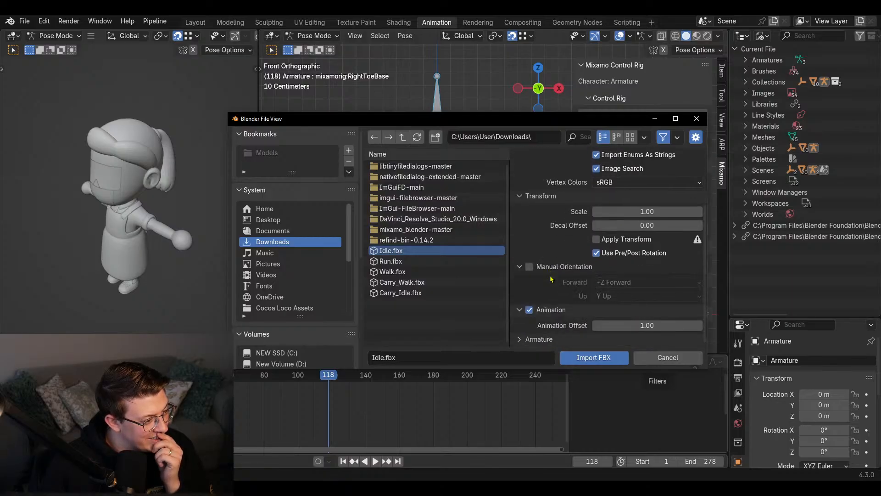
# - Reveal the armature import options and import Idle.fbx with Ignore Leaf Bones enabled
pyautogui.click(539, 339)
pyautogui.scroll(-5, 539, 305)
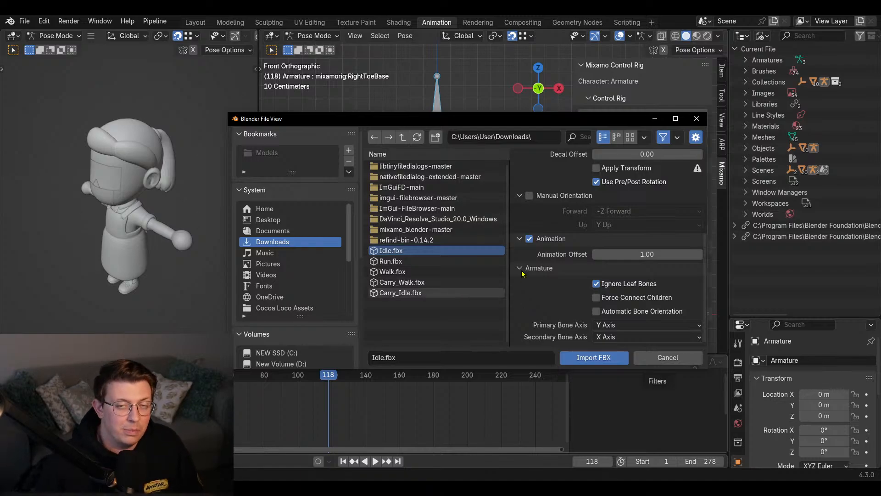
pyautogui.click(588, 360)
pyautogui.scroll(-2, 488, 260)
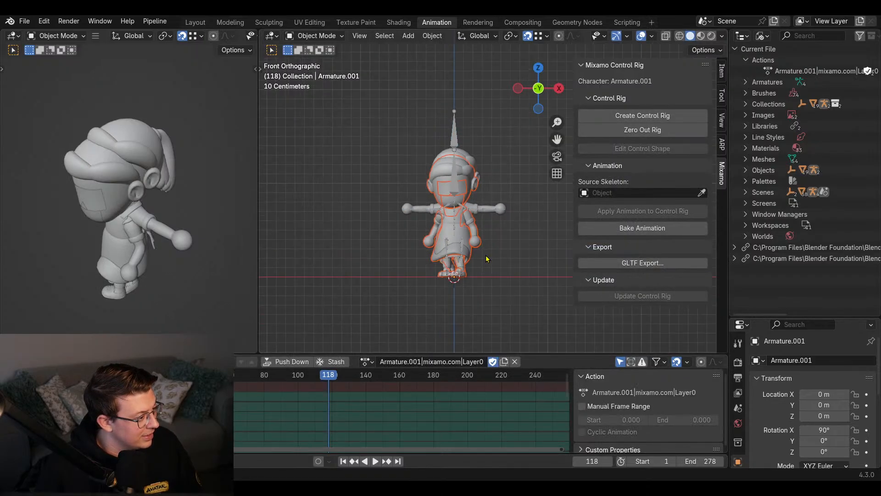
# - Move the imported character about -1 m along the X axis and play its idle animation
pyautogui.press('g')
pyautogui.press('x')
pyautogui.click(412, 248)
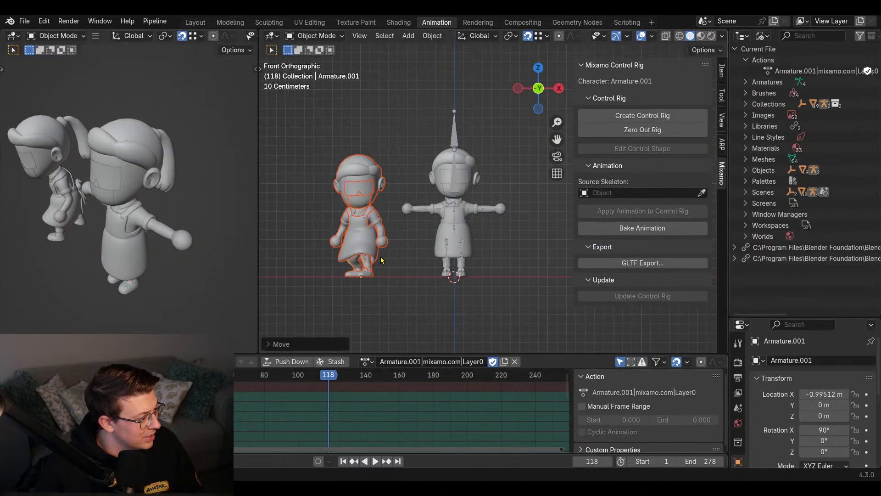
pyautogui.scroll(1, 383, 260)
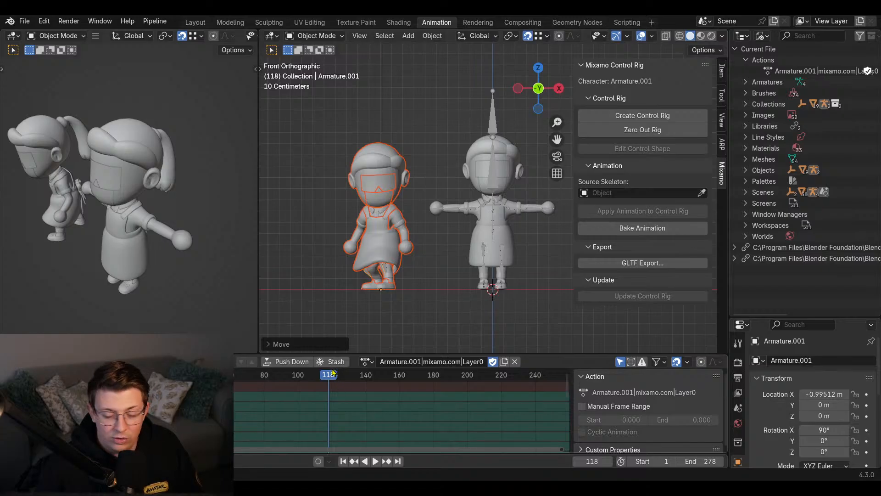
pyautogui.moveTo(304, 382); pyautogui.dragTo(254, 391)
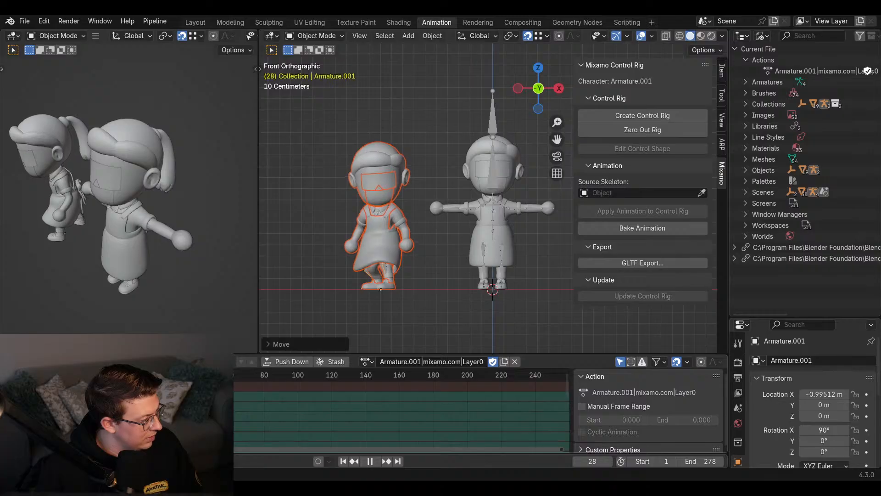
pyautogui.press('space')
# - Assign the Armature.001|mixamo.com|Layer0 action to the original T-posed armature and play it back
pyautogui.click(489, 125)
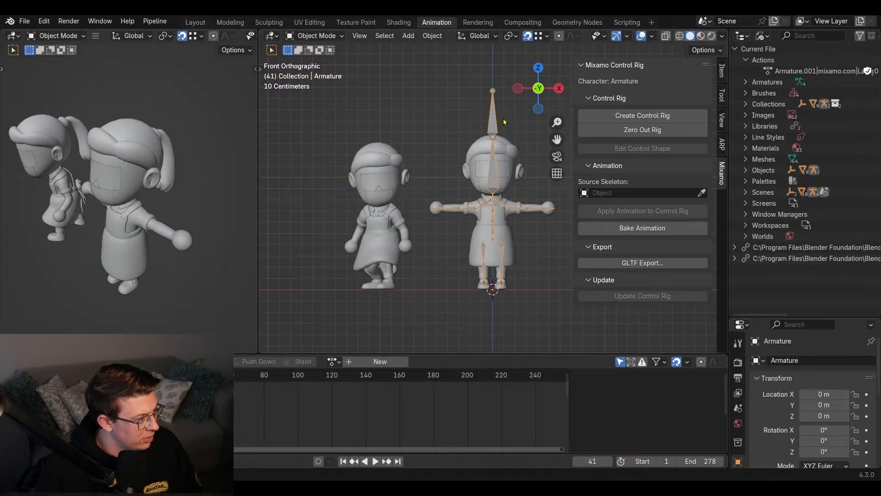
pyautogui.scroll(2, 504, 122)
pyautogui.click(333, 361)
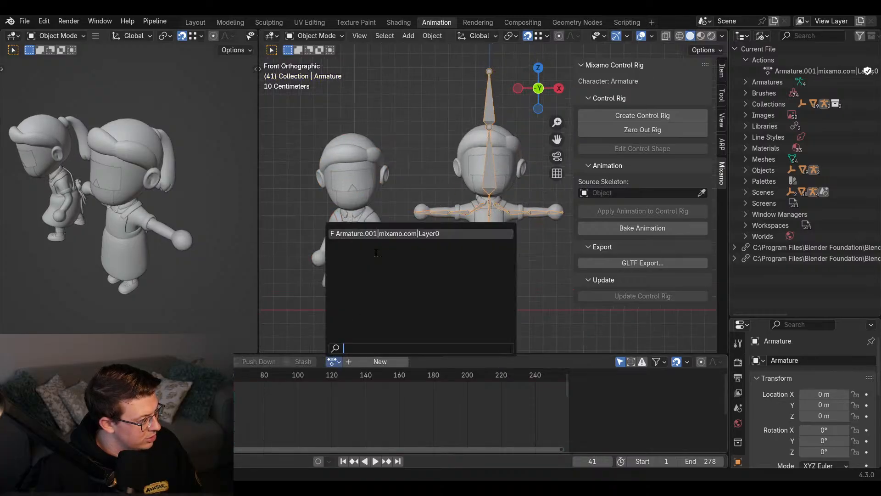
pyautogui.click(399, 233)
pyautogui.scroll(-5, 468, 194)
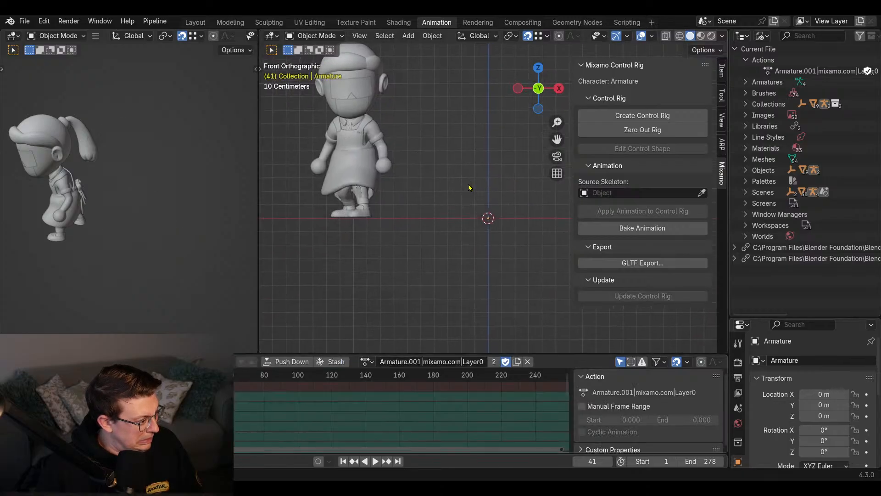
pyautogui.keyDown('shift'); pyautogui.moveTo(437, 301); pyautogui.dragTo(475, 182, button='middle'); pyautogui.keyUp('shift')
pyautogui.scroll(6, 475, 184)
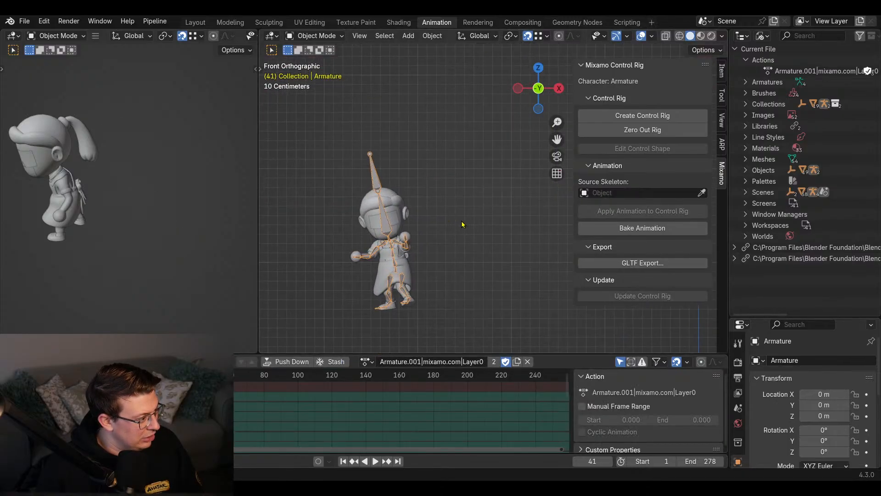
pyautogui.press('space')
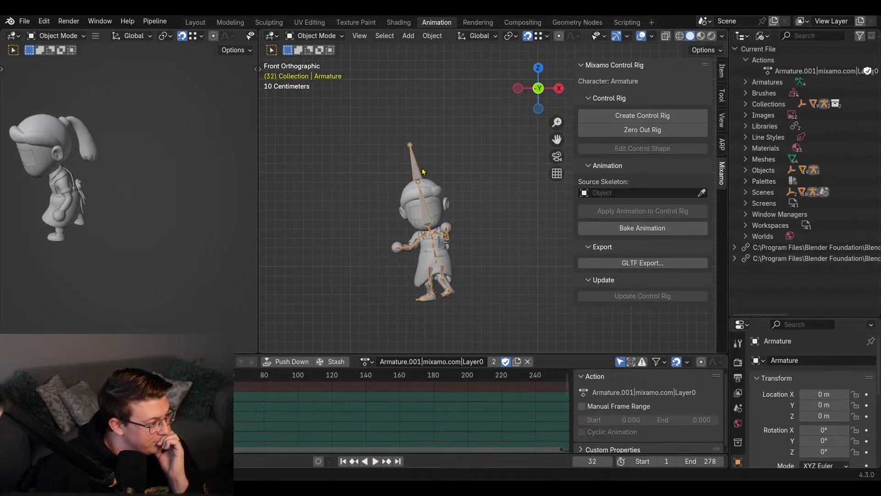
# - Create a Mixamo control rig for the original armature
pyautogui.click(643, 115)
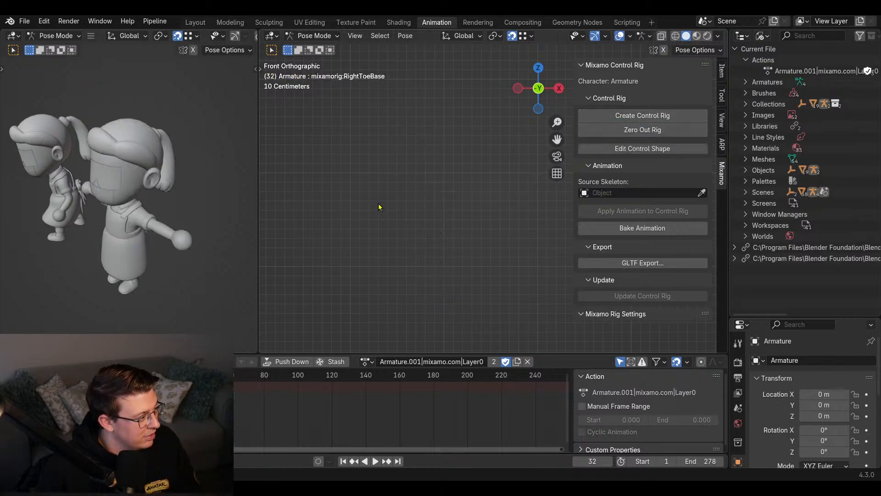
pyautogui.scroll(-3, 373, 261)
pyautogui.keyDown('shift'); pyautogui.moveTo(468, 140); pyautogui.dragTo(329, 268, button='middle'); pyautogui.keyUp('shift')
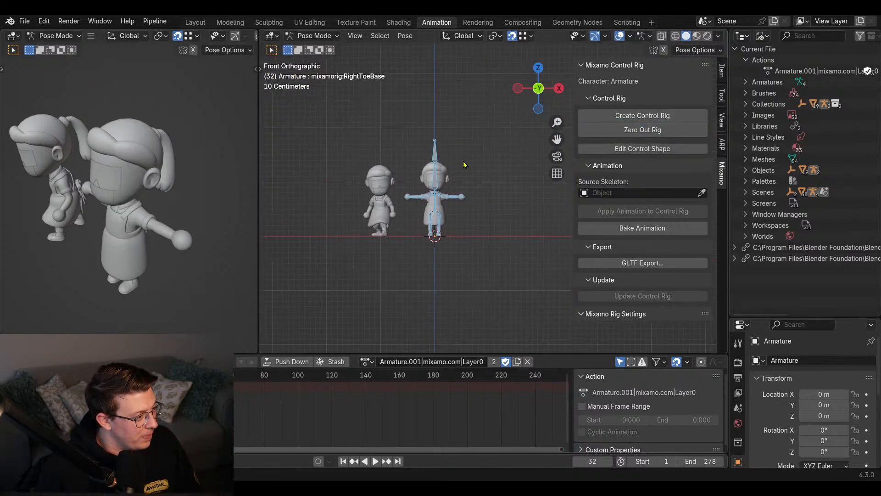
# - Show the viewport in wireframe and examine the bones of the original and the imported characters from several angles
pyautogui.scroll(5, 464, 166)
pyautogui.keyDown('shift'); pyautogui.moveTo(262, 193); pyautogui.dragTo(450, 194, button='middle'); pyautogui.keyUp('shift')
pyautogui.scroll(5, 412, 191)
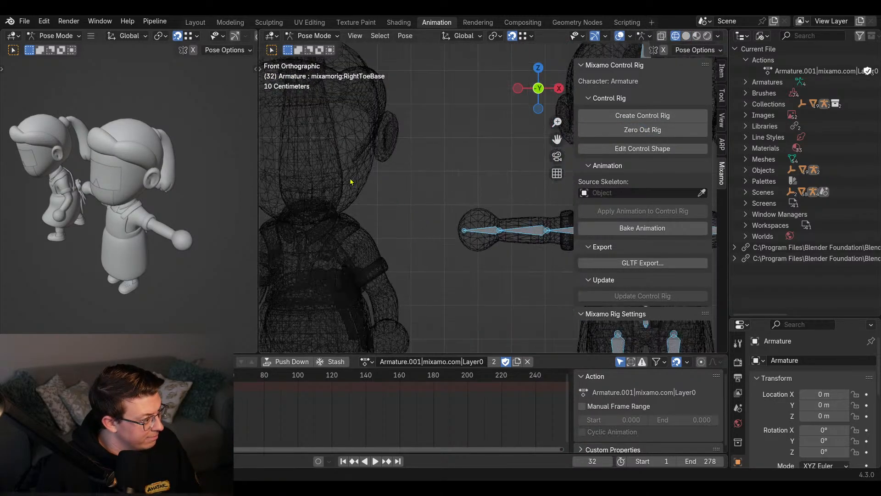
pyautogui.keyDown('shift'); pyautogui.moveTo(352, 182); pyautogui.dragTo(368, 147, button='middle'); pyautogui.keyUp('shift')
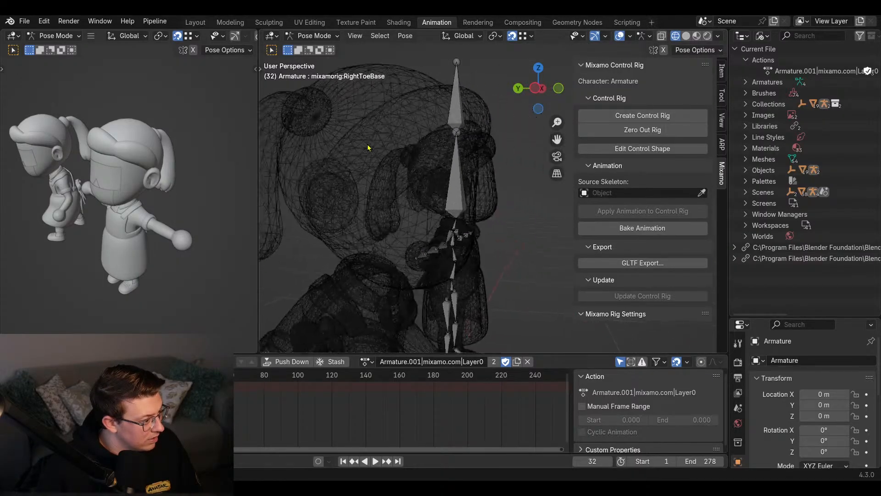
pyautogui.scroll(-2, 368, 191)
pyautogui.scroll(-2, 411, 218)
pyautogui.keyDown('shift'); pyautogui.moveTo(425, 257); pyautogui.dragTo(406, 218, button='middle'); pyautogui.keyUp('shift')
pyautogui.moveTo(468, 237); pyautogui.dragTo(424, 212, button='middle')
pyautogui.scroll(3, 396, 196)
pyautogui.scroll(-4, 424, 212)
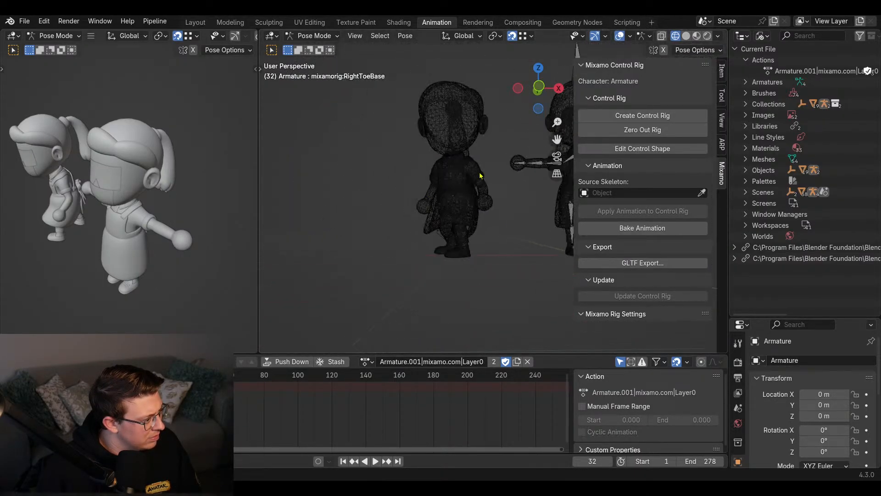
# - Set the outliner to display scenes, list the scene's objects and select Armature.001
pyautogui.click(762, 36)
pyautogui.click(786, 63)
pyautogui.click(746, 49)
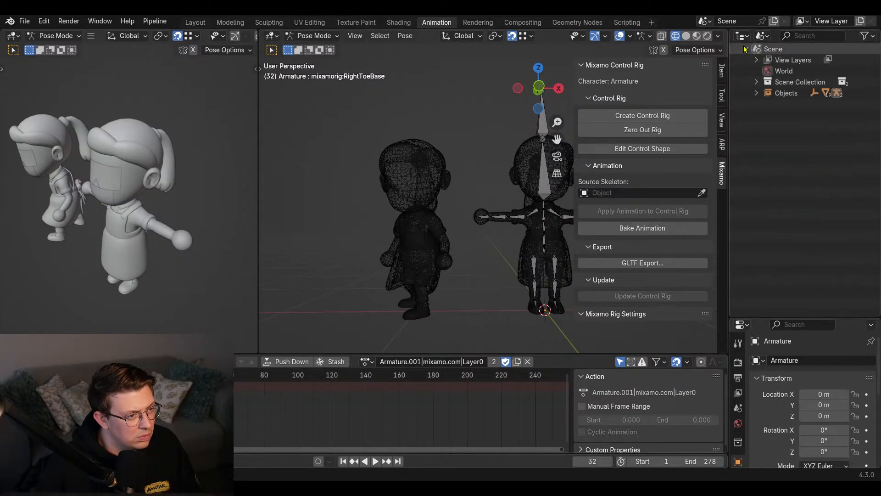
pyautogui.click(756, 93)
pyautogui.click(798, 115)
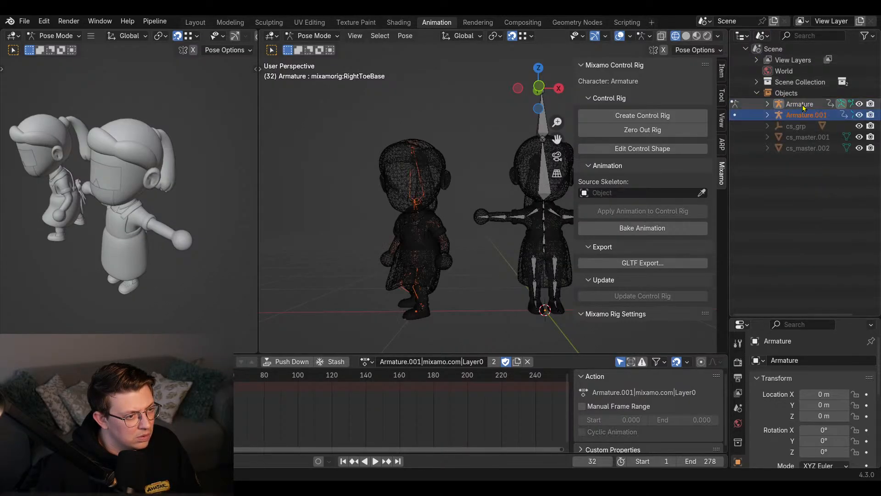
# - Return to Object Mode and delete the imported character together with its armature and meshes
pyautogui.keyDown('shift'); pyautogui.moveTo(436, 180); pyautogui.dragTo(466, 179, button='middle'); pyautogui.keyUp('shift')
pyautogui.scroll(2, 413, 171)
pyautogui.scroll(-3, 464, 179)
pyautogui.moveTo(386, 178); pyautogui.dragTo(285, 182, button='middle')
pyautogui.scroll(-1, 294, 172)
pyautogui.moveTo(344, 110); pyautogui.dragTo(457, 302)
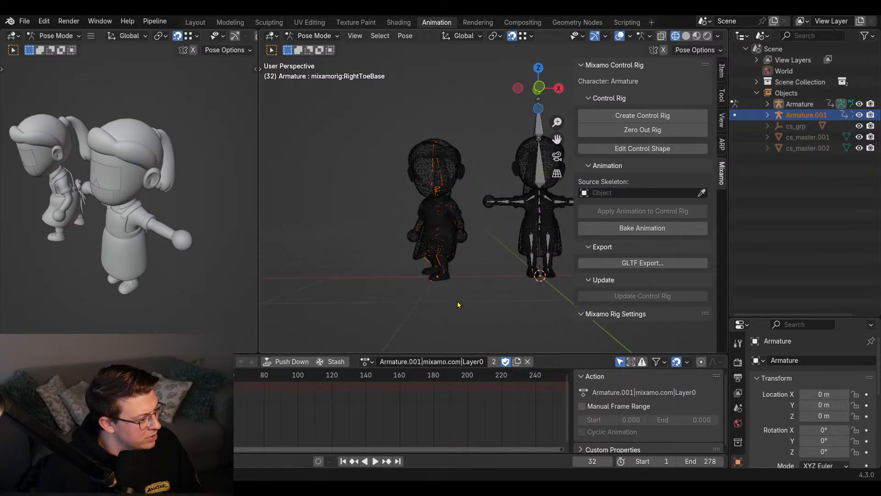
pyautogui.hotkey('ctrl', 'Tab')
pyautogui.click(436, 156)
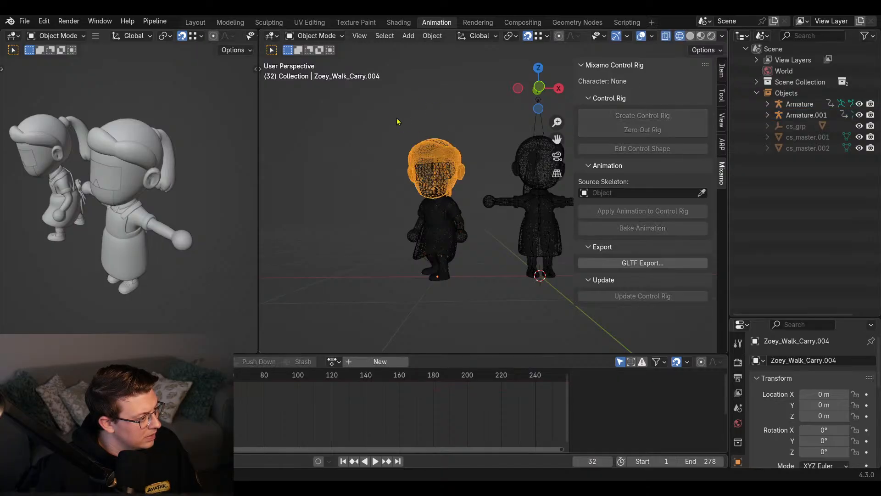
pyautogui.press('x')
pyautogui.click(465, 281)
pyautogui.moveTo(473, 280); pyautogui.dragTo(596, 184, button='middle')
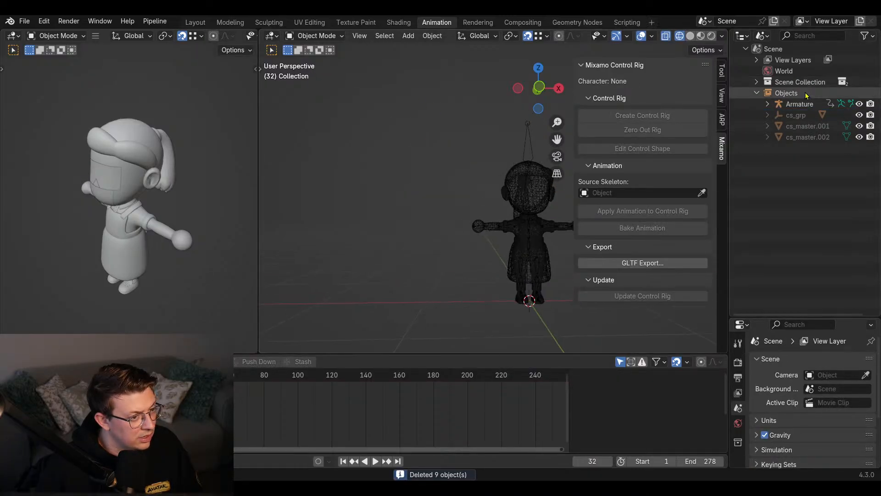
# - Display the Blender File data in the outliner and delete the Armature.001|mixamo.com|Layer0 action
pyautogui.click(762, 37)
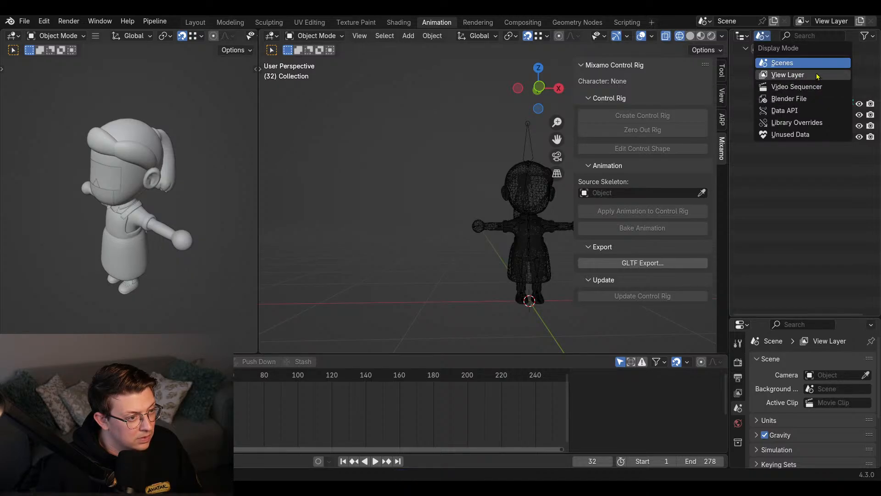
pyautogui.click(790, 98)
pyautogui.click(788, 72)
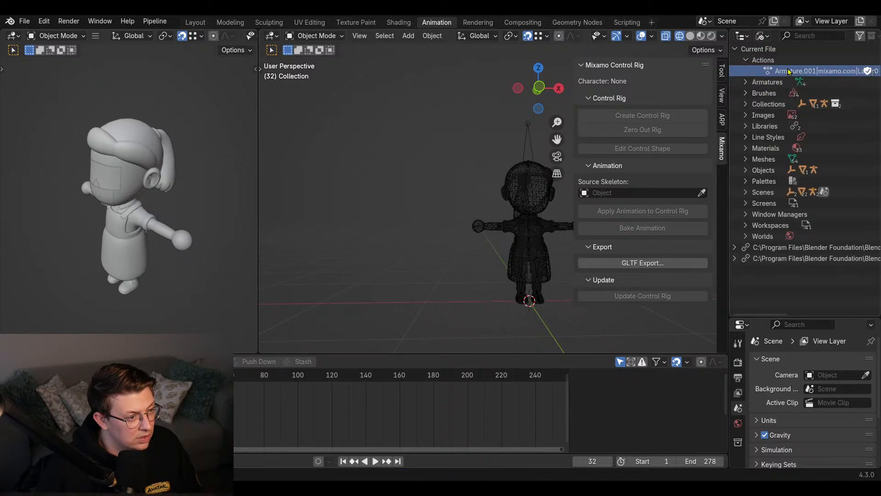
pyautogui.rightClick(789, 72)
pyautogui.click(789, 70)
pyautogui.keyDown('shift'); pyautogui.moveTo(419, 185); pyautogui.dragTo(341, 125, button='middle'); pyautogui.keyUp('shift')
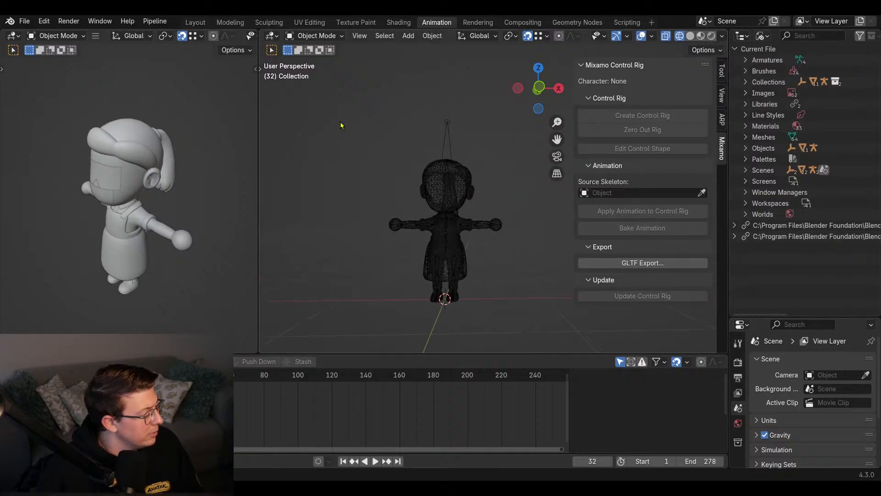
# - Start a new FBX import, choose Idle.fbx from Downloads and expand the armature import options
pyautogui.click(24, 21)
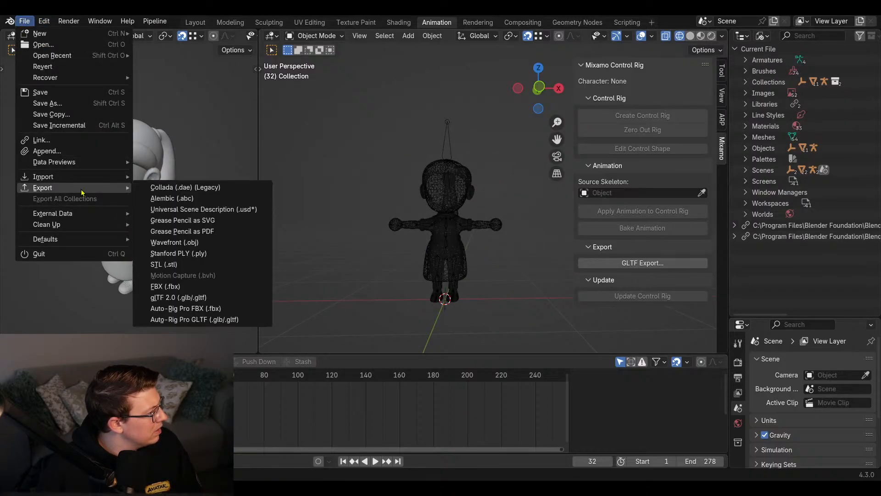
pyautogui.moveTo(96, 172)
pyautogui.click(175, 276)
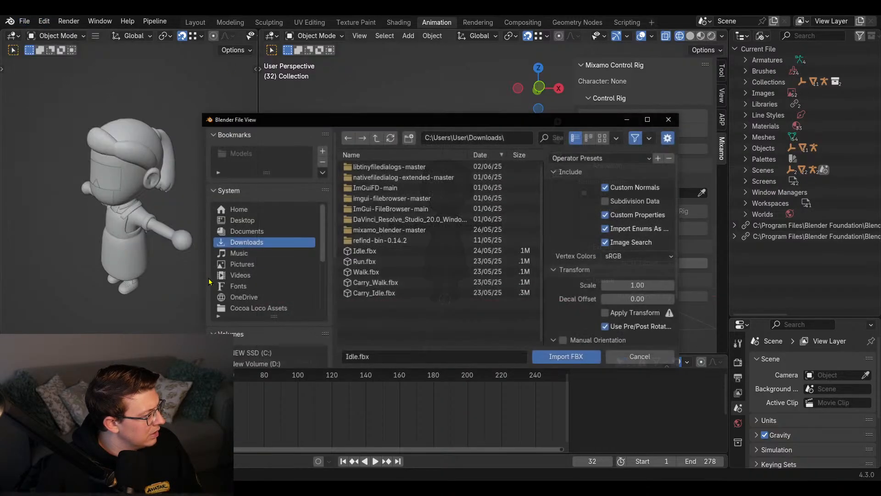
pyautogui.click(388, 251)
pyautogui.scroll(-3, 589, 263)
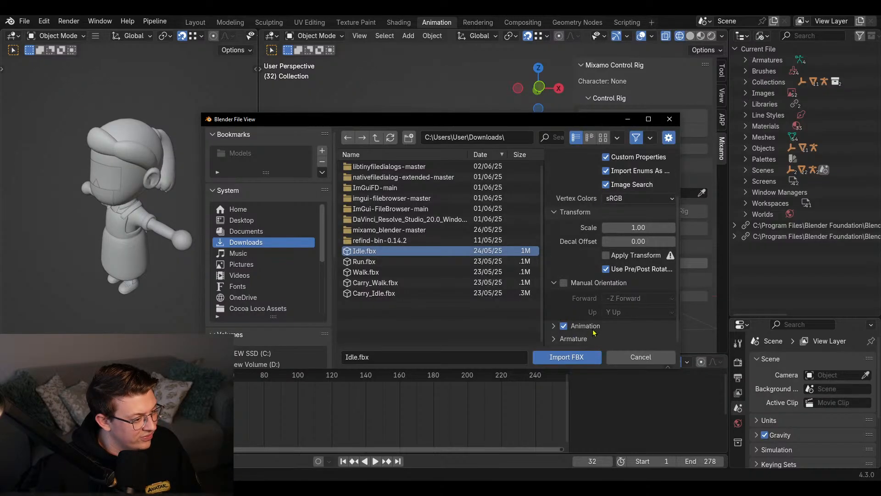
pyautogui.scroll(-3, 606, 320)
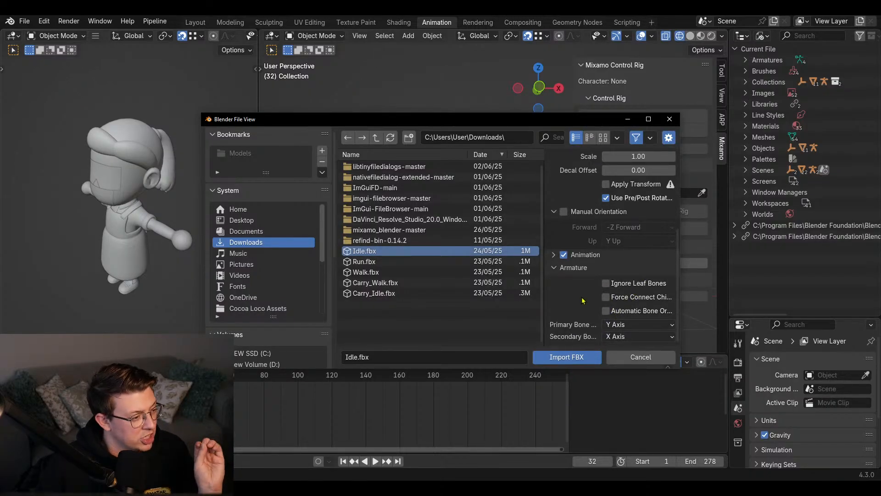
# - Expand the animation import options and apply the Mixamo operator preset to the FBX import
pyautogui.click(582, 256)
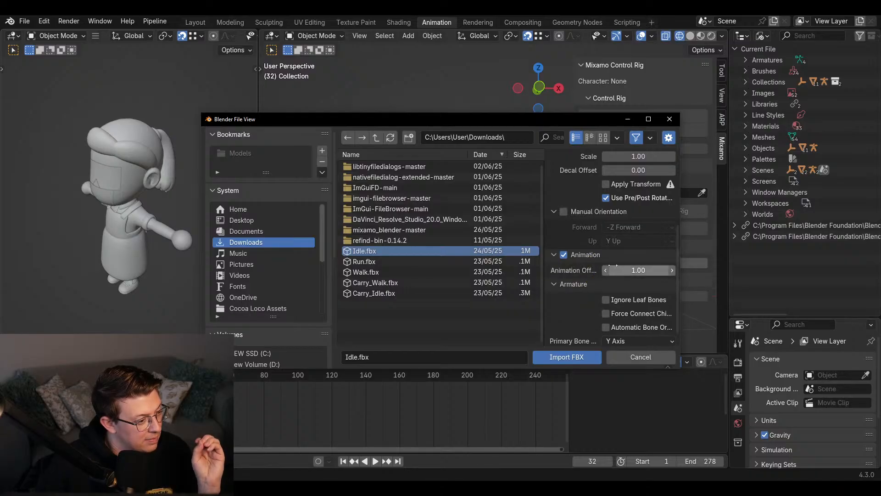
pyautogui.click(615, 270)
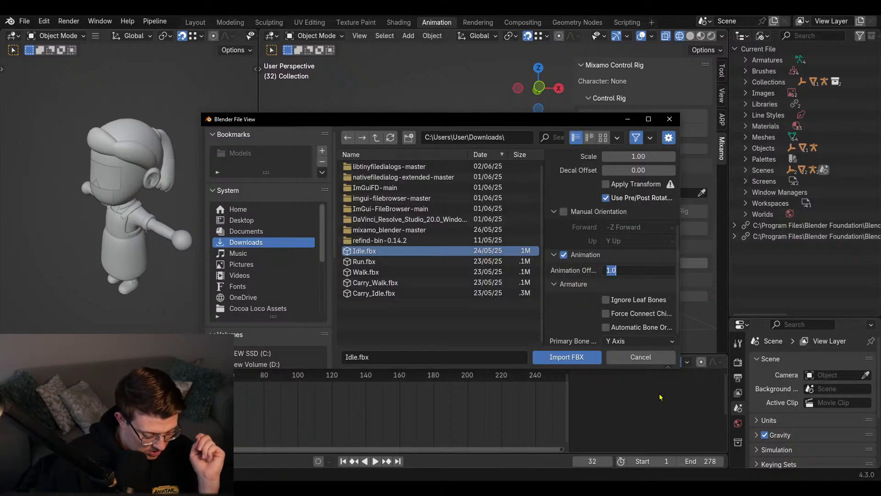
pyautogui.scroll(6, 575, 222)
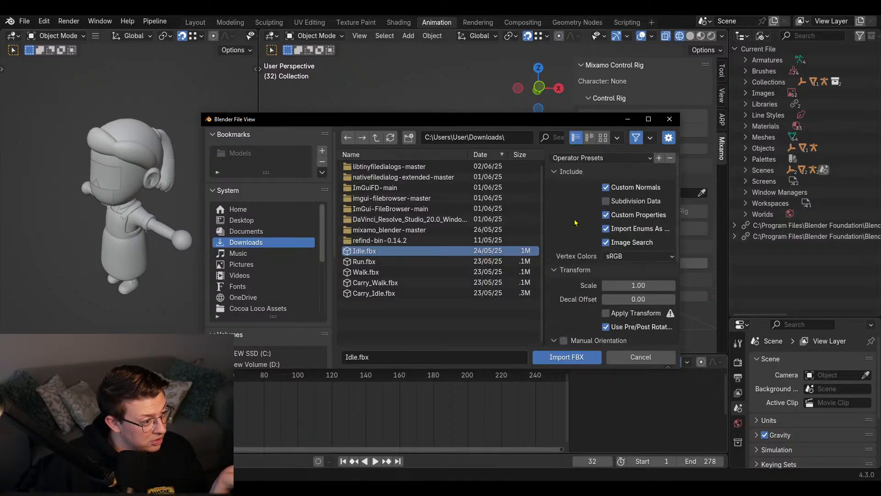
pyautogui.click(614, 158)
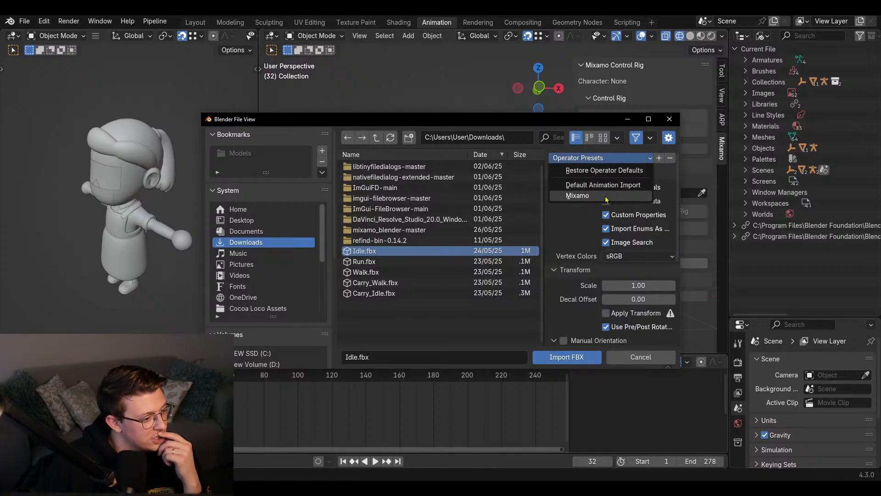
pyautogui.click(577, 195)
# - Set the Animation Offset to 0.00 and import Idle.fbx
pyautogui.scroll(-7, 572, 266)
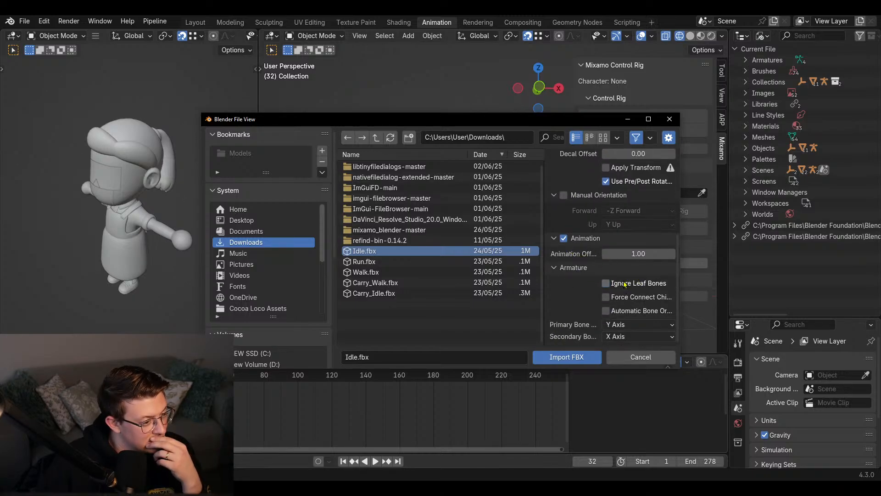
pyautogui.click(630, 252)
pyautogui.press('Return')
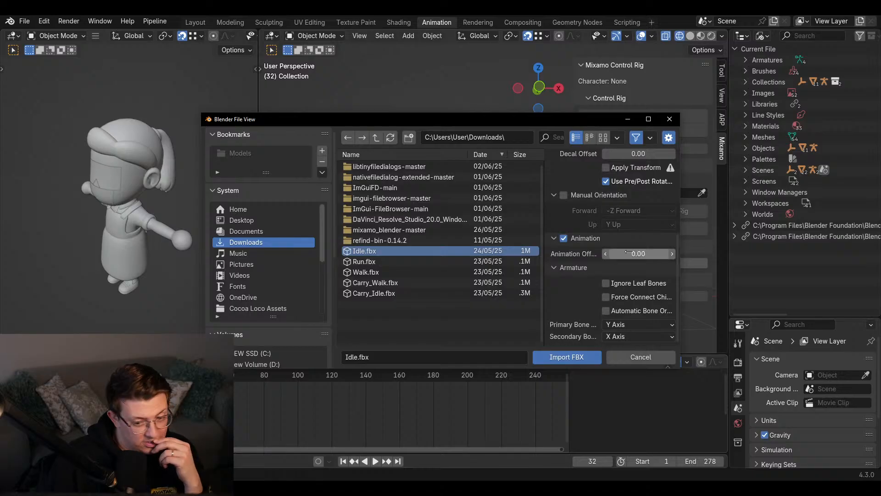
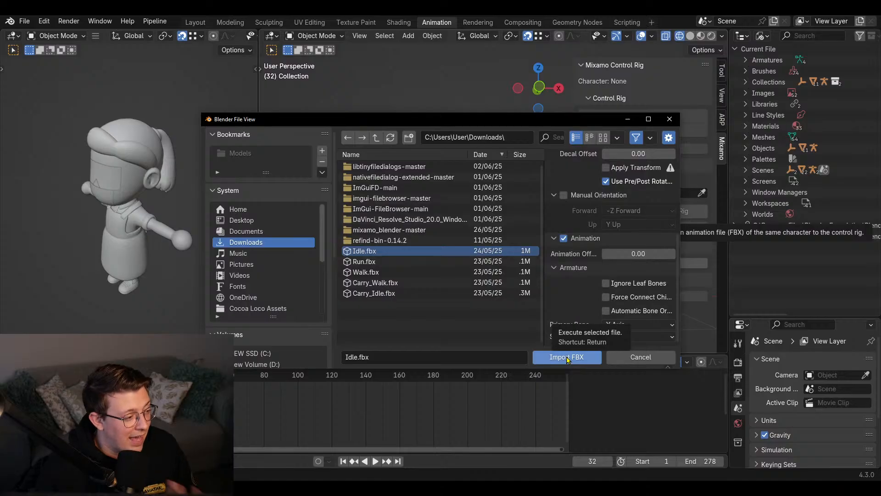
pyautogui.click(567, 357)
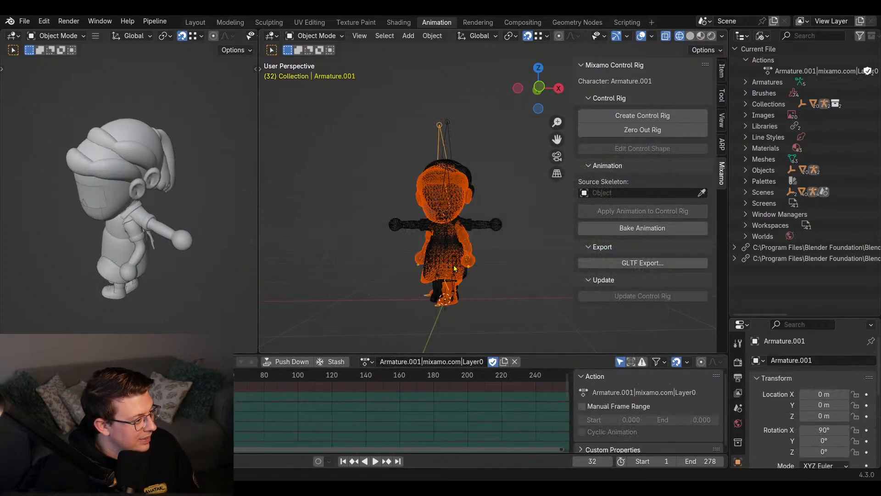
# - Move the newly imported armature along the global X axis by about -1.18 m, beside the original character
pyautogui.keyDown('shift'); pyautogui.moveTo(508, 187); pyautogui.dragTo(516, 225, button='middle'); pyautogui.keyUp('shift')
pyautogui.press('g')
pyautogui.press('x')
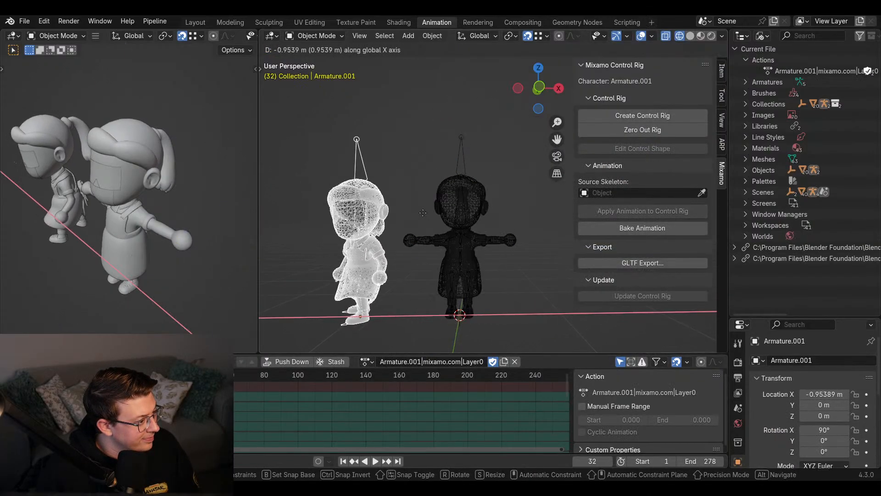
pyautogui.click(397, 214)
# - Rename the imported armature's action to Idle
pyautogui.click(462, 155)
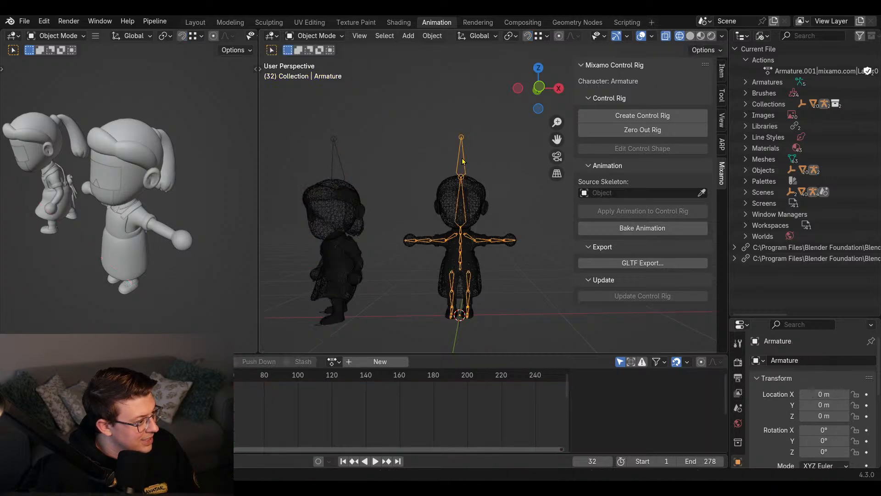
pyautogui.click(335, 157)
pyautogui.doubleClick(381, 361)
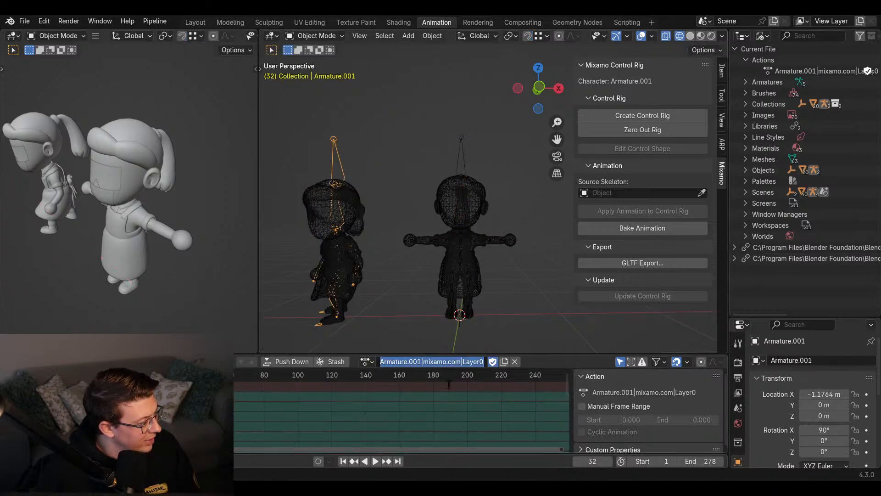
pyautogui.write('Idle')
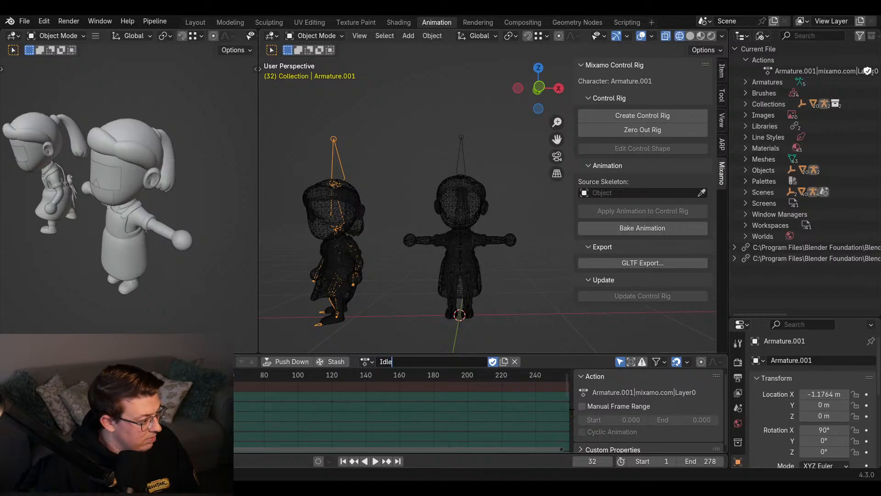
pyautogui.press('Return')
# - Assign the Idle action to the original character's armature and play it back with the character in view
pyautogui.click(465, 155)
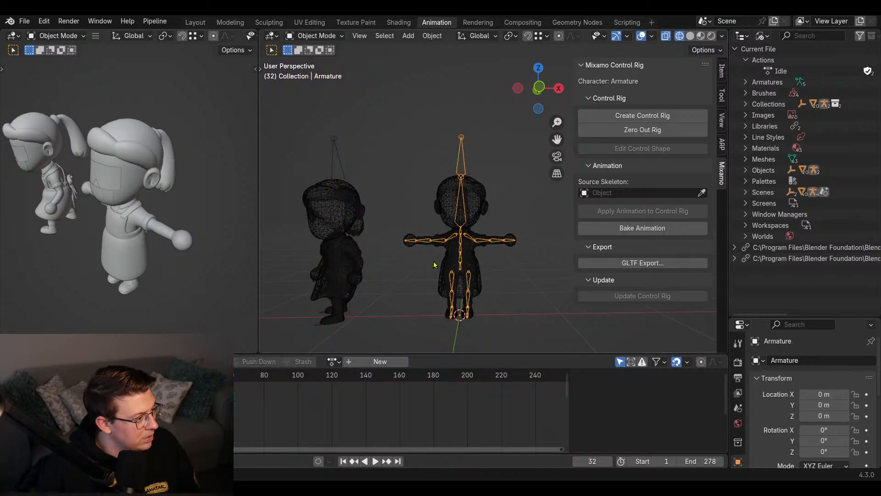
pyautogui.click(332, 362)
pyautogui.click(370, 230)
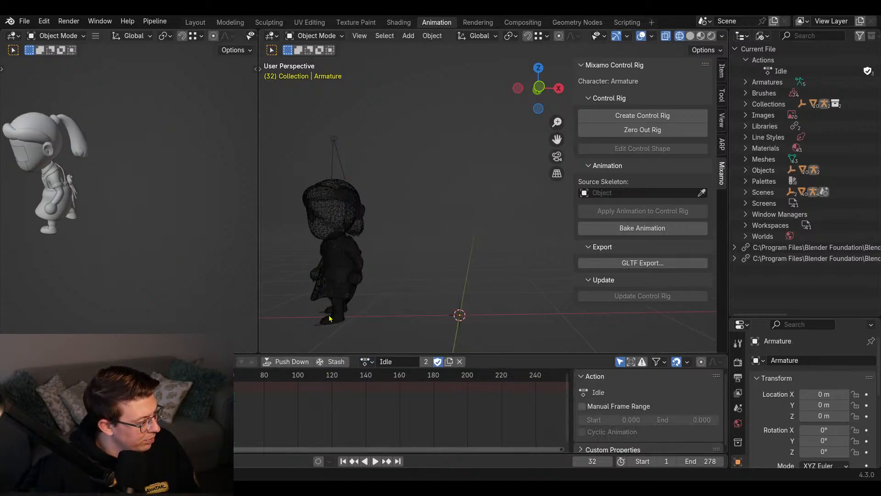
pyautogui.scroll(-5, 330, 317)
pyautogui.keyDown('shift'); pyautogui.moveTo(384, 248); pyautogui.dragTo(428, 90, button='middle'); pyautogui.keyUp('shift')
pyautogui.keyDown('shift'); pyautogui.moveTo(335, 324); pyautogui.dragTo(461, 192, button='middle'); pyautogui.keyUp('shift')
pyautogui.scroll(2, 462, 192)
pyautogui.keyDown('shift'); pyautogui.moveTo(408, 185); pyautogui.dragTo(396, 230, button='middle'); pyautogui.keyUp('shift')
pyautogui.scroll(2, 373, 223)
pyautogui.press('space')
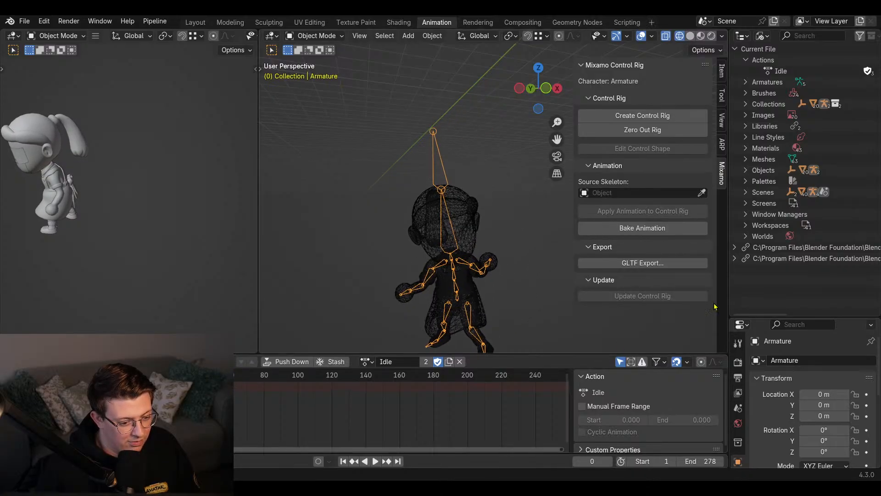
# - Delete the original character's armature together with its meshes
pyautogui.scroll(-5, 487, 187)
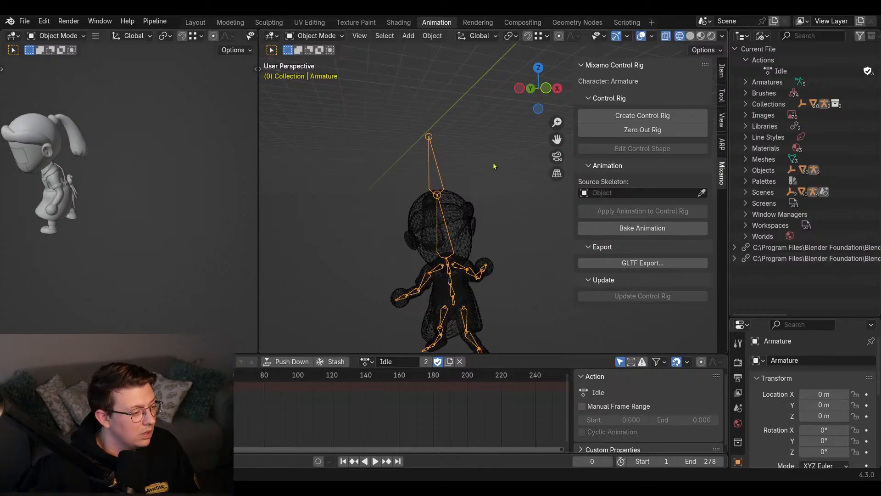
pyautogui.press('a')
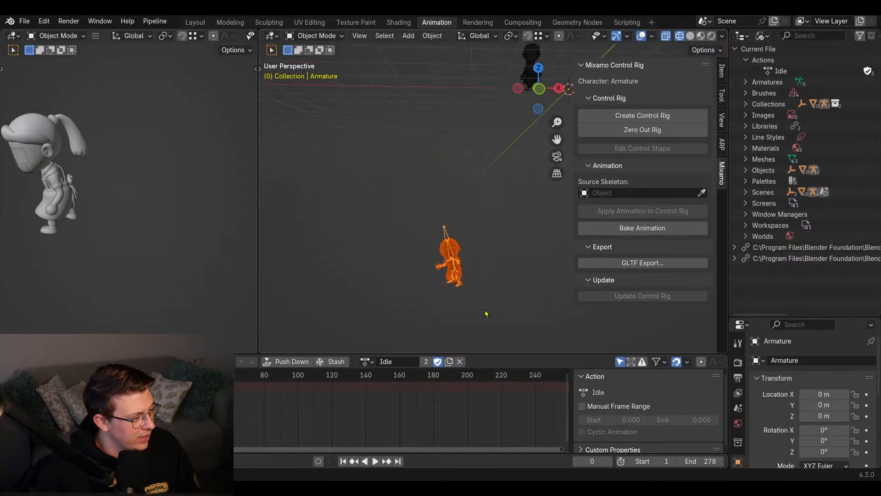
pyautogui.press('Delete')
pyautogui.press('Home')
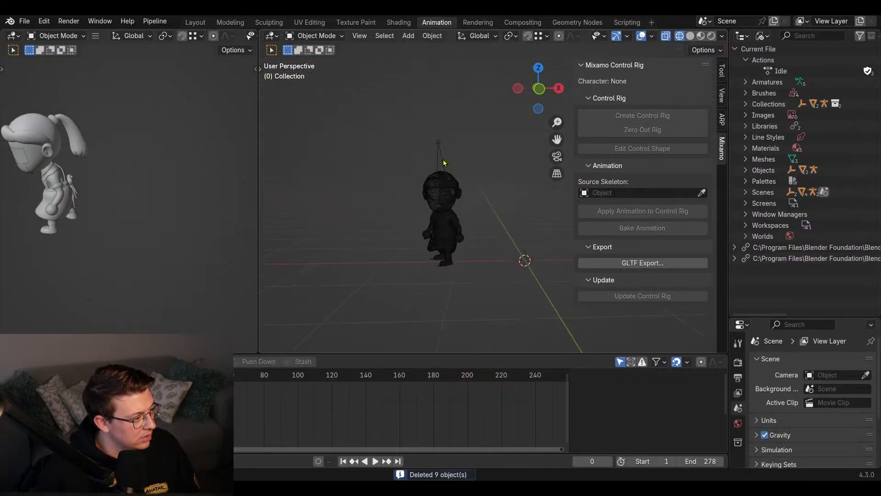
# - Undo the character's deletion and the assignment of the Idle action to its armature
pyautogui.click(444, 163)
pyautogui.scroll(-1, 423, 207)
pyautogui.moveTo(430, 217)
pyautogui.keyDown('shift'); pyautogui.mouseDown(button='middle')
pyautogui.moveTo(432, 173)
pyautogui.moveTo(417, 228)
pyautogui.mouseUp(button='middle'); pyautogui.keyUp('shift')
pyautogui.hotkey('ctrl', 'z')
pyautogui.hotkey('ctrl', 'z')
pyautogui.hotkey('ctrl', 'z')
# - Play the scene briefly and examine the imported armature's Idle keyframes along the timeline
pyautogui.scroll(2, 419, 227)
pyautogui.moveTo(487, 209); pyautogui.dragTo(466, 211, button='middle')
pyautogui.press('space')
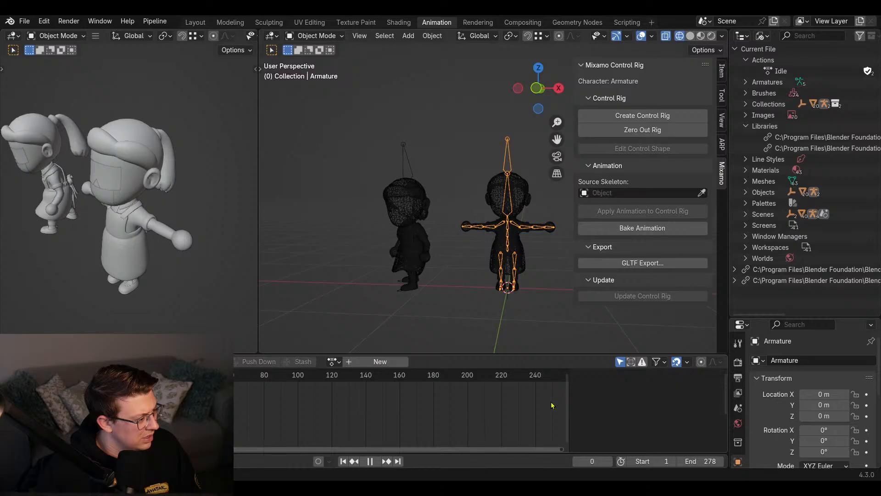
pyautogui.press('space')
pyautogui.click(409, 151)
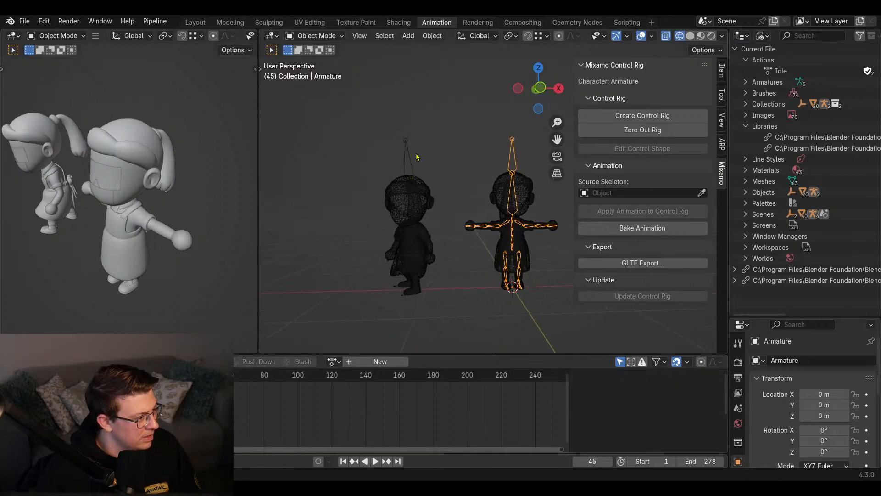
pyautogui.scroll(2, 410, 153)
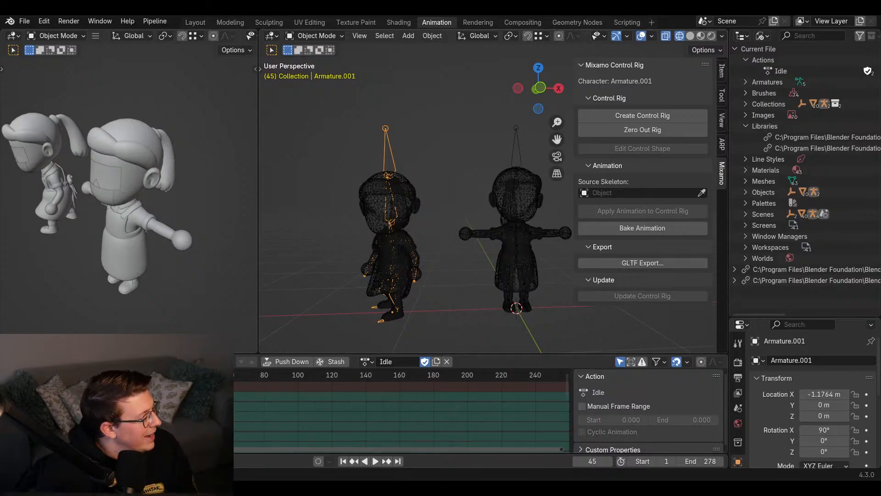
pyautogui.scroll(-2, 339, 413)
pyautogui.moveTo(233, 375); pyautogui.dragTo(201, 375)
pyautogui.scroll(-5, 340, 413)
pyautogui.scroll(2, 279, 399)
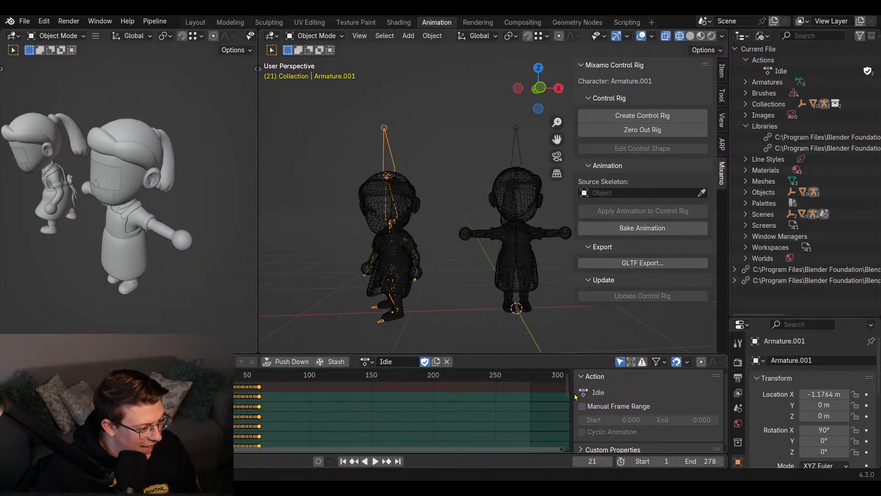
pyautogui.moveTo(568, 391); pyautogui.dragTo(571, 432)
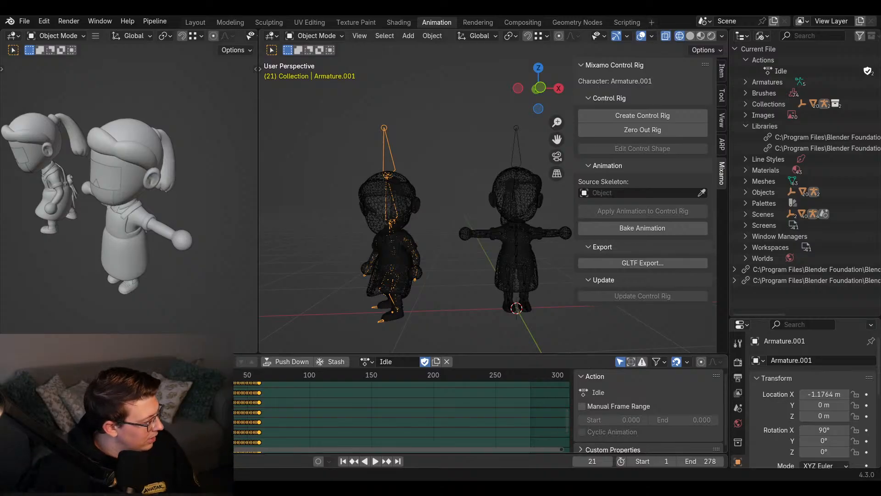
pyautogui.scroll(-5, 401, 417)
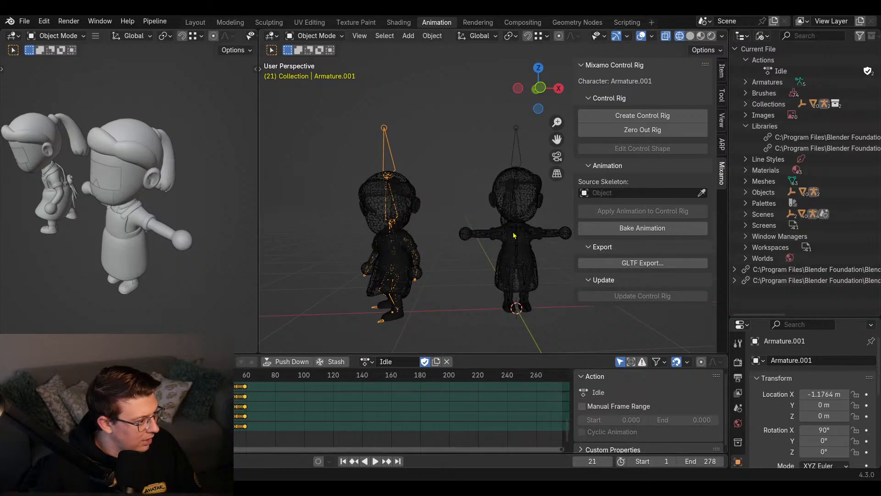
# - Assign the Idle action to the original armature with both armatures selected and scrub the timeline to frame 0
pyautogui.click(526, 146)
pyautogui.click(332, 361)
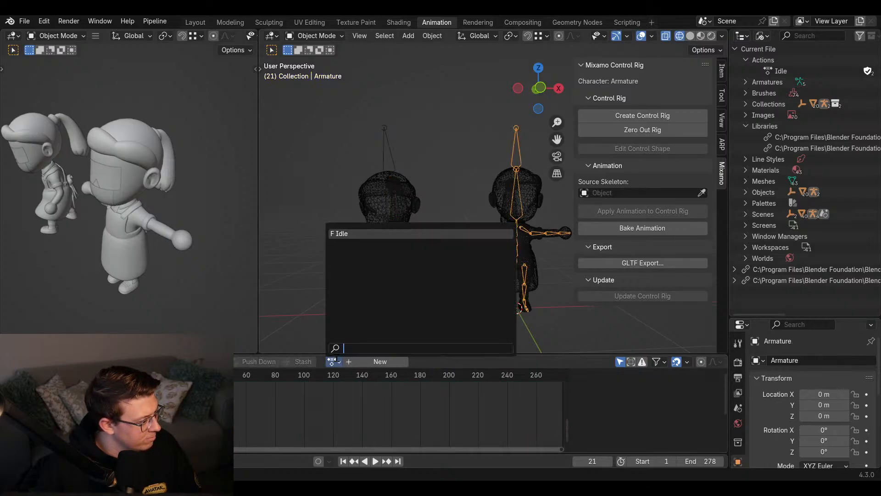
pyautogui.click(378, 159)
pyautogui.click(519, 151)
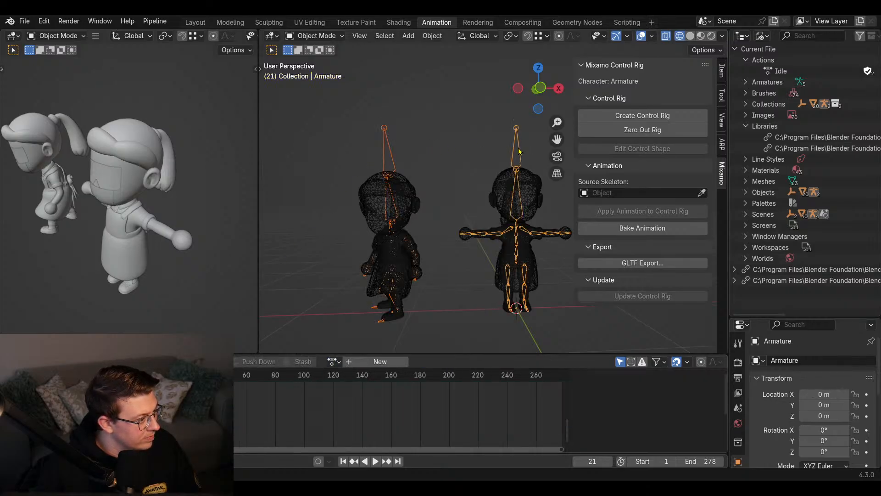
pyautogui.click(332, 361)
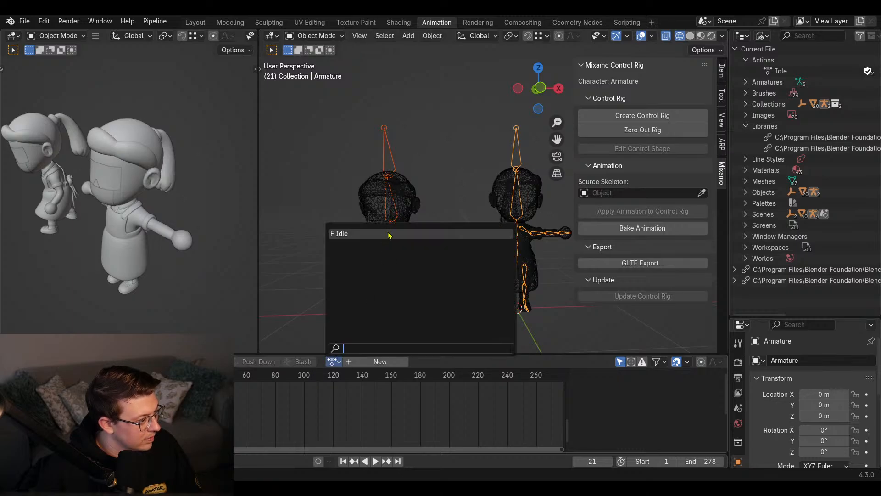
pyautogui.click(388, 235)
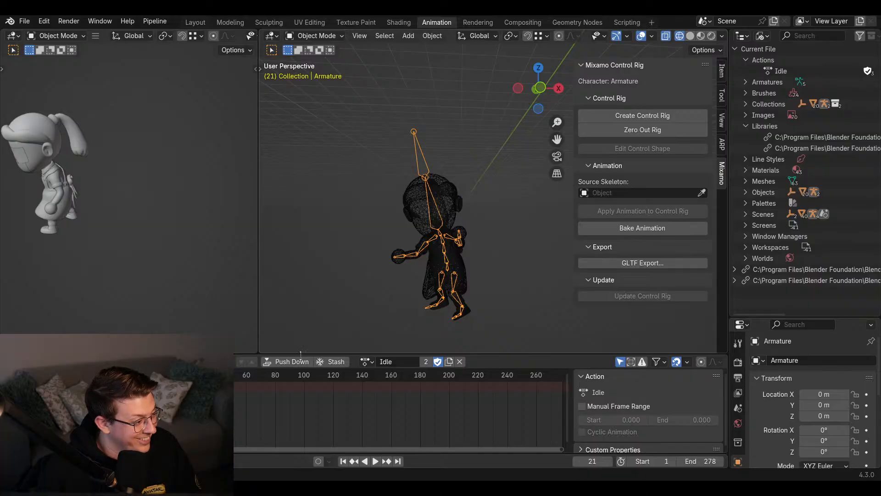
pyautogui.moveTo(190, 375); pyautogui.dragTo(160, 375)
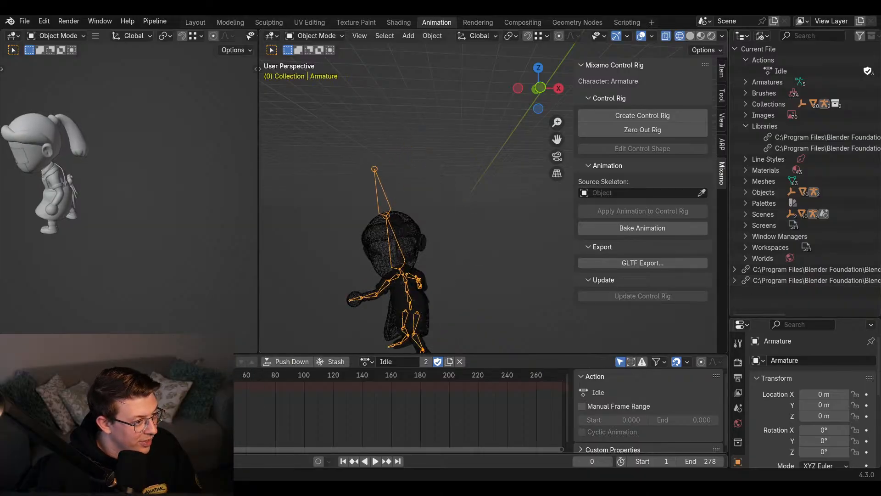
# - Set Armature.001 as the Mixamo source skeleton, try to bake the animation and play it back from frame 0
pyautogui.click(630, 227)
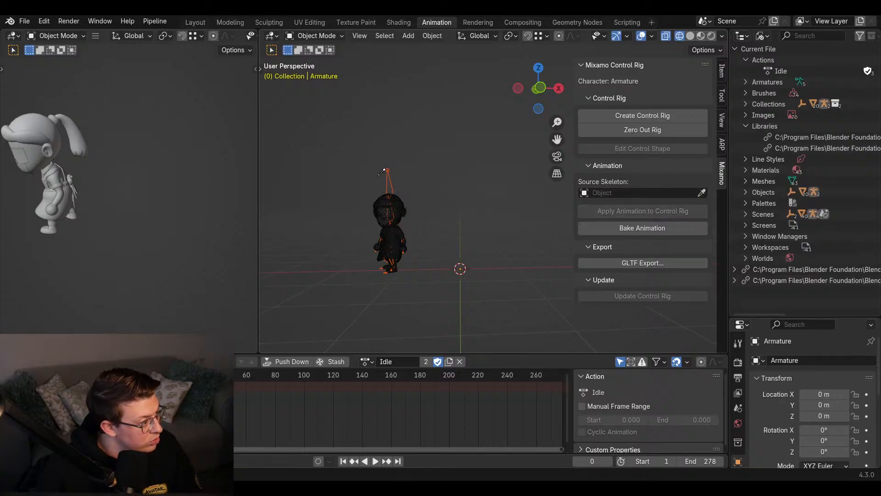
pyautogui.click(388, 182)
pyautogui.keyDown('shift'); pyautogui.moveTo(389, 248); pyautogui.dragTo(408, 204, button='middle'); pyautogui.keyUp('shift')
pyautogui.click(641, 227)
pyautogui.press('space')
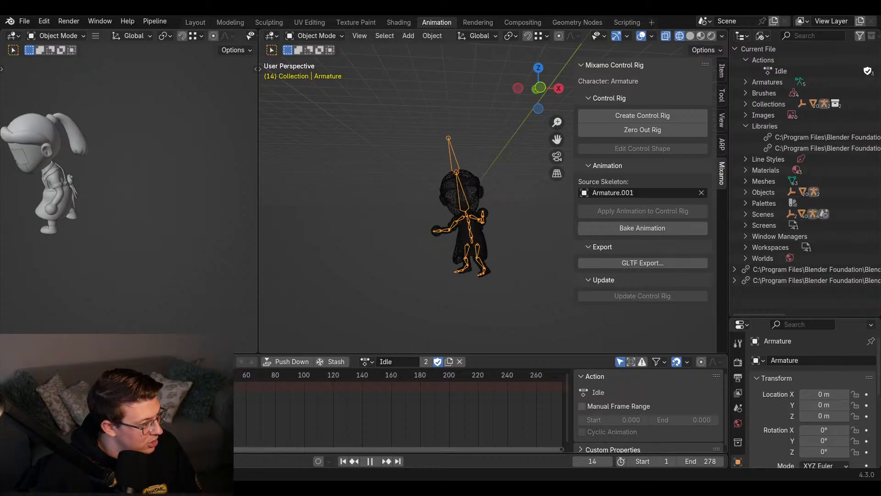
pyautogui.moveTo(179, 377); pyautogui.dragTo(159, 407)
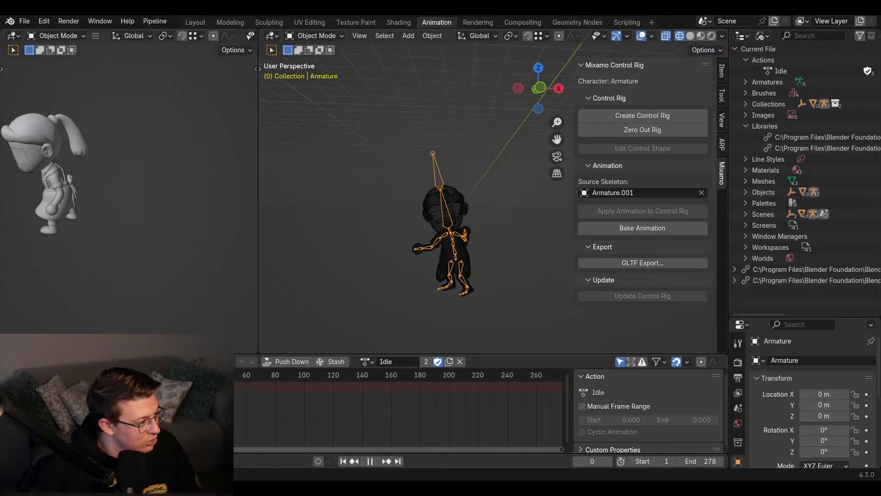
pyautogui.press('space')
pyautogui.keyDown('shift'); pyautogui.moveTo(423, 170); pyautogui.dragTo(419, 186, button='middle'); pyautogui.keyUp('shift')
pyautogui.scroll(-4, 501, 187)
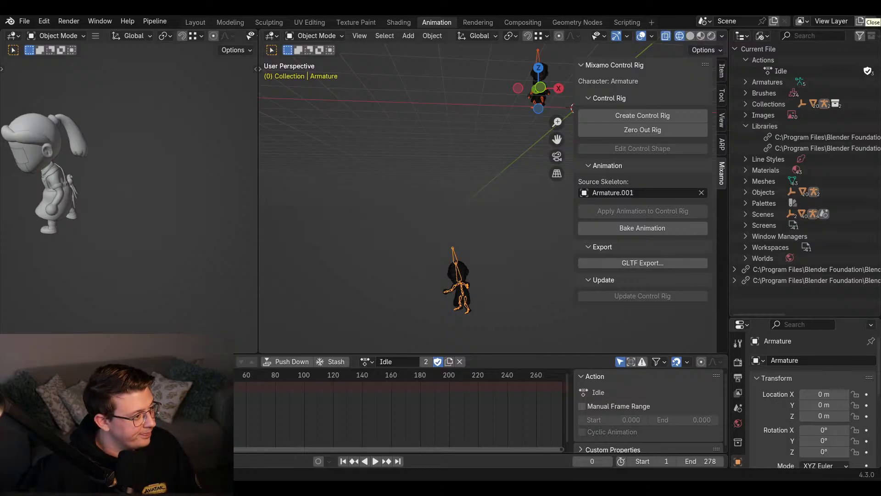
# - Search the system's apps for Blender and launch a new instance of Blender 4.3
pyautogui.press('super')
pyautogui.write('belnder')
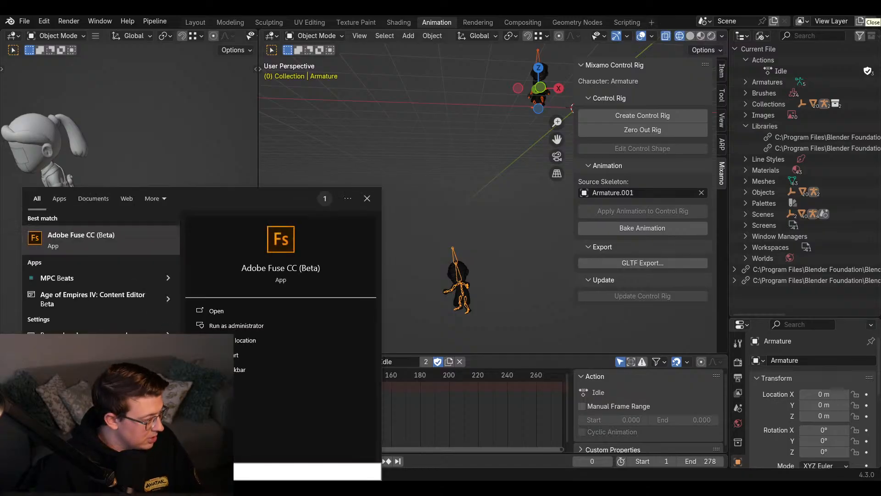
pyautogui.press('BackSpace')
pyautogui.press('BackSpace')
pyautogui.press('BackSpace')
pyautogui.press('BackSpace')
pyautogui.press('BackSpace')
pyautogui.press('BackSpace')
pyautogui.write('lend')
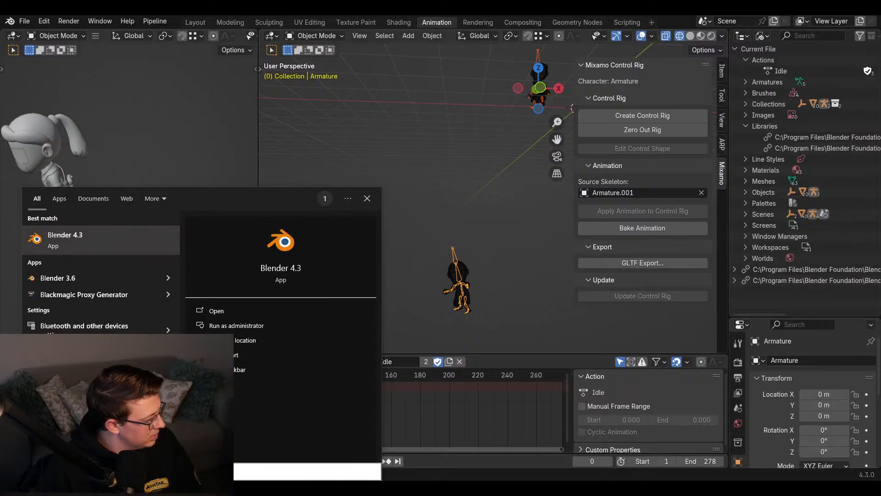
pyautogui.press('Return')
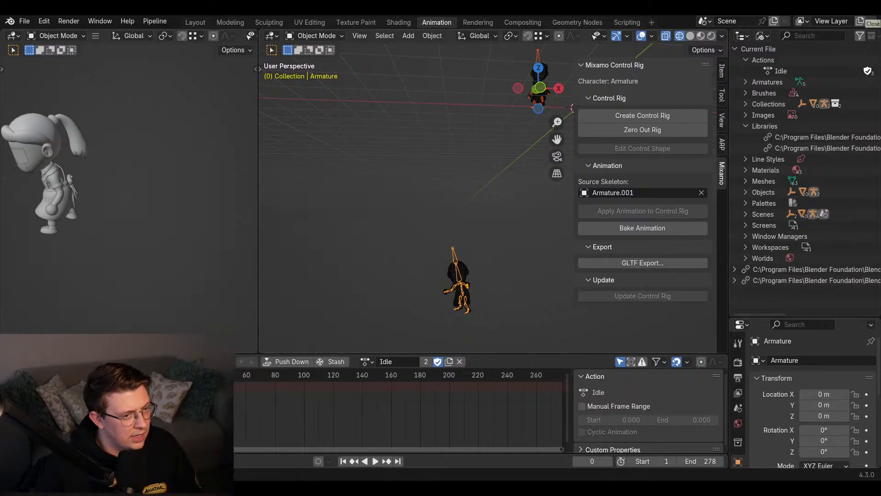
# - Close the current Blender session without saving and reopen the recent file Zoey_Mixamo_23_05_25.blend in the new instance
pyautogui.click(871, 9)
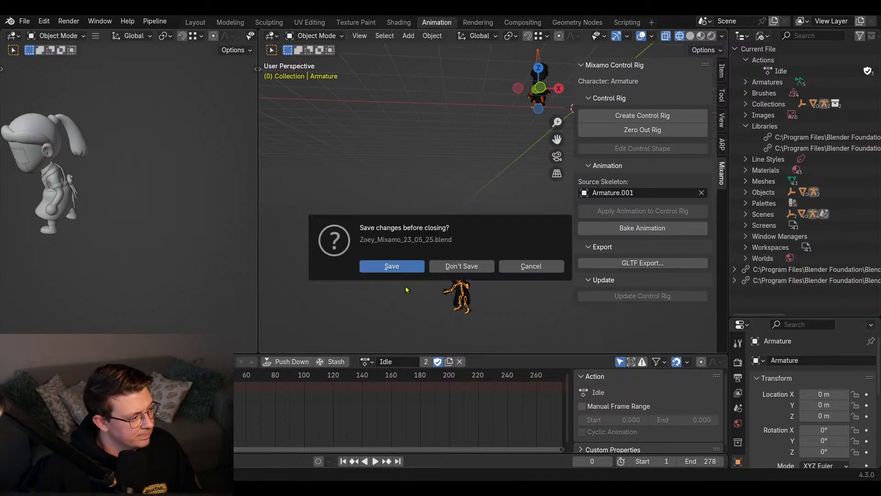
pyautogui.click(462, 266)
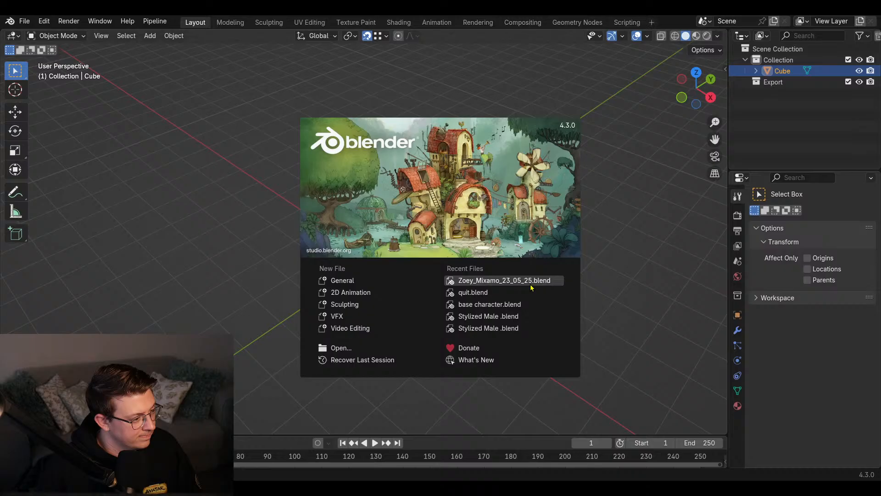
pyautogui.click(531, 283)
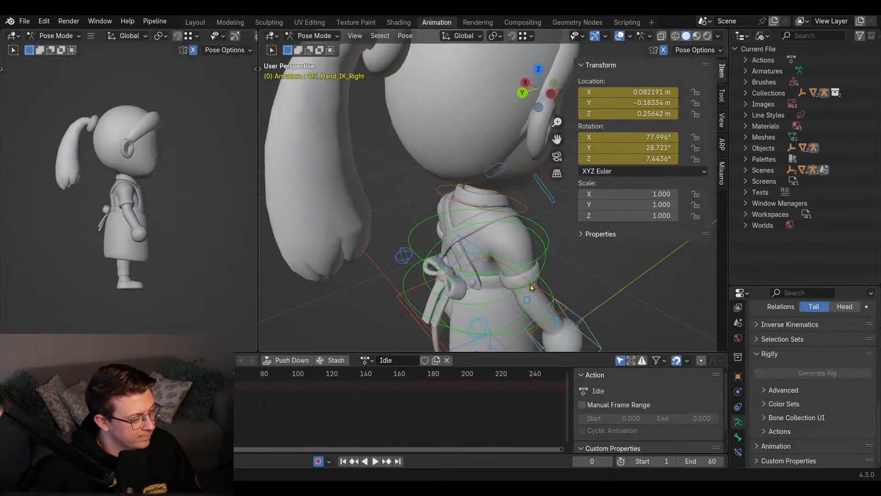
# - Play the rigged character's existing Idle action and examine it in front view and from another angle
pyautogui.scroll(-3, 517, 269)
pyautogui.press('KP_1')
pyautogui.scroll(1, 400, 203)
pyautogui.keyDown('shift'); pyautogui.moveTo(389, 300); pyautogui.dragTo(382, 346, button='middle'); pyautogui.keyUp('shift')
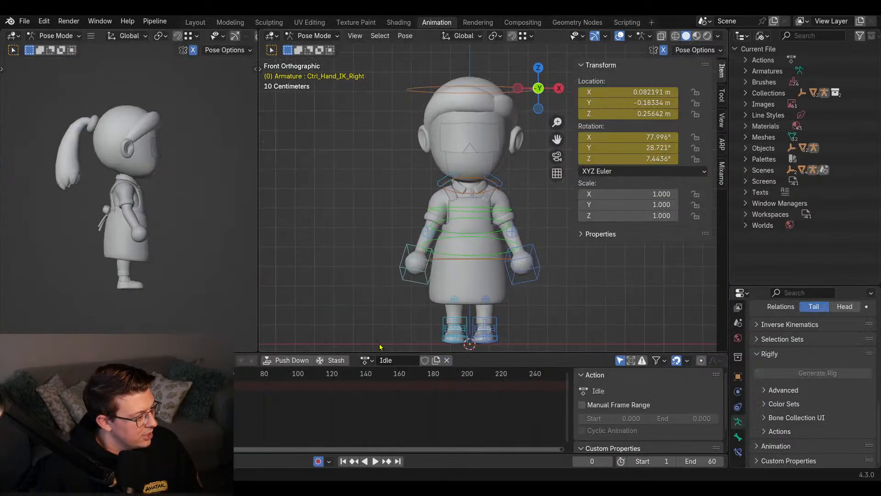
pyautogui.keyDown('shift'); pyautogui.moveTo(430, 291); pyautogui.dragTo(399, 264, button='middle'); pyautogui.keyUp('shift')
pyautogui.scroll(1, 397, 258)
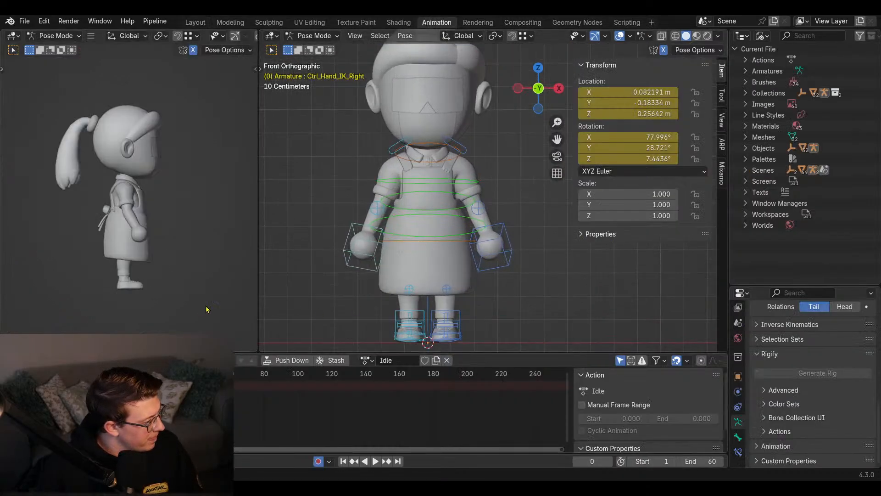
pyautogui.press('space')
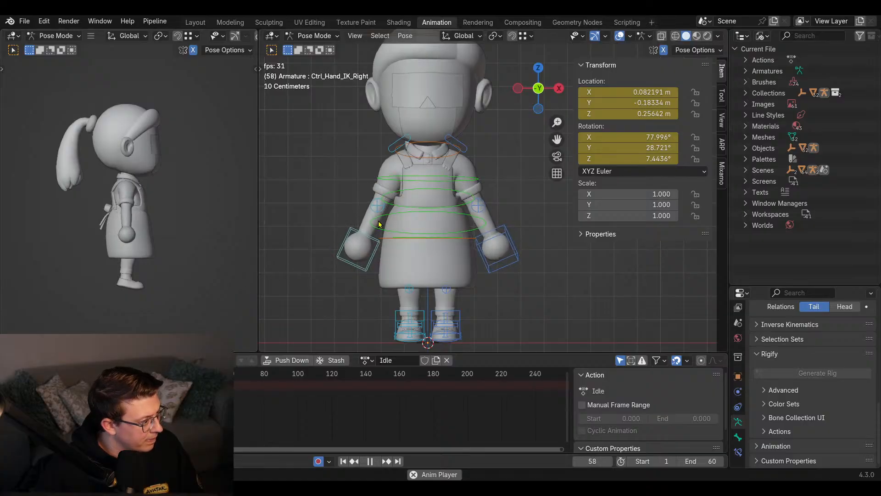
pyautogui.keyDown('shift'); pyautogui.moveTo(379, 225); pyautogui.dragTo(384, 240, button='middle'); pyautogui.keyUp('shift')
pyautogui.moveTo(142, 206); pyautogui.dragTo(82, 246, button='middle')
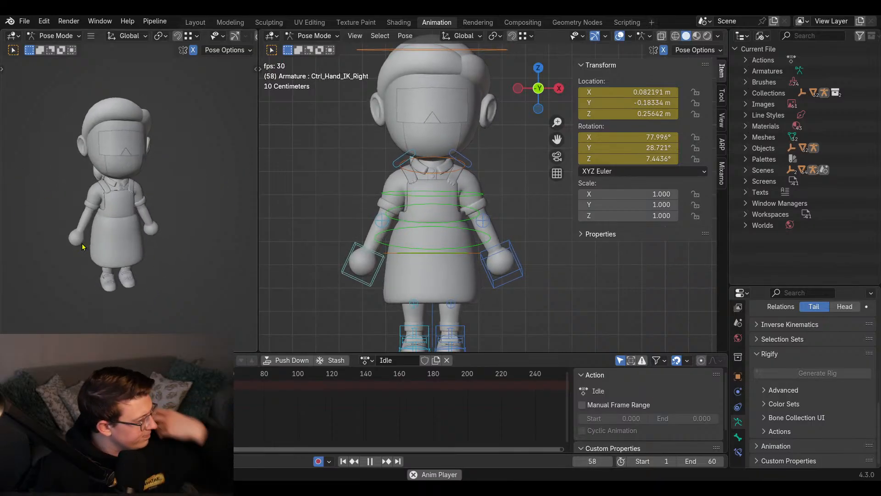
# - Widen the plain 3D viewport, collapse the Transform values and replay the Idle action at a closer zoom
pyautogui.moveTo(257, 230); pyautogui.dragTo(362, 230)
pyautogui.click(619, 66)
pyautogui.scroll(4, 198, 153)
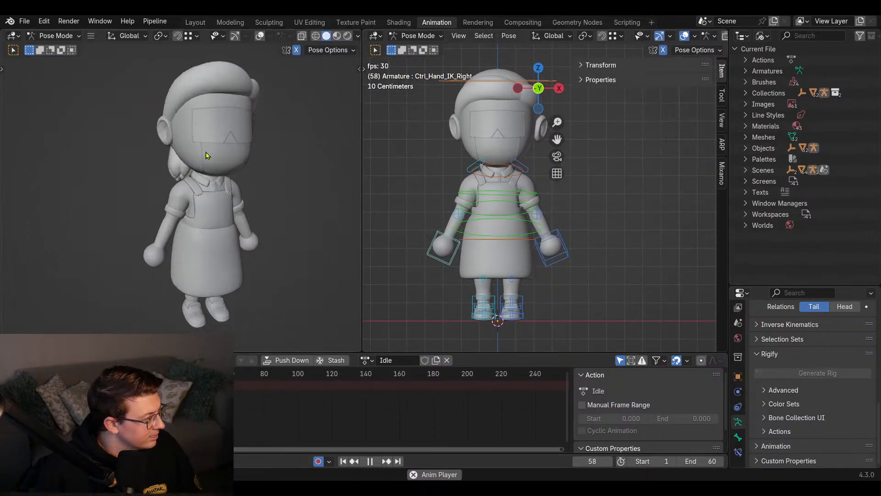
pyautogui.scroll(-3, 184, 150)
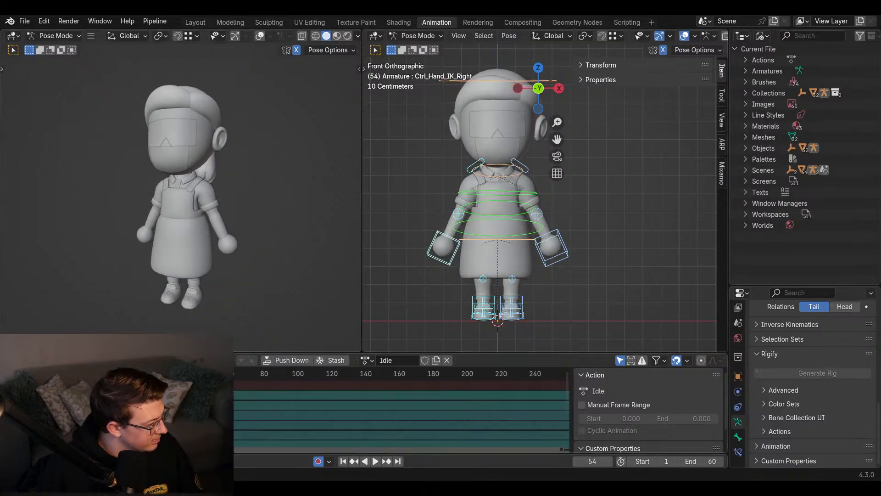
pyautogui.press('Escape')
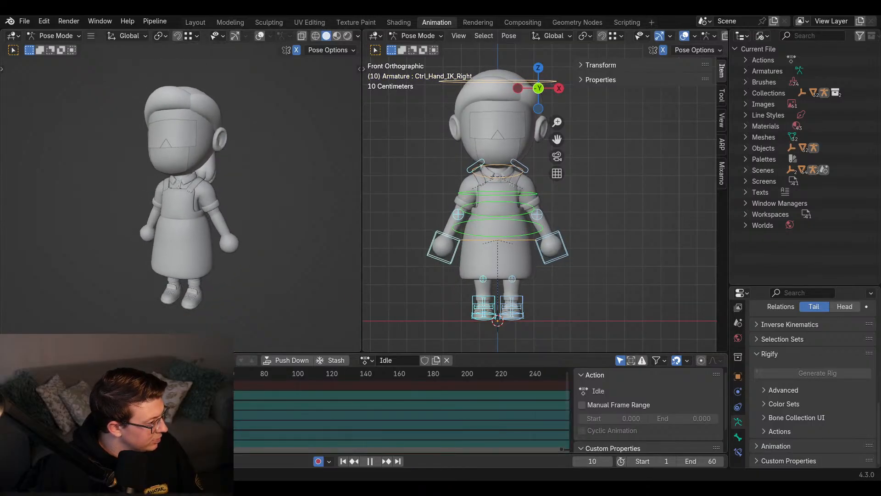
pyautogui.press('space')
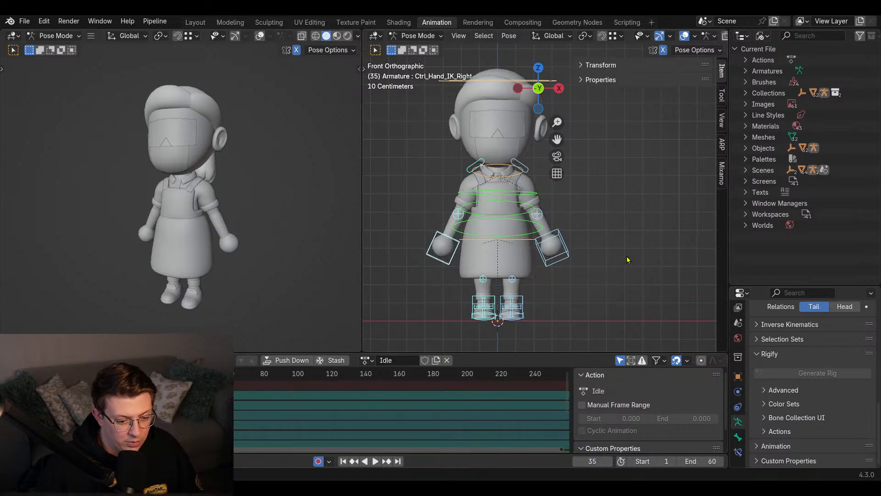
# - Examine the character's Idle pose and motion from several angles in both viewports
pyautogui.moveTo(628, 256); pyautogui.dragTo(645, 255, button='middle')
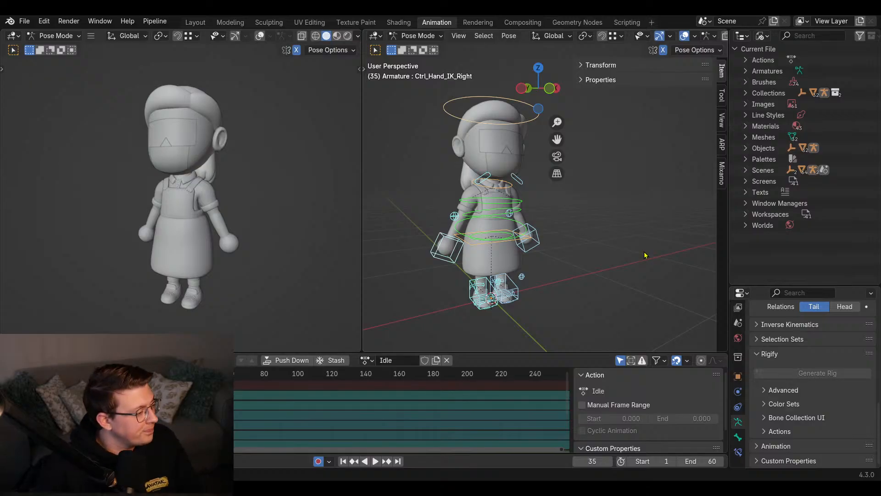
pyautogui.scroll(1, 522, 272)
pyautogui.keyDown('shift'); pyautogui.moveTo(549, 265); pyautogui.dragTo(584, 268, button='middle'); pyautogui.keyUp('shift')
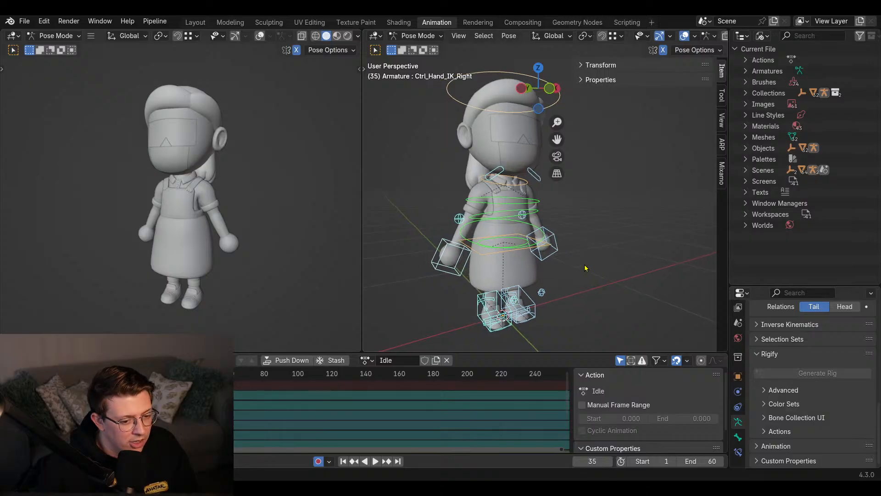
pyautogui.moveTo(639, 257); pyautogui.dragTo(534, 264, button='middle')
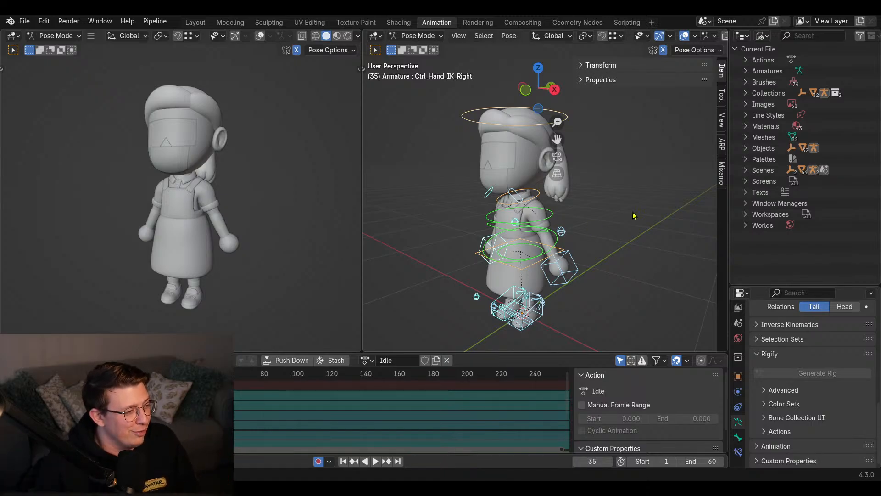
pyautogui.keyDown('shift'); pyautogui.moveTo(491, 313); pyautogui.dragTo(483, 310, button='middle'); pyautogui.keyUp('shift')
pyautogui.press('space')
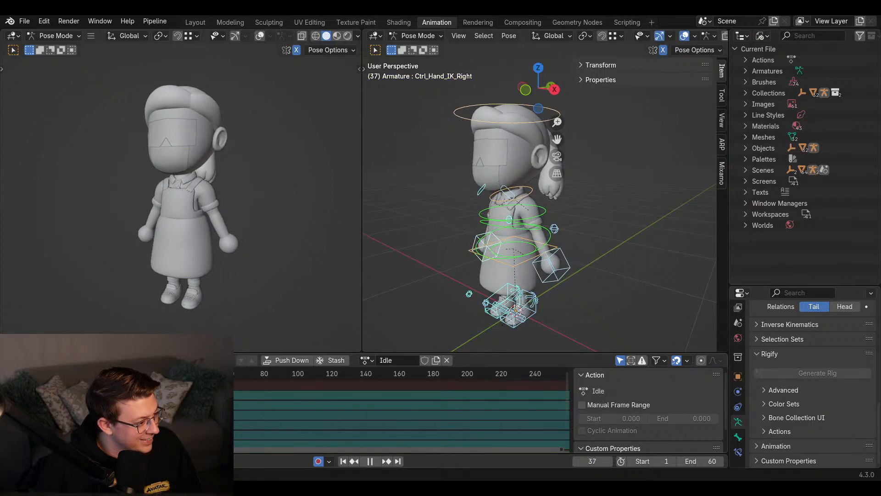
pyautogui.moveTo(187, 289); pyautogui.dragTo(281, 269, button='middle')
pyautogui.scroll(3, 279, 268)
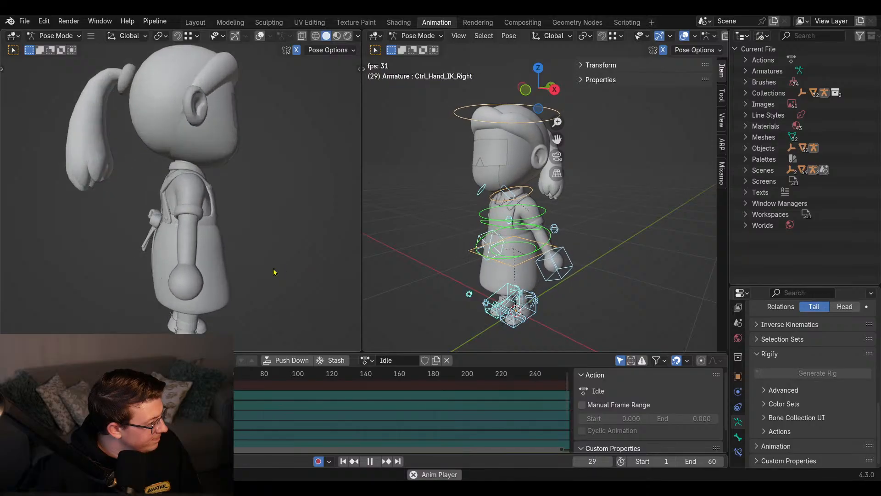
# - Scrub the Idle action to frame 20 and select the left hand IK control in the right orthographic view
pyautogui.press('Escape')
pyautogui.moveTo(129, 374); pyautogui.dragTo(163, 374)
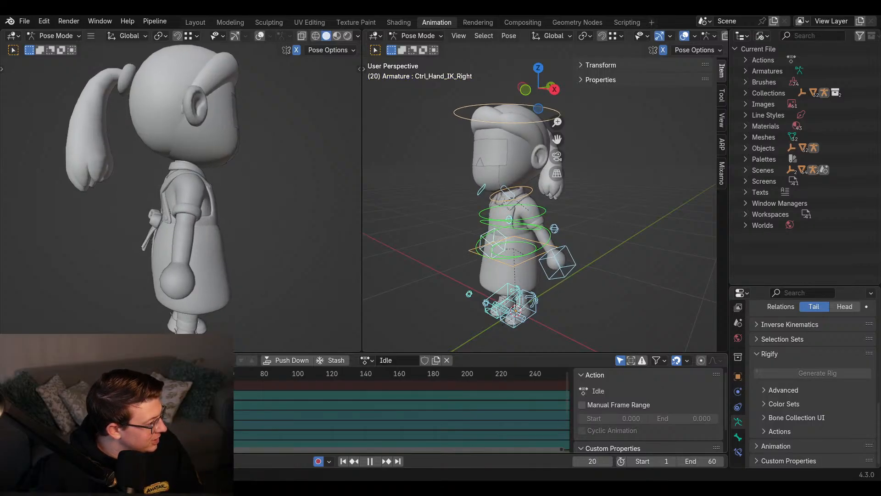
pyautogui.rightClick(163, 386)
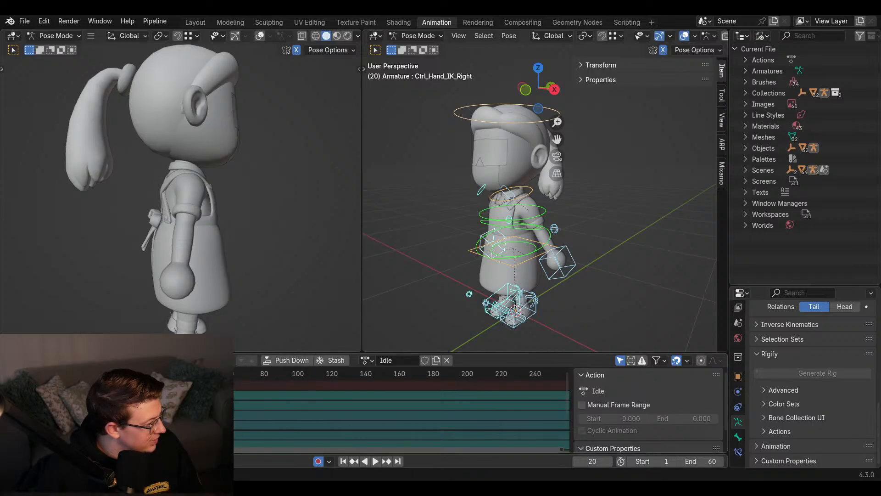
pyautogui.click(558, 266)
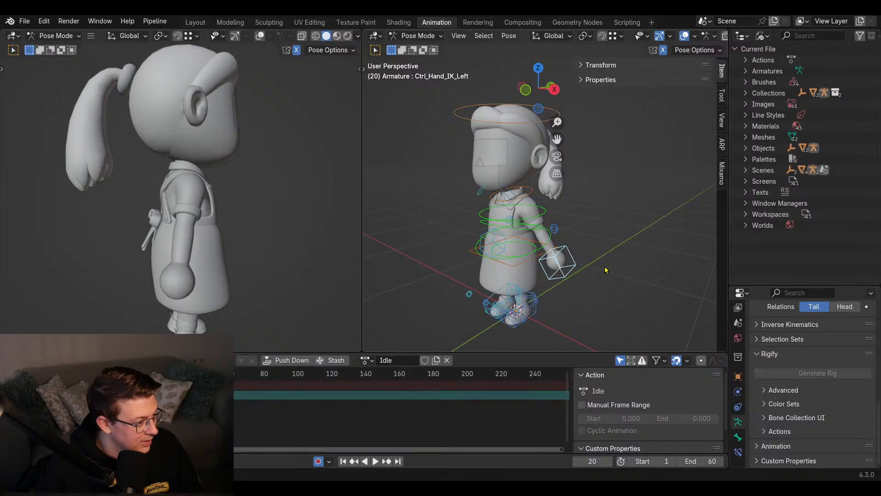
pyautogui.press('KP_3')
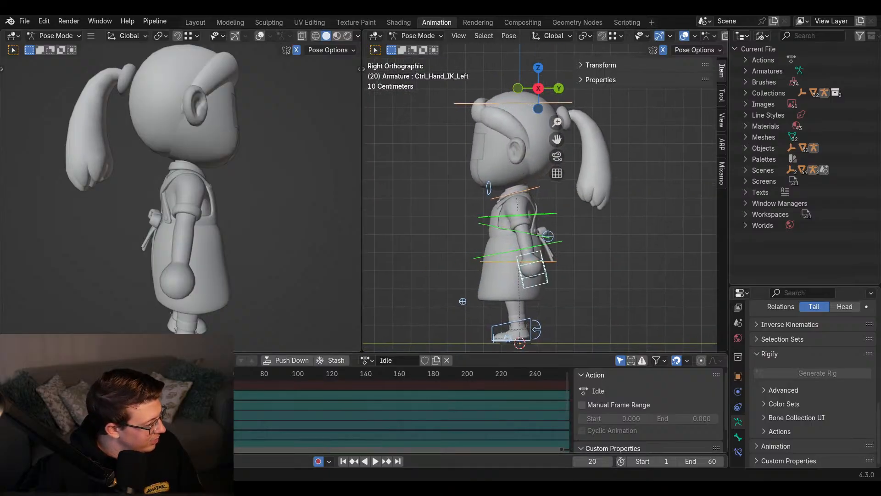
# - Insert Location & Rotation keyframes on all of the rig's controls at frame 20
pyautogui.click(163, 385)
pyautogui.click(69, 394)
pyautogui.keyDown('shift'); pyautogui.click(69, 406); pyautogui.keyUp('shift')
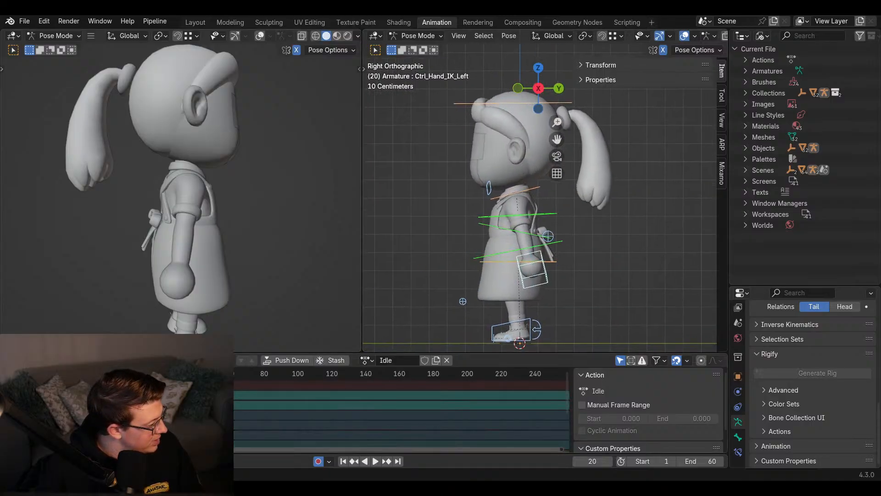
pyautogui.keyDown('shift'); pyautogui.click(69, 415); pyautogui.keyUp('shift')
pyautogui.keyDown('shift'); pyautogui.click(69, 425); pyautogui.keyUp('shift')
pyautogui.moveTo(457, 296); pyautogui.dragTo(522, 255, button='middle')
pyautogui.rightClick(154, 397)
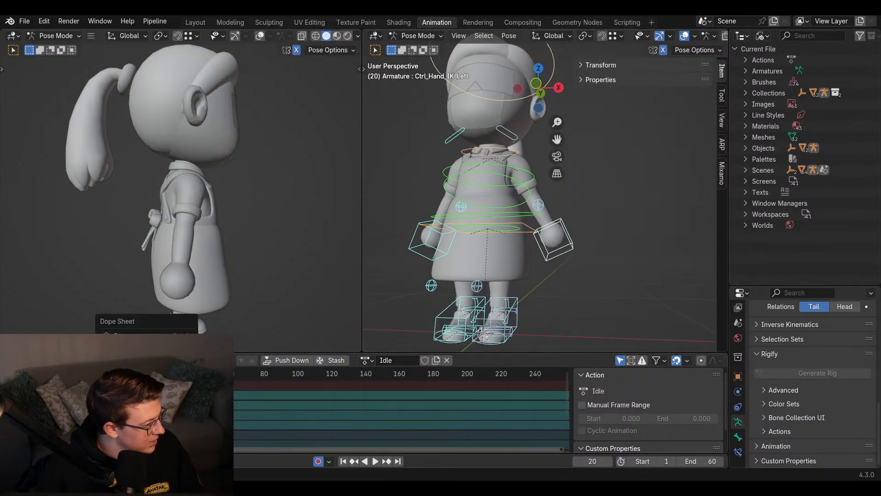
pyautogui.moveTo(154, 397)
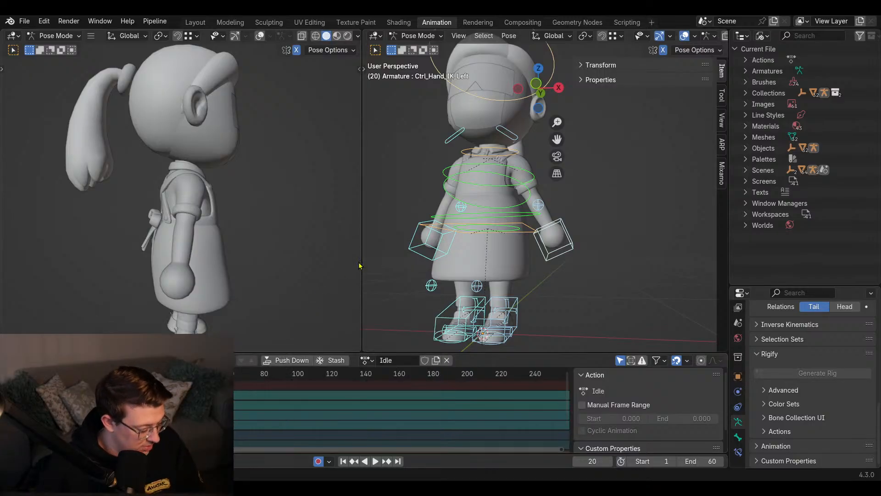
pyautogui.press('i')
# - Shift the selected Idle keyframes along the timeline, replaying the motion between moves to check its timing
pyautogui.press('space')
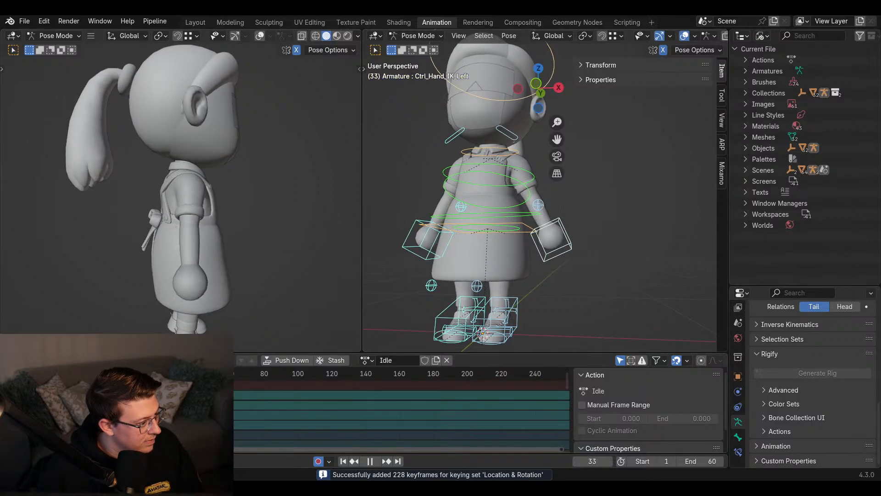
pyautogui.press('space')
pyautogui.press('g')
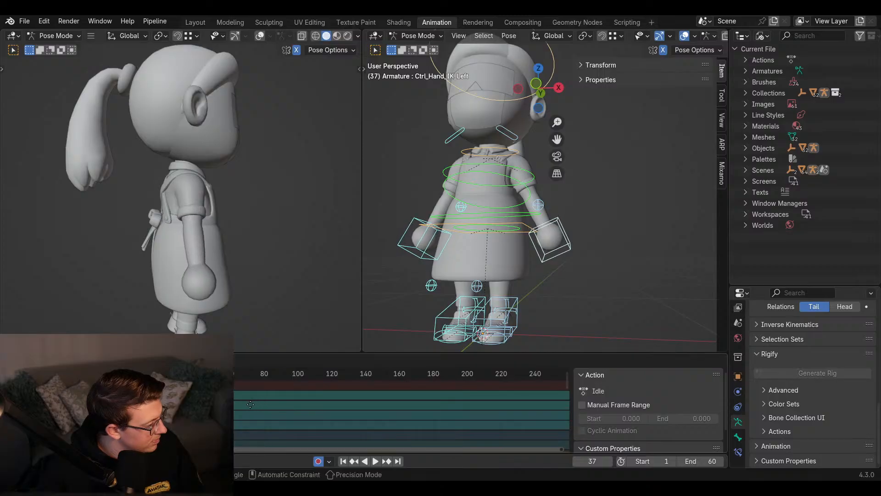
pyautogui.click(254, 406)
pyautogui.press('space')
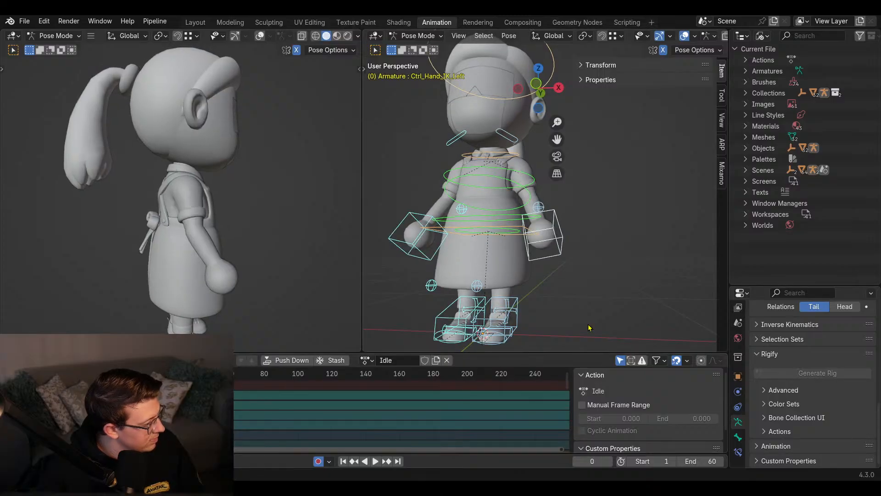
pyautogui.moveTo(504, 281); pyautogui.dragTo(494, 288, button='middle')
pyautogui.press('space')
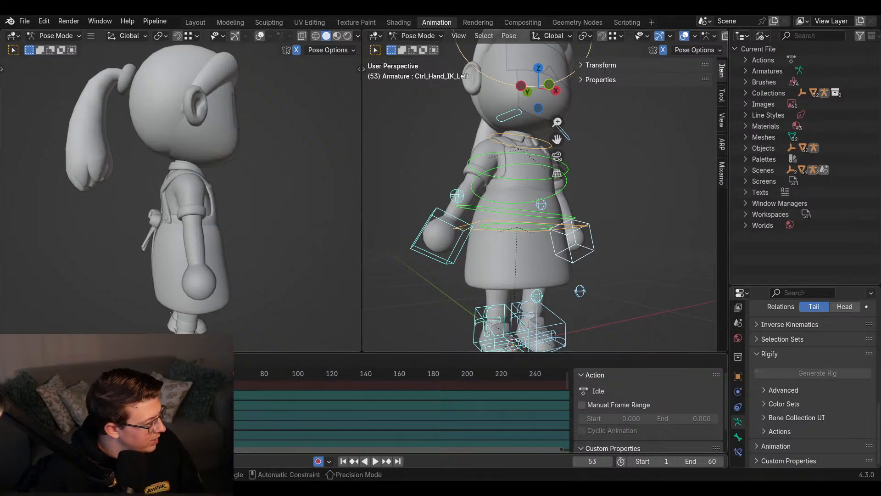
pyautogui.press('space')
pyautogui.press('Escape')
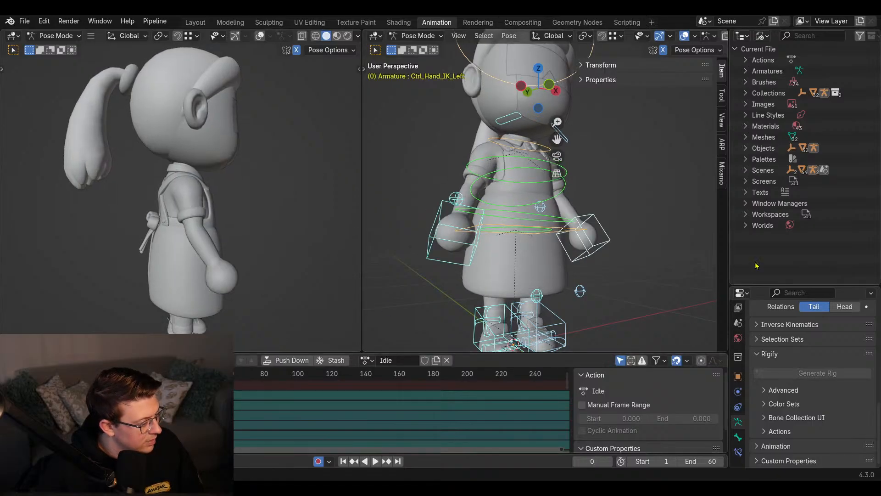
# - Examine the hand and arm positions at frames 0 and 40 from the side and front
pyautogui.moveTo(412, 251); pyautogui.dragTo(548, 210, button='middle')
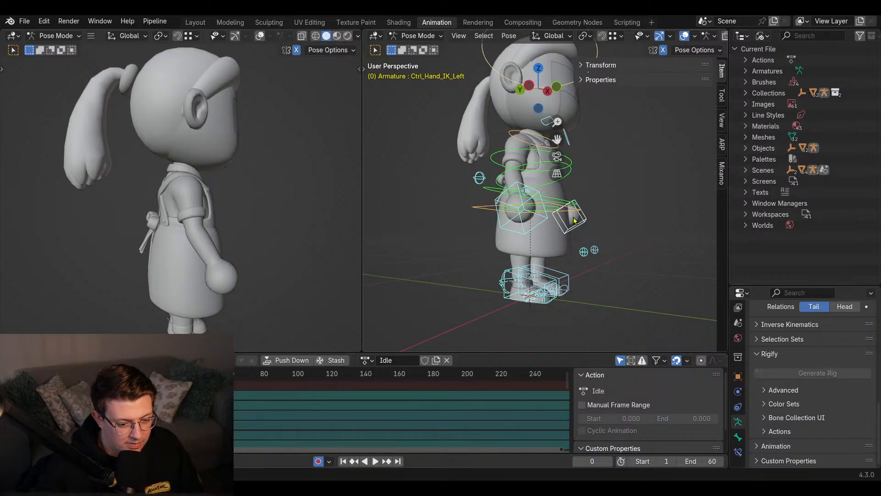
pyautogui.keyDown('shift'); pyautogui.moveTo(574, 220); pyautogui.dragTo(549, 212, button='middle'); pyautogui.keyUp('shift')
pyautogui.scroll(3, 551, 188)
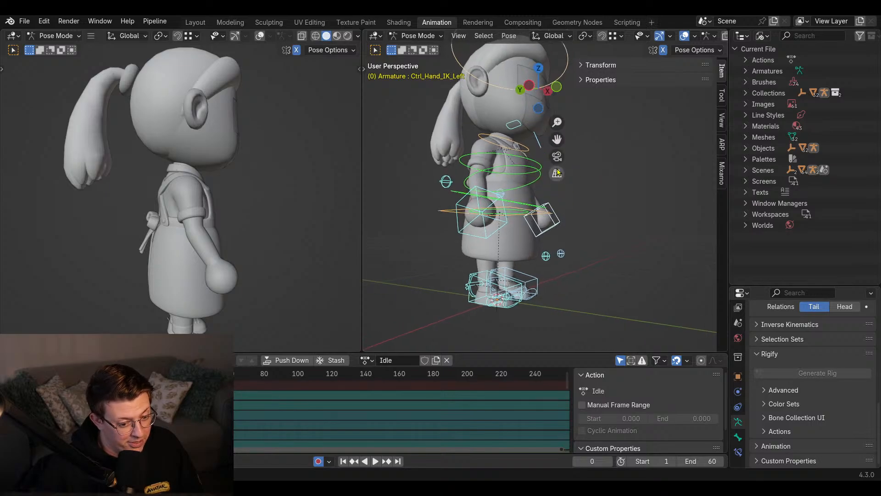
pyautogui.scroll(-3, 546, 197)
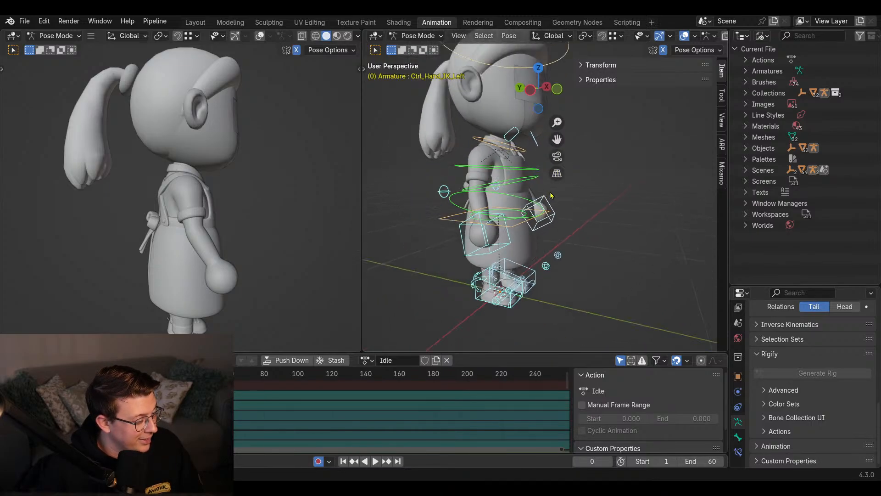
pyautogui.press('space')
pyautogui.press('space')
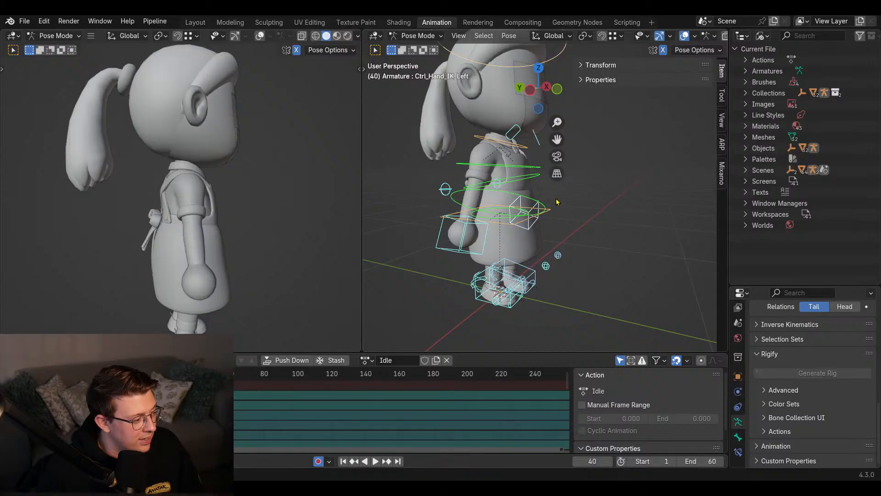
pyautogui.moveTo(557, 202); pyautogui.dragTo(487, 231, button='middle')
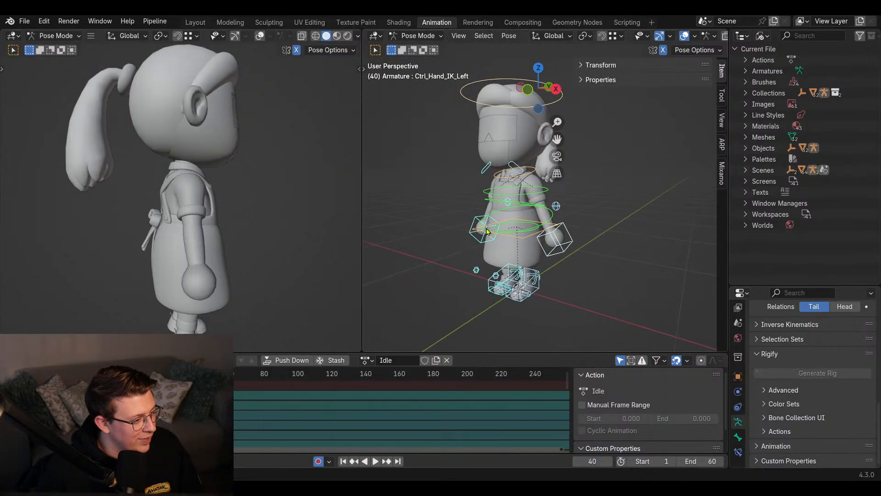
pyautogui.scroll(3, 487, 231)
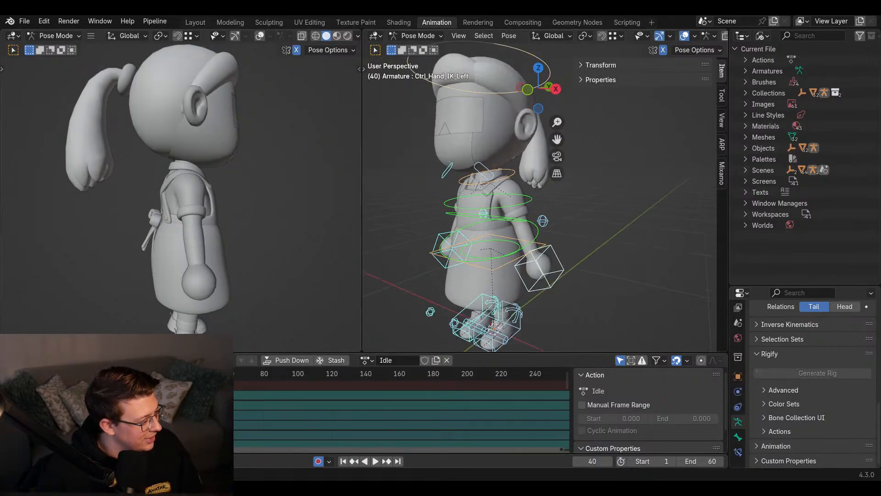
# - Replay the Idle action, move the selected keyframes in time again and jump back to frame 0
pyautogui.press('space')
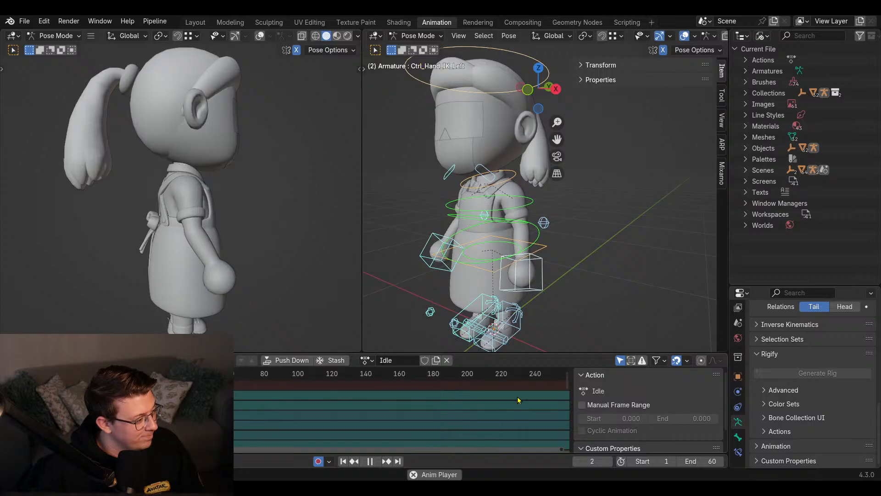
pyautogui.press('space')
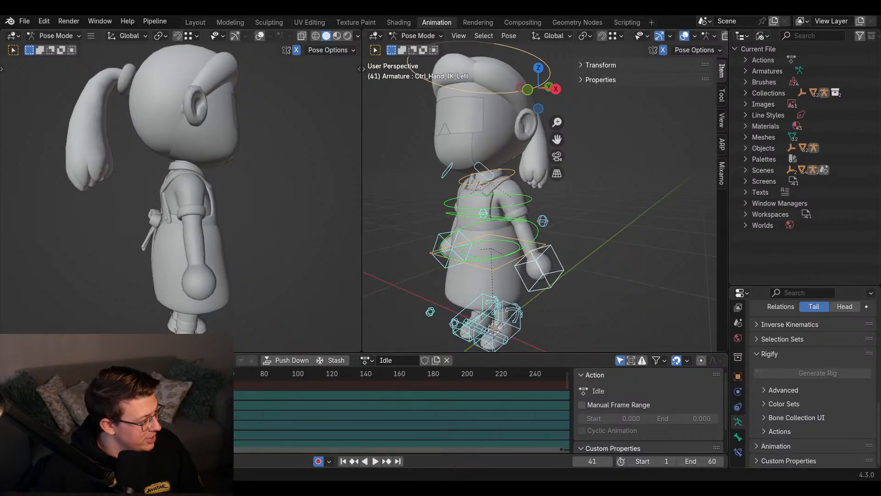
pyautogui.press('g')
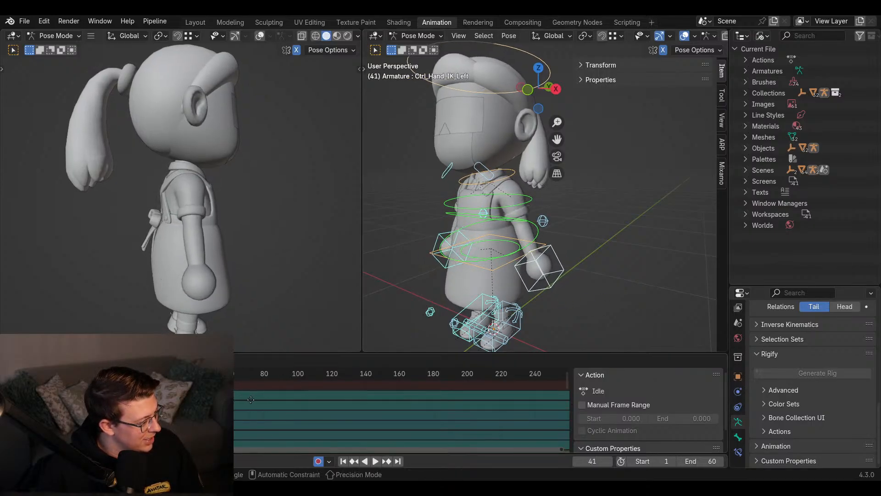
pyautogui.click(251, 400)
pyautogui.press('Down')
pyautogui.press('Down')
pyautogui.press('Down')
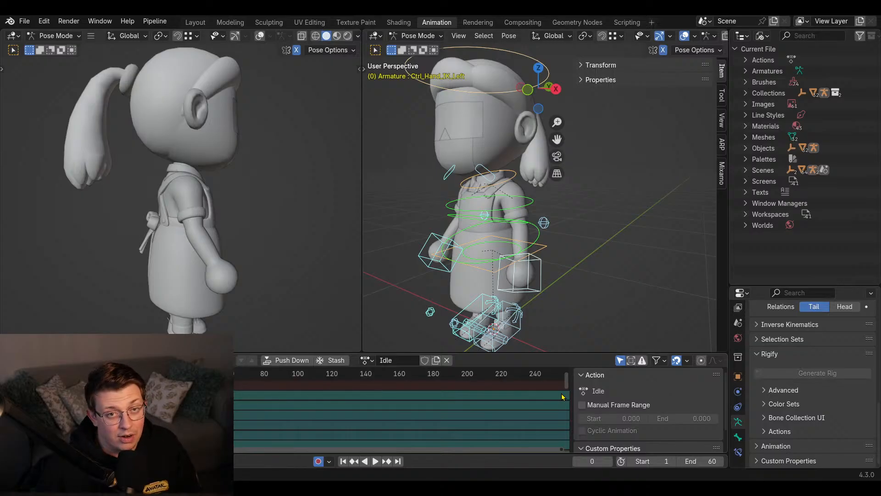
# - Play and scrub through the retimed Idle action, checking the arm swing up close and from the side
pyautogui.press('space')
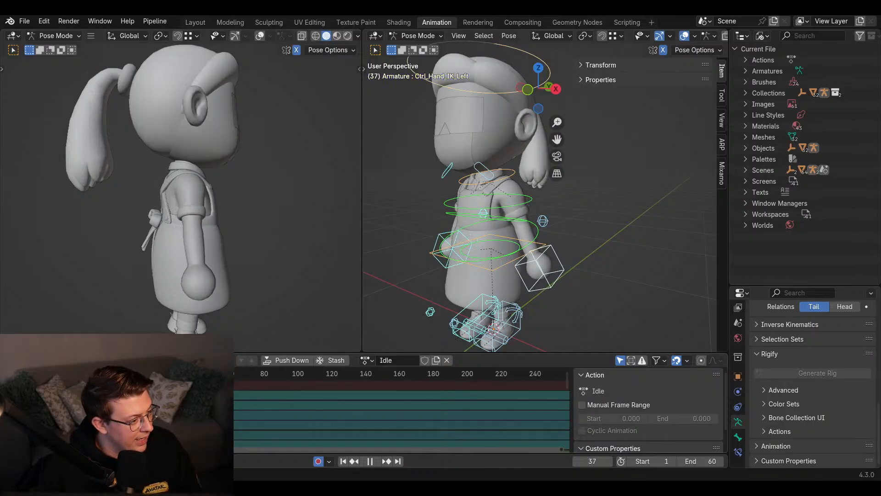
pyautogui.scroll(4, 543, 247)
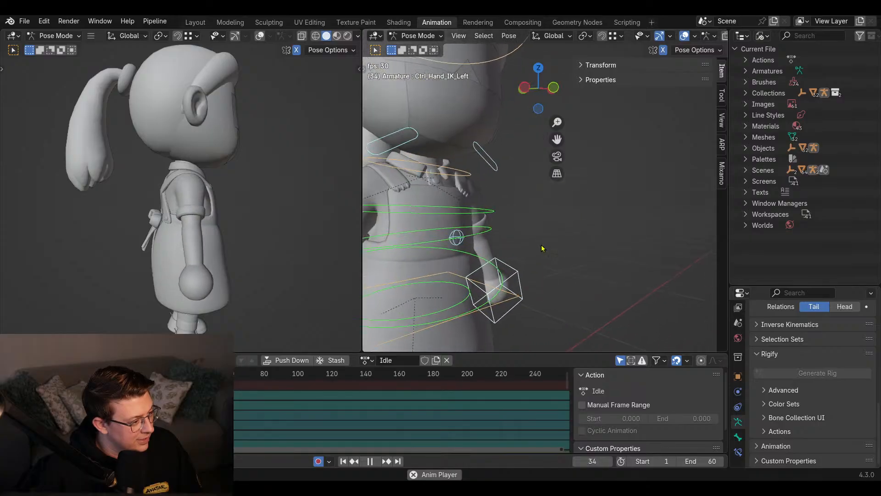
pyautogui.scroll(-3, 542, 248)
pyautogui.moveTo(543, 248); pyautogui.dragTo(592, 271, button='middle')
pyautogui.moveTo(514, 216); pyautogui.dragTo(534, 270, button='middle')
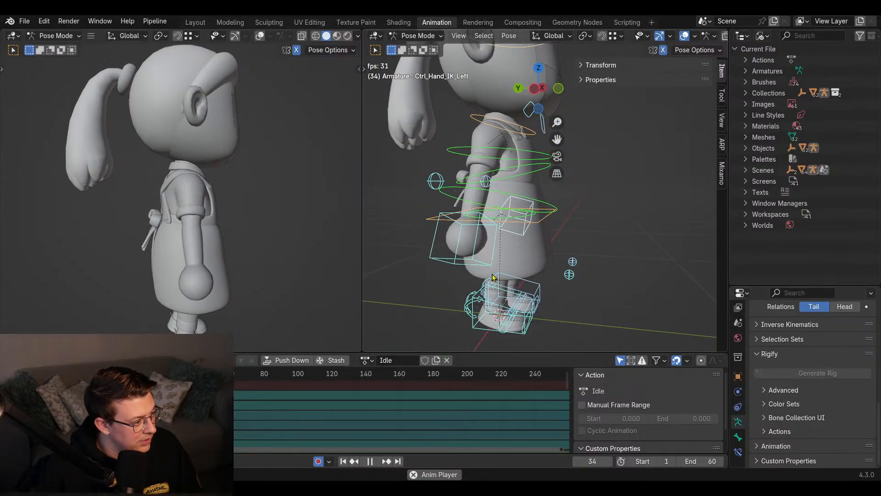
pyautogui.press('space')
pyautogui.moveTo(206, 374); pyautogui.dragTo(552, 393)
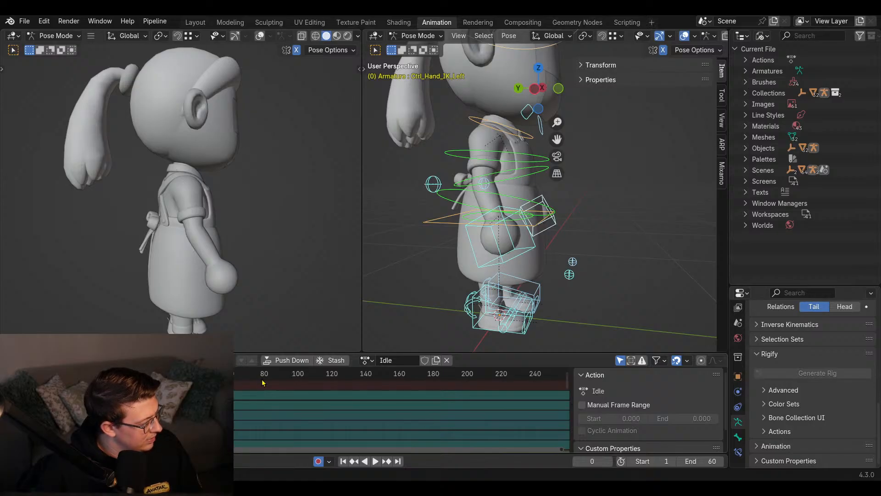
# - Replay the Idle action from the side to check the timing of the arm swing
pyautogui.press('space')
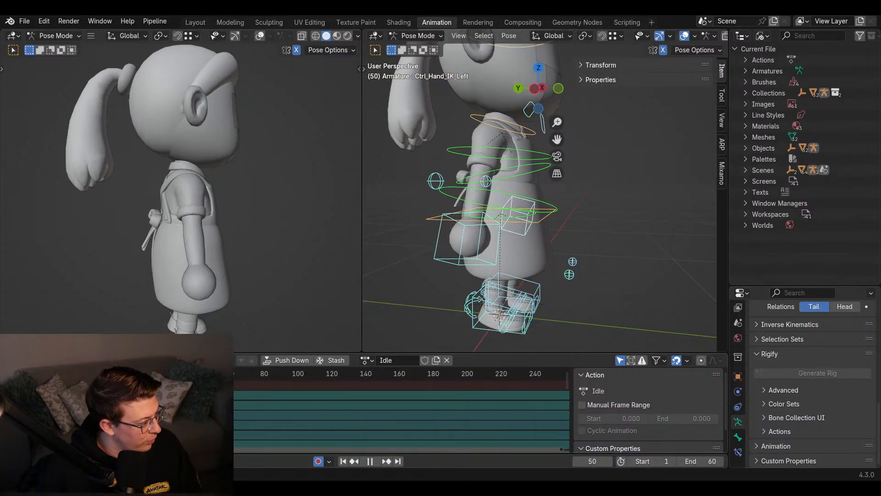
pyautogui.press('space')
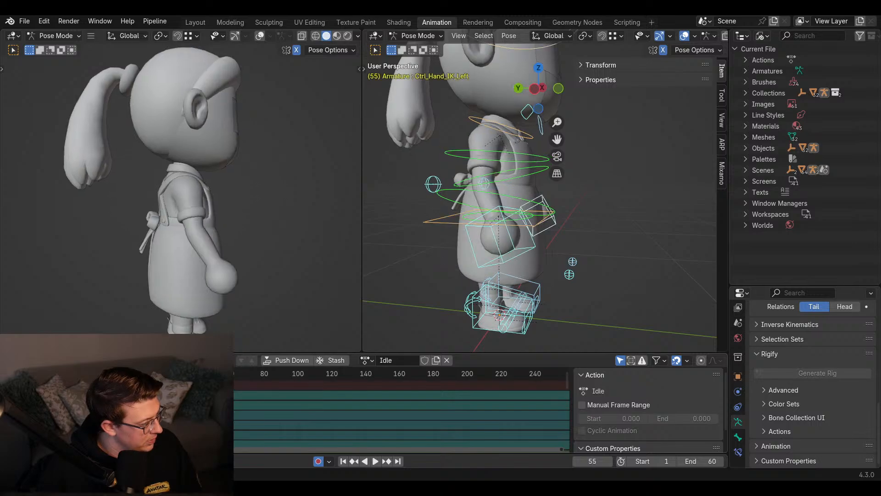
pyautogui.press('space')
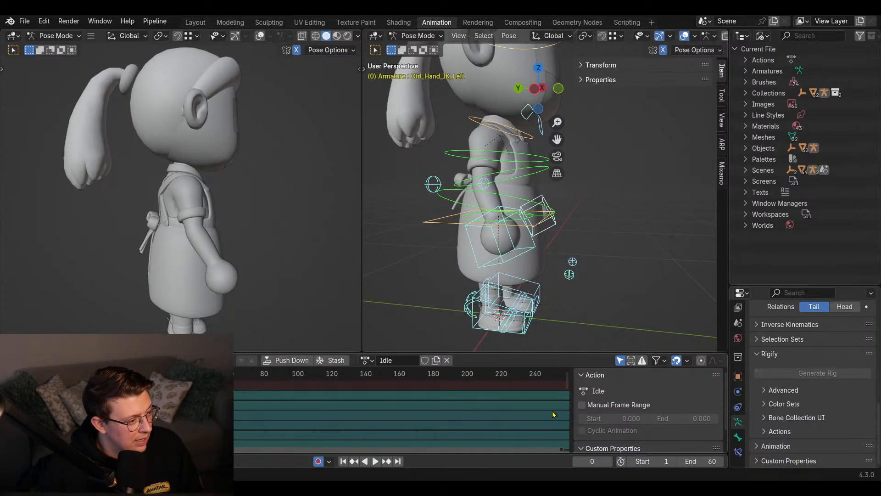
pyautogui.press('space')
pyautogui.press('space')
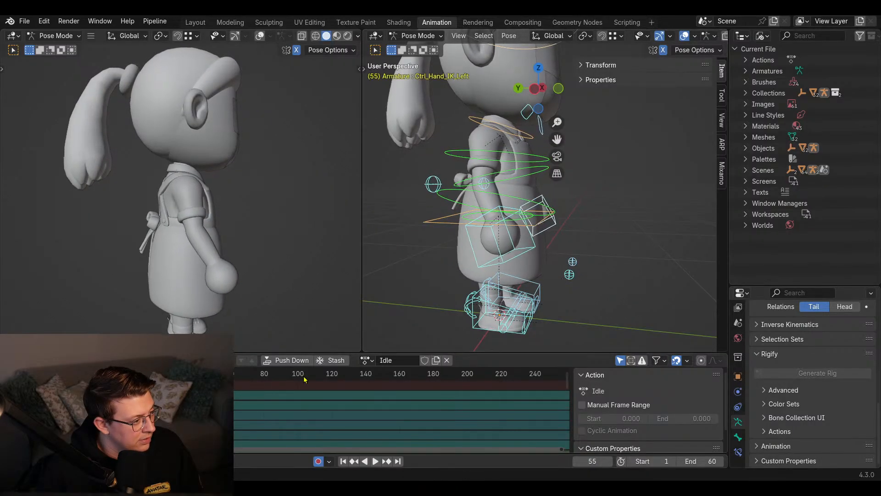
# - Shift the box-selected Idle keyframes along the timeline, adjust their position once more and return to frame 0
pyautogui.moveTo(209, 382); pyautogui.dragTo(257, 446)
pyautogui.press('g')
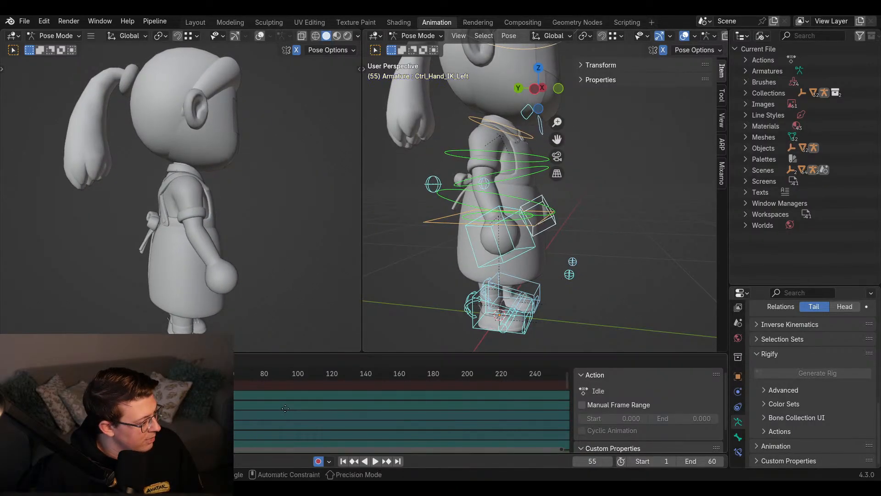
pyautogui.click(268, 409)
pyautogui.press('g')
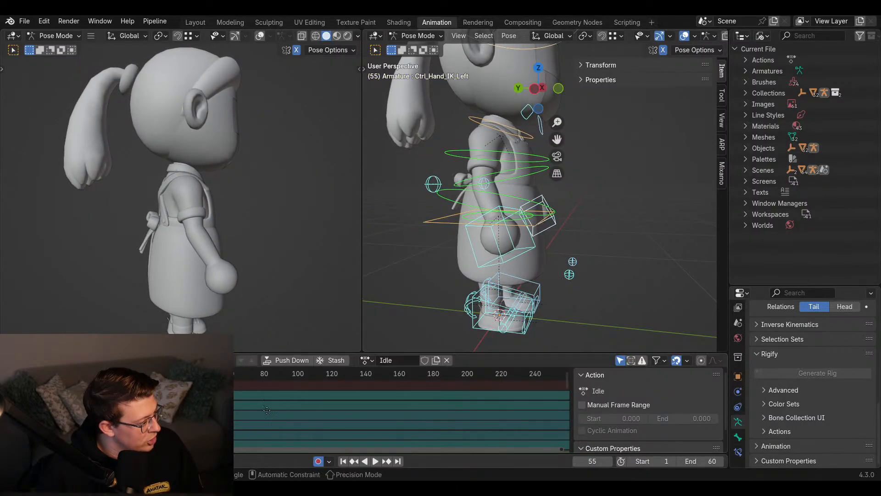
pyautogui.click(270, 411)
pyautogui.moveTo(221, 375); pyautogui.dragTo(555, 376)
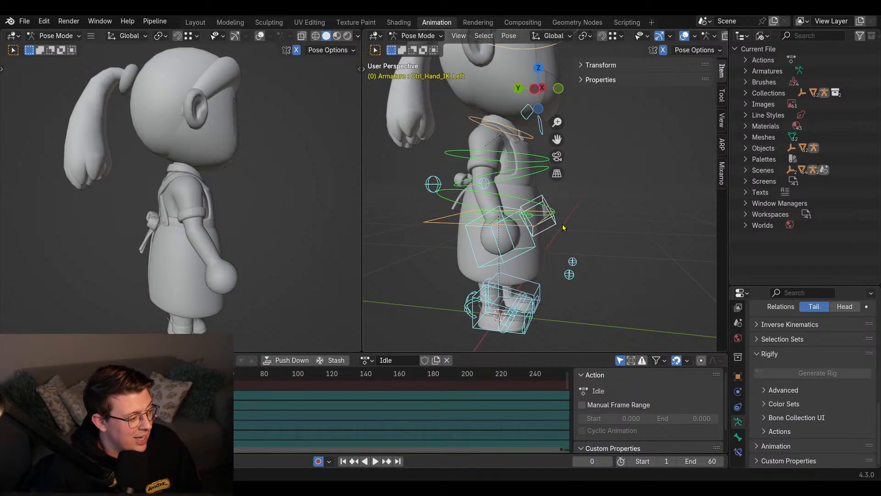
# - Play and scrub the Idle action while viewing the whole character from the front three-quarter and side angles
pyautogui.scroll(-2, 534, 205)
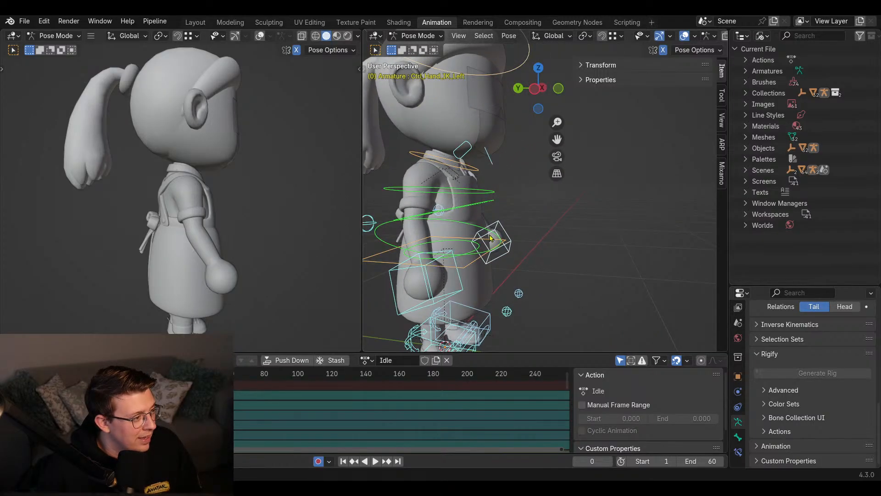
pyautogui.scroll(-2, 581, 218)
pyautogui.moveTo(581, 217); pyautogui.dragTo(484, 260, button='middle')
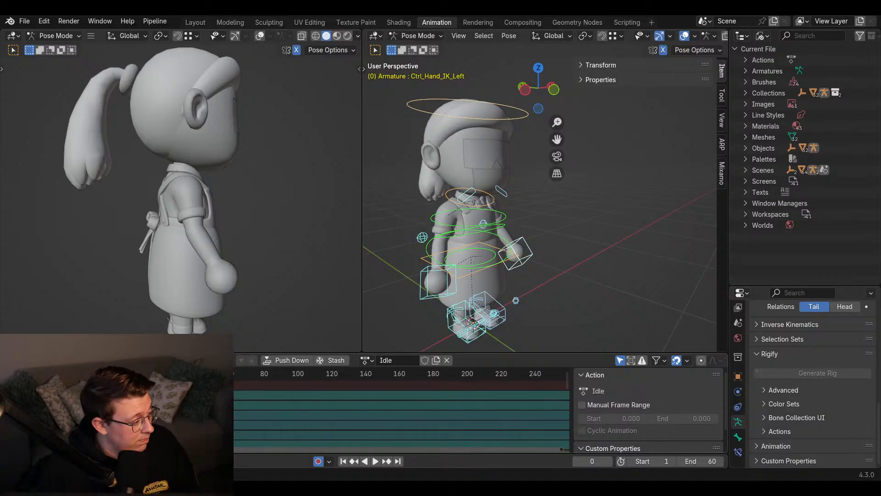
pyautogui.press('space')
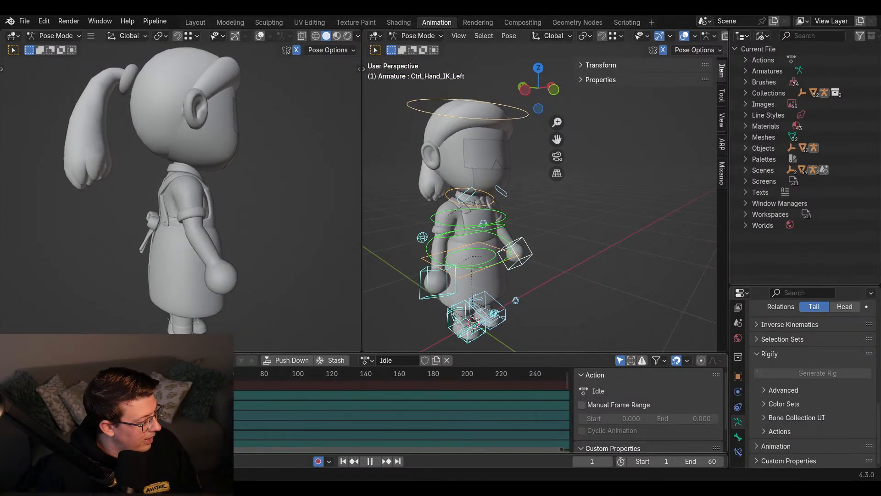
pyautogui.press('Escape')
pyautogui.press('space')
pyautogui.moveTo(431, 296); pyautogui.dragTo(512, 239, button='middle')
pyautogui.scroll(2, 511, 229)
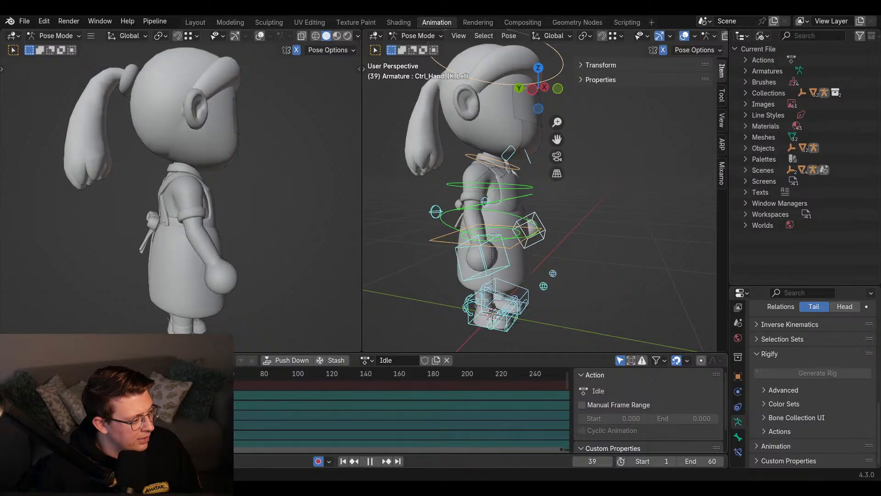
pyautogui.press('space')
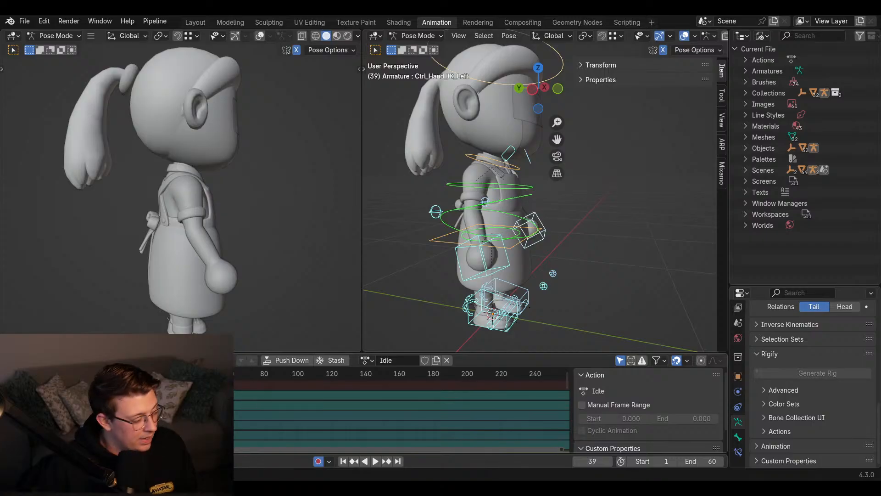
pyautogui.moveTo(195, 374); pyautogui.dragTo(167, 373)
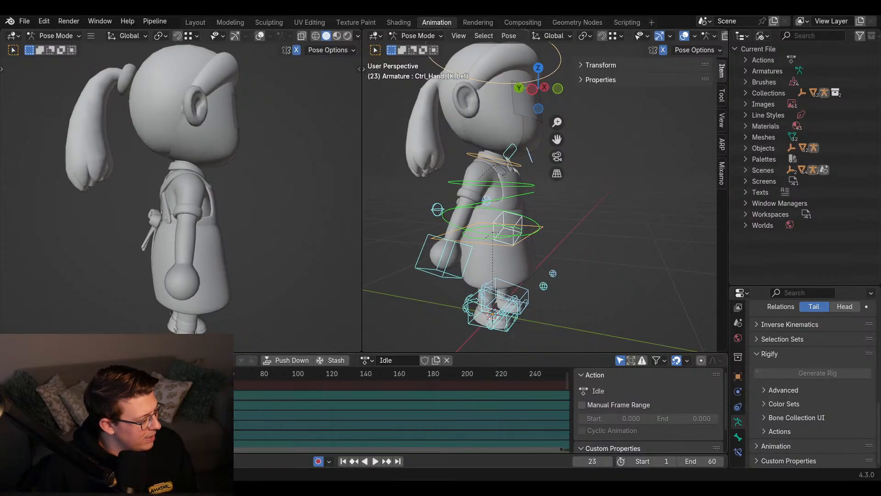
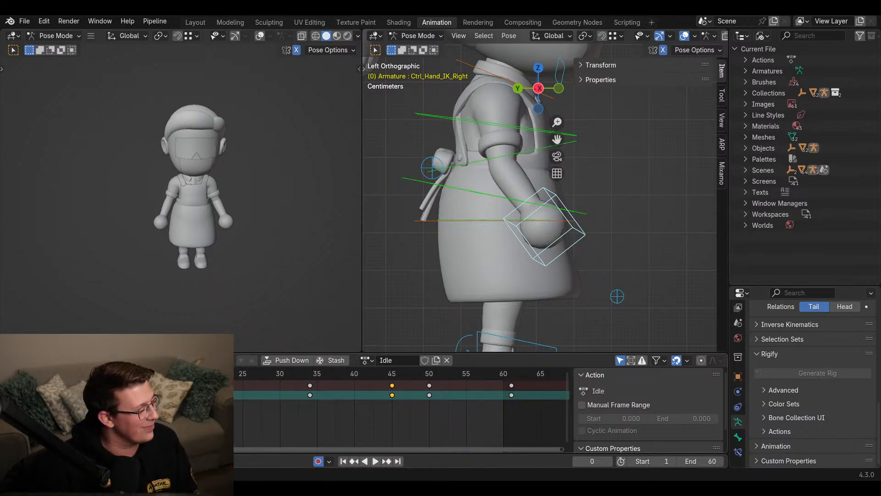
# - Replay the Idle action and delete the right hand control's keyframe at frame 50
pyautogui.press('space')
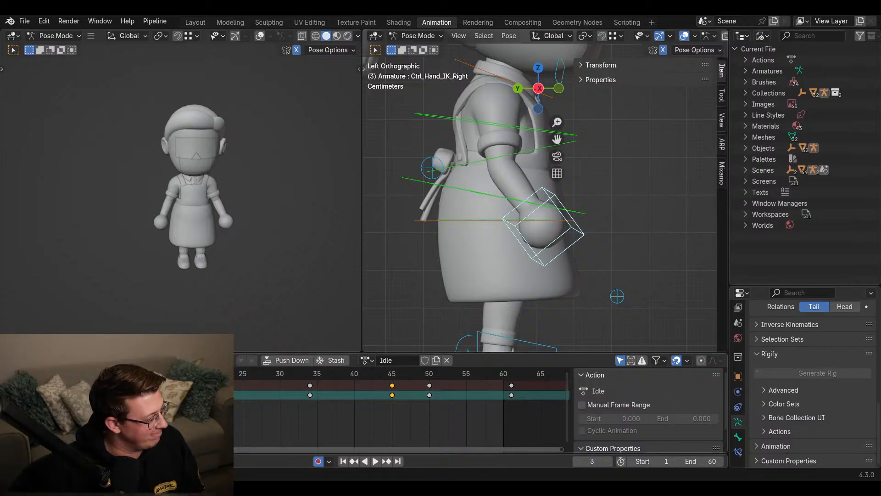
pyautogui.press('space')
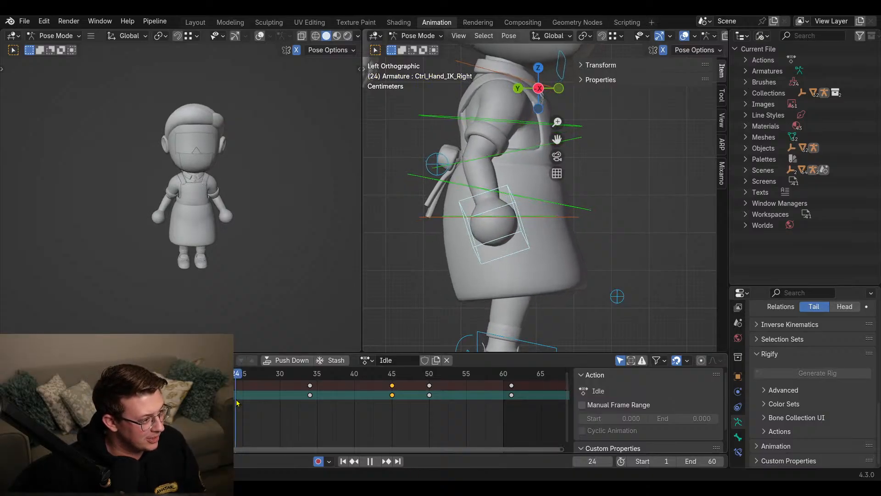
pyautogui.moveTo(334, 414); pyautogui.dragTo(313, 419)
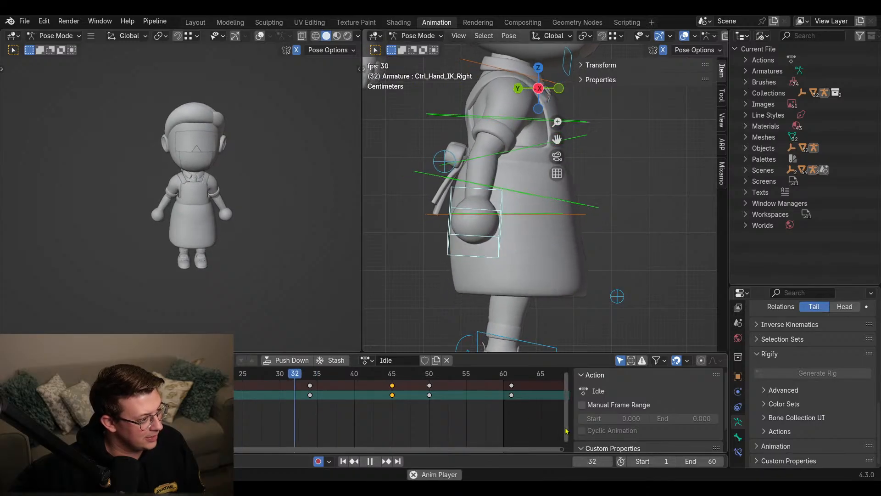
pyautogui.press('space')
pyautogui.moveTo(331, 375)
pyautogui.mouseDown()
pyautogui.moveTo(301, 376)
pyautogui.moveTo(324, 390)
pyautogui.mouseUp()
pyautogui.moveTo(445, 387); pyautogui.dragTo(445, 388)
pyautogui.press('Delete')
pyautogui.press('space')
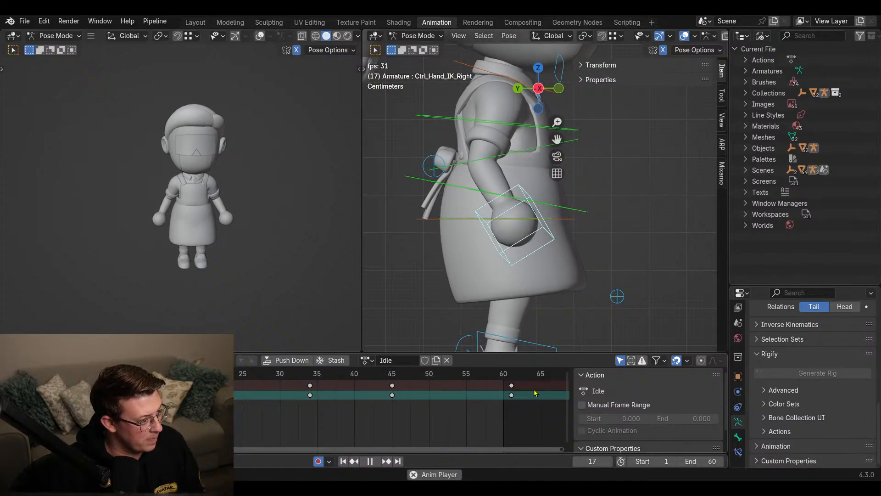
# - Move the right hand control's keyframe from frame 45 to frame 50 and replay the motion
pyautogui.press('space')
pyautogui.moveTo(368, 382); pyautogui.dragTo(404, 397)
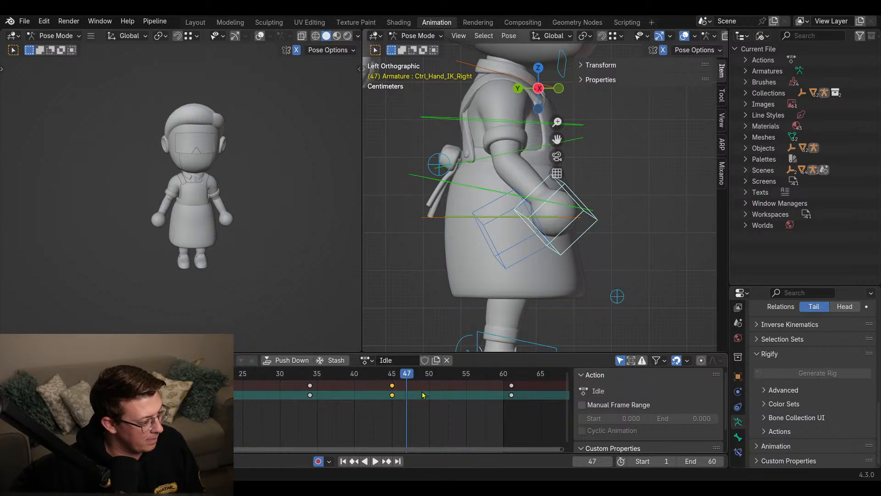
pyautogui.press('g')
pyautogui.click(453, 417)
pyautogui.press('space')
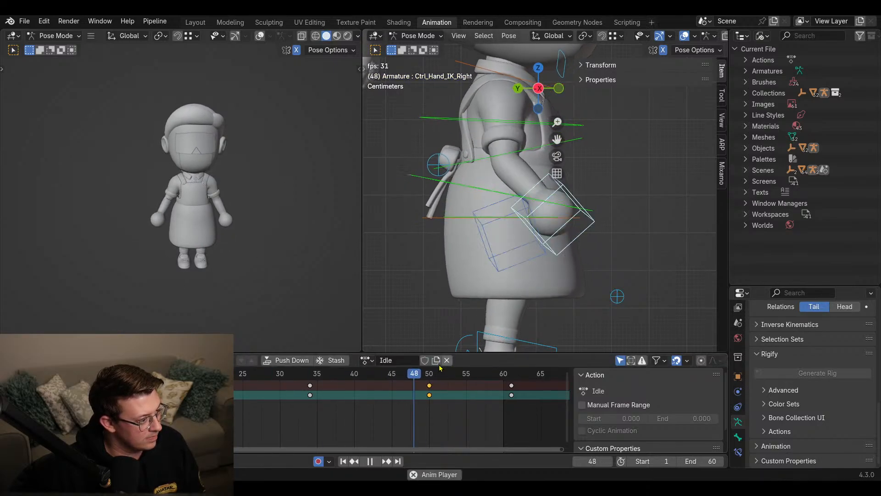
pyautogui.press('F3')
pyautogui.press('Escape')
pyautogui.press('space')
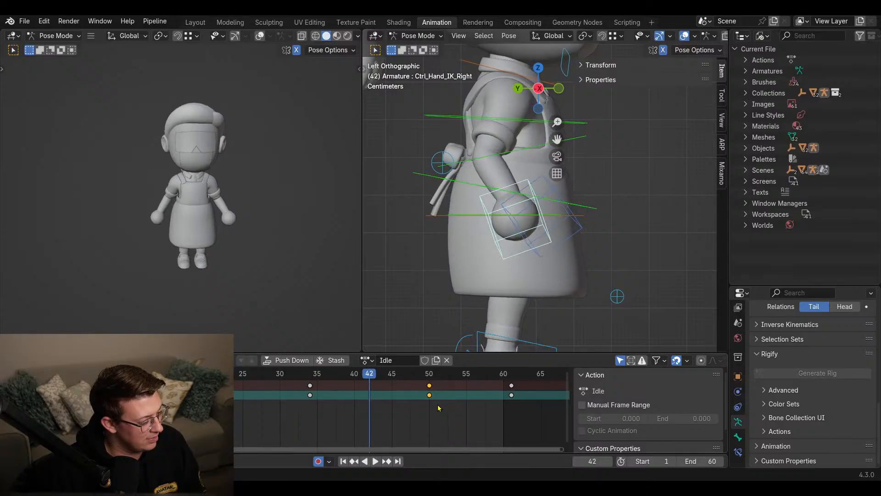
# - Move the selected right hand keyframe to frame 60 and return to frame 0
pyautogui.press('g')
pyautogui.click(519, 421)
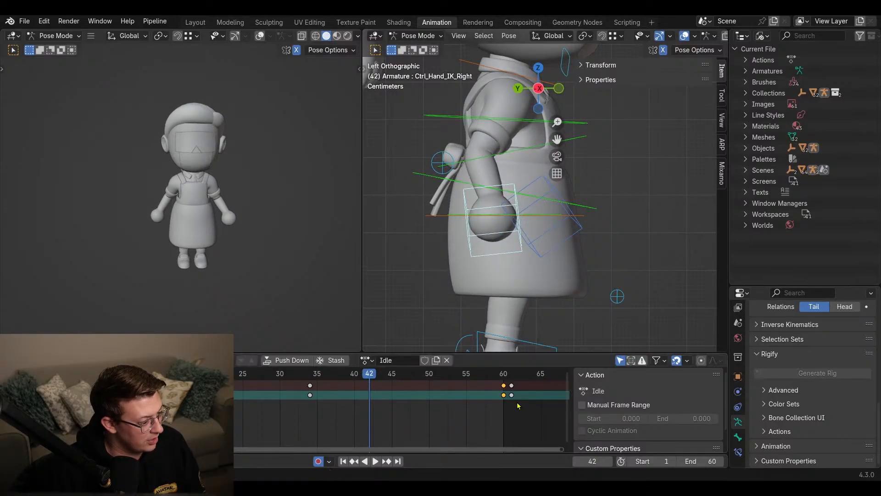
pyautogui.click(57, 374)
pyautogui.press('space')
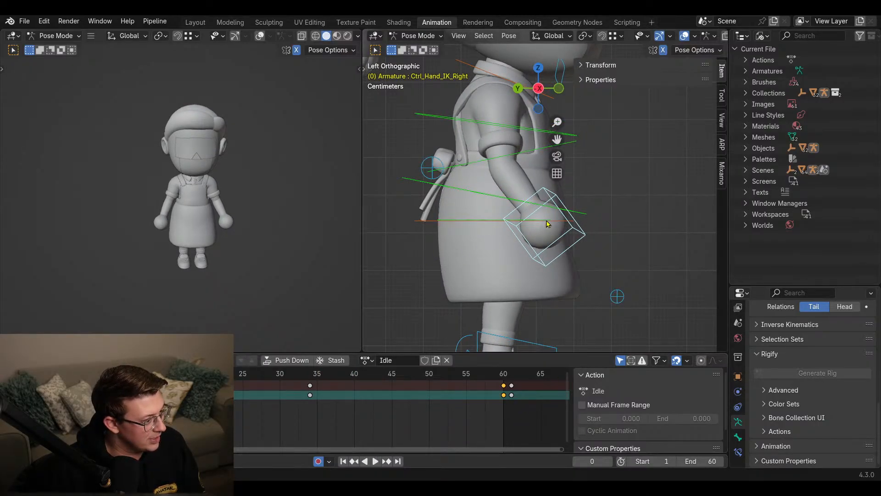
# - Delete the right hand control's keyframe at frame 60, keeping those at frames 0 and 61
pyautogui.scroll(-2, 513, 248)
pyautogui.moveTo(44, 386); pyautogui.dragTo(286, 387, button='middle')
pyautogui.click(550, 230)
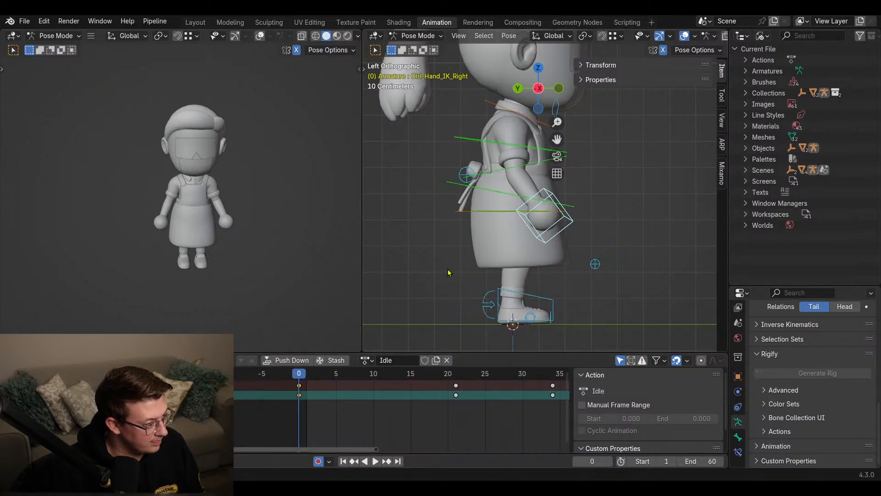
pyautogui.moveTo(266, 411); pyautogui.dragTo(318, 387)
pyautogui.moveTo(451, 390); pyautogui.dragTo(139, 390, button='middle')
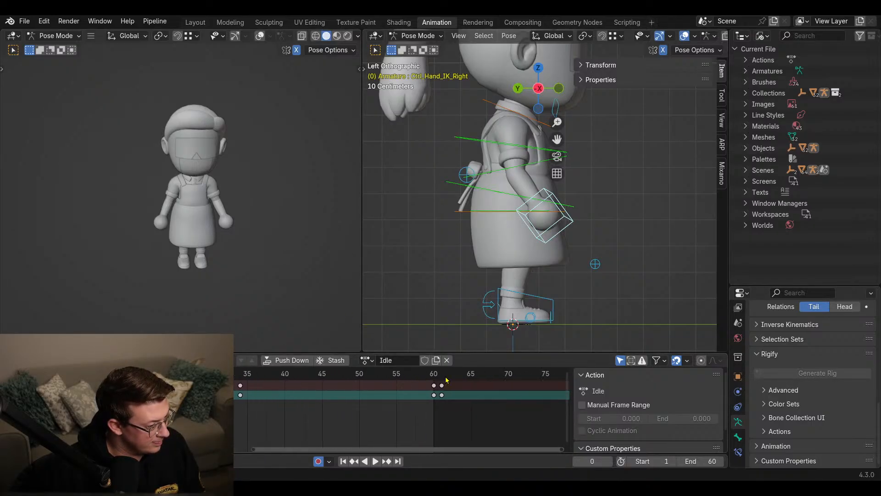
pyautogui.click(445, 378)
pyautogui.press('x')
pyautogui.click(432, 391)
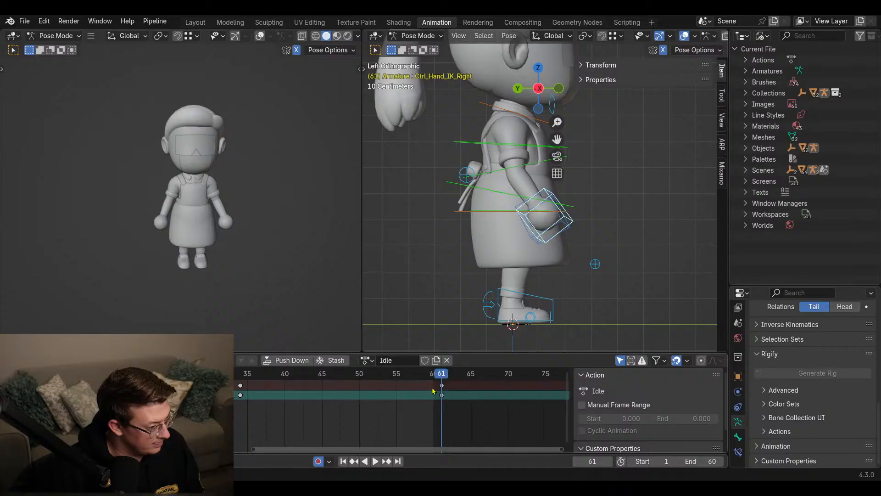
# - Replay the Idle action from the left side to check the right hand's swing
pyautogui.press('space')
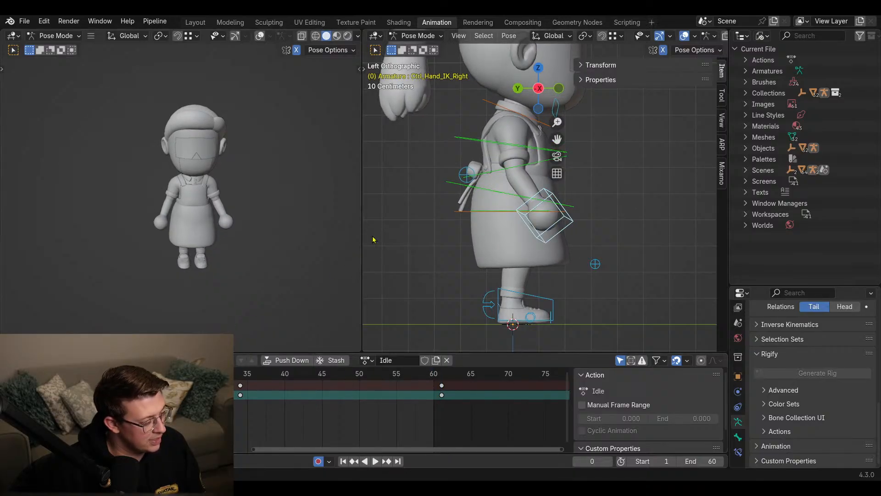
pyautogui.moveTo(373, 239); pyautogui.dragTo(530, 234, button='middle')
pyautogui.scroll(1, 605, 223)
pyautogui.press('space')
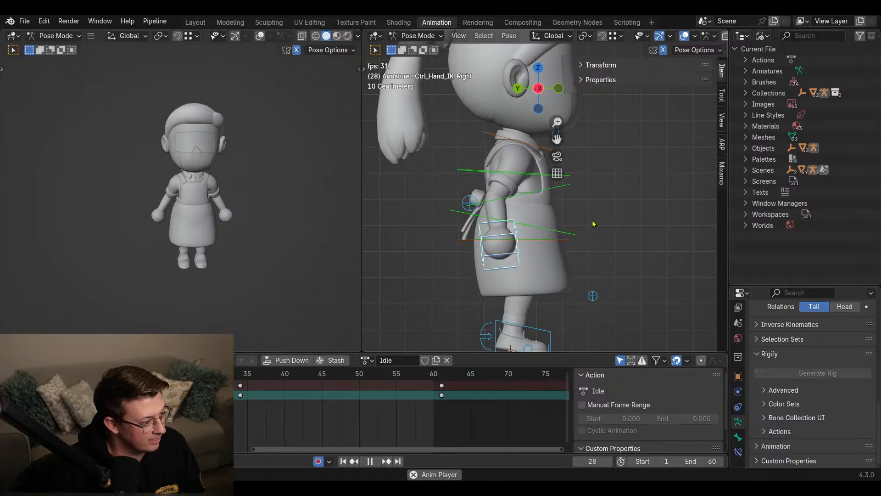
pyautogui.press('space')
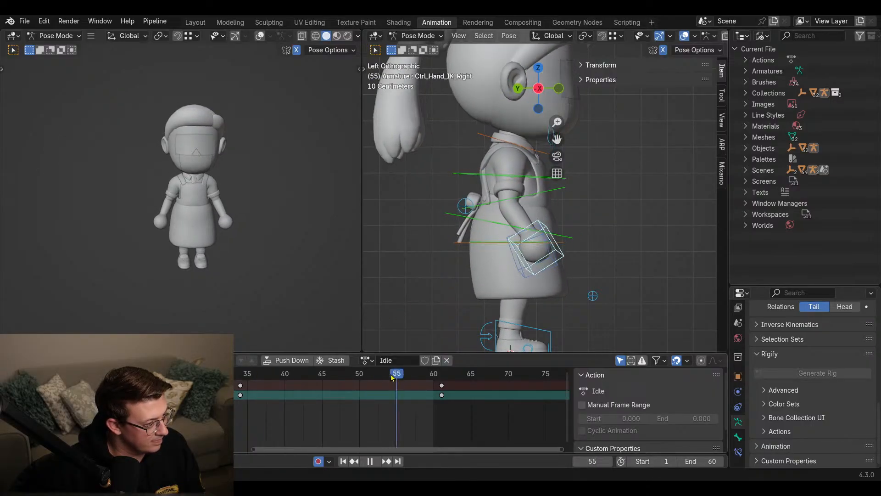
pyautogui.hotkey('shift', 'Left')
pyautogui.press('space')
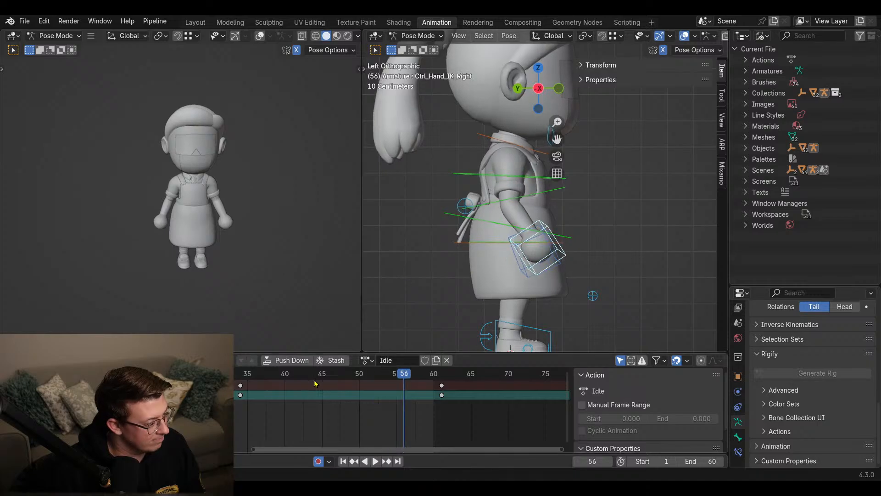
# - At frame 38, move the right hand IK control slightly backward and up, and rotate it about 12 degrees
pyautogui.click(293, 382)
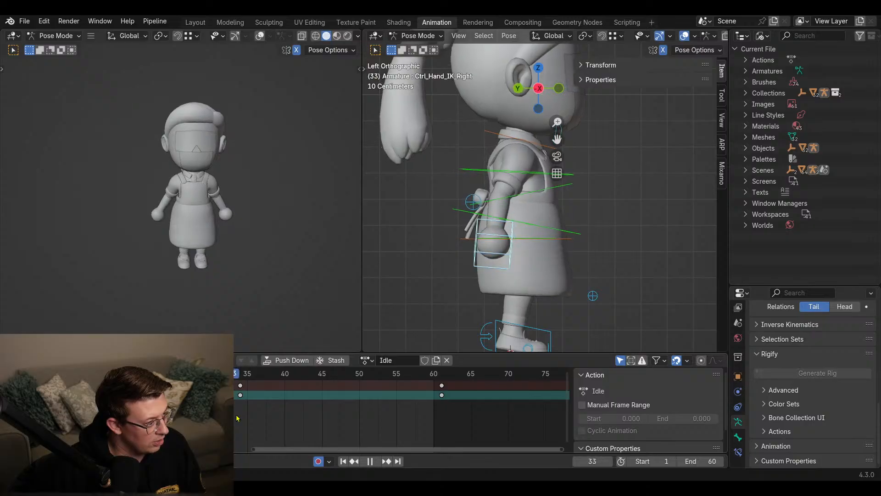
pyautogui.moveTo(251, 418); pyautogui.dragTo(269, 421)
pyautogui.keyDown('shift'); pyautogui.moveTo(543, 222); pyautogui.dragTo(600, 226, button='middle'); pyautogui.keyUp('shift')
pyautogui.scroll(1, 579, 255)
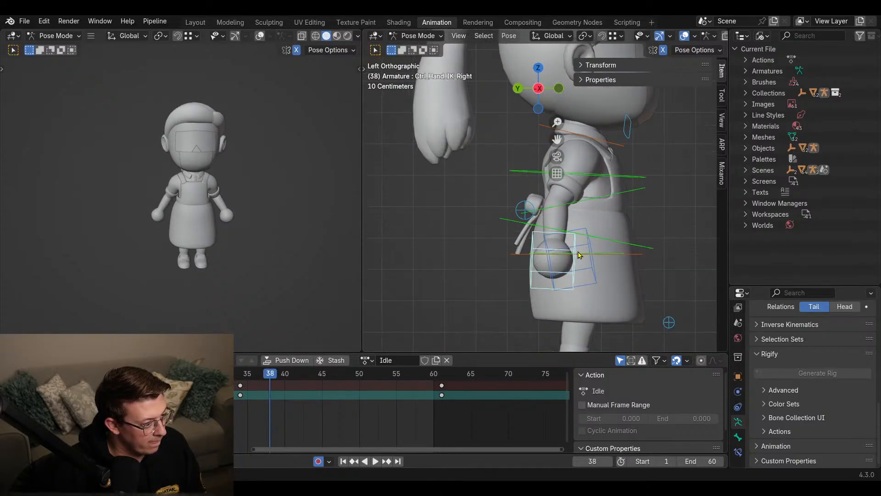
pyautogui.press('g')
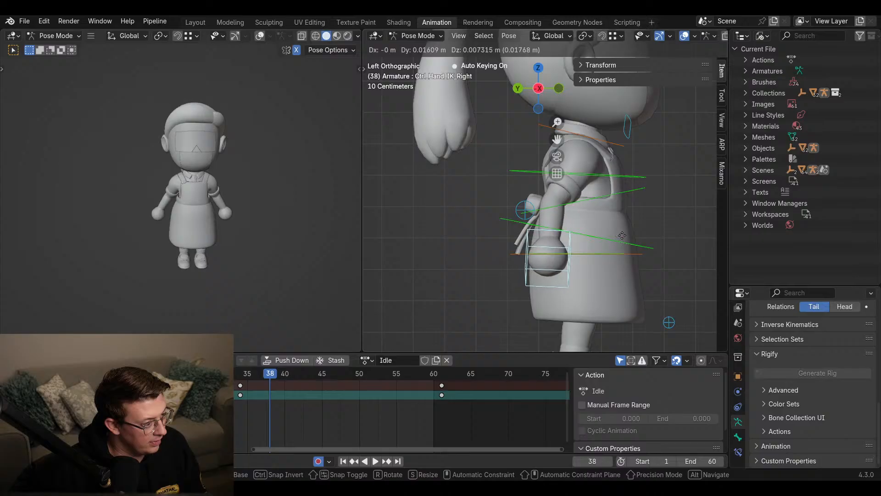
pyautogui.click(618, 236)
pyautogui.press('r')
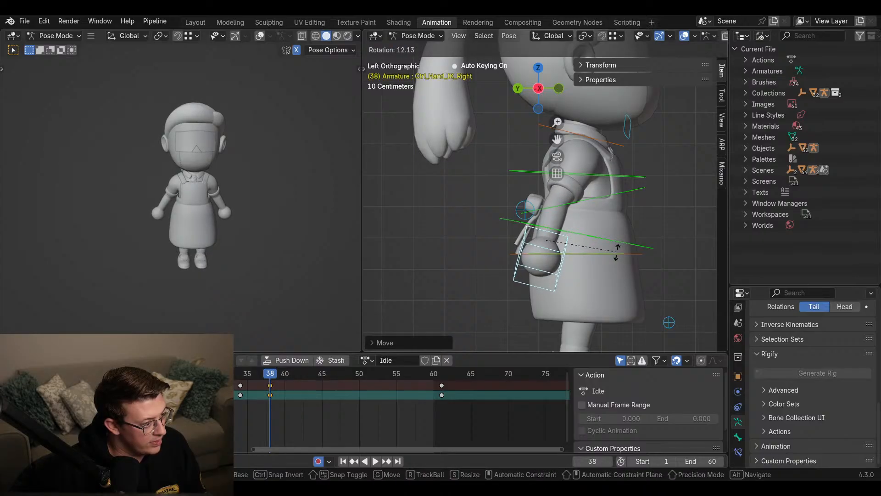
pyautogui.click(618, 253)
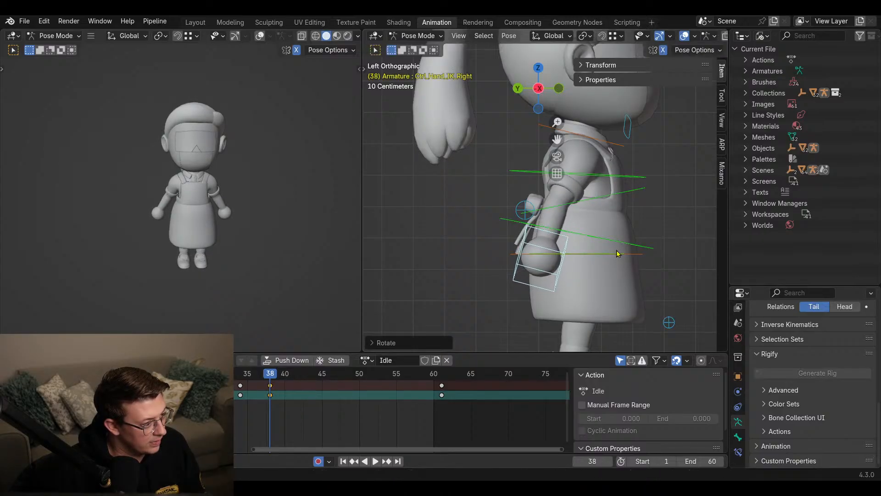
# - Replay the Idle action and scrub around frame 40 to check the right hand's forward and backward swing
pyautogui.click(275, 387)
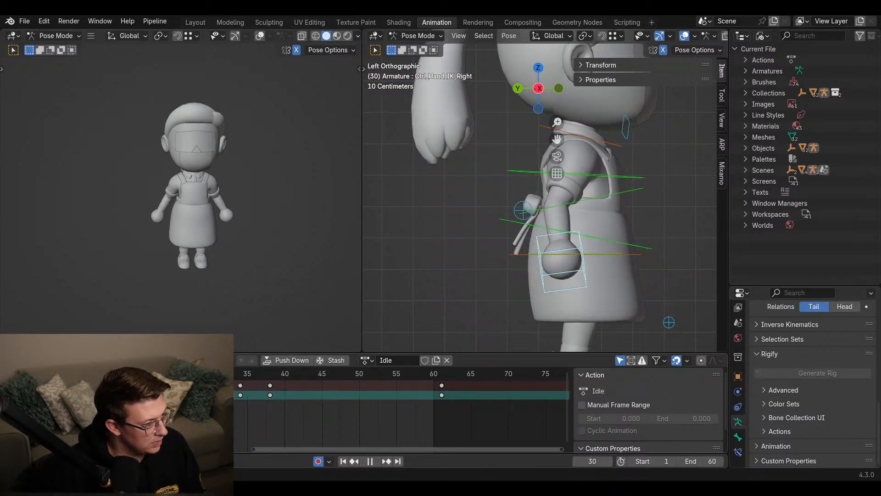
pyautogui.moveTo(121, 368); pyautogui.dragTo(283, 377)
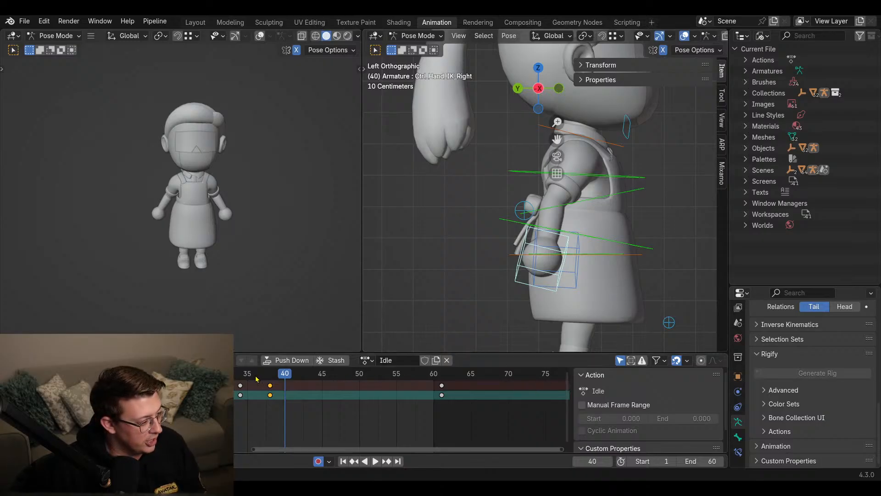
pyautogui.press('space')
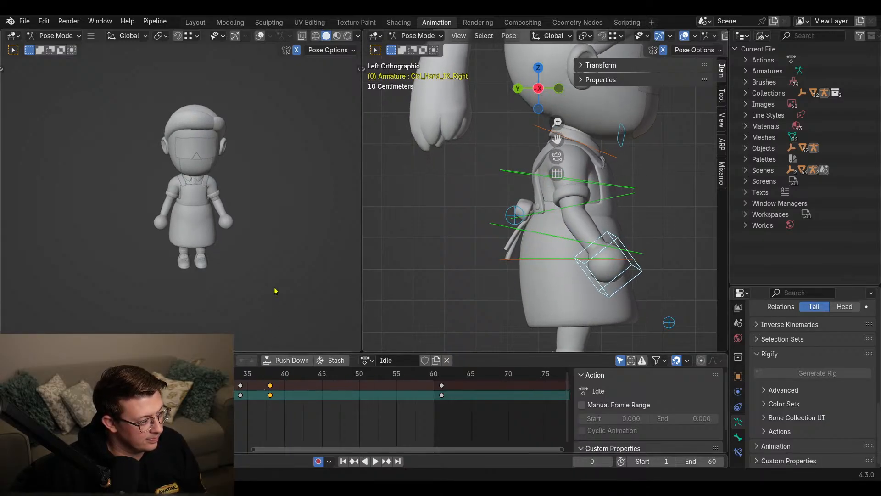
pyautogui.press('space')
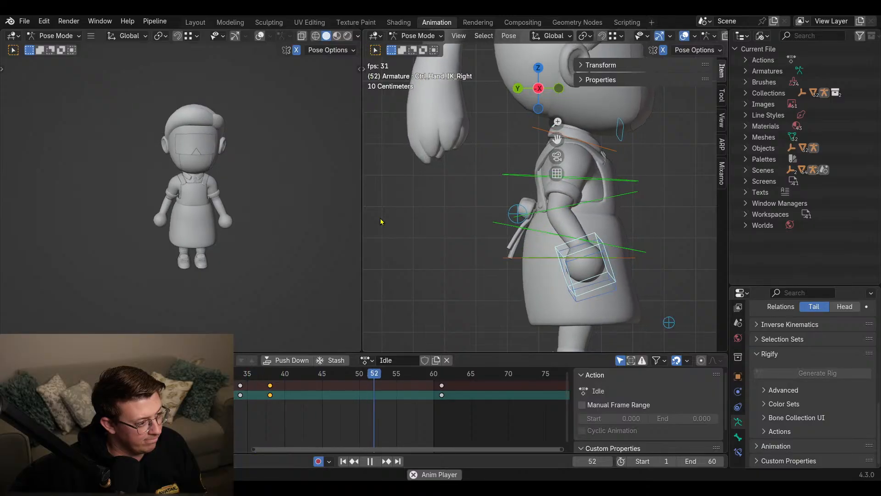
pyautogui.press('Escape')
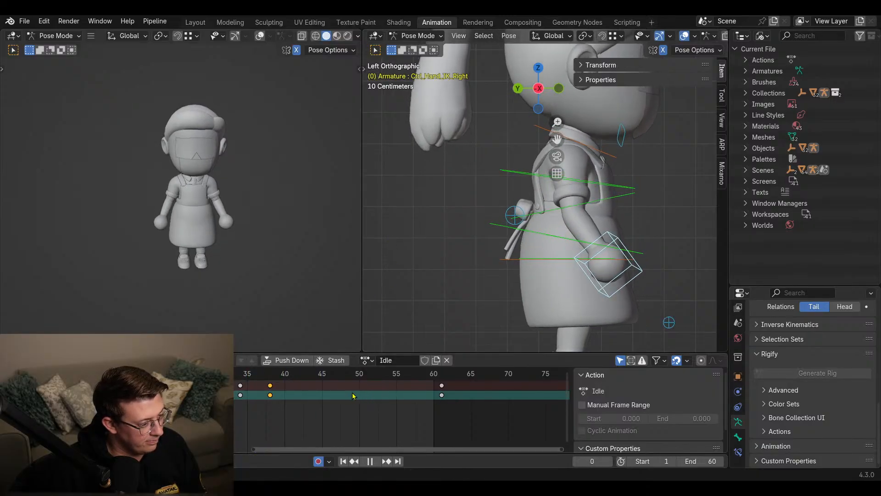
pyautogui.moveTo(353, 397); pyautogui.dragTo(340, 418)
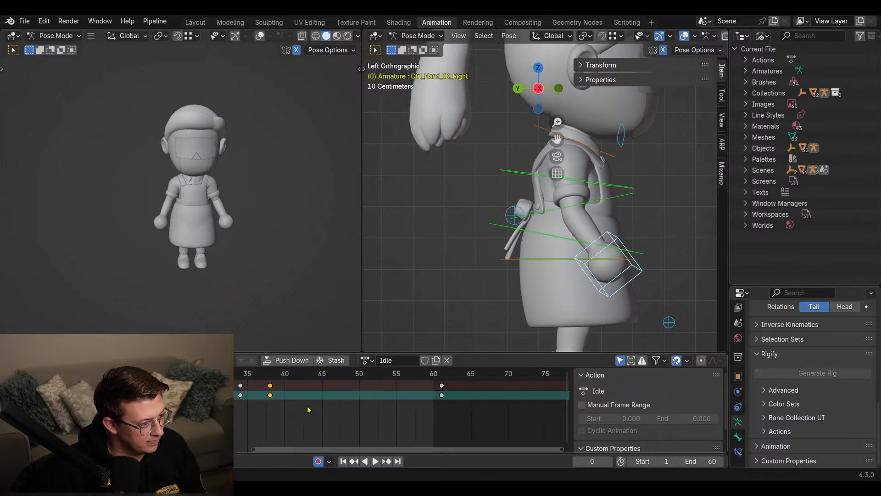
pyautogui.press('space')
pyautogui.press('space')
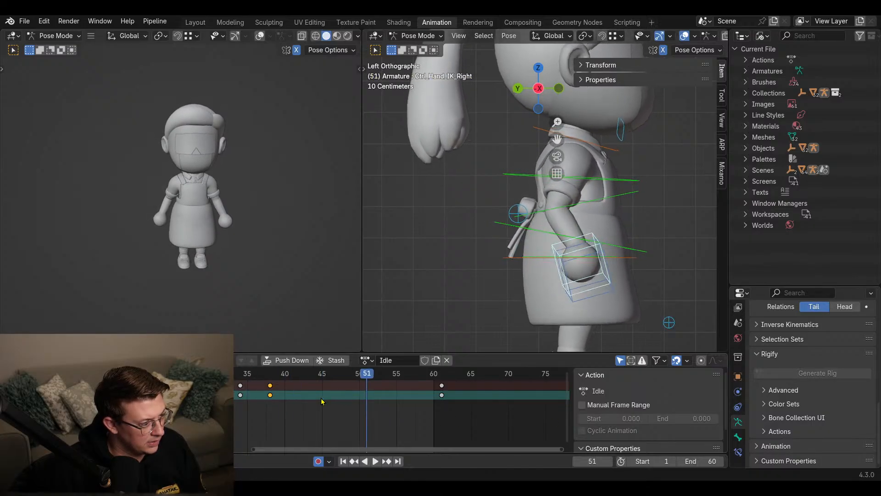
pyautogui.press('space')
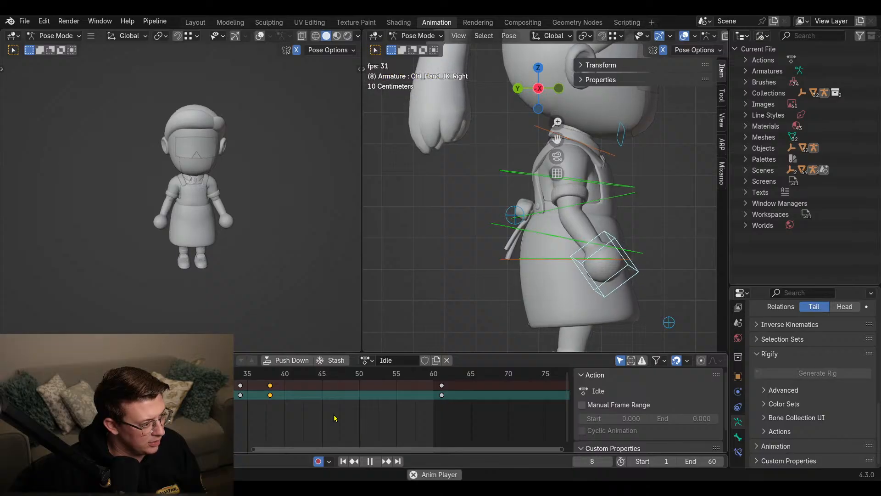
# - At frame 46, move the right hand IK control forward and slightly down, and rotate it to follow the forearm
pyautogui.press('space')
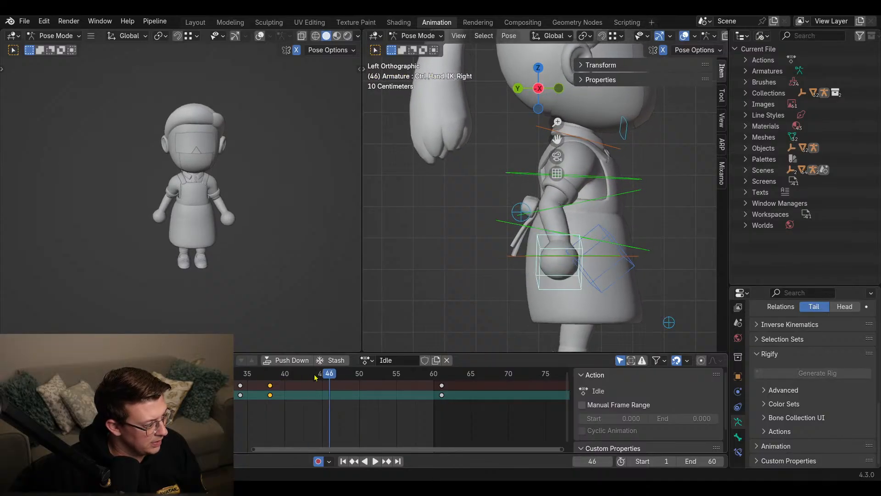
pyautogui.press('g')
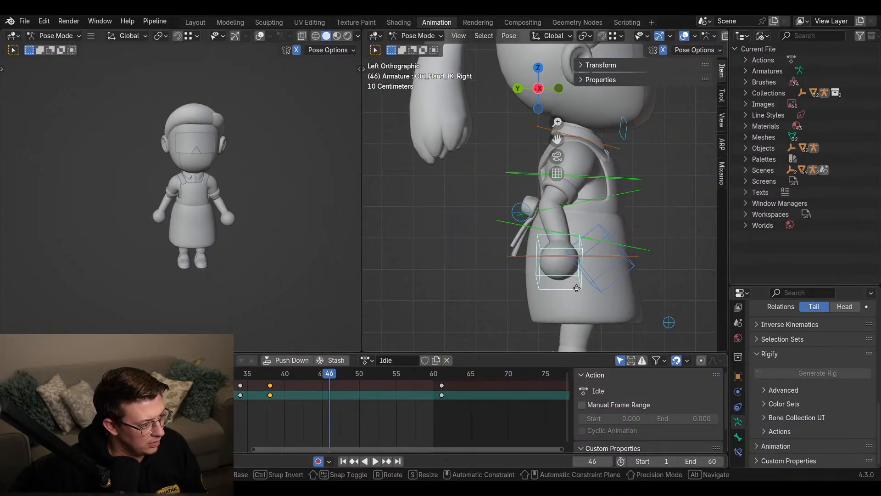
pyautogui.click(591, 288)
pyautogui.press('r')
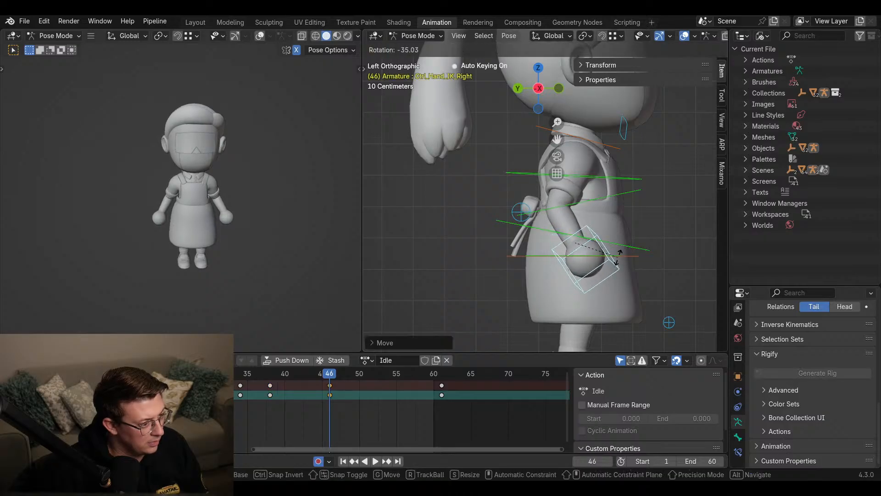
pyautogui.click(618, 256)
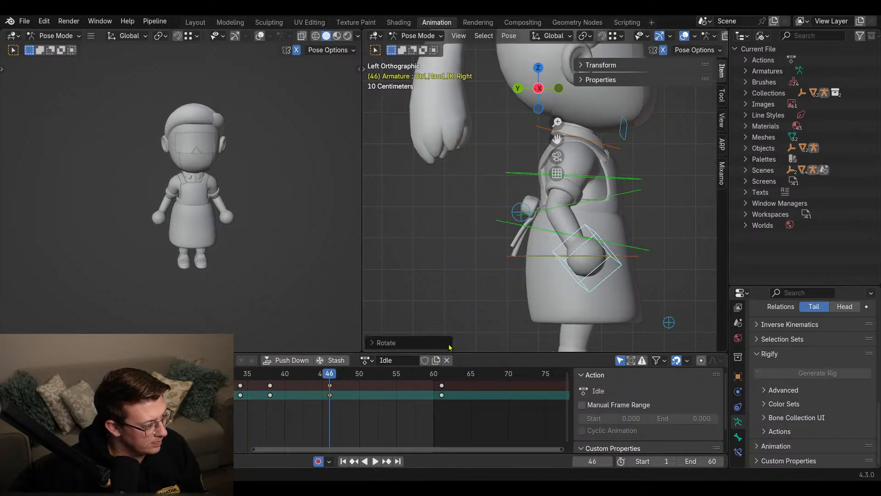
pyautogui.press('g')
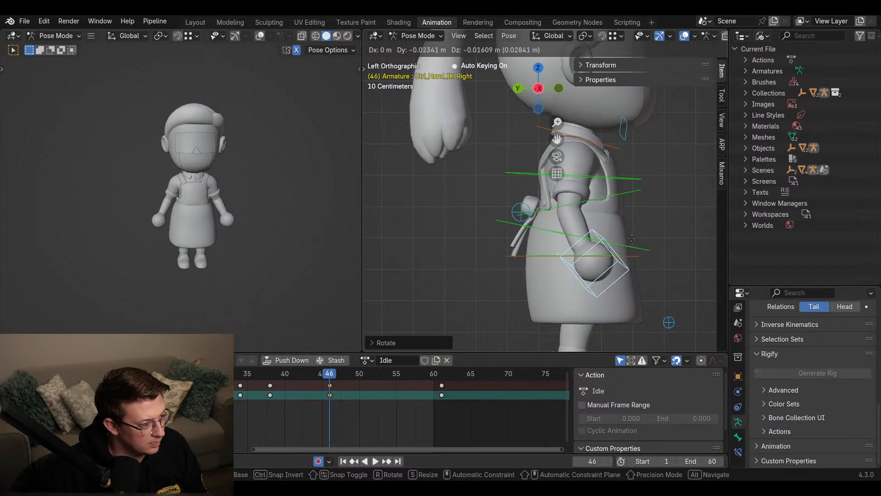
pyautogui.click(629, 236)
pyautogui.press('r')
pyautogui.click(639, 256)
pyautogui.press('g')
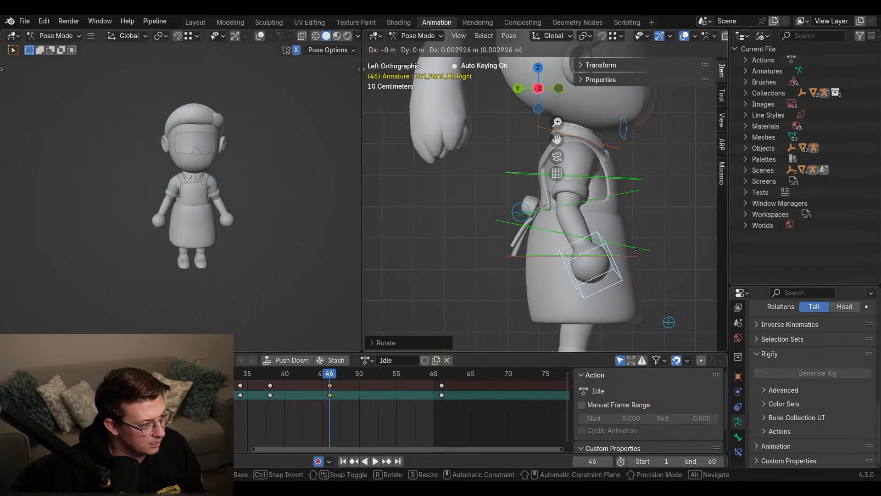
pyautogui.click(639, 250)
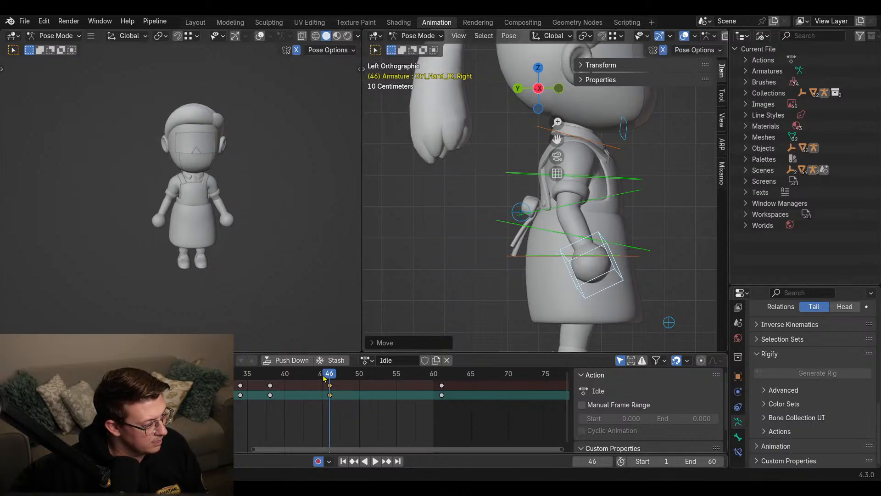
# - Review the swing up to frame 60, and delete the right hand control's keyframe at frame 46
pyautogui.moveTo(323, 376); pyautogui.dragTo(427, 373)
pyautogui.hotkey('shift', 'Left')
pyautogui.press('space')
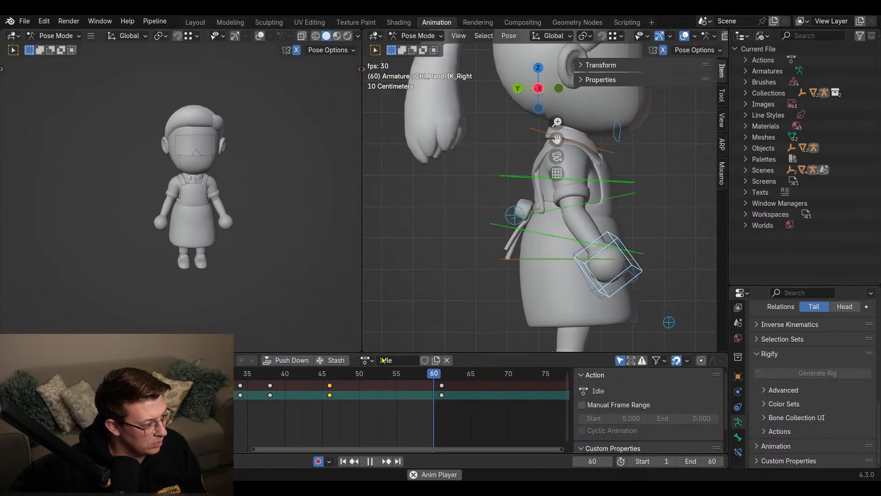
pyautogui.press('space')
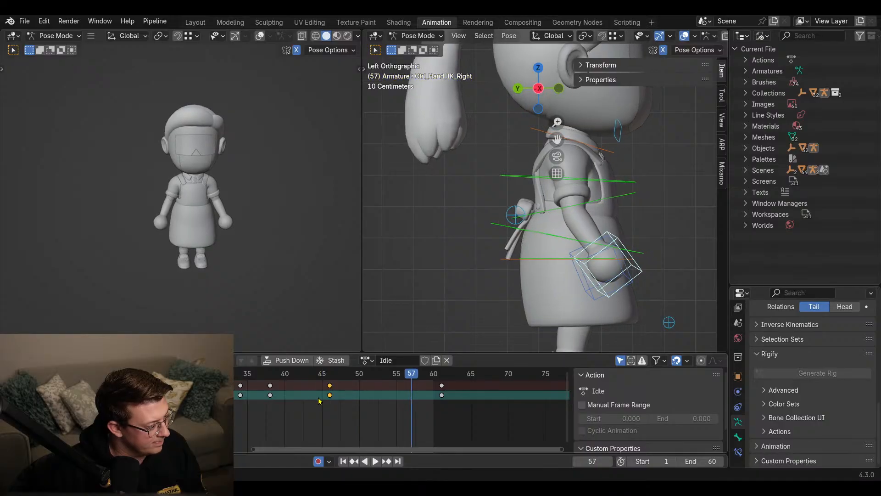
pyautogui.press('x')
pyautogui.click(320, 400)
pyautogui.press('x')
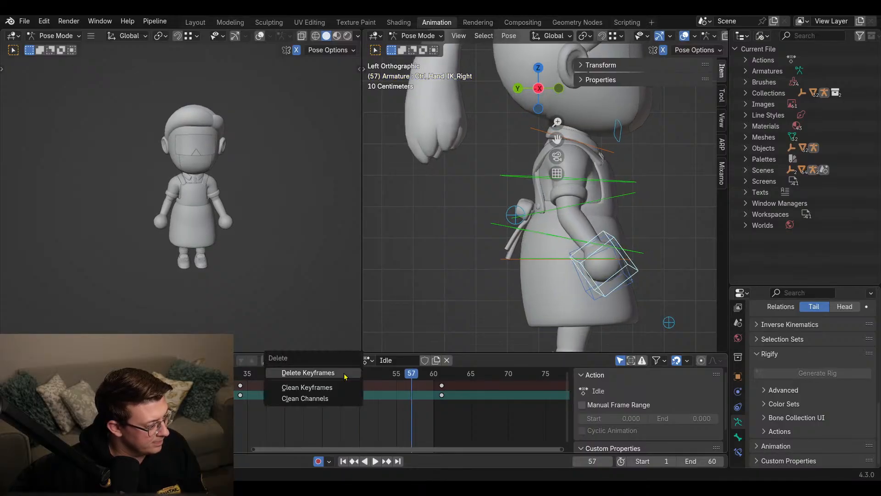
pyautogui.click(345, 374)
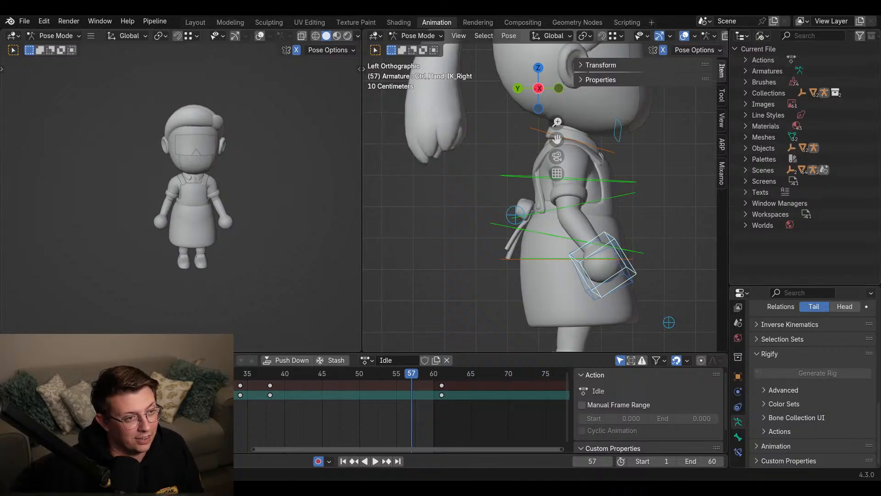
# - Search the computer's installed programs for "unre" and launch the match
pyautogui.press('super')
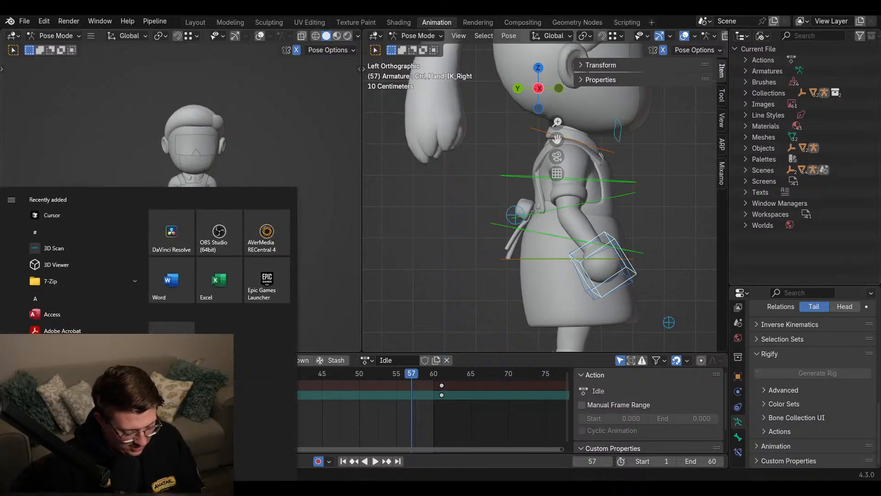
pyautogui.write('unre')
pyautogui.press('Return')
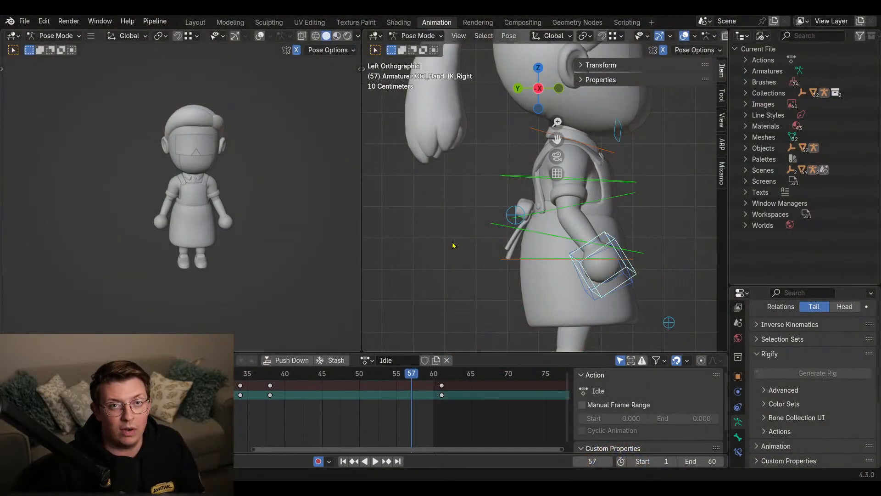
# - Replay the Idle action from its start, viewing the whole arm from the side to check the right hand's swing
pyautogui.scroll(-2, 580, 300)
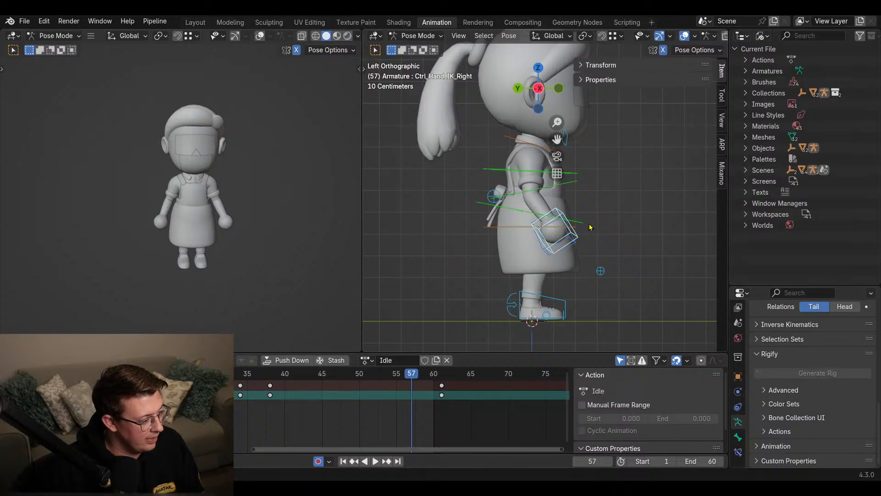
pyautogui.keyDown('alt'); pyautogui.moveTo(598, 233); pyautogui.dragTo(553, 263, button='middle'); pyautogui.keyUp('alt')
pyautogui.scroll(1, 552, 263)
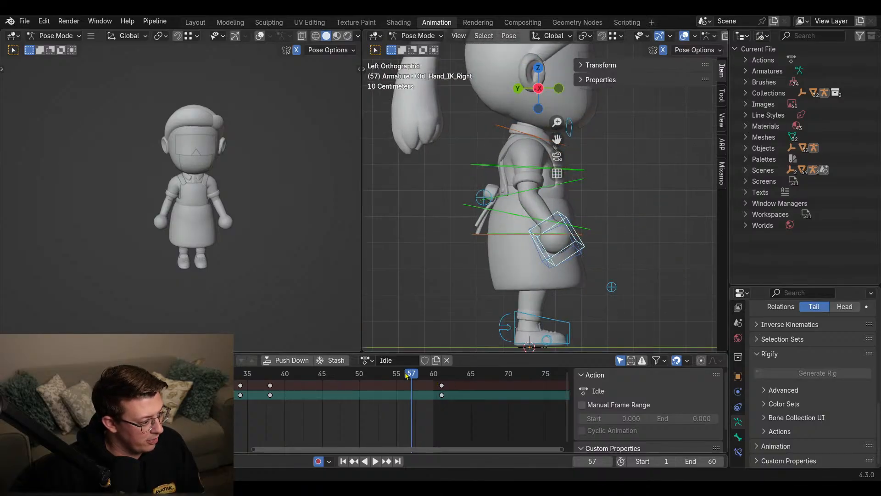
pyautogui.moveTo(415, 380); pyautogui.dragTo(113, 384)
pyautogui.press('space')
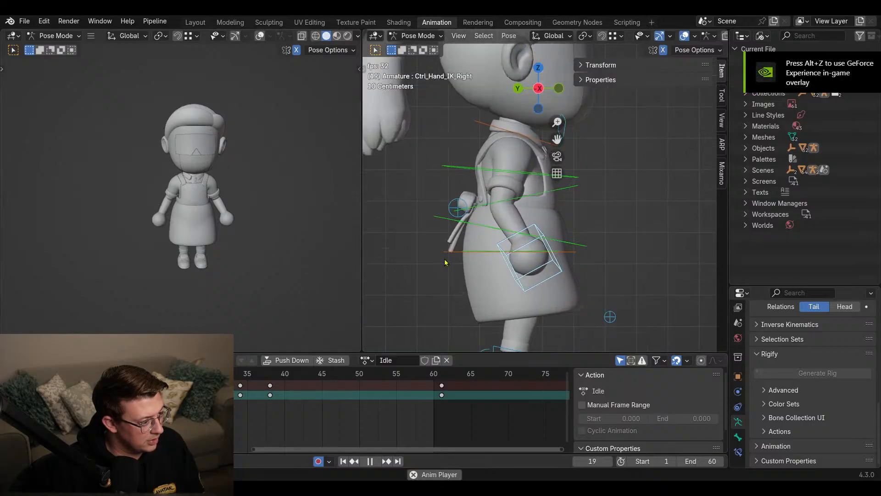
pyautogui.press('space')
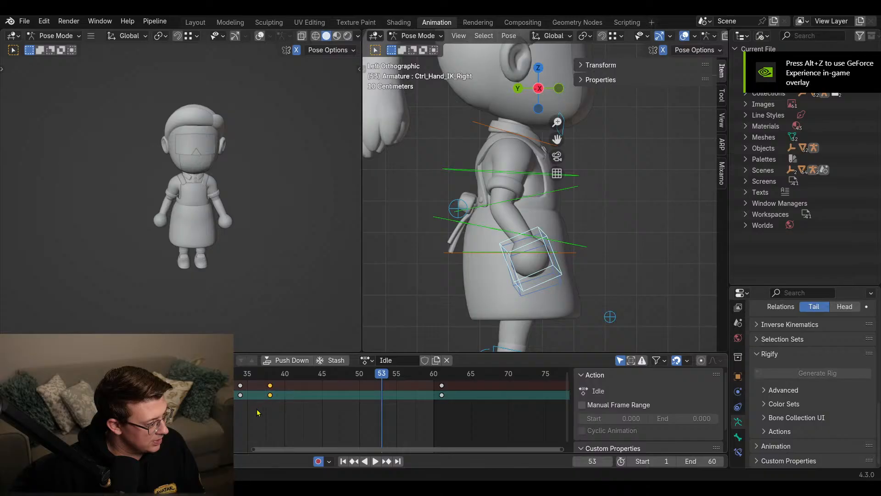
# - Move the right hand control's keyframe at frame 38 to frame 44
pyautogui.press('space')
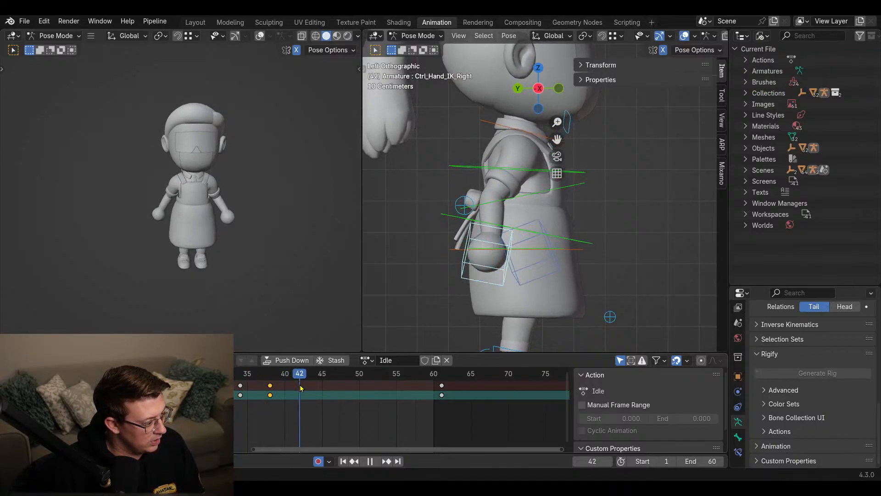
pyautogui.press('space')
pyautogui.moveTo(244, 421); pyautogui.dragTo(285, 386)
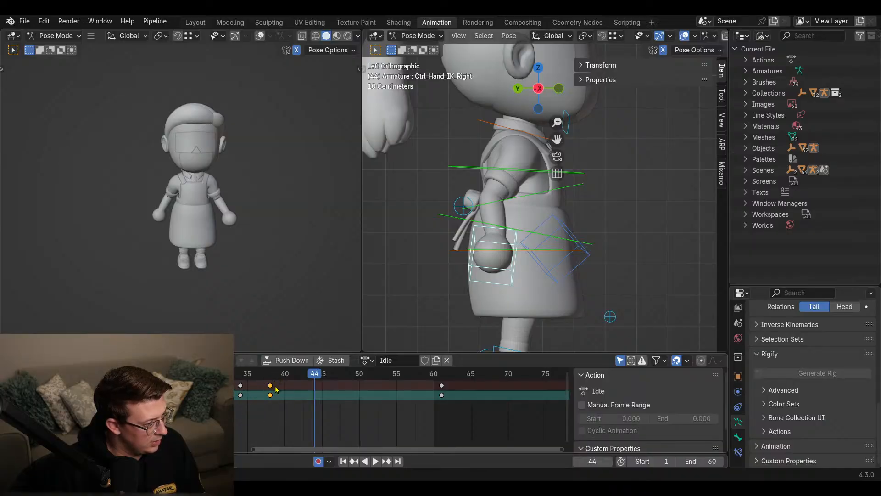
pyautogui.press('g')
pyautogui.click(330, 419)
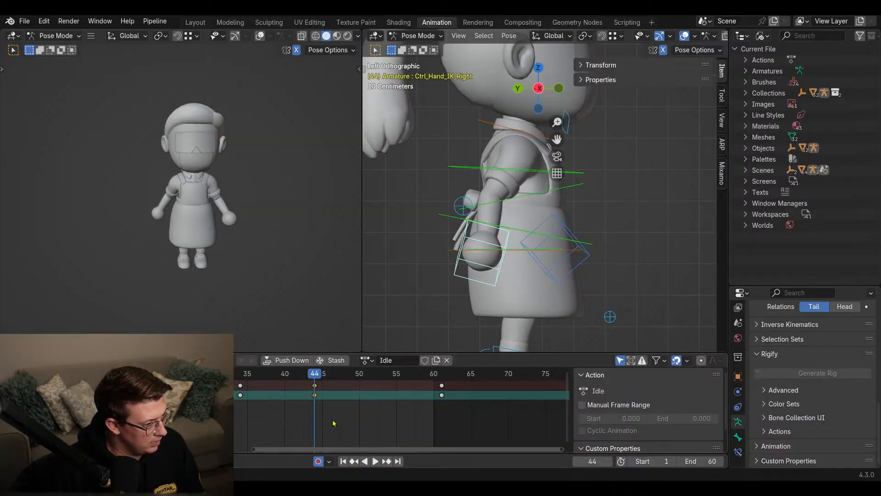
# - Replay the retimed Idle action and scrub through its last frames to check how the right hand's swing loops
pyautogui.press('space')
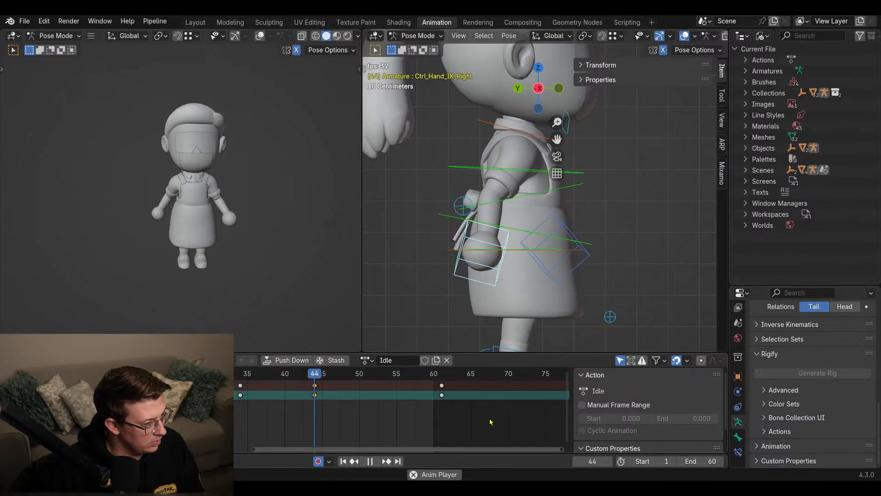
pyautogui.press('space')
pyautogui.moveTo(316, 377); pyautogui.dragTo(418, 391)
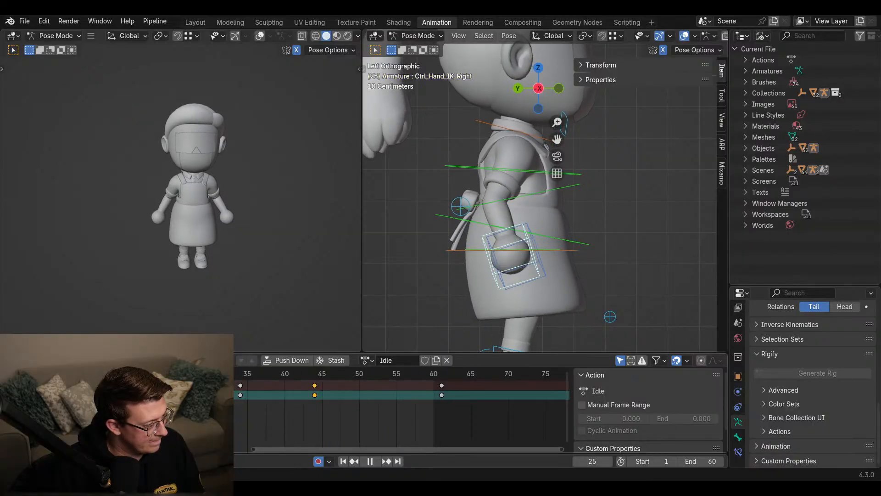
pyautogui.moveTo(532, 409); pyautogui.dragTo(468, 412)
pyautogui.press('space')
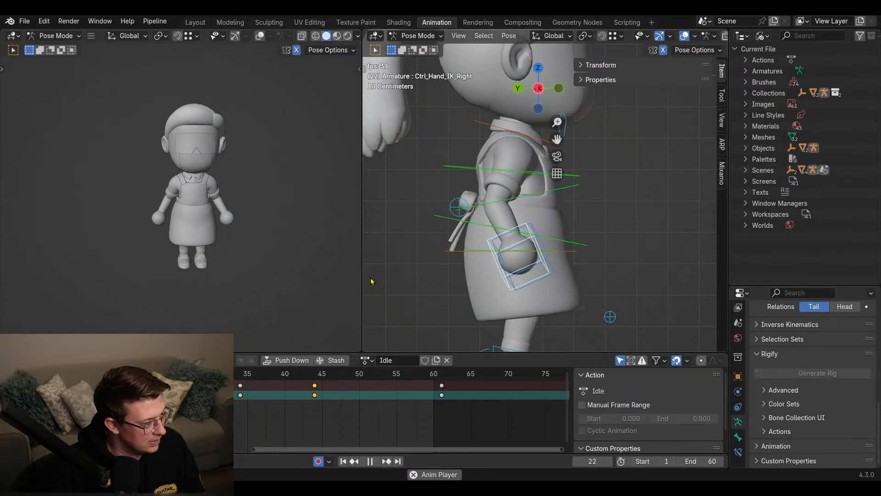
pyautogui.press('space')
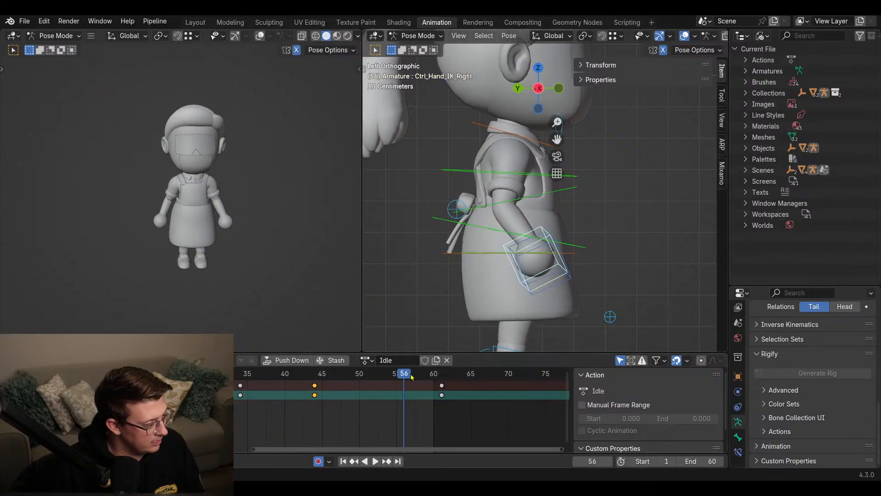
pyautogui.moveTo(419, 377); pyautogui.dragTo(442, 379)
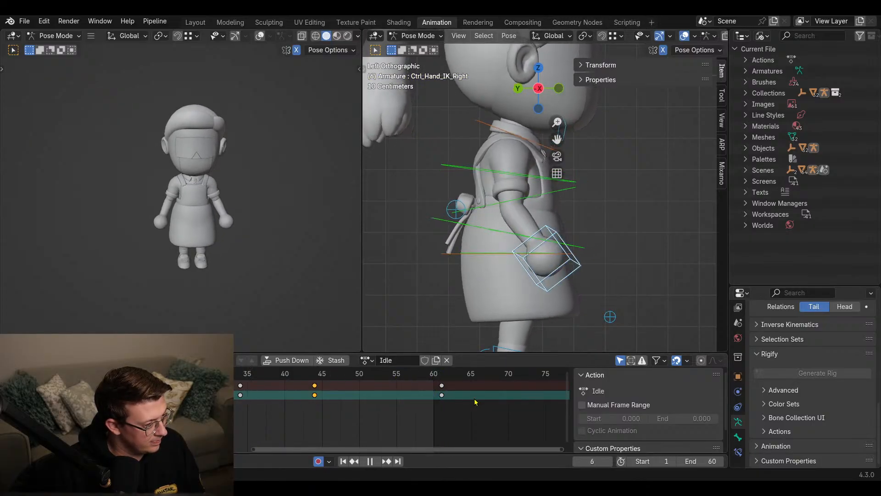
# - Copy the right hand control's keyframe at frame 0 onto frame 61
pyautogui.scroll(-5, 294, 415)
pyautogui.moveTo(111, 417); pyautogui.dragTo(274, 418, button='middle')
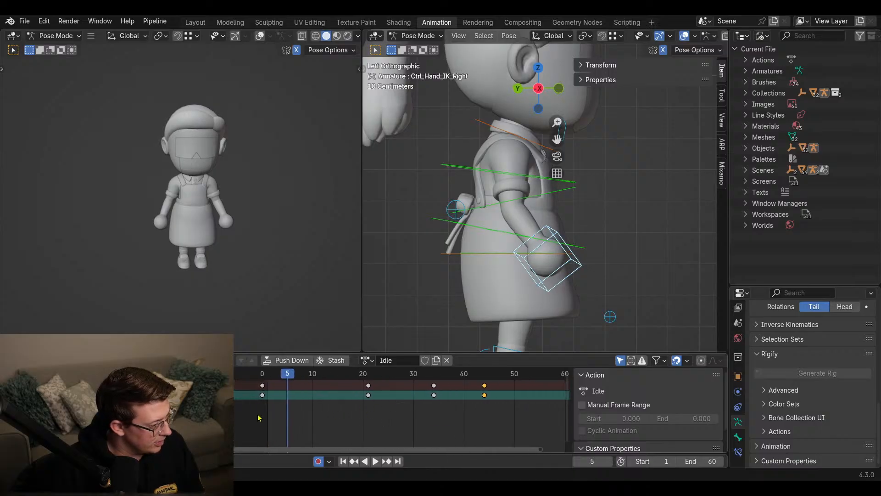
pyautogui.moveTo(256, 414); pyautogui.dragTo(293, 380)
pyautogui.moveTo(543, 389); pyautogui.dragTo(405, 392, button='middle')
pyautogui.click(434, 375)
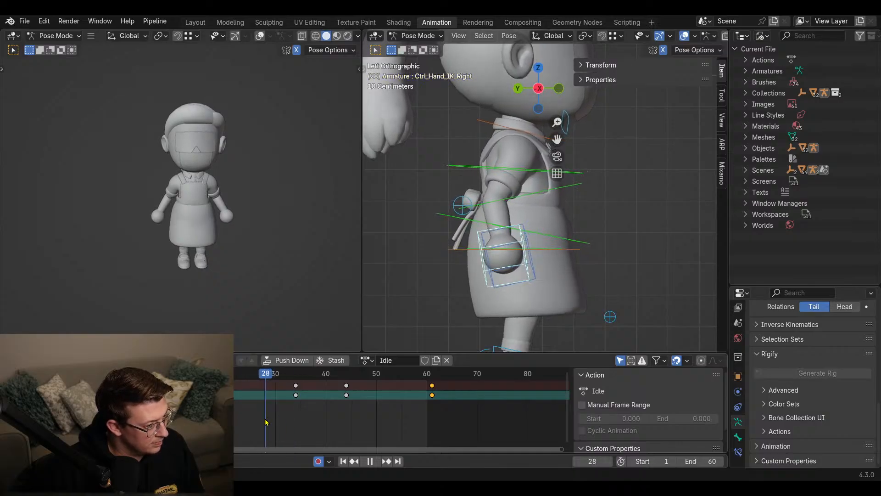
# - Pause the Idle action at frame 28 and lower the right hand control by about 0.01 m along global Z
pyautogui.press('space')
pyautogui.scroll(1, 515, 256)
pyautogui.click(533, 238)
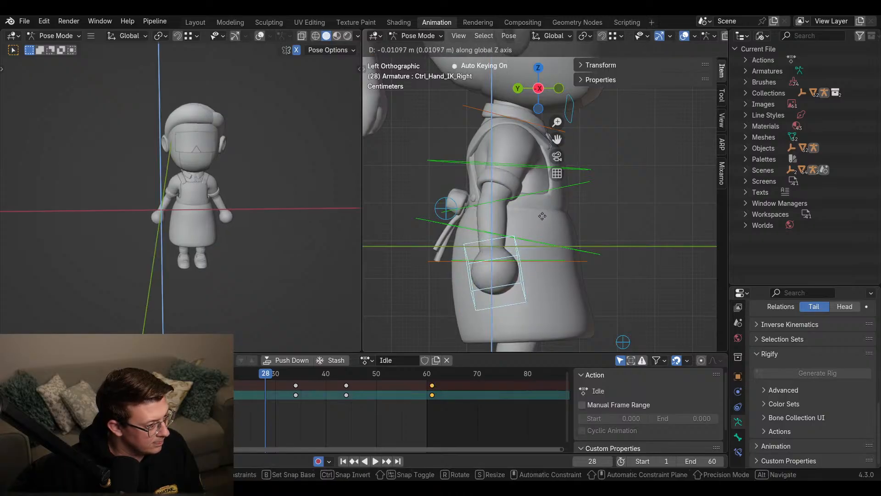
pyautogui.click(544, 220)
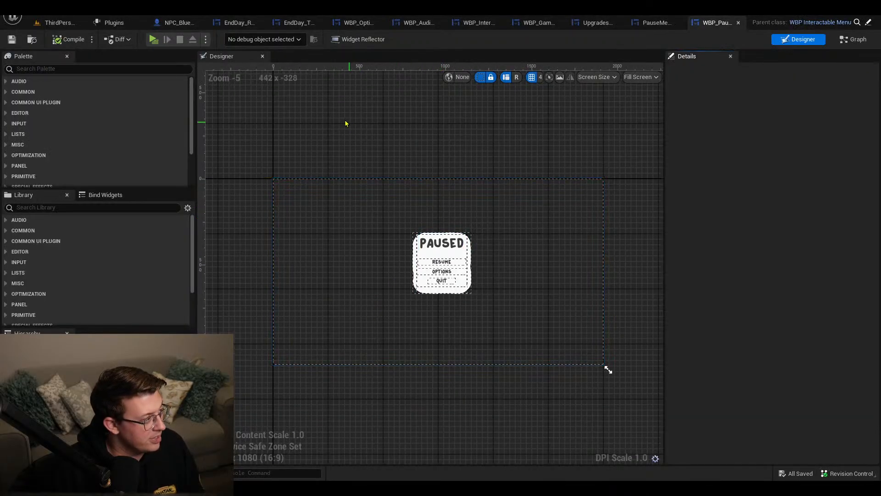
# - Switch to Unreal Editor's ThirdPersonMap level, enlarge its viewport to view the whole café, and start a play session
pyautogui.click(57, 23)
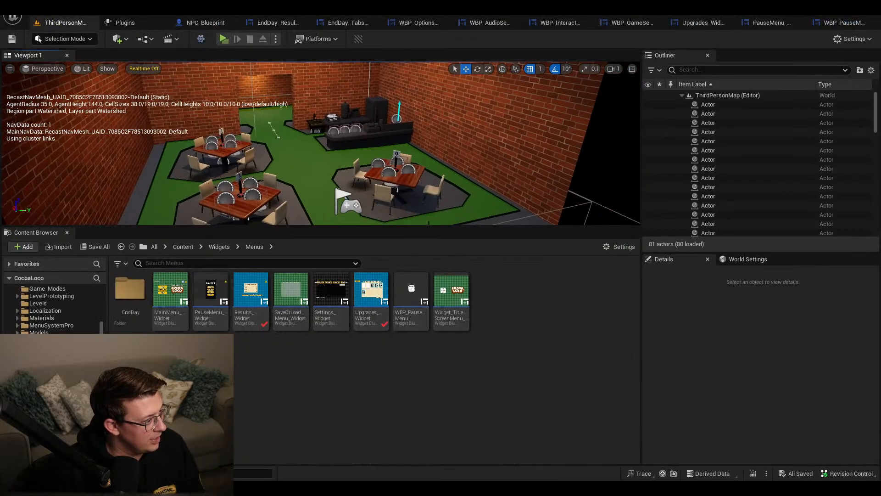
pyautogui.moveTo(439, 227); pyautogui.dragTo(436, 390)
pyautogui.moveTo(431, 294); pyautogui.dragTo(450, 314, button='right')
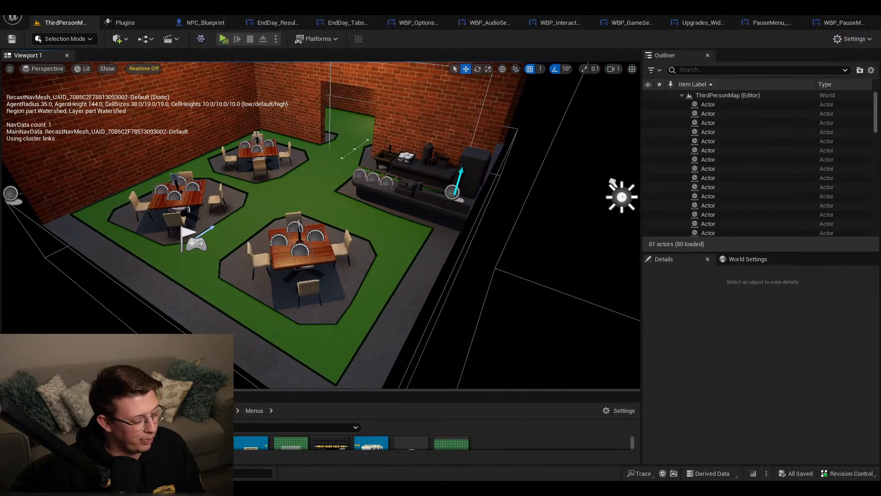
pyautogui.moveTo(335, 314); pyautogui.dragTo(362, 320, button='right')
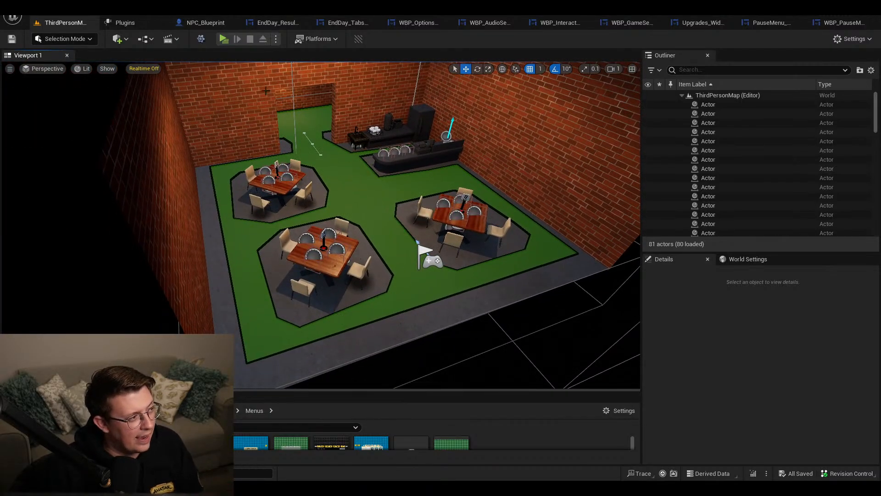
pyautogui.click(224, 39)
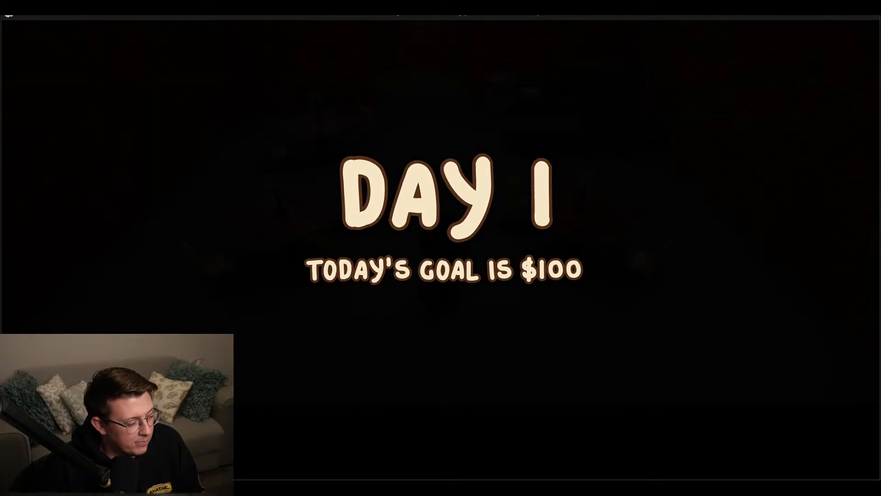
# - Walk the character around the café in several directions, pausing between moves, to check her movement and standing animations
pyautogui.press('w')
pyautogui.press('d')
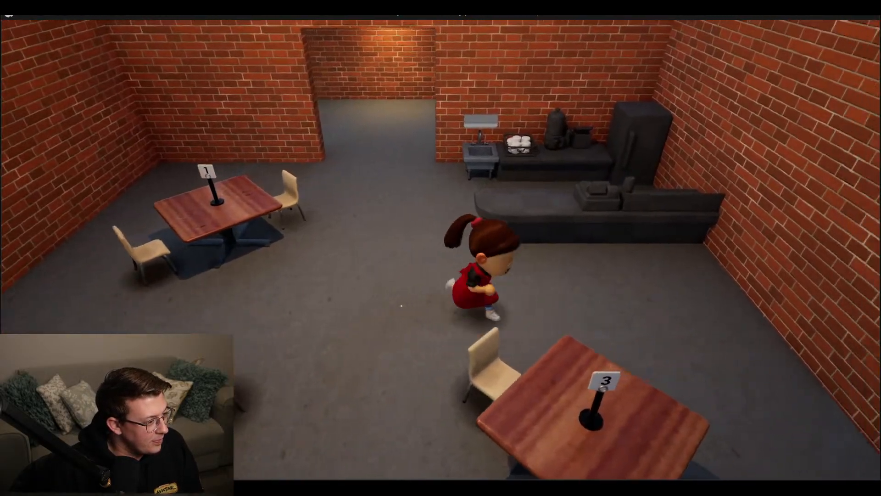
pyautogui.press('a')
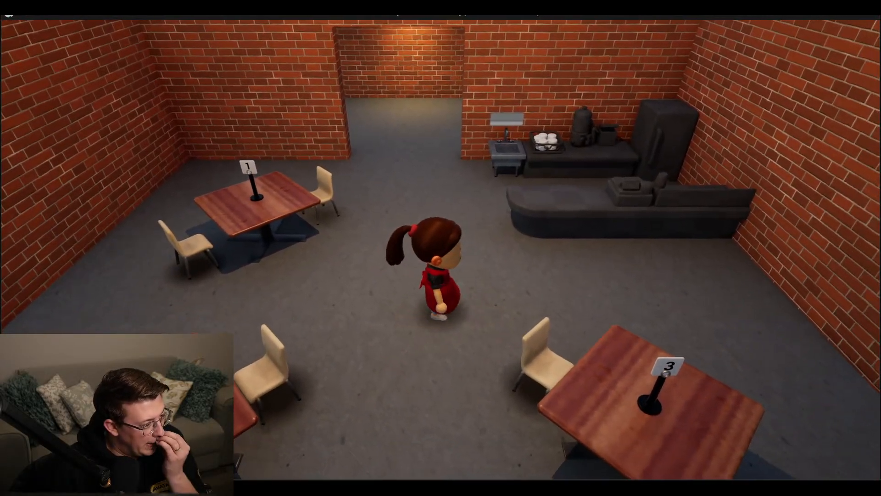
pyautogui.press('w')
pyautogui.press('d')
pyautogui.press('s')
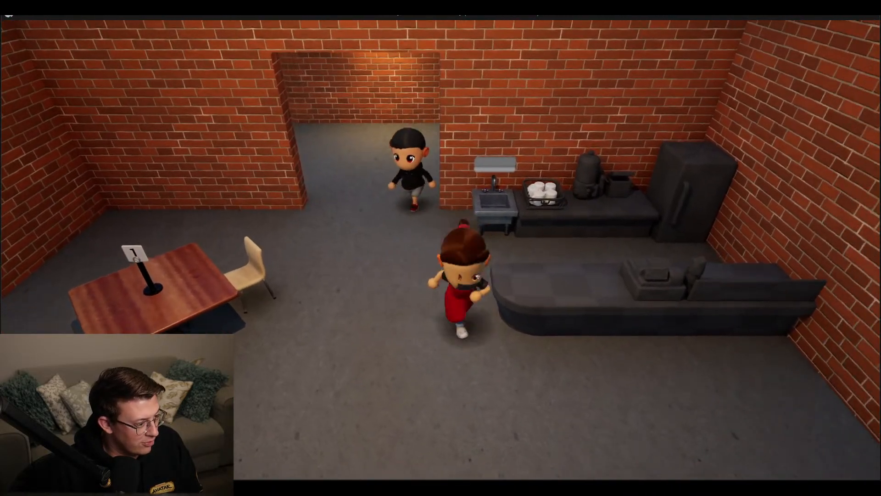
pyautogui.press('a')
pyautogui.press('d')
pyautogui.press('w')
pyautogui.press('s')
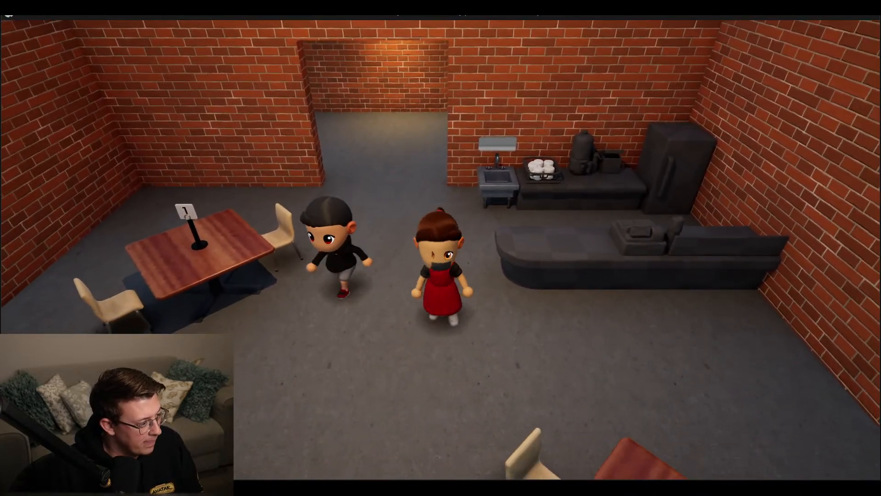
# - Follow the first customer to table 1 and take the order there
pyautogui.press('w')
pyautogui.press('a')
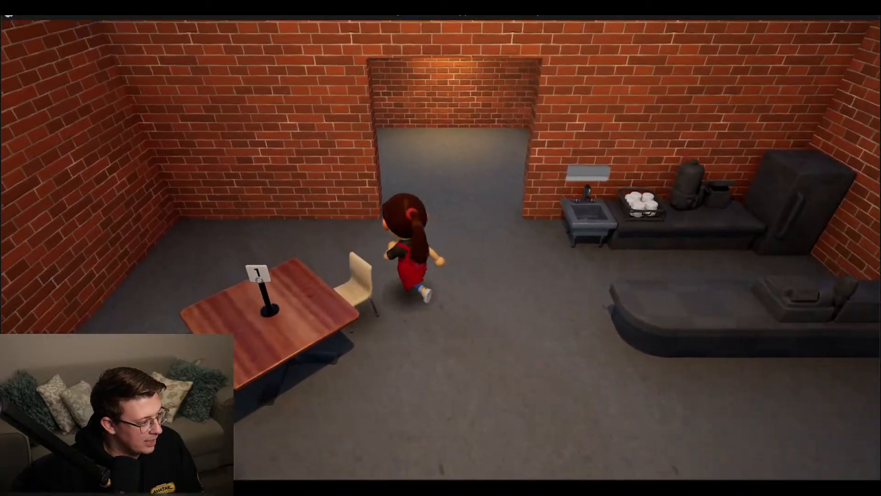
pyautogui.press('d')
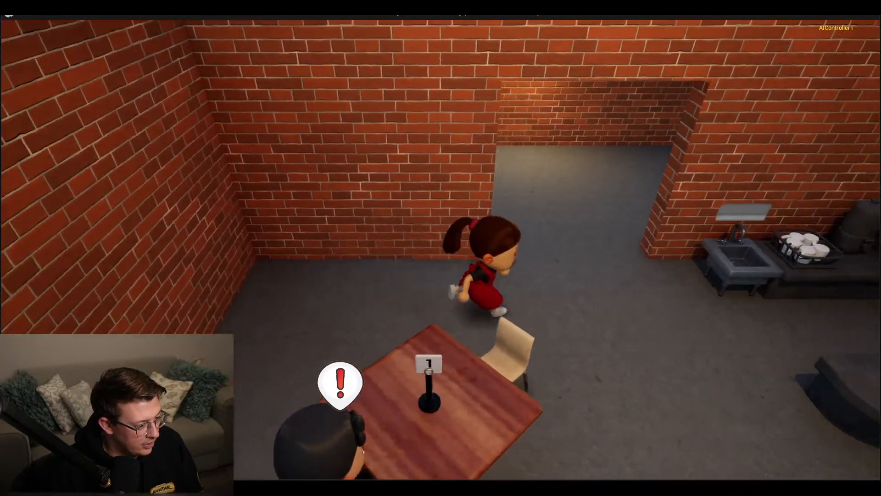
pyautogui.press('s')
pyautogui.press('a')
pyautogui.press('e')
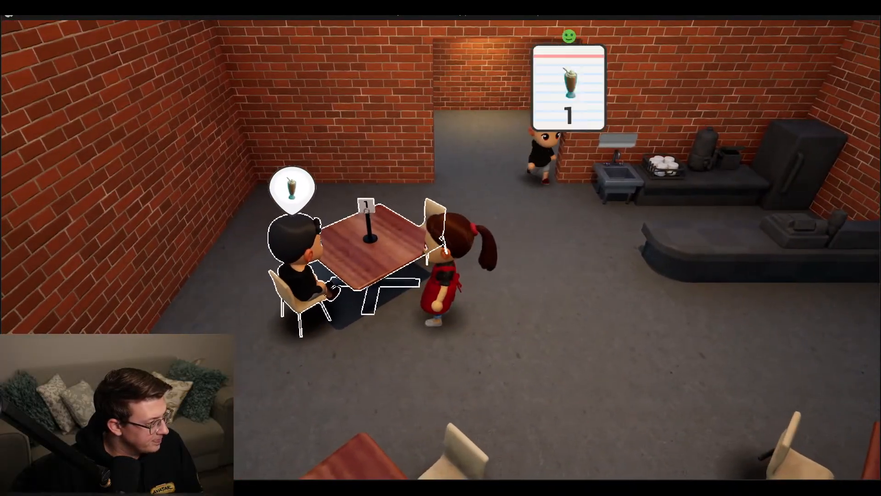
# - Collect the milkshake from the counter and serve it to the customer at table 1
pyautogui.press('d')
pyautogui.press('w')
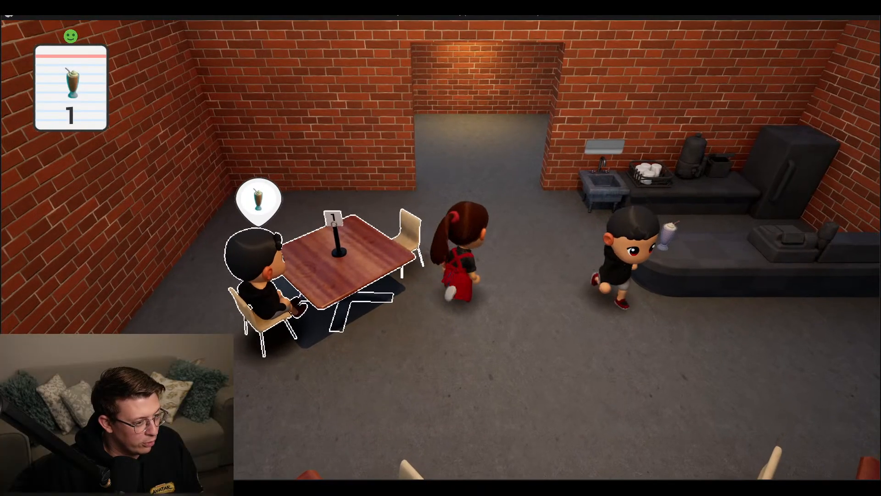
pyautogui.press('d')
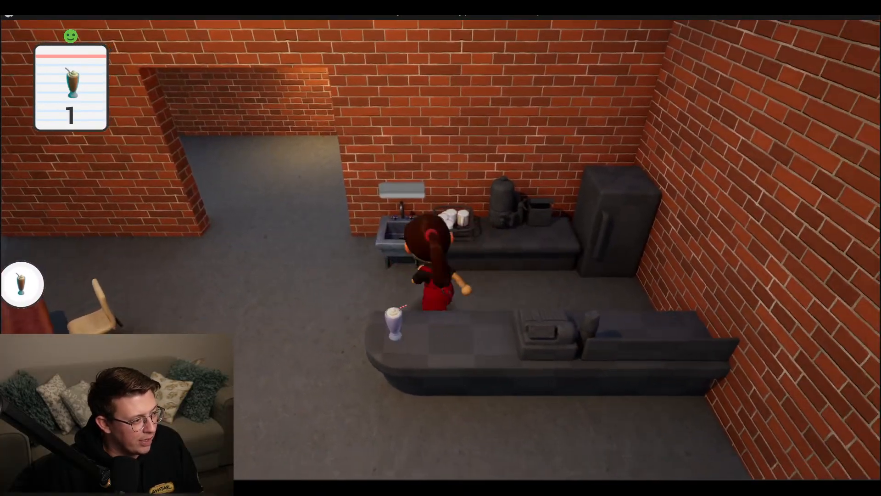
pyautogui.press('a')
pyautogui.press('s')
pyautogui.press('s')
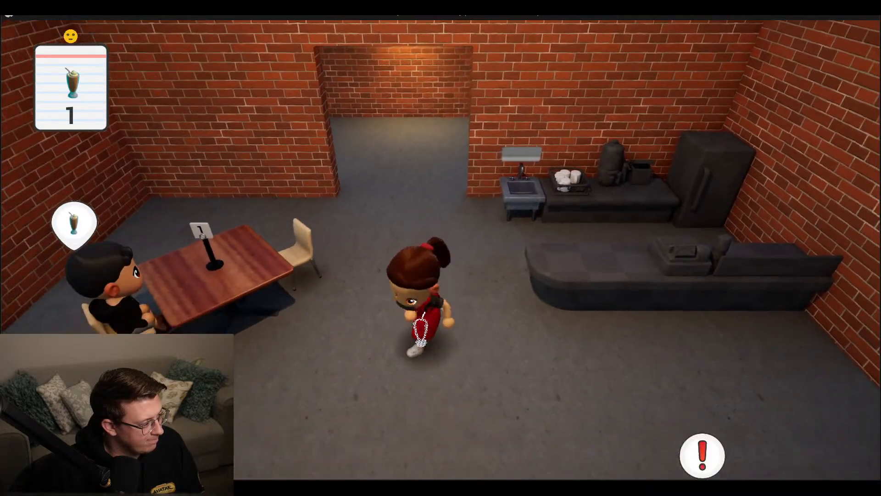
pyautogui.press('e')
# - Walk over to table 3 and take the waiting customer's order
pyautogui.press('d')
pyautogui.press('s')
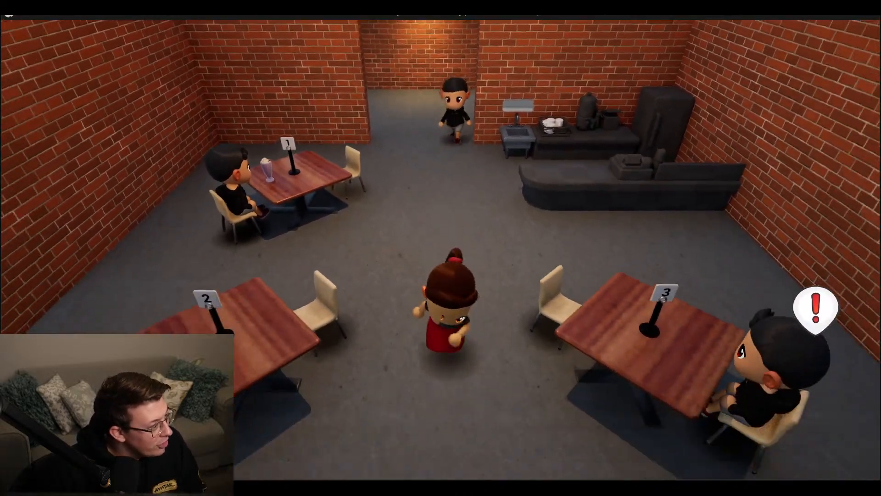
pyautogui.press('d')
pyautogui.press('e')
# - Clear the used glass from table 1 and put it in the sink
pyautogui.press('a')
pyautogui.press('w')
pyautogui.press('a')
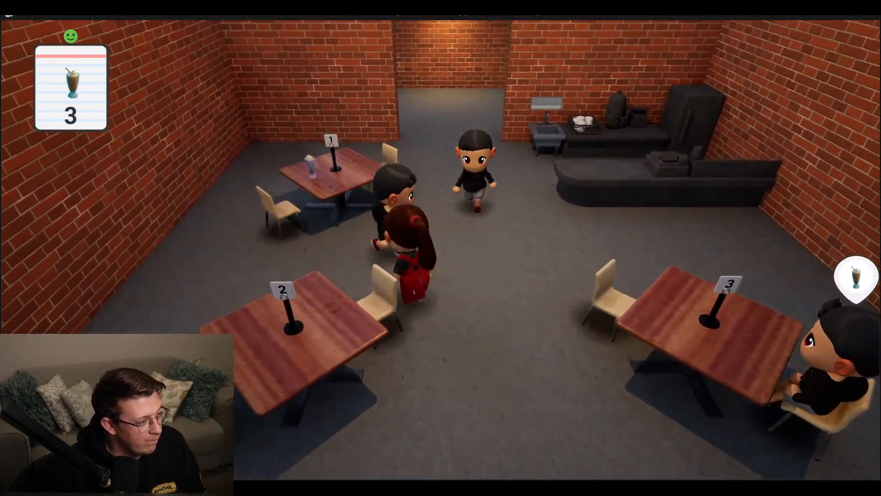
pyautogui.press('e')
pyautogui.press('d')
pyautogui.press('w')
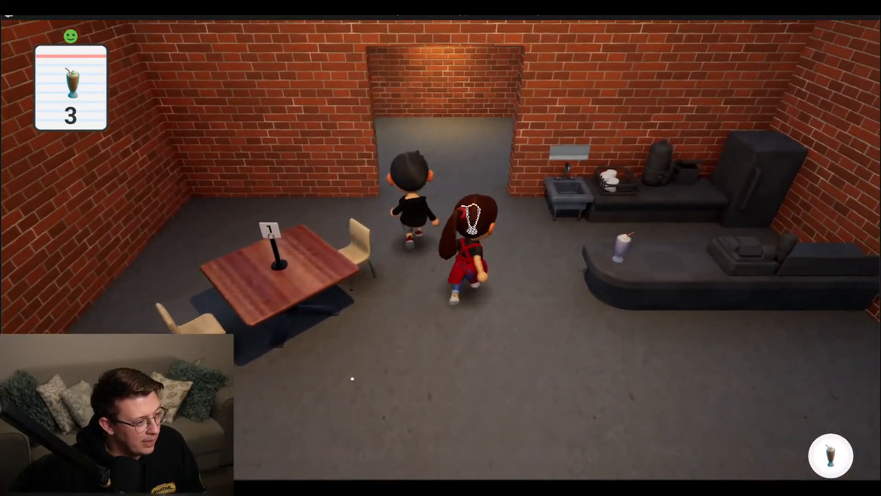
pyautogui.press('e')
# - Pick up the milkshake from the counter and serve it at table 3
pyautogui.press('s')
pyautogui.press('e')
pyautogui.press('a')
pyautogui.press('d')
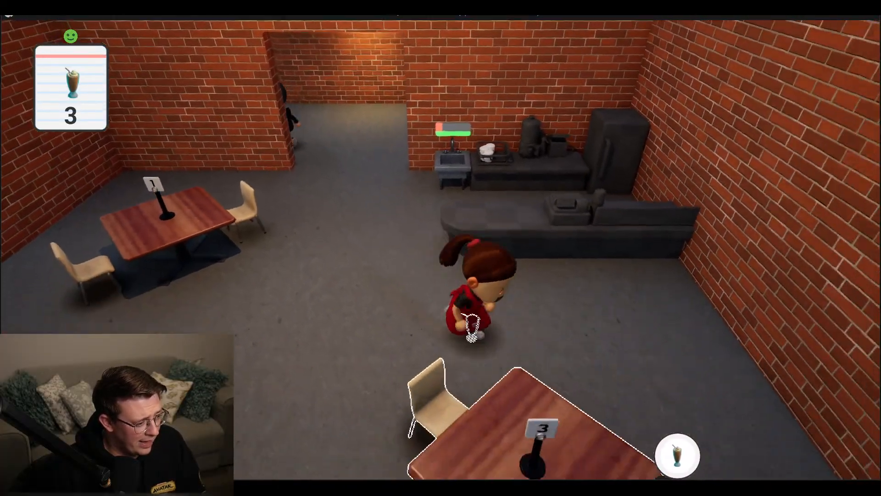
pyautogui.press('e')
# - Cross the café to table 2 and take the customer's order
pyautogui.press('a')
pyautogui.press('w')
pyautogui.press('s')
pyautogui.press('e')
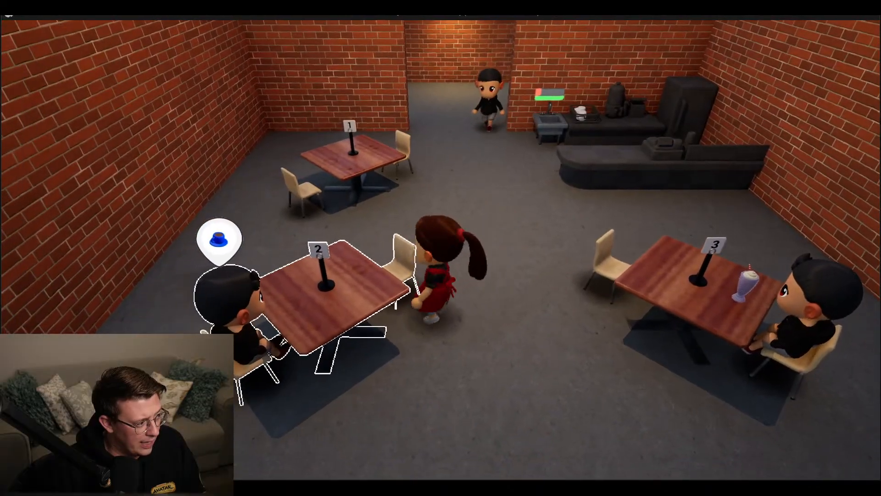
# - Clear the used glass from table 3 and place it in the sink
pyautogui.press('w')
pyautogui.press('d')
pyautogui.press('s')
pyautogui.press('w')
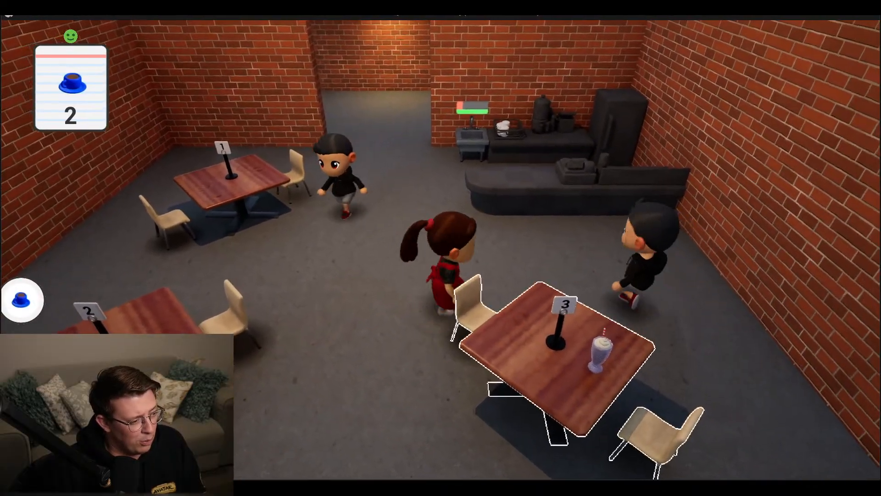
pyautogui.press('d')
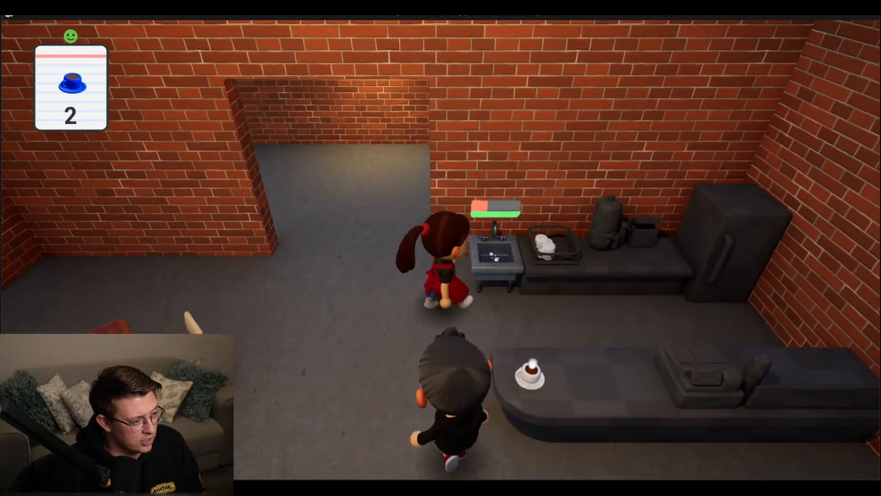
pyautogui.press('e')
# - Pick up the coffee from the counter and serve it at table 2
pyautogui.press('s')
pyautogui.press('e')
pyautogui.press('a')
pyautogui.press('s')
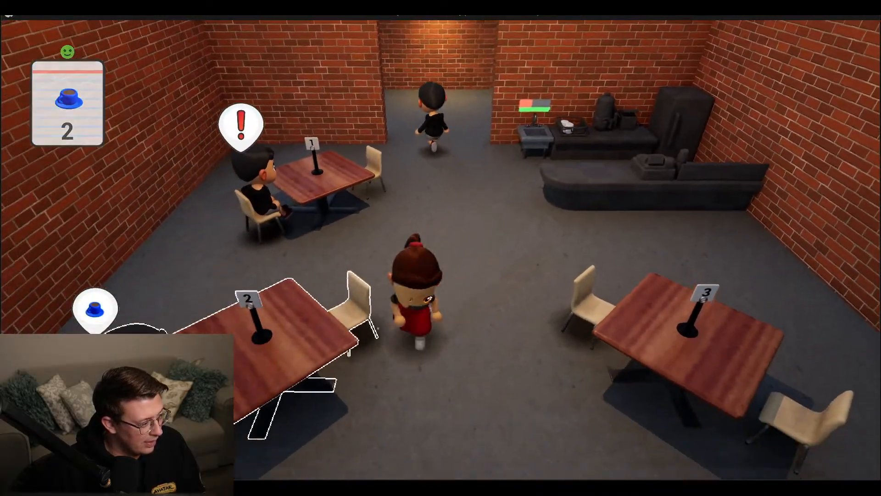
pyautogui.press('e')
# - Take the order of the new customer seated at table 1
pyautogui.press('d')
pyautogui.press('w')
pyautogui.press('a')
pyautogui.press('e')
# - Wait for the milkshake at the counter, pick it up and serve it at table 1
pyautogui.press('d')
pyautogui.press('s')
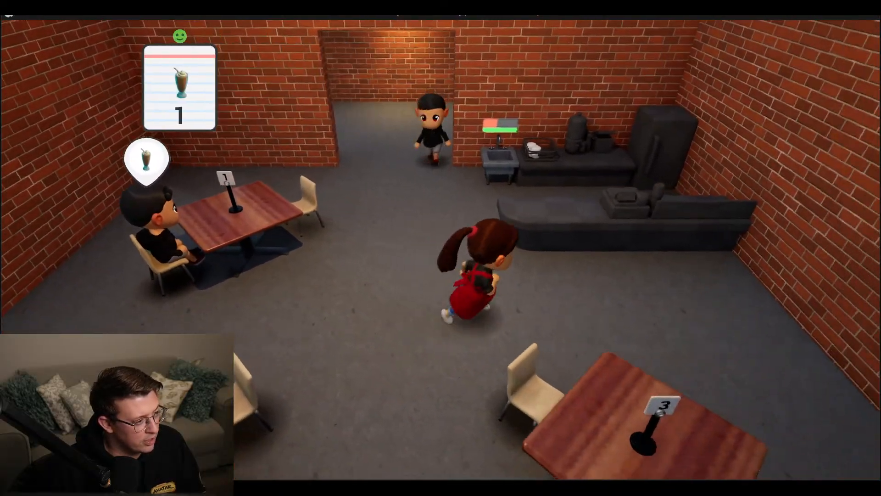
pyautogui.press('d')
pyautogui.press('w')
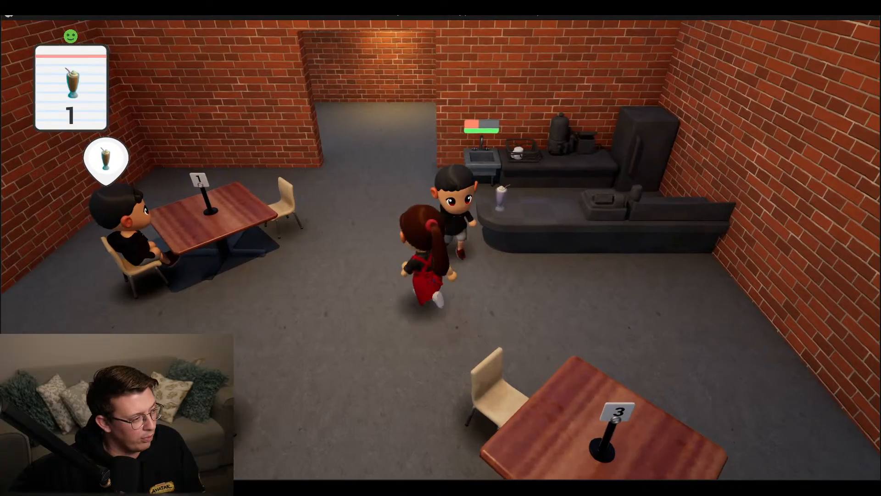
pyautogui.press('d')
pyautogui.press('e')
pyautogui.press('a')
pyautogui.press('e')
# - Clear the used cup from table 2 and put it in the sink
pyautogui.press('s')
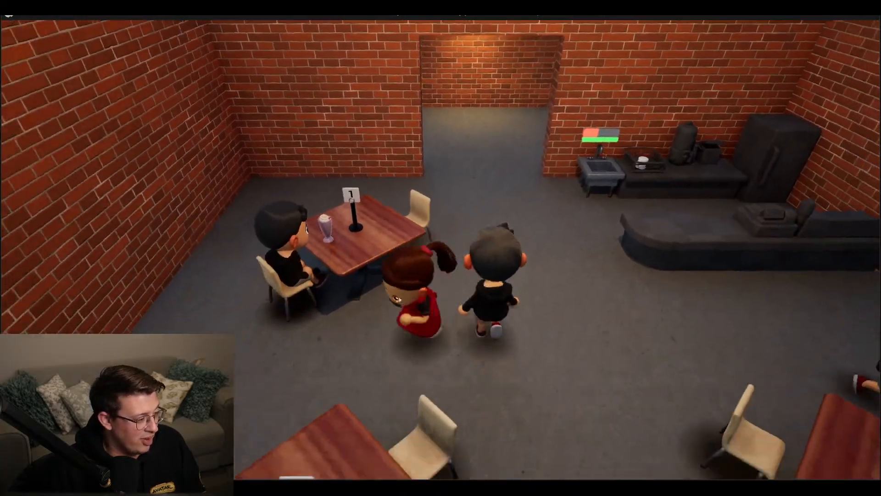
pyautogui.press('e')
pyautogui.press('d')
pyautogui.press('w')
pyautogui.press('e')
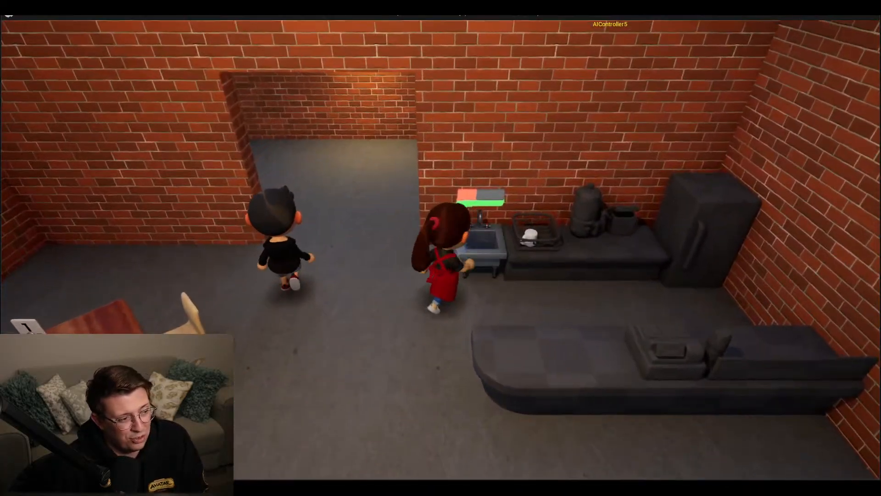
# - Take the order of the new customer seated at table 3
pyautogui.press('s')
pyautogui.press('d')
pyautogui.press('e')
# - Clear the used milkshake glass from table 1 and take it to the sink
pyautogui.press('w')
pyautogui.press('a')
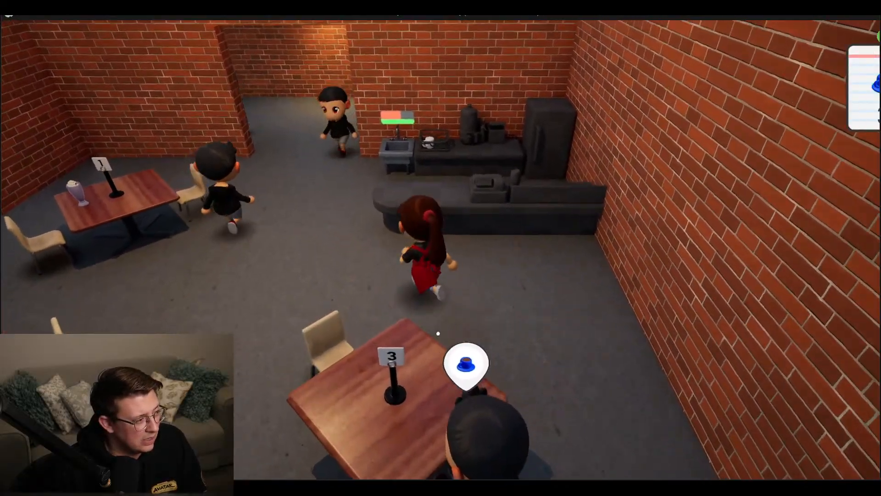
pyautogui.press('e')
pyautogui.press('d')
pyautogui.press('d')
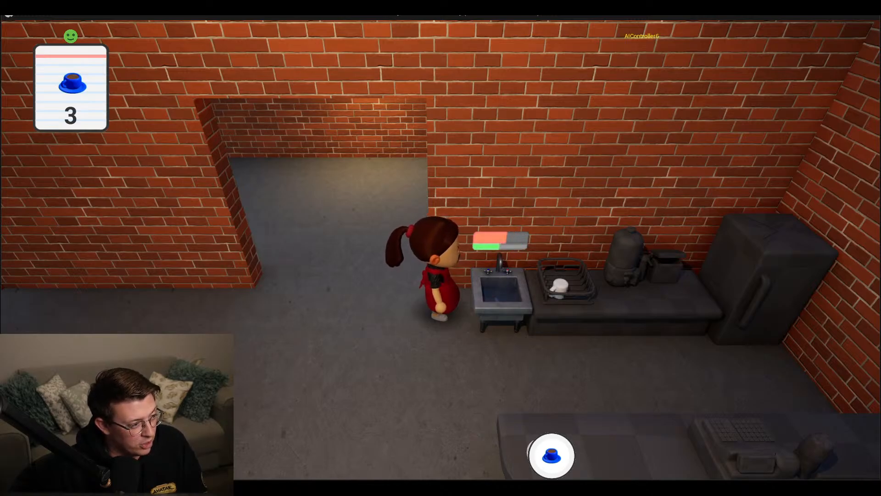
# - Pick up the coffee from the counter and serve it at table 3
pyautogui.press('s')
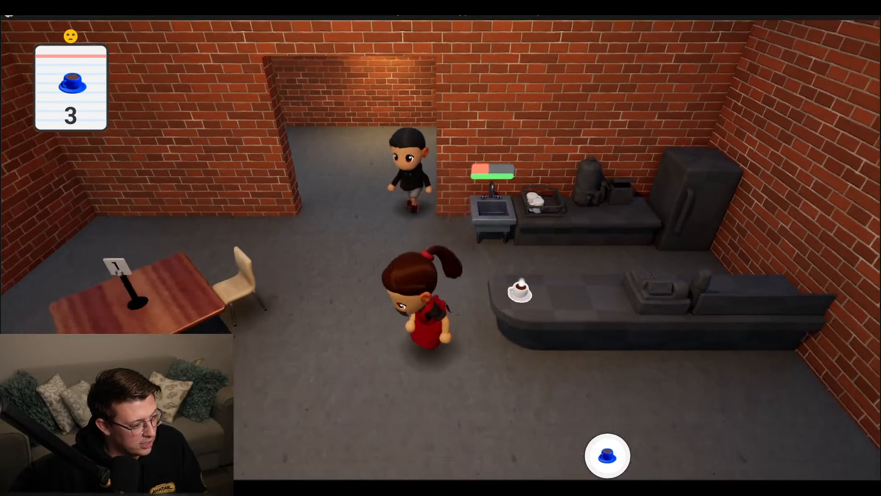
pyautogui.press('d')
pyautogui.press('e')
pyautogui.press('s')
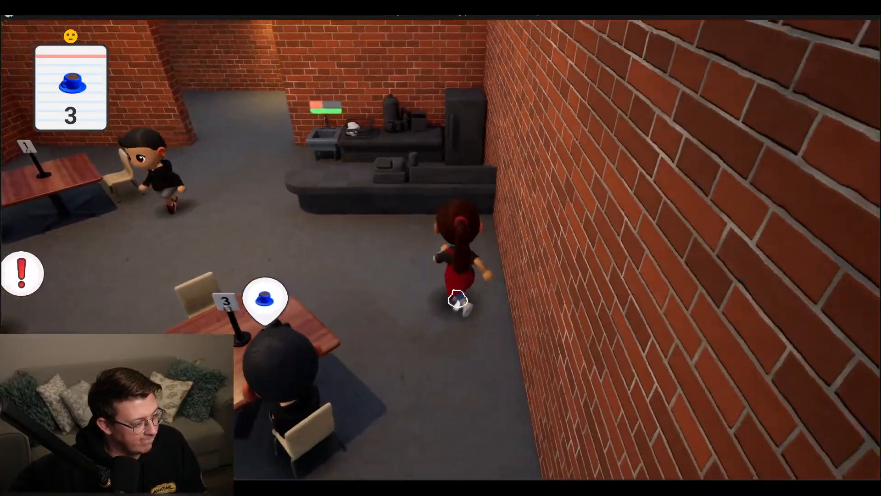
pyautogui.press('e')
# - Take the orders of the customers at table 2 and table 1
pyautogui.press('a')
pyautogui.press('e')
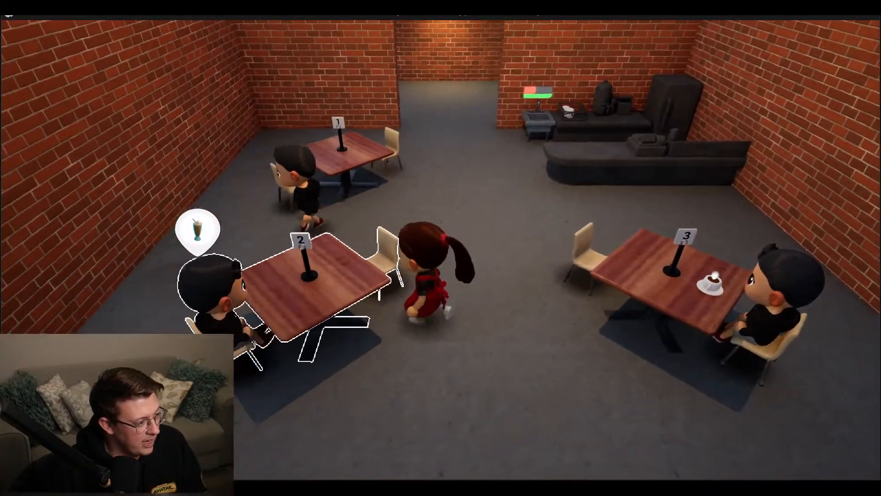
pyautogui.press('w')
pyautogui.press('a')
pyautogui.press('e')
# - Clear the used coffee cup from table 3 and put it in the sink
pyautogui.press('d')
pyautogui.press('e')
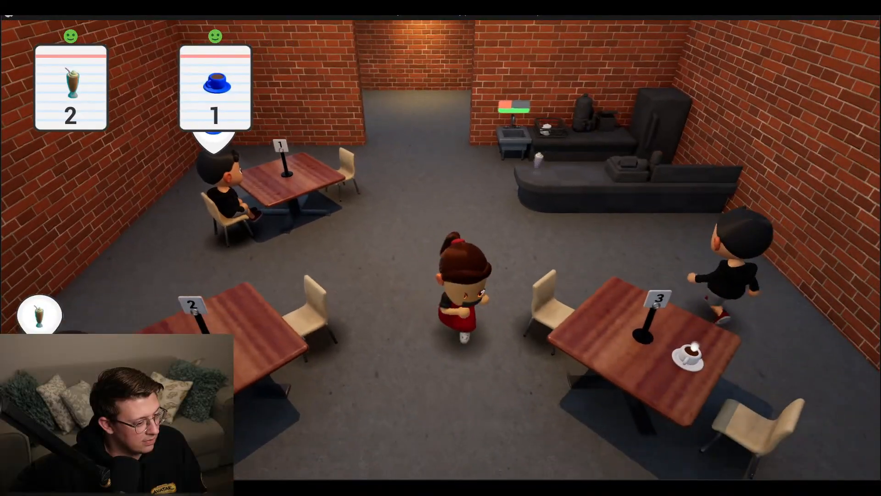
pyautogui.press('w')
pyautogui.press('d')
pyautogui.press('s')
pyautogui.press('a')
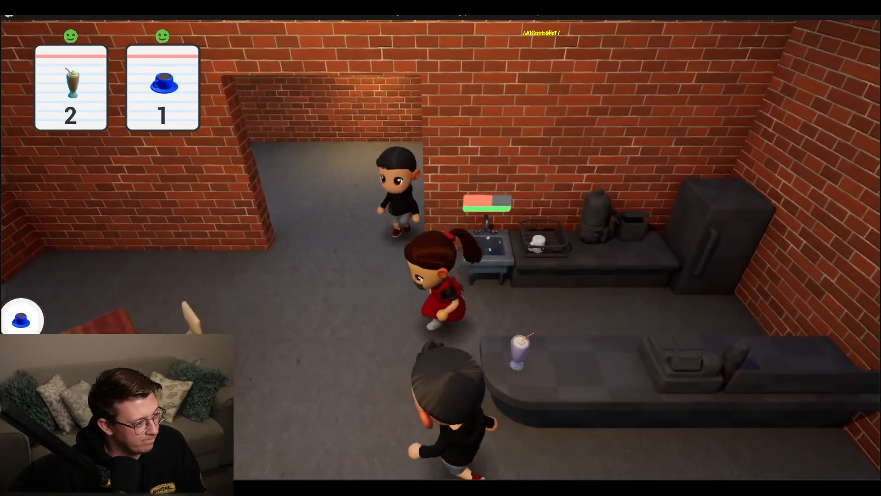
# - Pick up the milkshake from the counter and serve it to the customer at table 2
pyautogui.press('d')
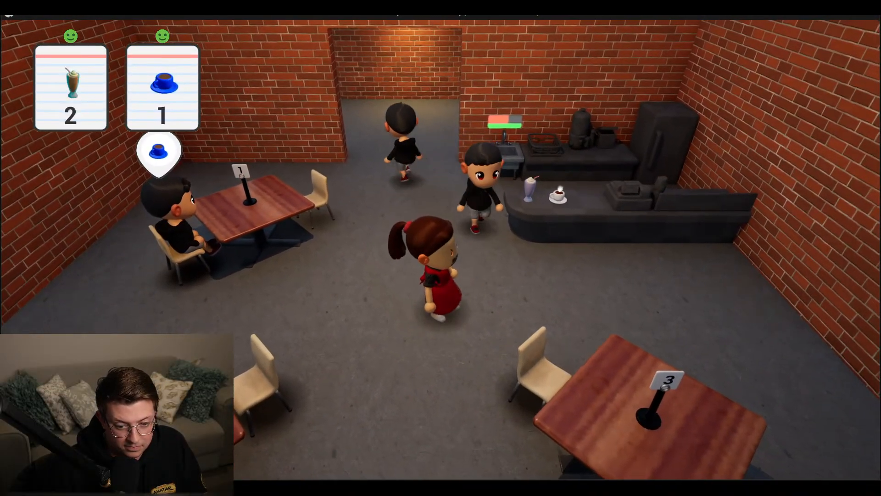
pyautogui.press('d')
pyautogui.press('w')
pyautogui.press('a')
pyautogui.press('s')
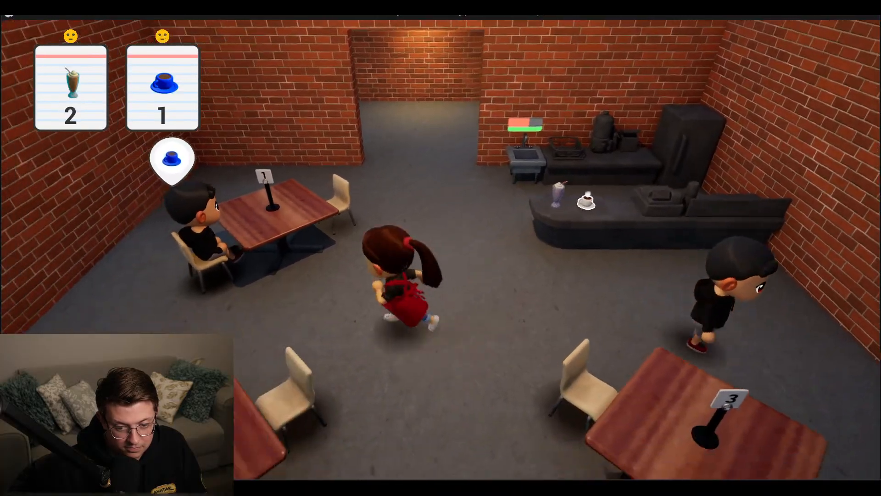
pyautogui.press('d')
pyautogui.press('w')
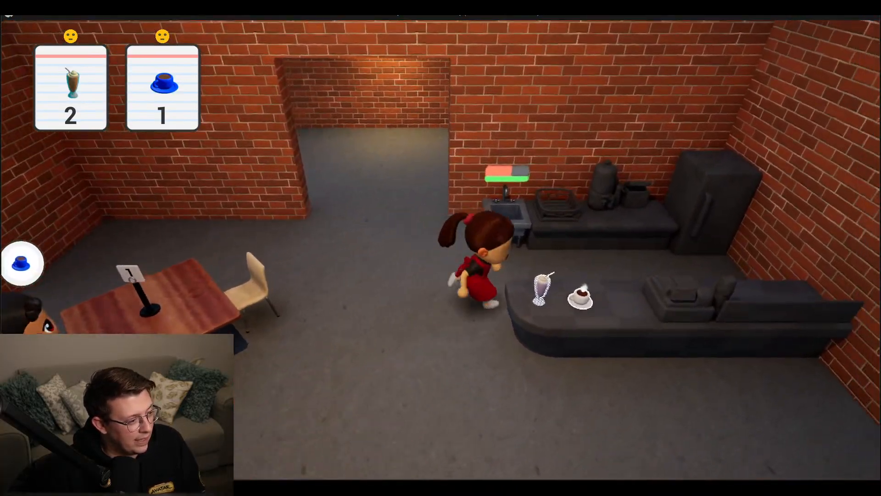
pyautogui.press('e')
pyautogui.press('a')
pyautogui.press('s')
pyautogui.press('a')
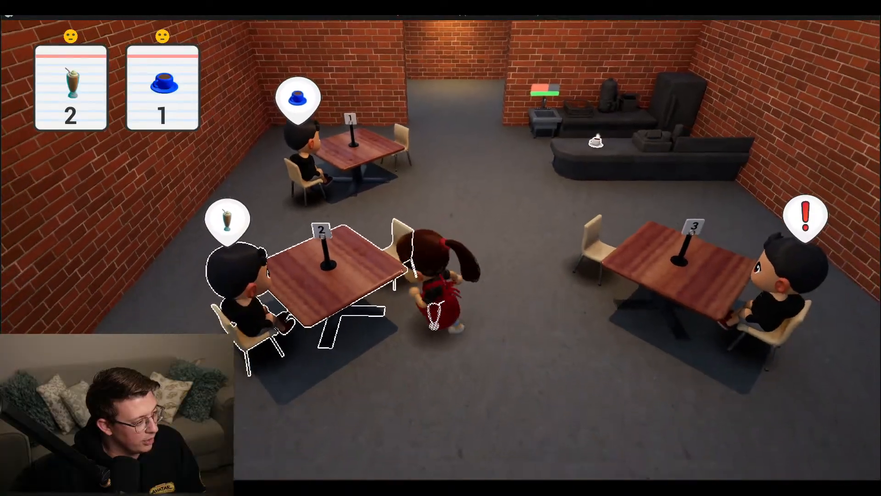
pyautogui.press('e')
# - Fetch the coffee from the counter and serve it to the customer at table 1
pyautogui.press('d')
pyautogui.press('w')
pyautogui.press('e')
pyautogui.press('a')
pyautogui.press('e')
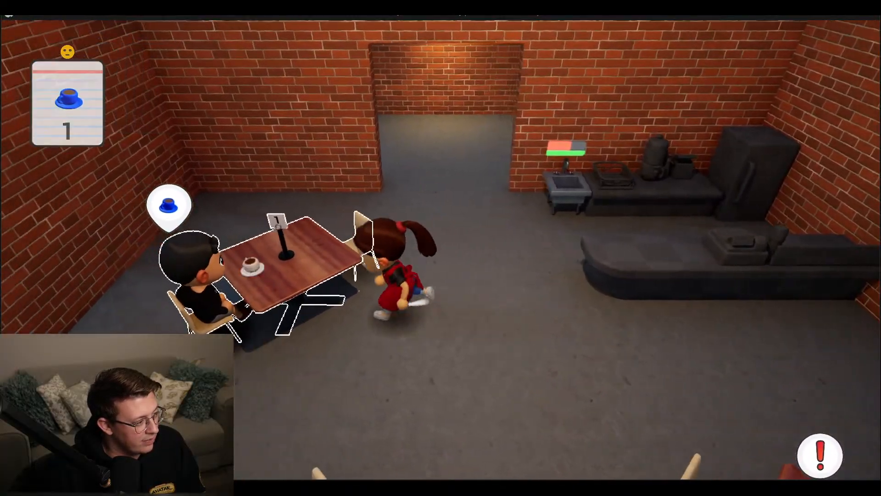
# - Clear the used milkshake glass from table 2 and put it in the sink
pyautogui.press('s')
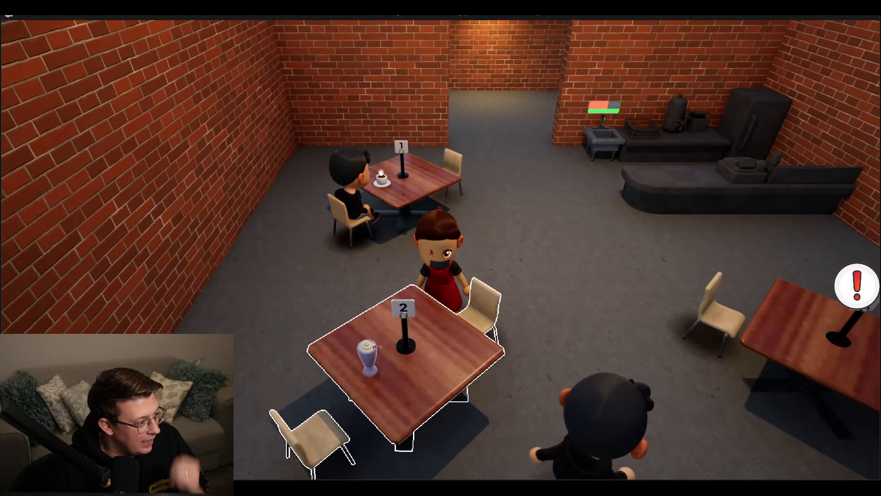
pyautogui.press('w')
pyautogui.press('a')
pyautogui.press('s')
pyautogui.press('e')
pyautogui.press('w')
pyautogui.press('d')
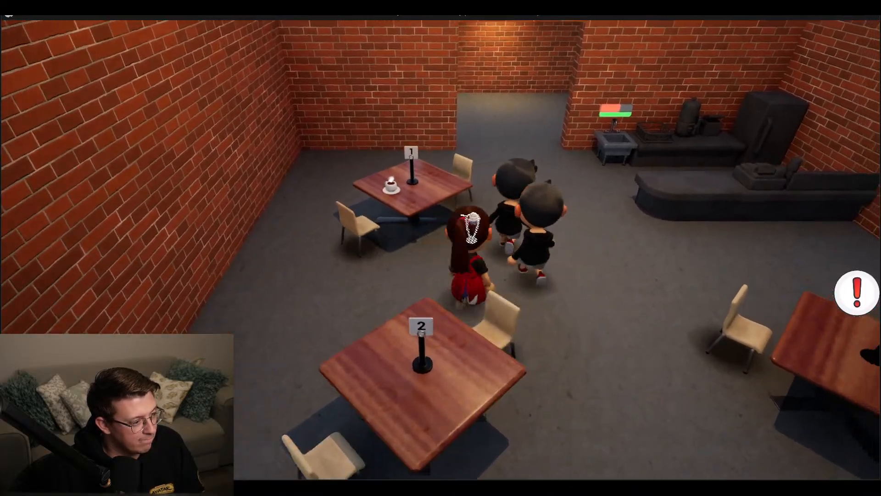
pyautogui.press('e')
pyautogui.press('a')
pyautogui.press('s')
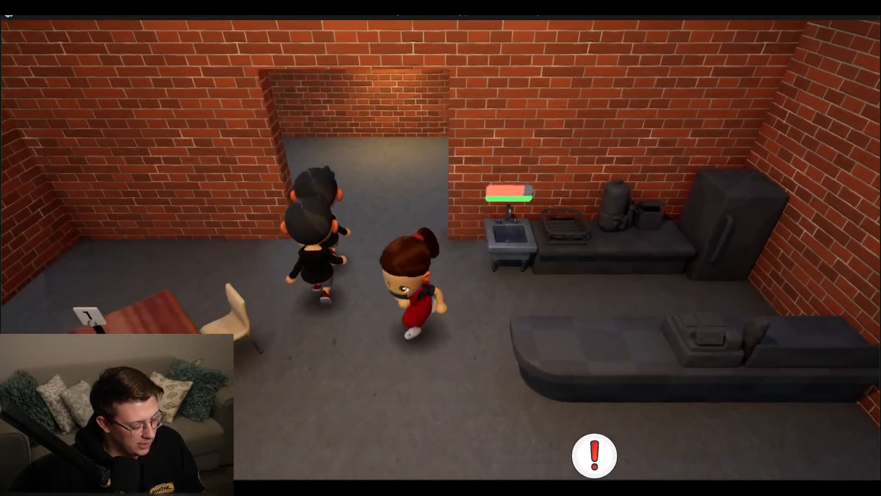
# - Switch to the free debug camera and examine the player character's front up close
pyautogui.press('d')
pyautogui.press(';')
pyautogui.press('w')
pyautogui.press('d')
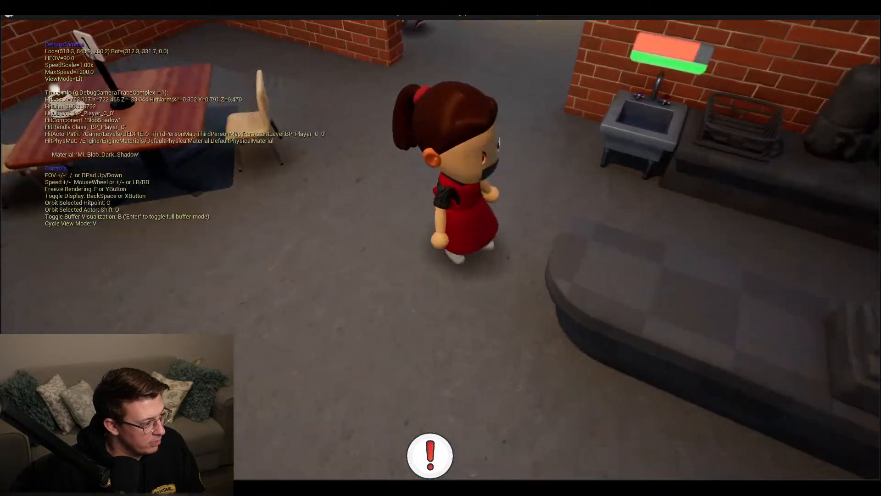
pyautogui.press('s')
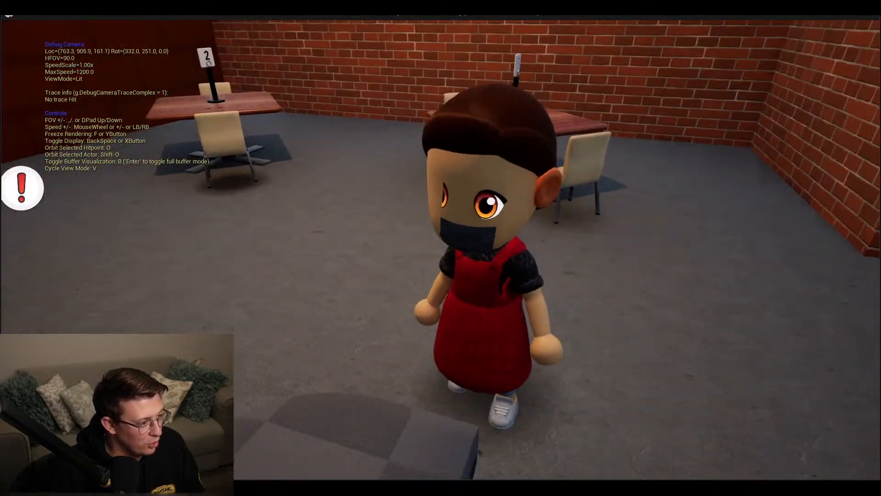
# - Fly past the chairs to table 1 and inspect its coffee cup up close
pyautogui.press('a')
pyautogui.press('w')
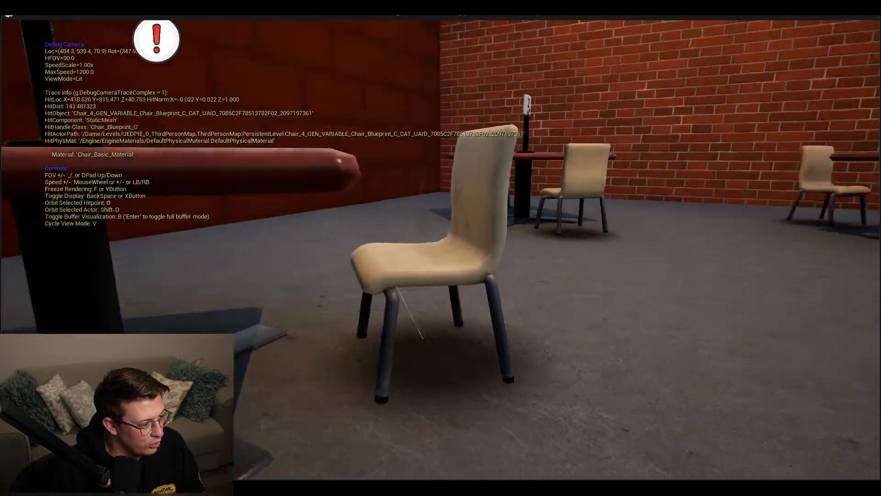
pyautogui.press('w')
pyautogui.press('w')
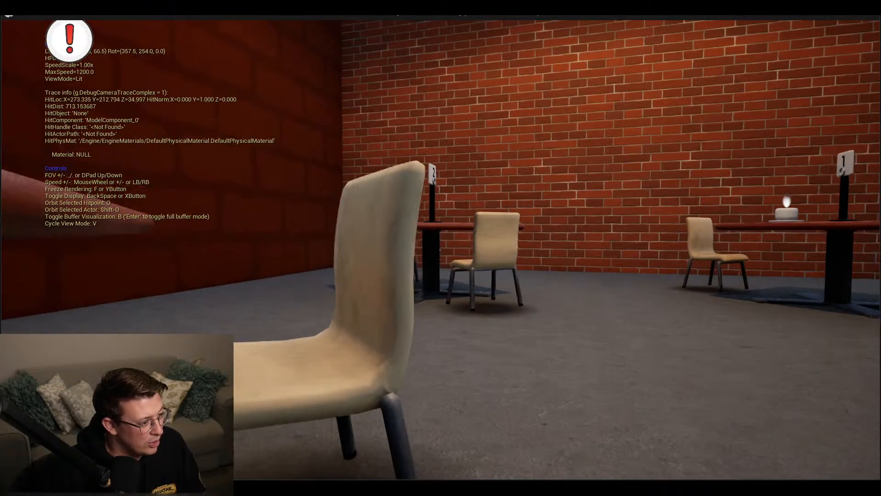
pyautogui.press('w')
pyautogui.press('a')
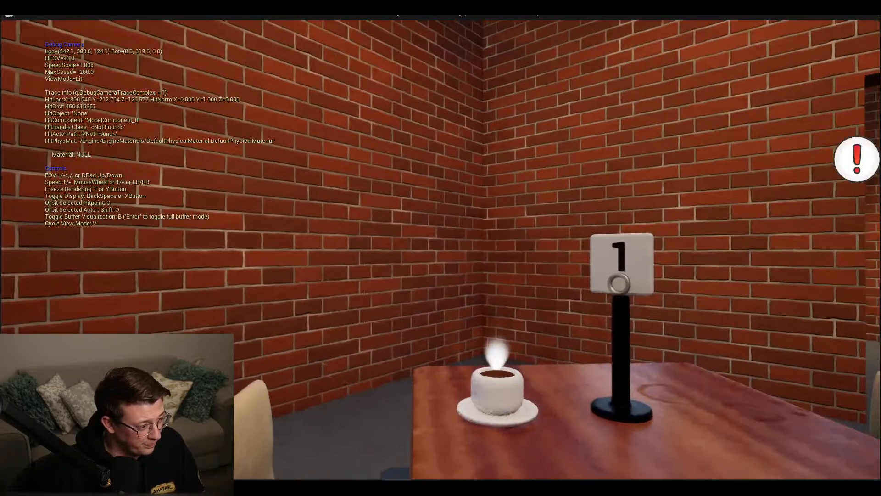
pyautogui.press('w')
pyautogui.press('a')
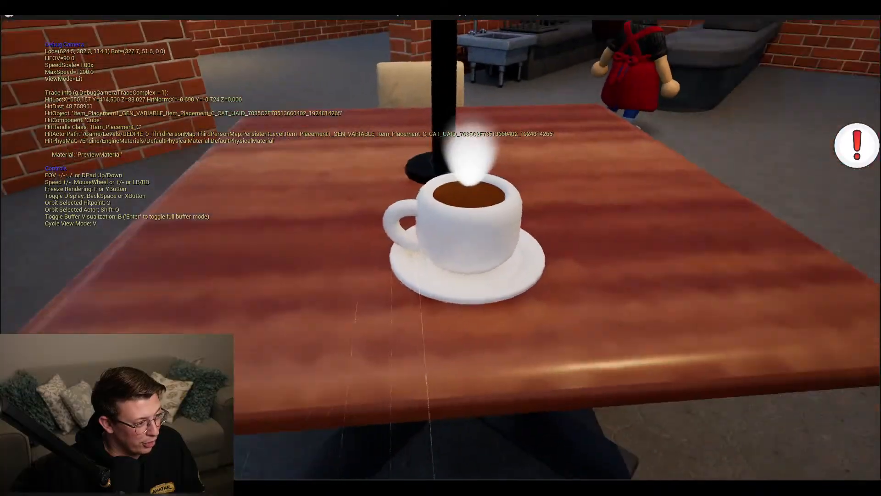
pyautogui.press('w')
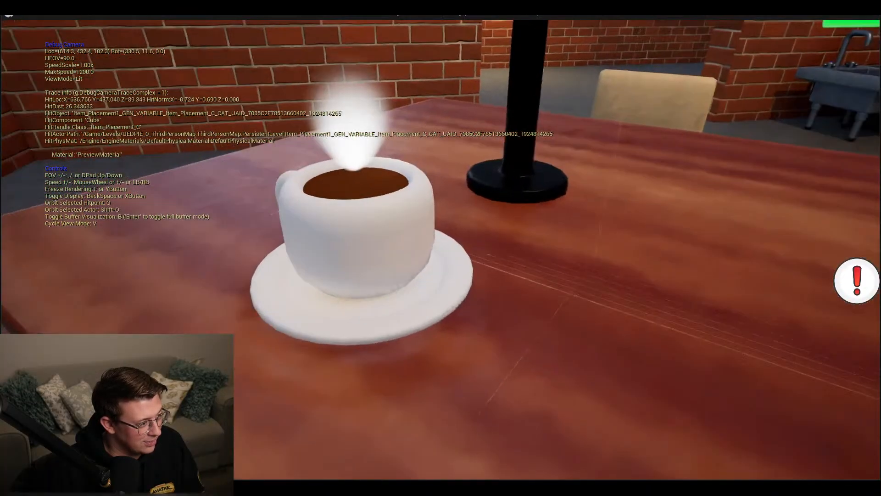
# - Examine the sink, dish rack, coffee machine and fridge along the back wall
pyautogui.press('w')
pyautogui.press('d')
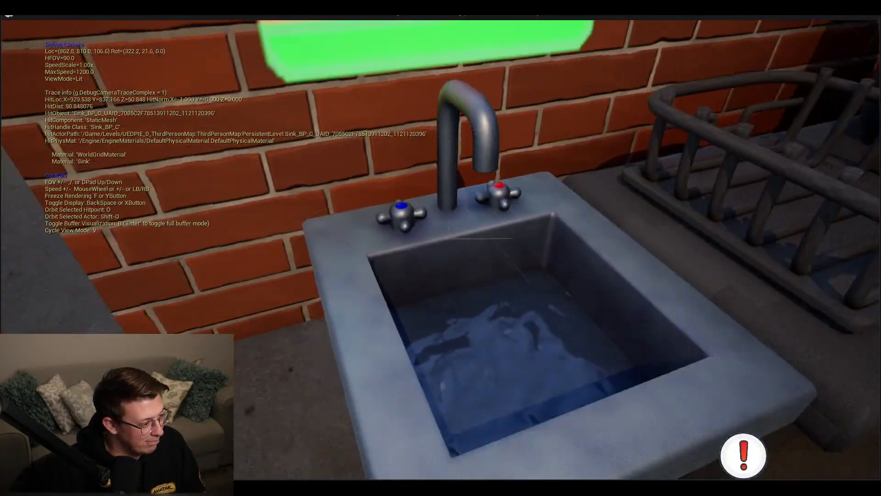
pyautogui.press('w')
pyautogui.press('s')
pyautogui.press('d')
pyautogui.press('w')
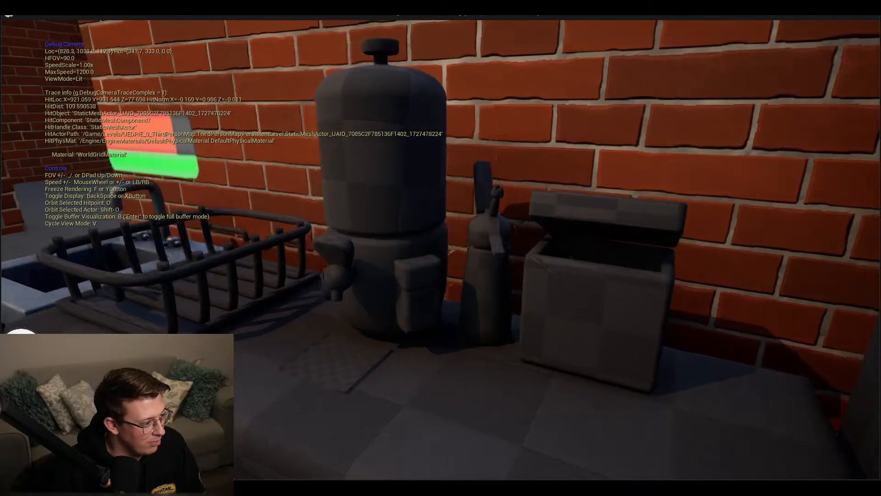
pyautogui.press('a')
pyautogui.press('s')
pyautogui.press('w')
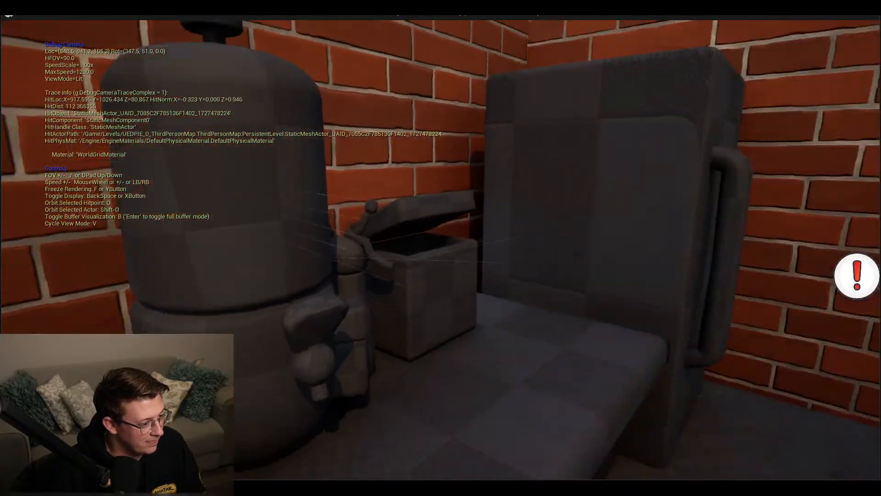
pyautogui.press('s')
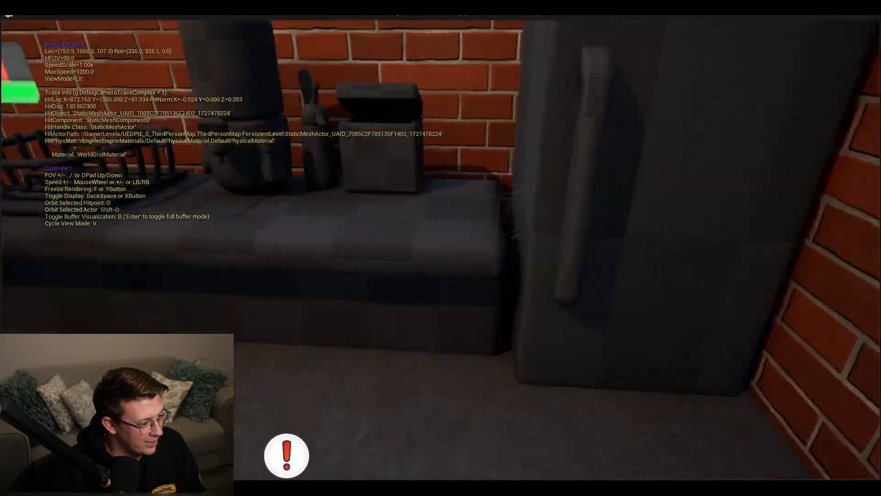
# - Inspect the cash register and the stacked cups on the counter
pyautogui.press('w')
pyautogui.press('d')
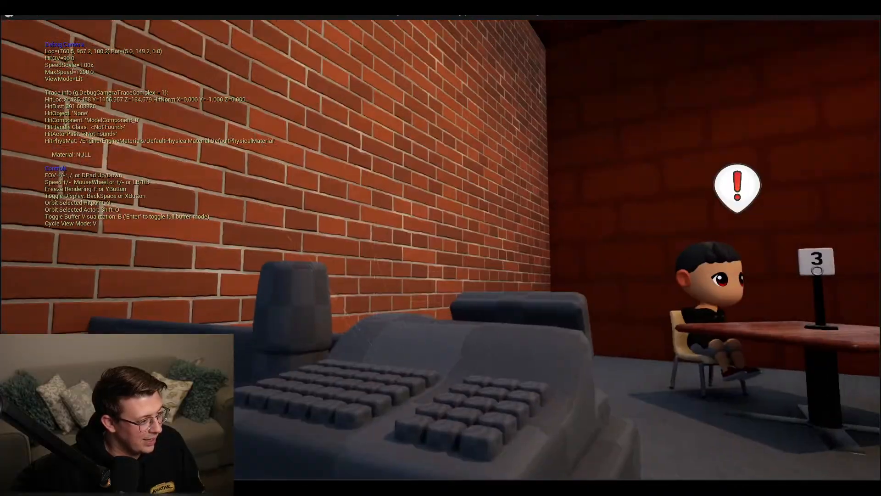
pyautogui.press('w')
pyautogui.press('s')
pyautogui.press('a')
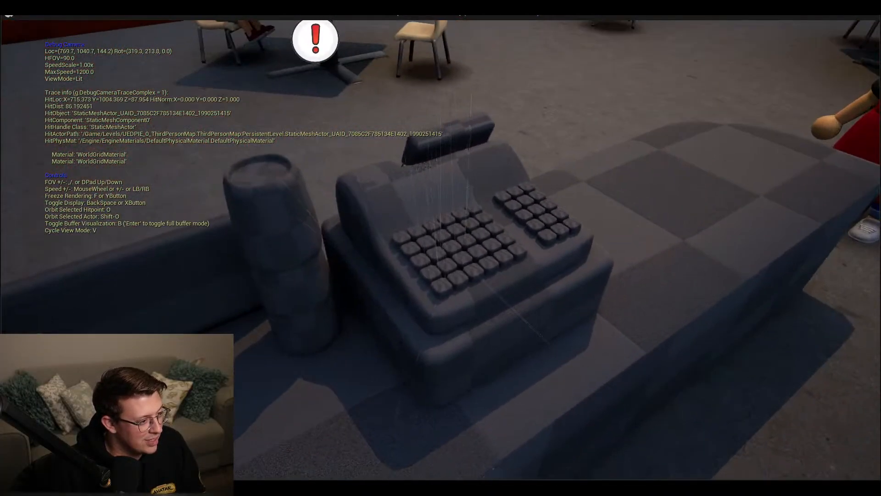
pyautogui.press('w')
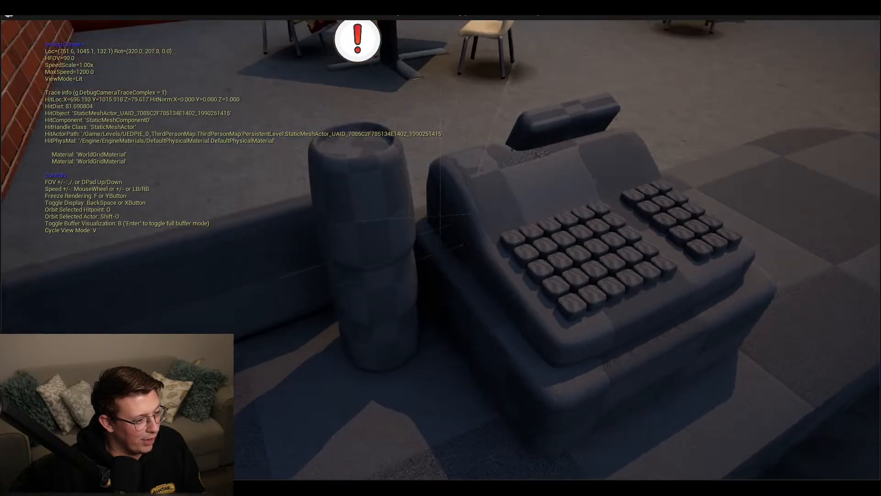
# - Examine the seated customer and the number sign at table 3 from several sides
pyautogui.press('s')
pyautogui.press('w')
pyautogui.press('d')
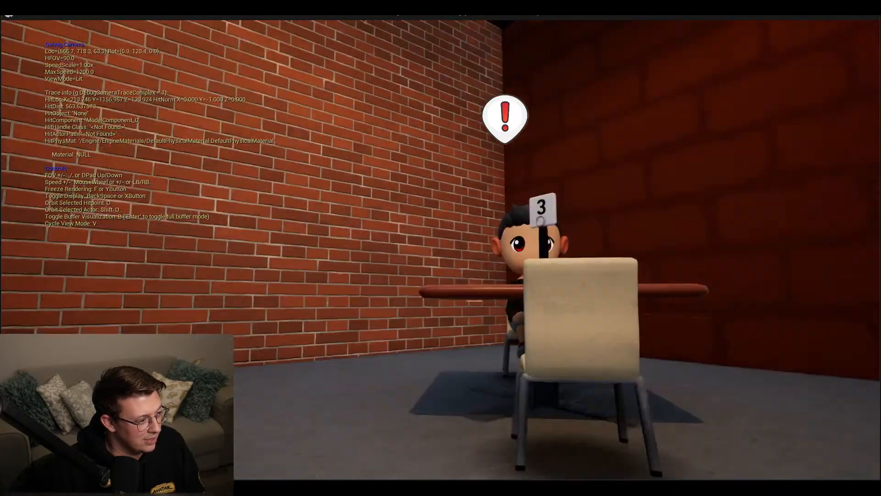
pyautogui.press('a')
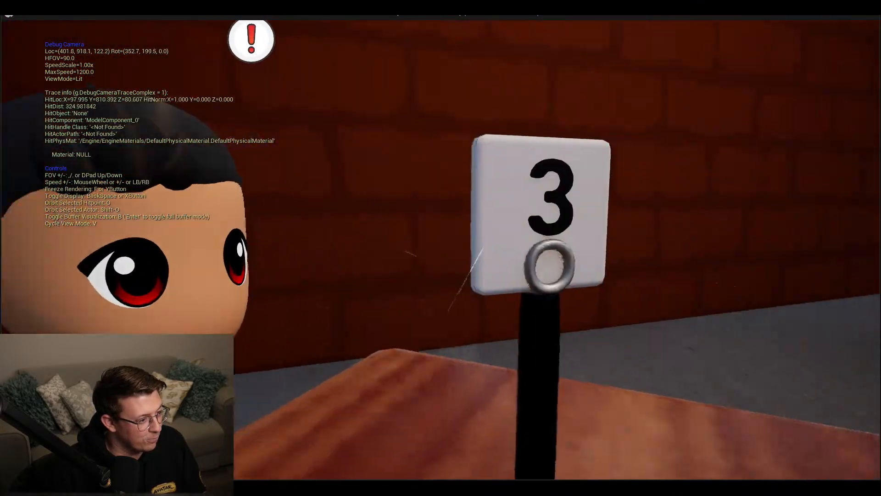
pyautogui.press('a')
pyautogui.press('s')
pyautogui.press('w')
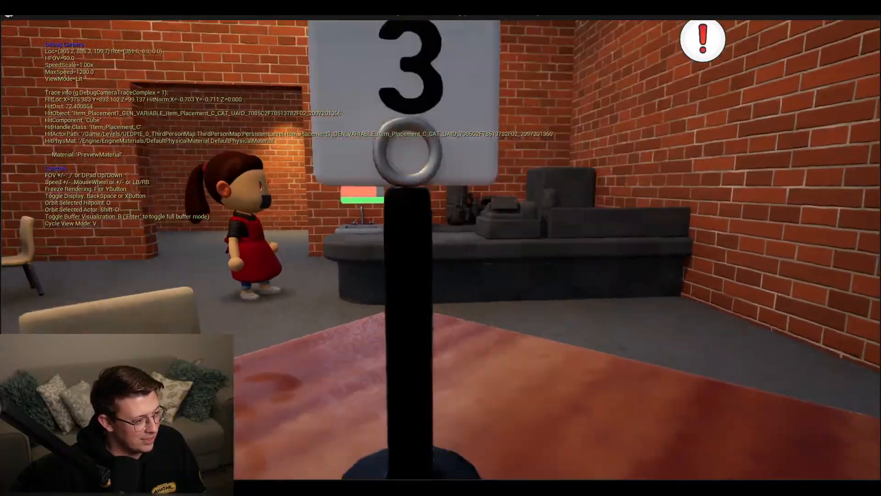
# - Review tables 2 and 1 and the sink area with the debug camera, and return to the player view
pyautogui.press('s')
pyautogui.press('a')
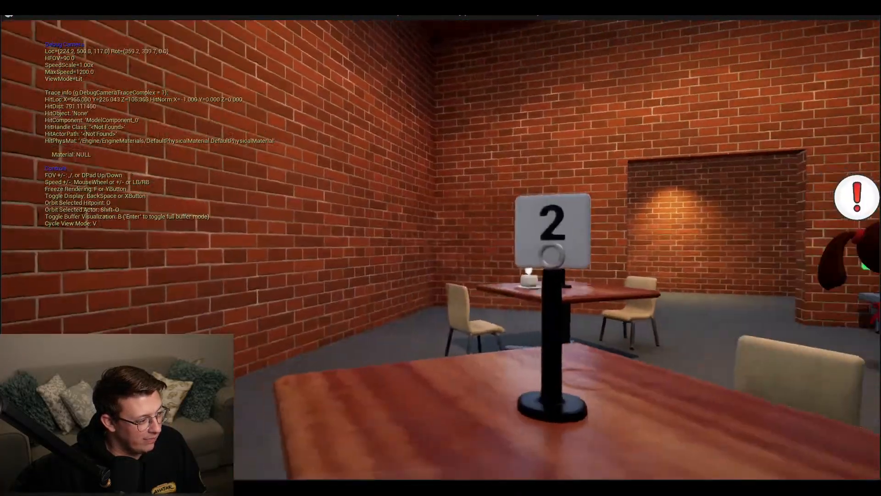
pyautogui.press('w')
pyautogui.press('w')
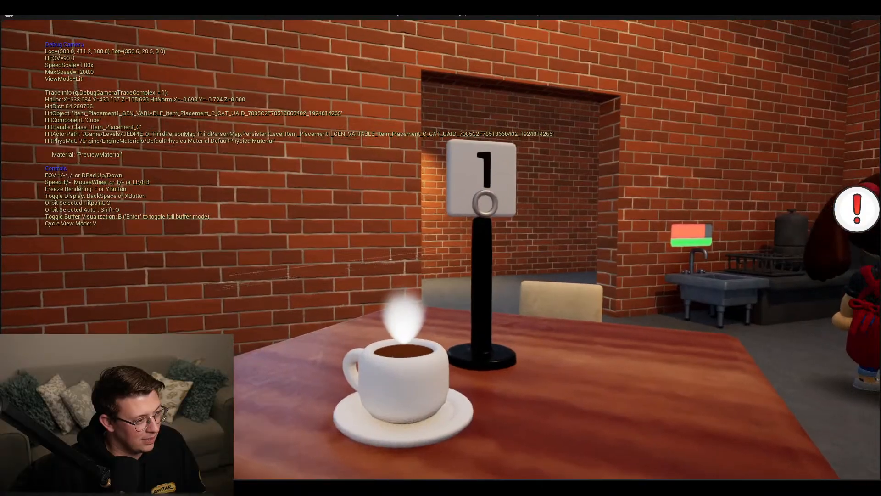
pyautogui.press('w')
pyautogui.press('s')
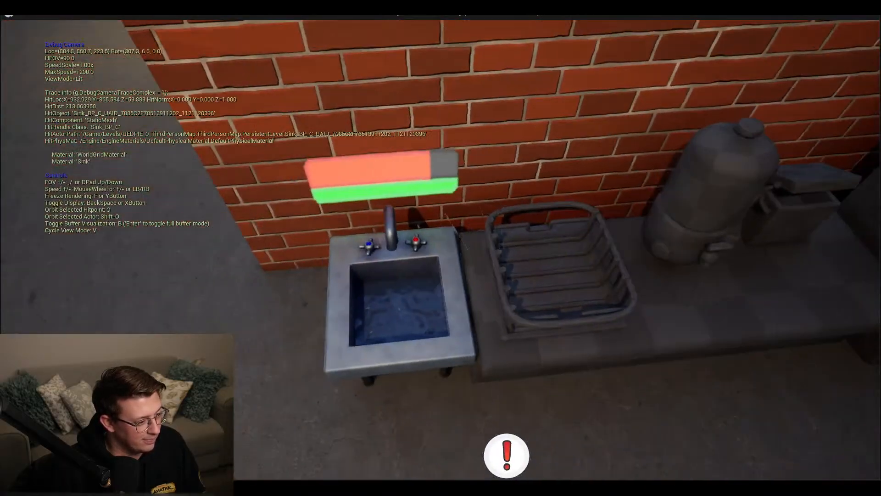
pyautogui.press(';')
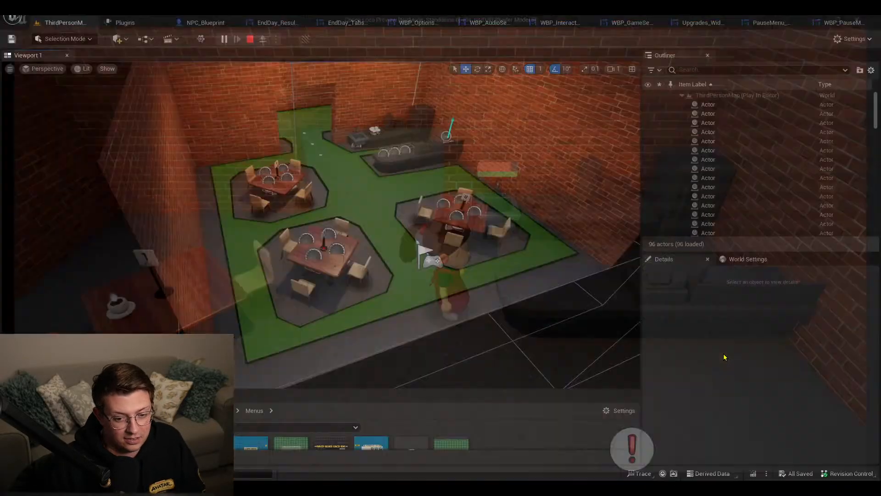
# - Switch to Blender and scrub back through the Idle action to review the arm motion
pyautogui.hotkey('alt', 'Tab')
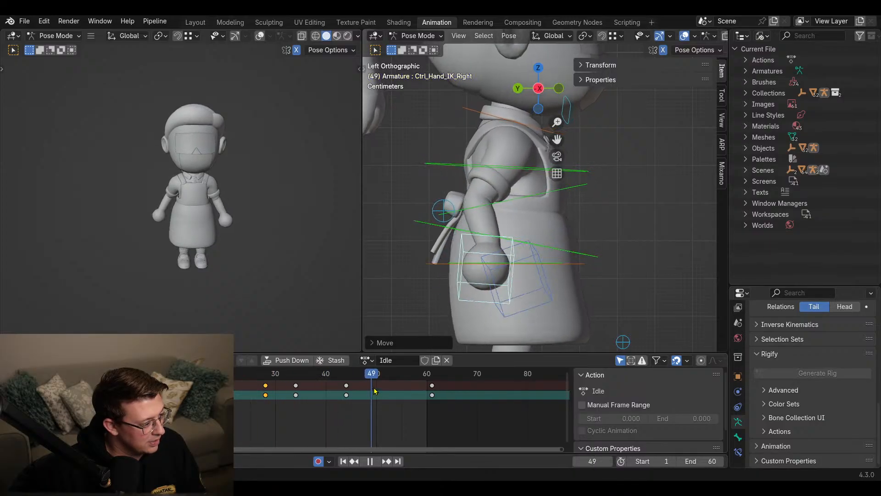
pyautogui.moveTo(374, 390); pyautogui.dragTo(307, 407)
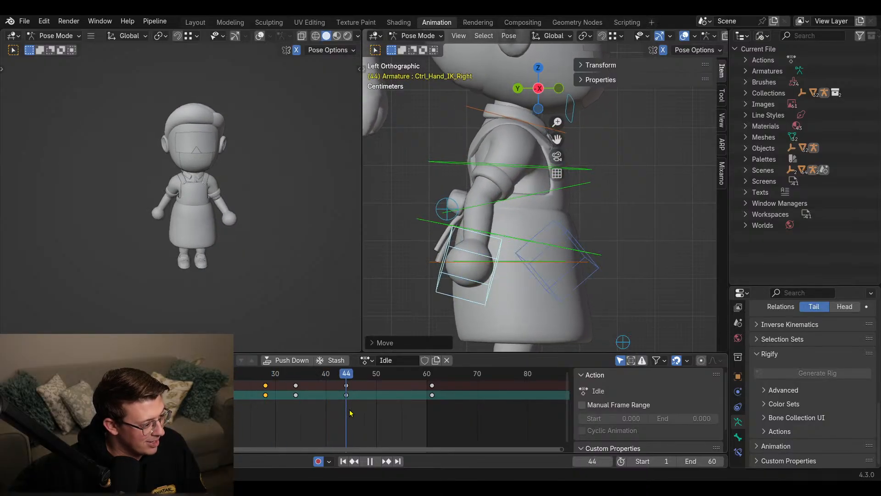